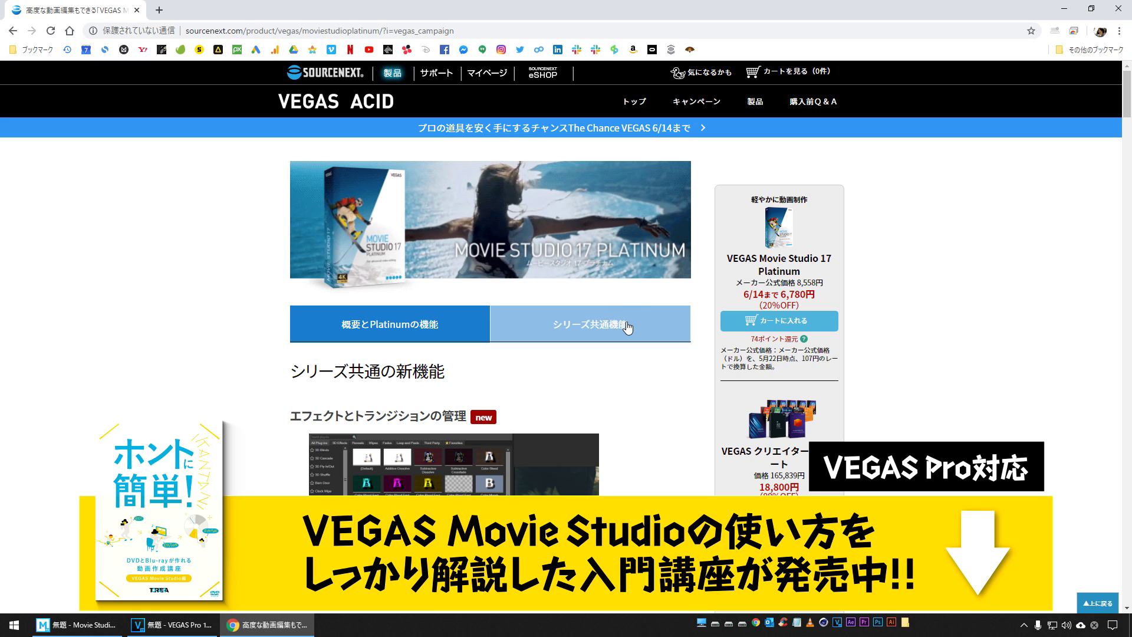
Look over the シリーズ共通機能 section of the VEGAS Movie Studio 17 Platinum product page.
{"action": "left_click", "coordinate": [381, 324]}
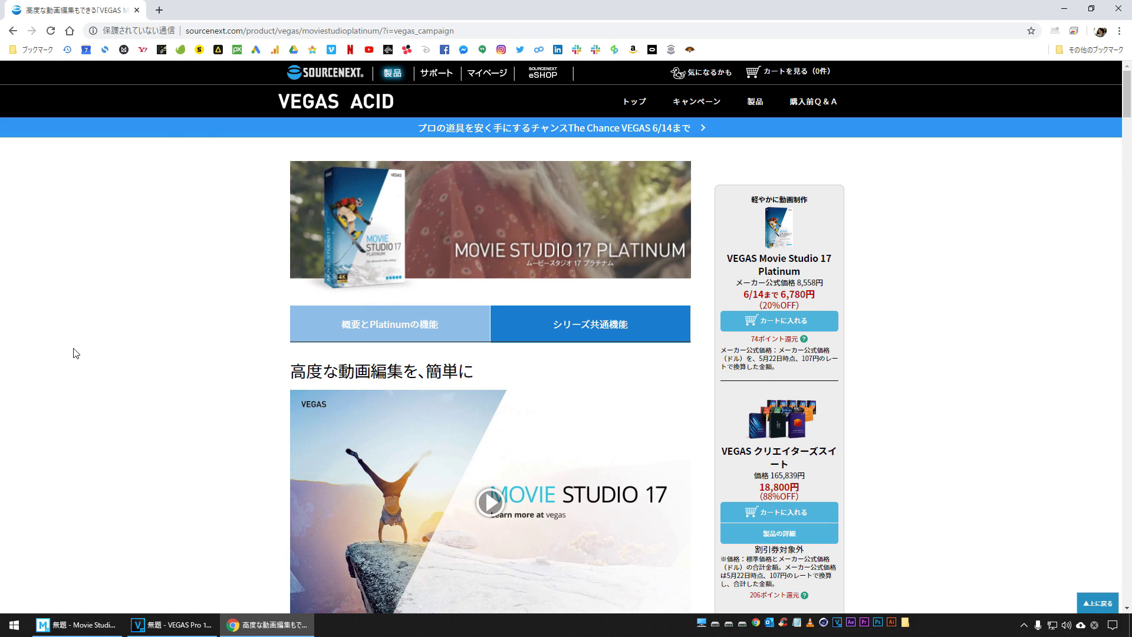
{"action": "left_click", "coordinate": [618, 328]}
{"action": "left_click", "coordinate": [113, 289]}
{"action": "scroll", "coordinate": [144, 341], "scroll_direction": "down", "scroll_amount": 3}
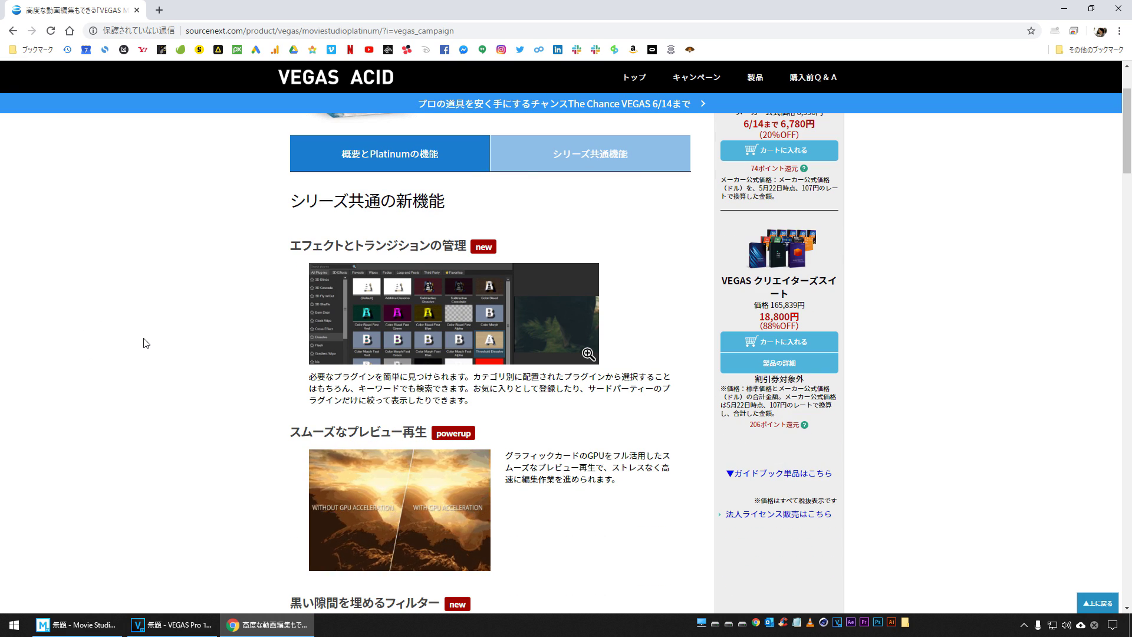
Switch to Movie Studio and look through the transition categories, including 3Dエフェクト, リヴィール, ワイプ, フェード and ループとピール.
{"action": "left_click", "coordinate": [83, 625]}
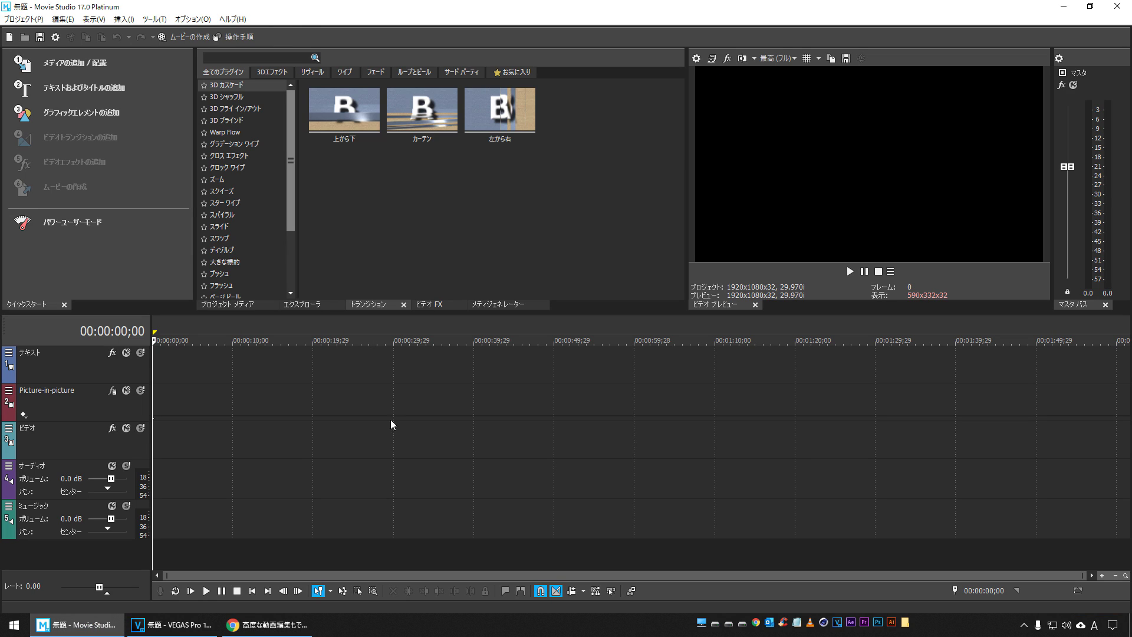
{"action": "left_click", "coordinate": [290, 306]}
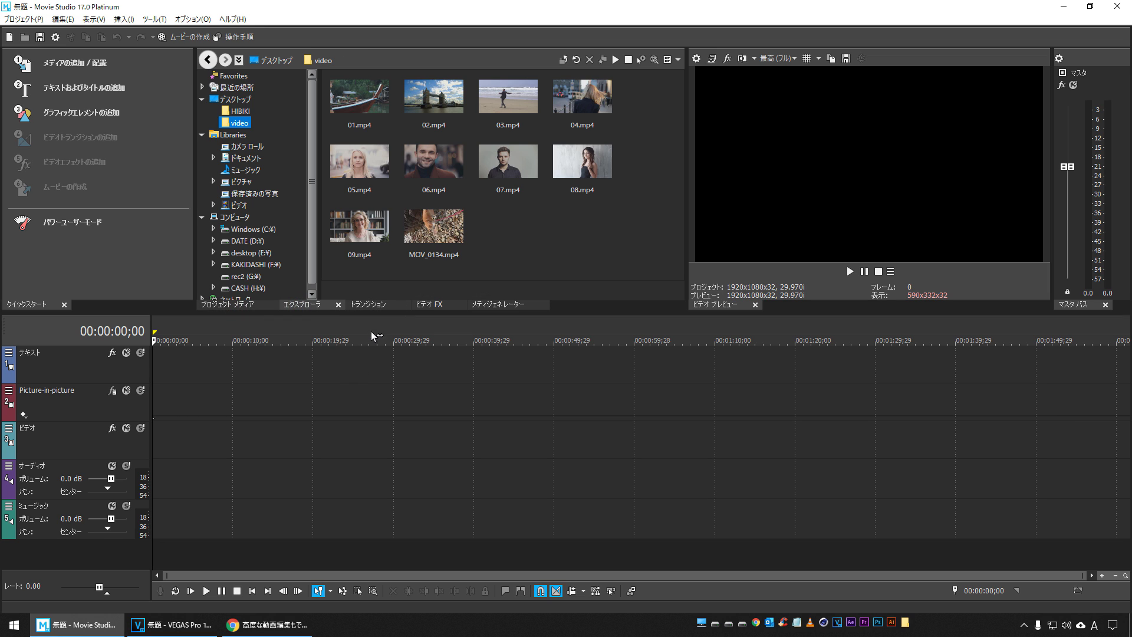
{"action": "left_click", "coordinate": [371, 305]}
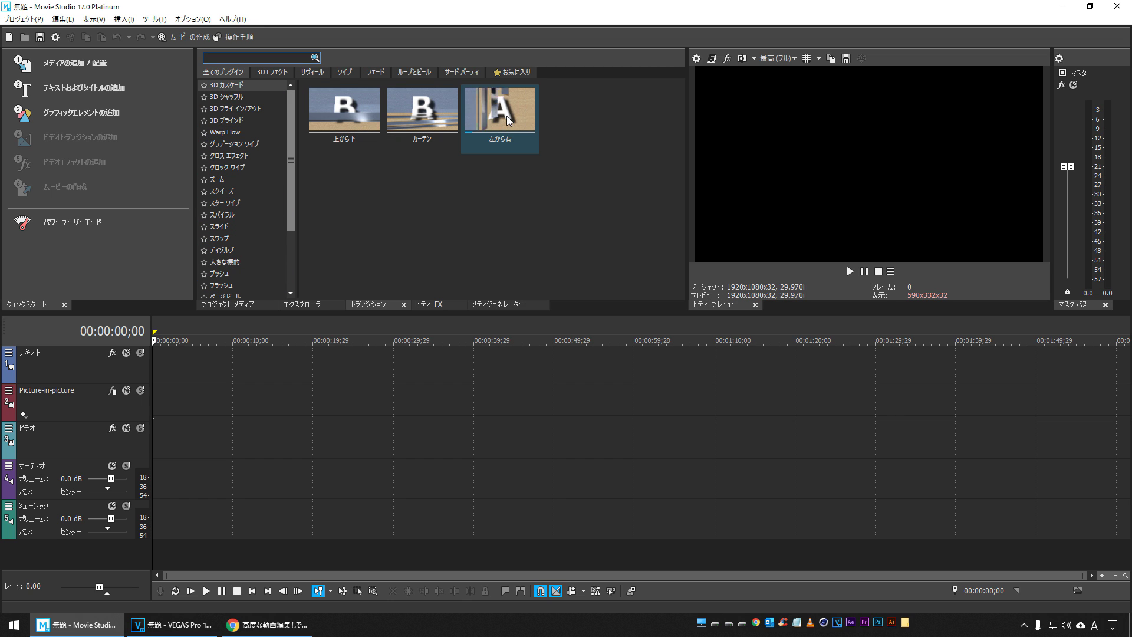
{"action": "left_click", "coordinate": [268, 73]}
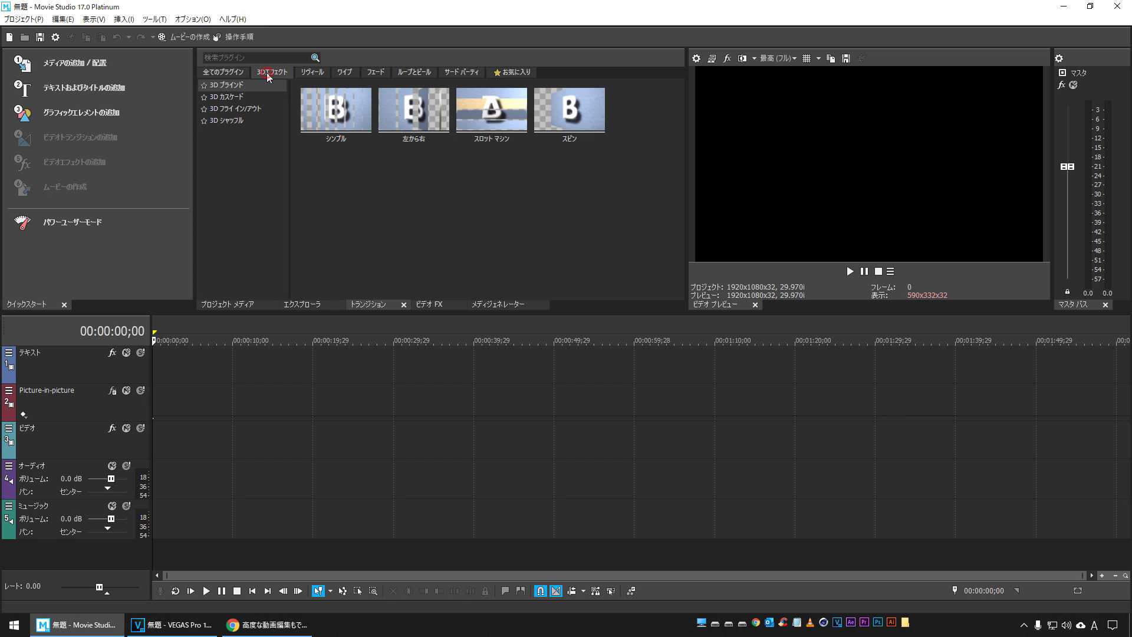
{"action": "left_click", "coordinate": [322, 74]}
{"action": "left_click", "coordinate": [343, 74]}
{"action": "left_click", "coordinate": [382, 73]}
{"action": "left_click", "coordinate": [413, 73]}
{"action": "left_click", "coordinate": [339, 74]}
{"action": "left_click", "coordinate": [269, 72]}
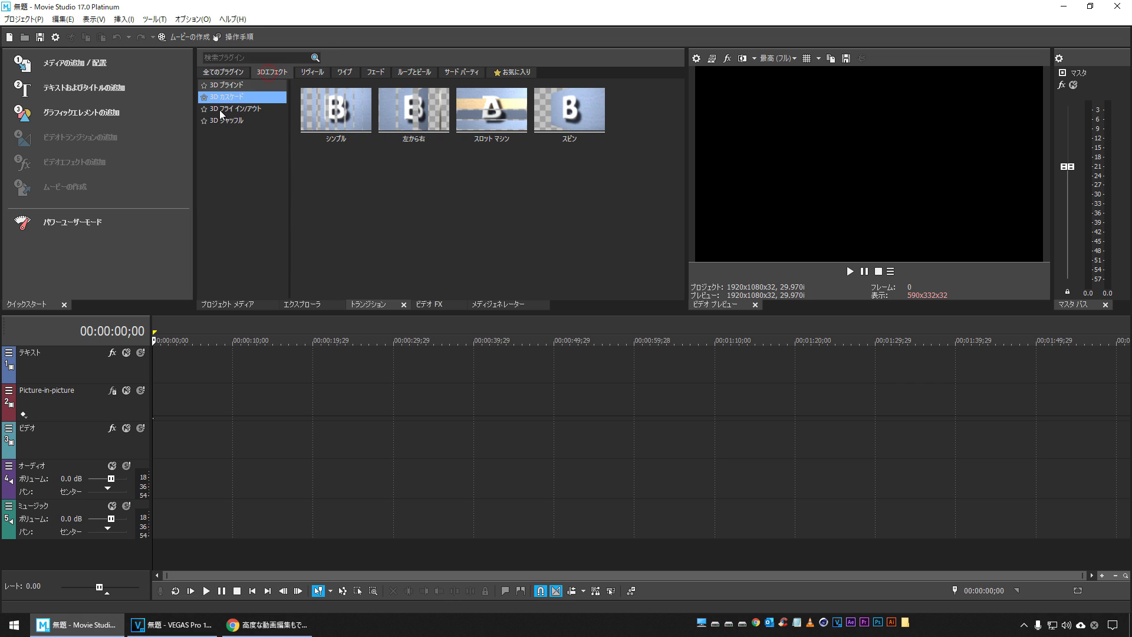
Search the transition plug-ins for "ワイプ" and display the クロック ワイプ presets.
{"action": "type", "text": "ワイプ"}
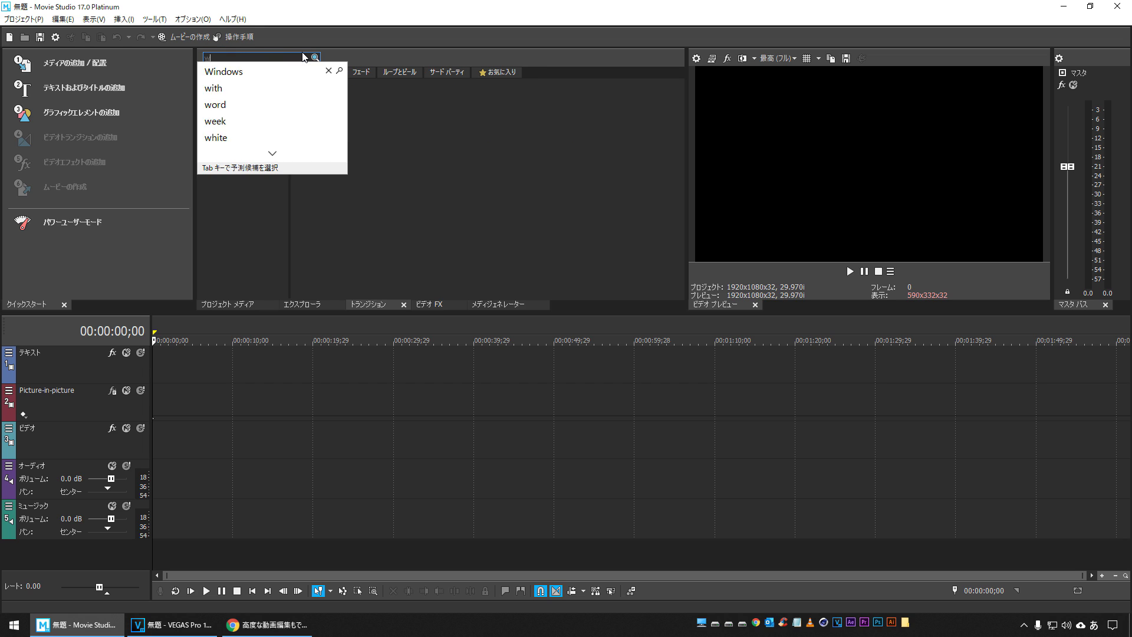
{"action": "key", "text": "Return"}
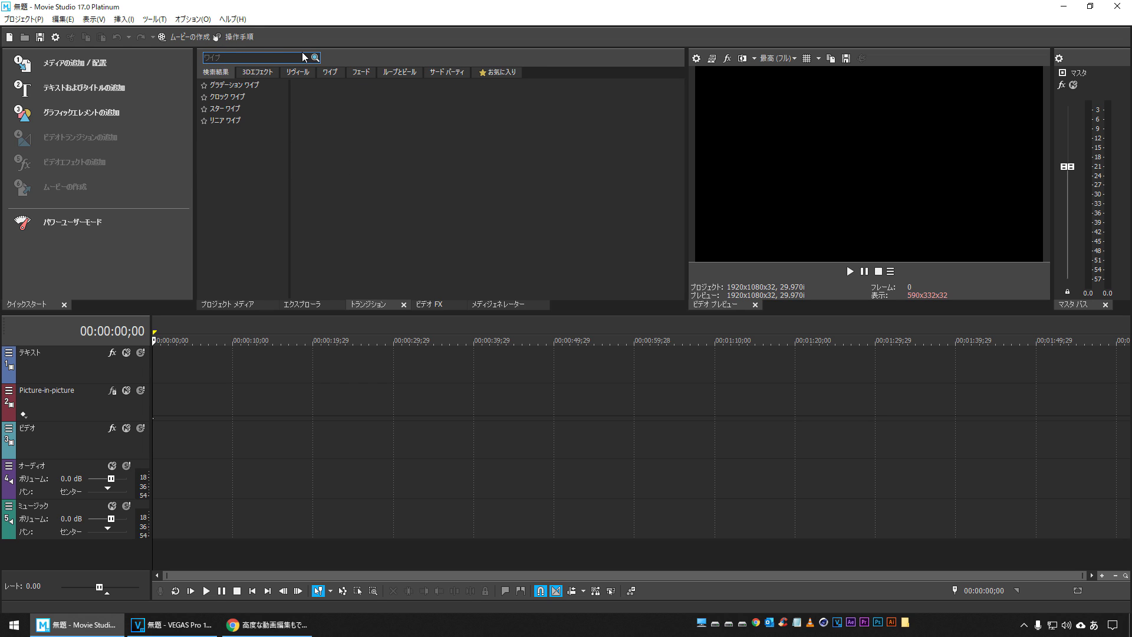
{"action": "left_click", "coordinate": [229, 98]}
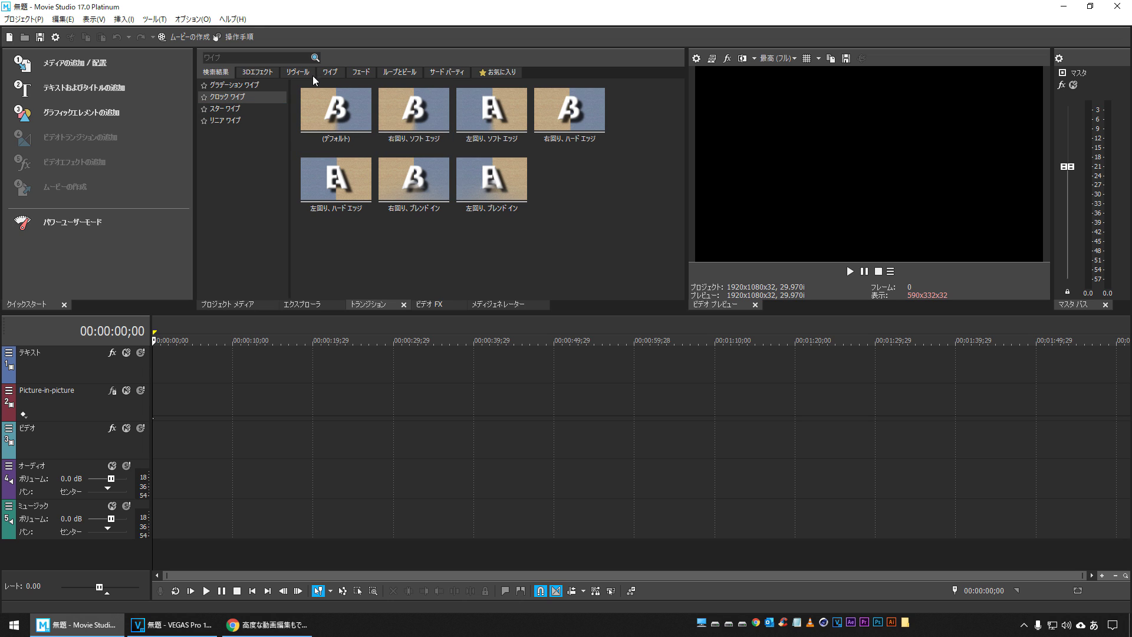
Look through the video FX categories クリエイティブ, ブラー and ライト.
{"action": "left_click", "coordinate": [430, 305]}
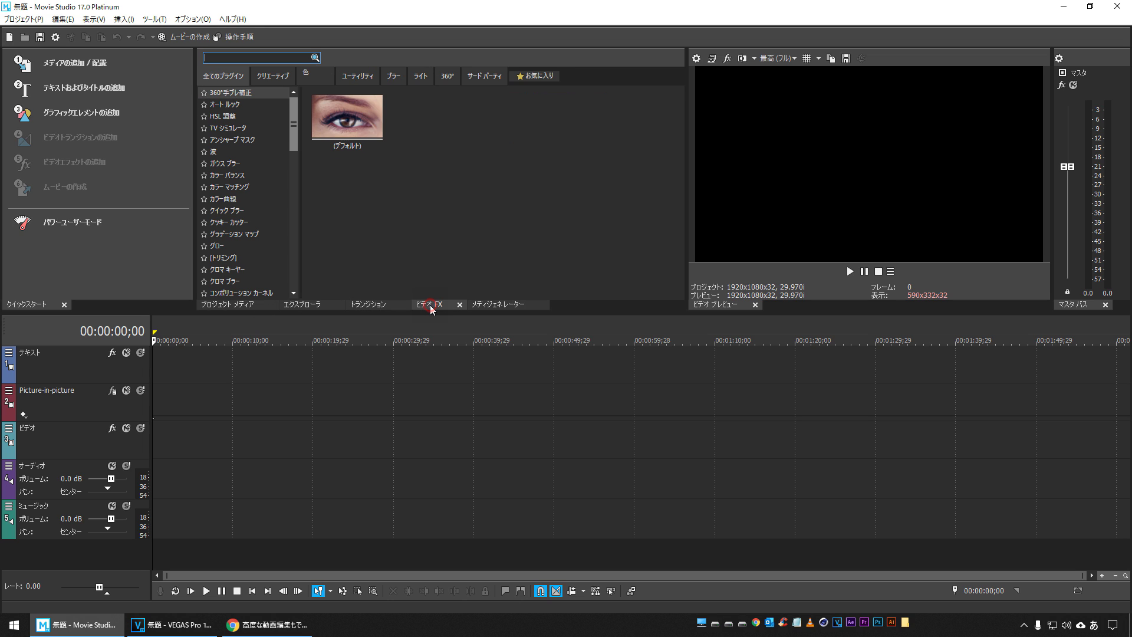
{"action": "left_click", "coordinate": [274, 77]}
{"action": "left_click", "coordinate": [394, 77]}
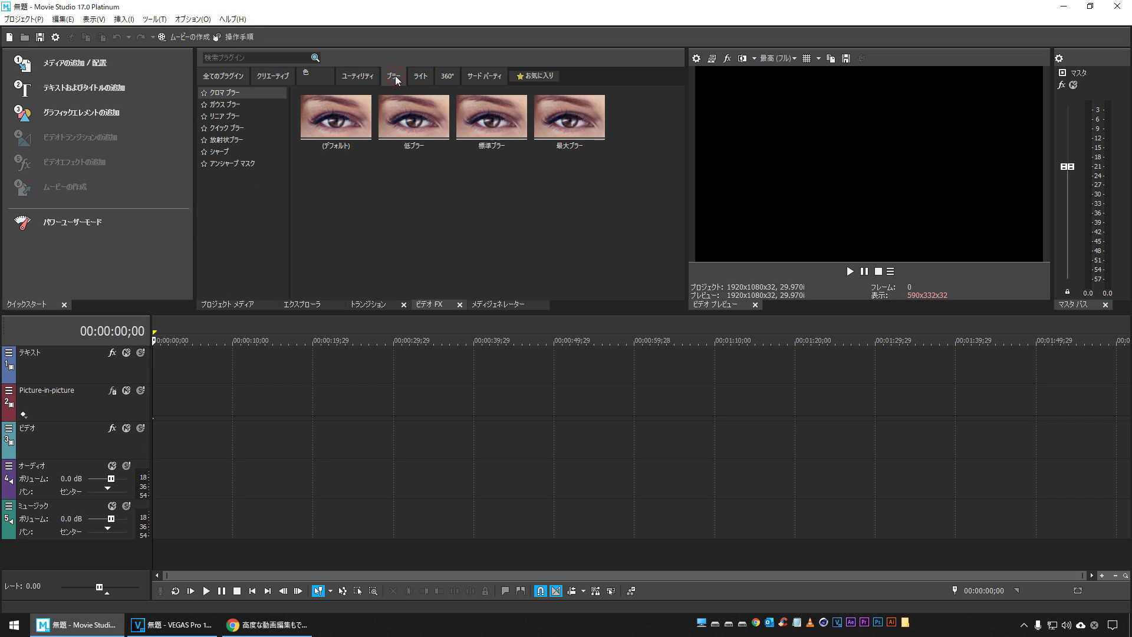
{"action": "left_click", "coordinate": [424, 78]}
Mark the 360°手ブレ補正 effect as a favorite, check it among the favorites and remove the mark again.
{"action": "left_click", "coordinate": [448, 77]}
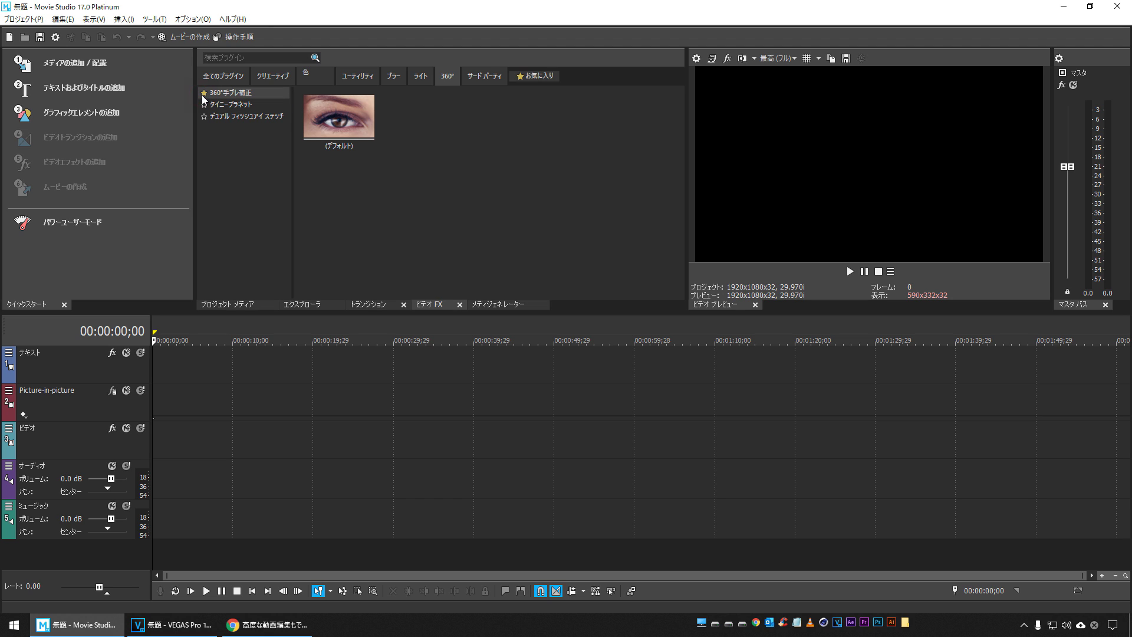
{"action": "left_click", "coordinate": [539, 79]}
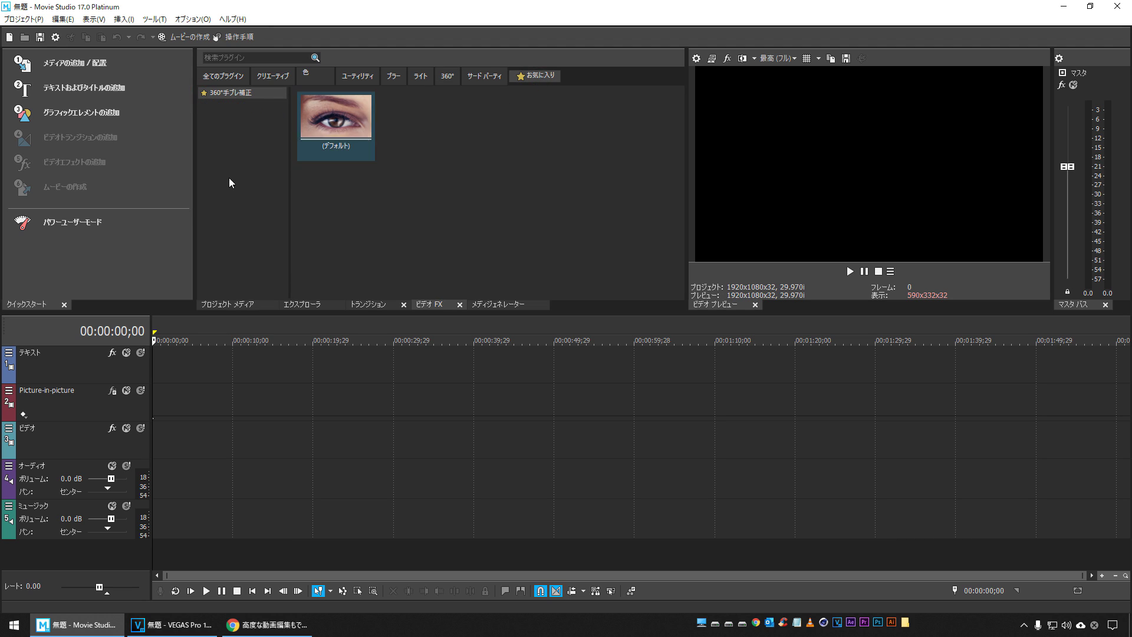
{"action": "left_click", "coordinate": [205, 94]}
{"action": "left_click", "coordinate": [395, 79]}
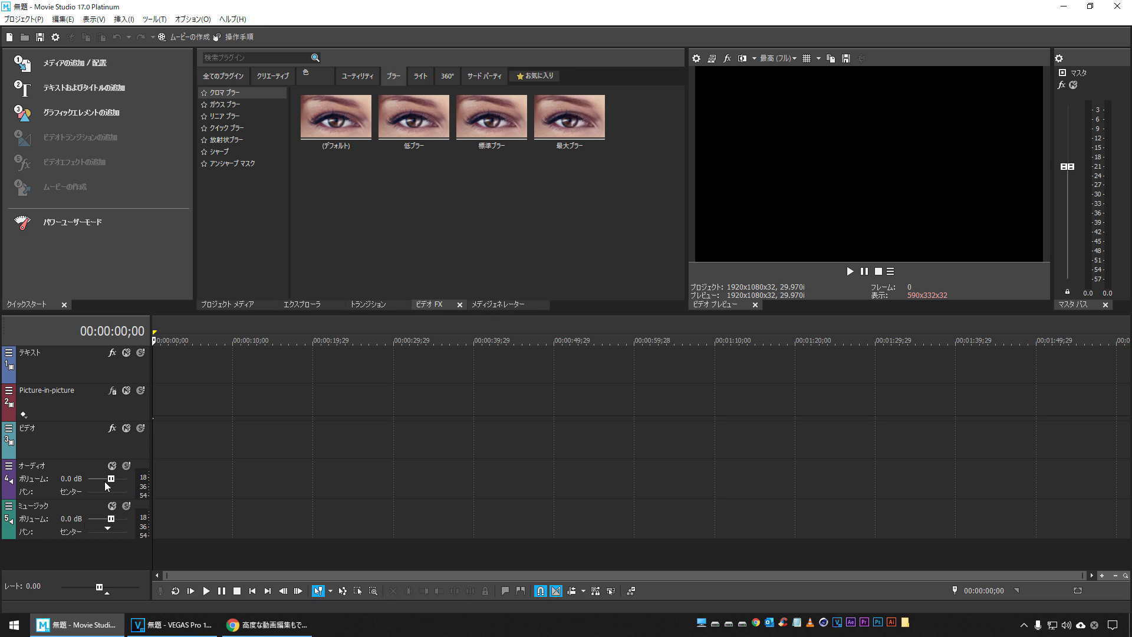
Switch to Chrome and read the product page's sections on smooth preview playback and the filter that fills black gaps.
{"action": "left_click", "coordinate": [267, 625]}
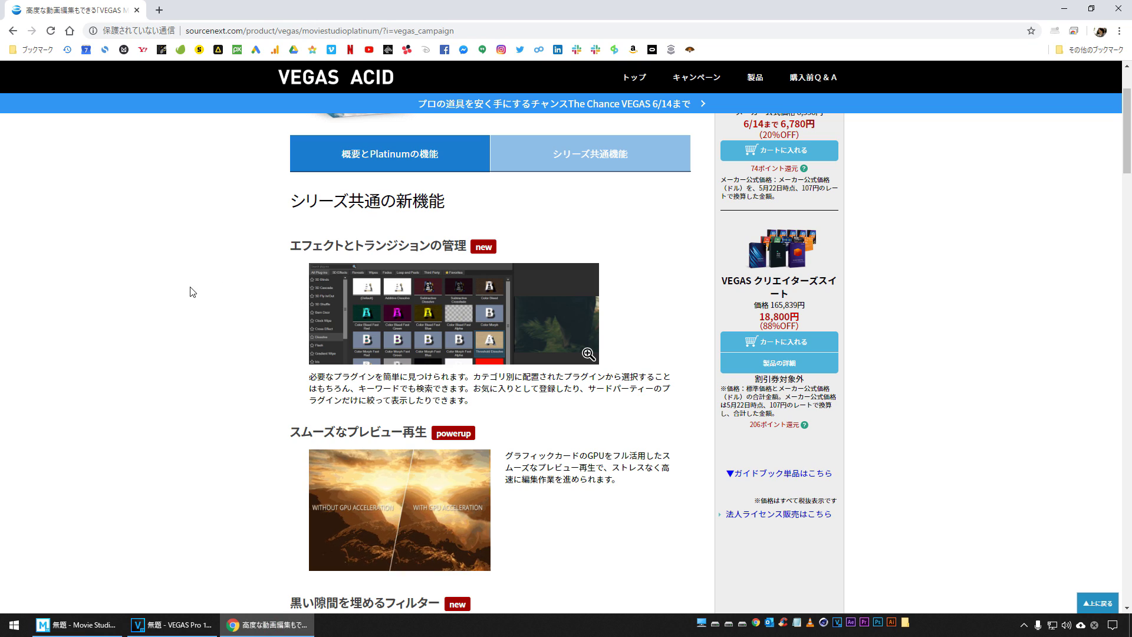
{"action": "scroll", "coordinate": [177, 293], "scroll_direction": "down", "scroll_amount": 2}
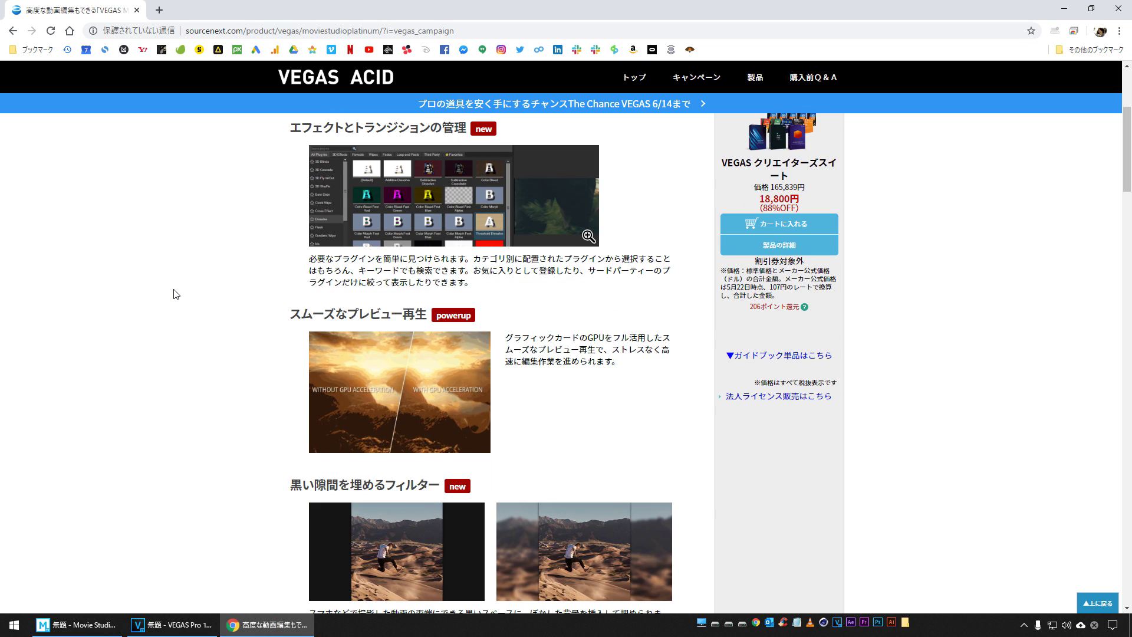
{"action": "scroll", "coordinate": [177, 293], "scroll_direction": "down", "scroll_amount": 1}
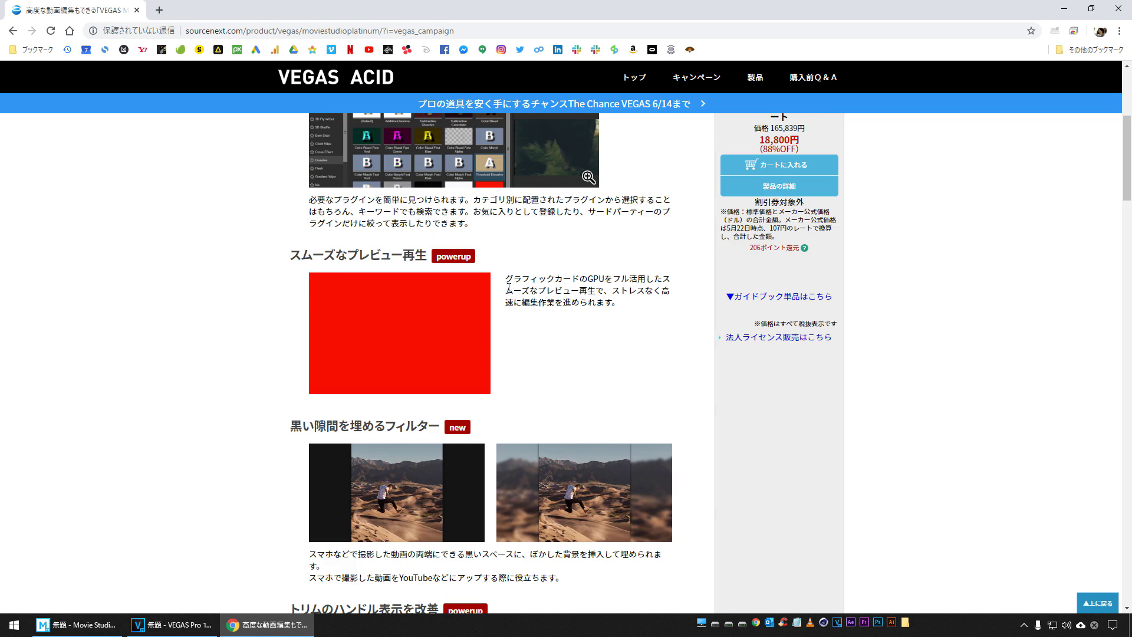
{"action": "left_click_drag", "start_coordinate": [506, 278], "coordinate": [632, 302]}
{"action": "left_click", "coordinate": [217, 326]}
{"action": "scroll", "coordinate": [217, 323], "scroll_direction": "down", "scroll_amount": 3}
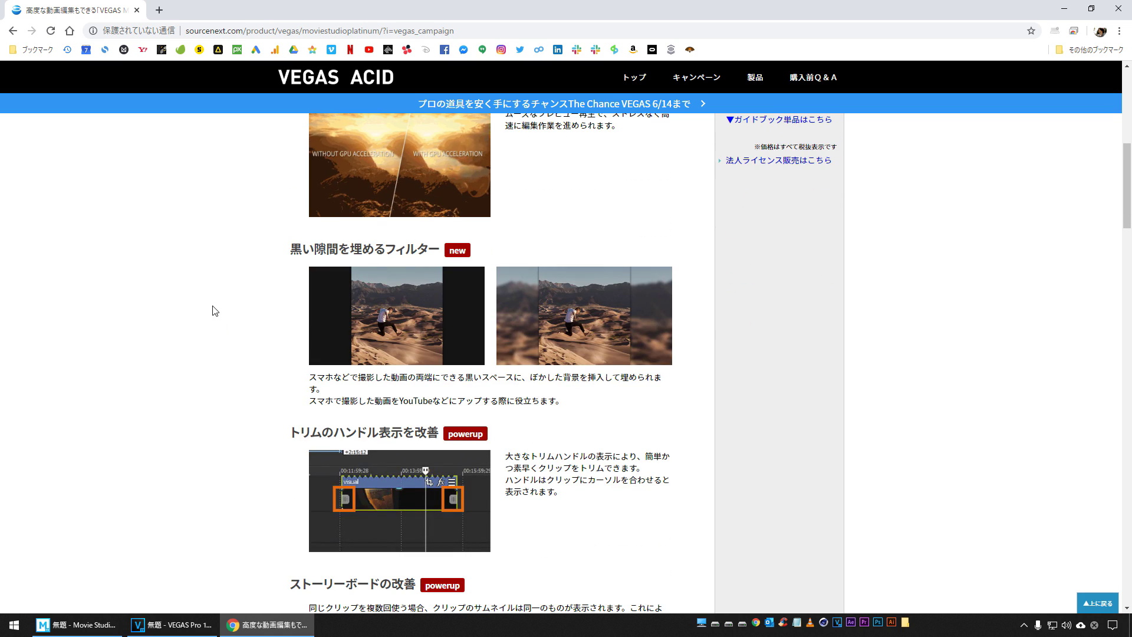
{"action": "left_click_drag", "start_coordinate": [290, 254], "coordinate": [439, 252]}
{"action": "left_click", "coordinate": [235, 354]}
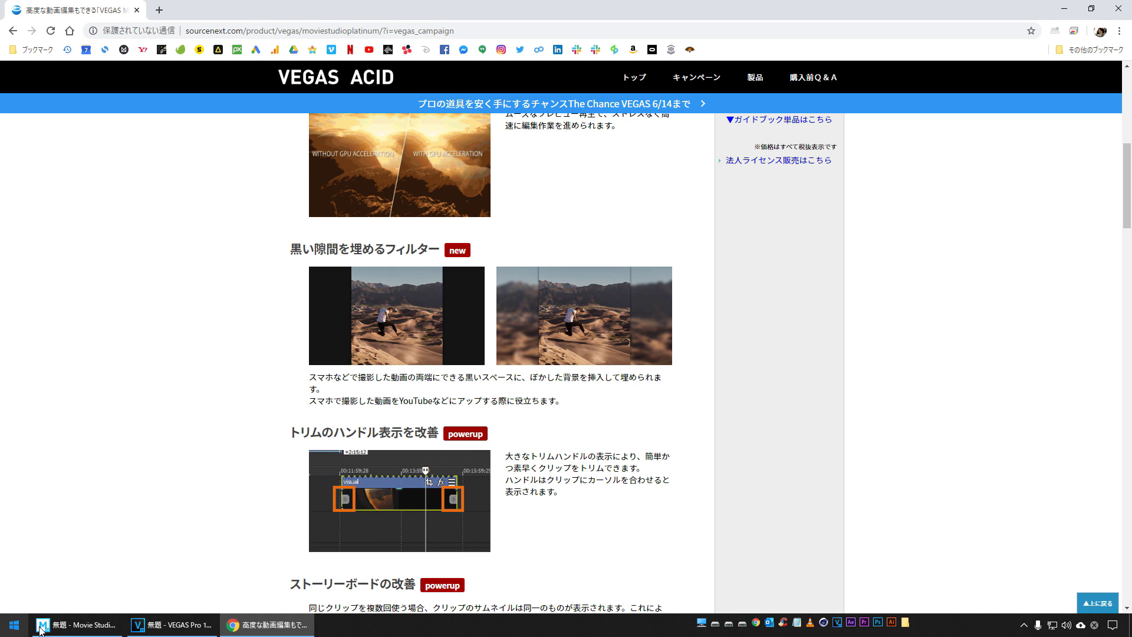
Switch to Movie Studio, show the media files in the video folder and delete all existing timeline tracks.
{"action": "left_click", "coordinate": [77, 624]}
{"action": "left_click", "coordinate": [299, 305]}
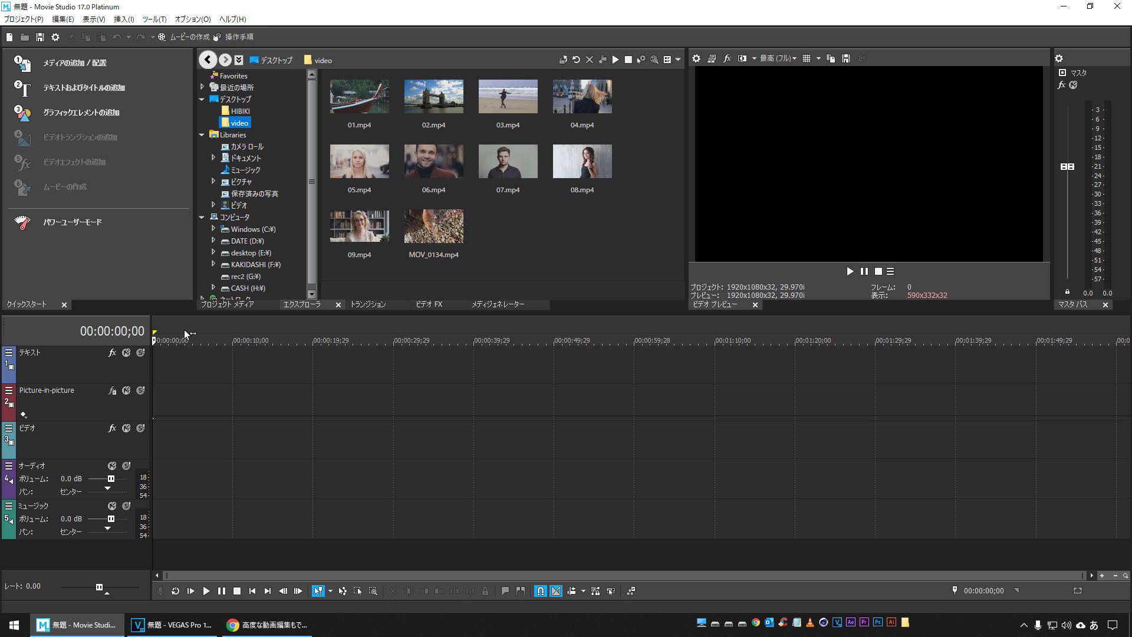
{"action": "left_click", "coordinate": [36, 366]}
{"action": "key", "text": "ctrl+a"}
{"action": "key", "text": "Delete"}
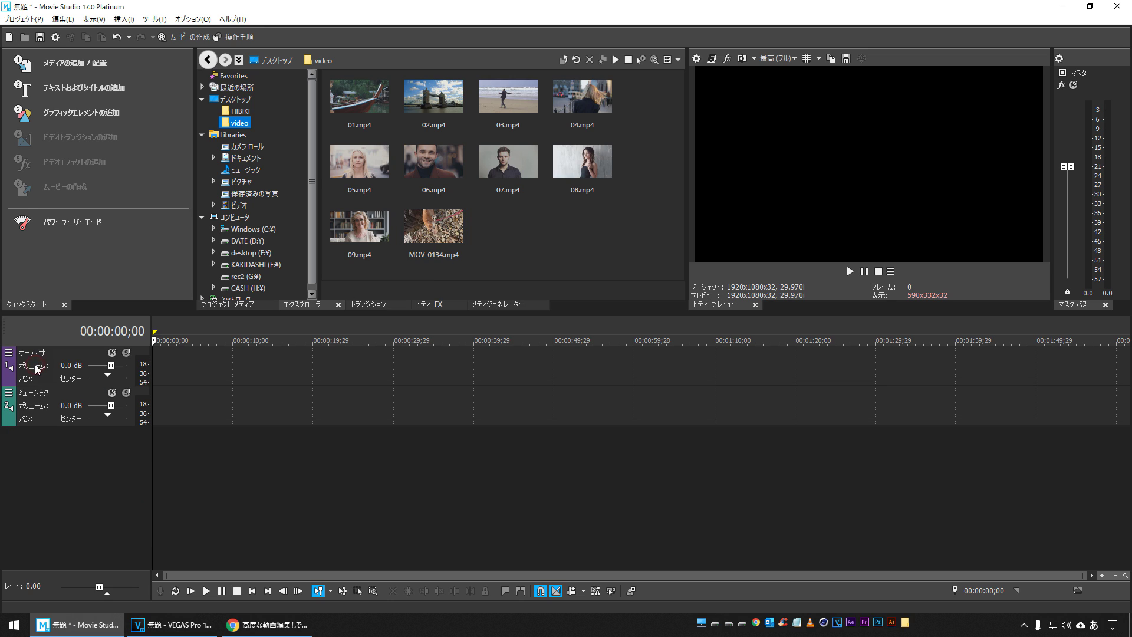
Add MOV_0134.mp4 from the video folder to the start of the timeline and mute its audio track.
{"action": "left_click_drag", "start_coordinate": [433, 251], "coordinate": [126, 405]}
{"action": "left_click", "coordinate": [652, 248]}
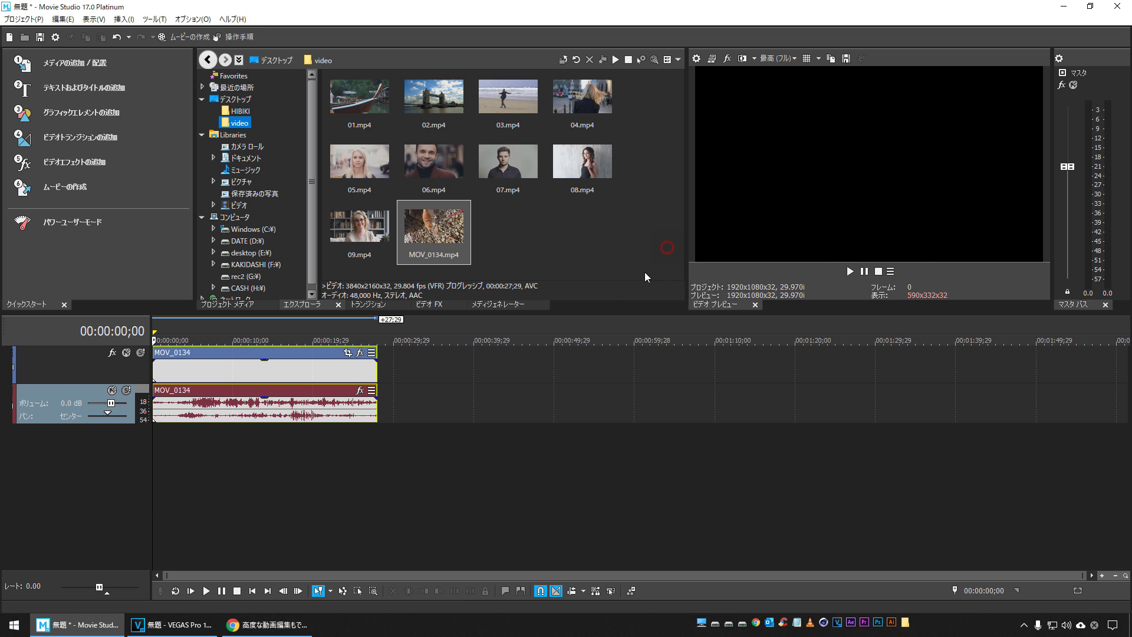
{"action": "left_click", "coordinate": [192, 469]}
Set the video preview quality to 最高 (自動) and play the clip from about 5 seconds.
{"action": "left_click", "coordinate": [779, 58]}
{"action": "mouse_move", "coordinate": [777, 109]}
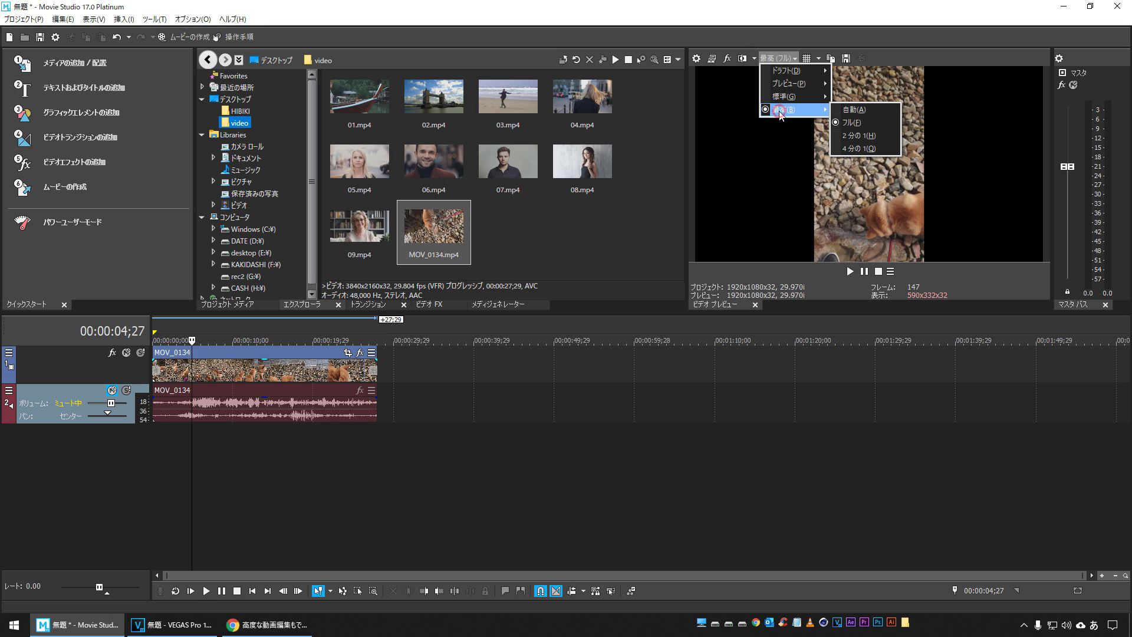
{"action": "left_click", "coordinate": [874, 110]}
{"action": "left_click", "coordinate": [199, 468]}
{"action": "key", "text": "space"}
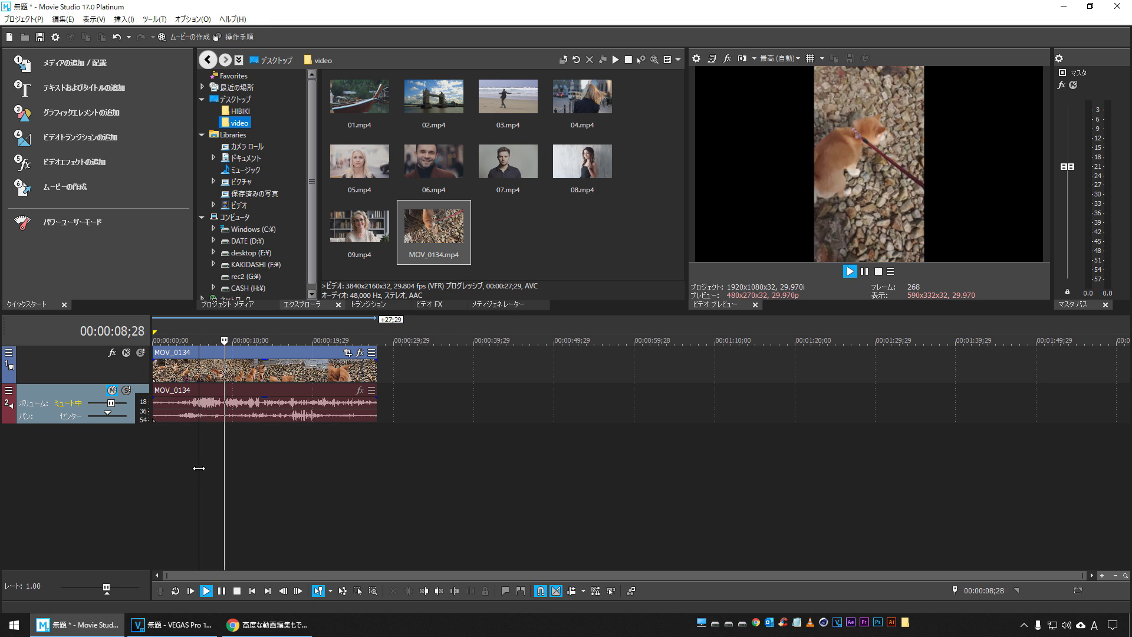
{"action": "key", "text": "space"}
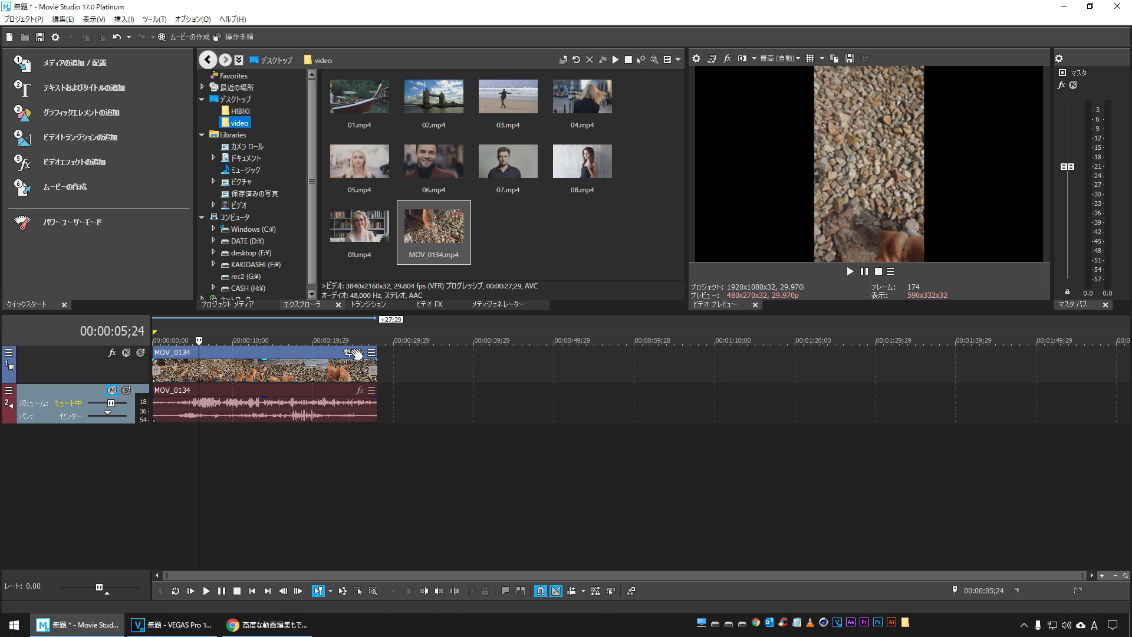
Apply the VEGAS ブラックバーフィル effect to the MOV_0134 video event.
{"action": "left_click", "coordinate": [360, 353]}
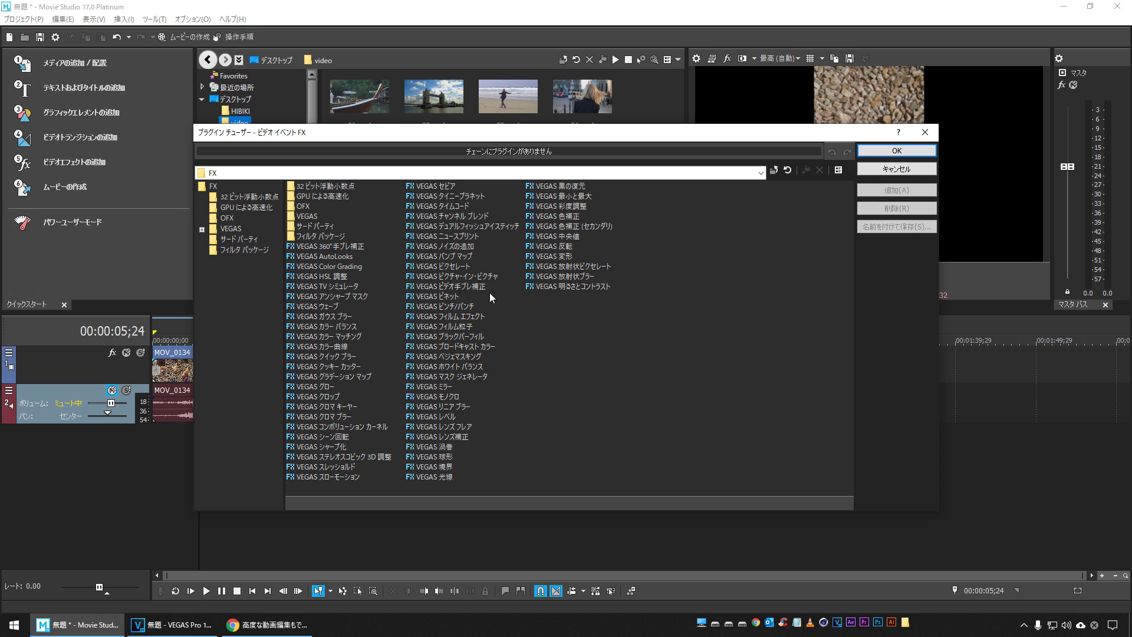
{"action": "left_click", "coordinate": [465, 337]}
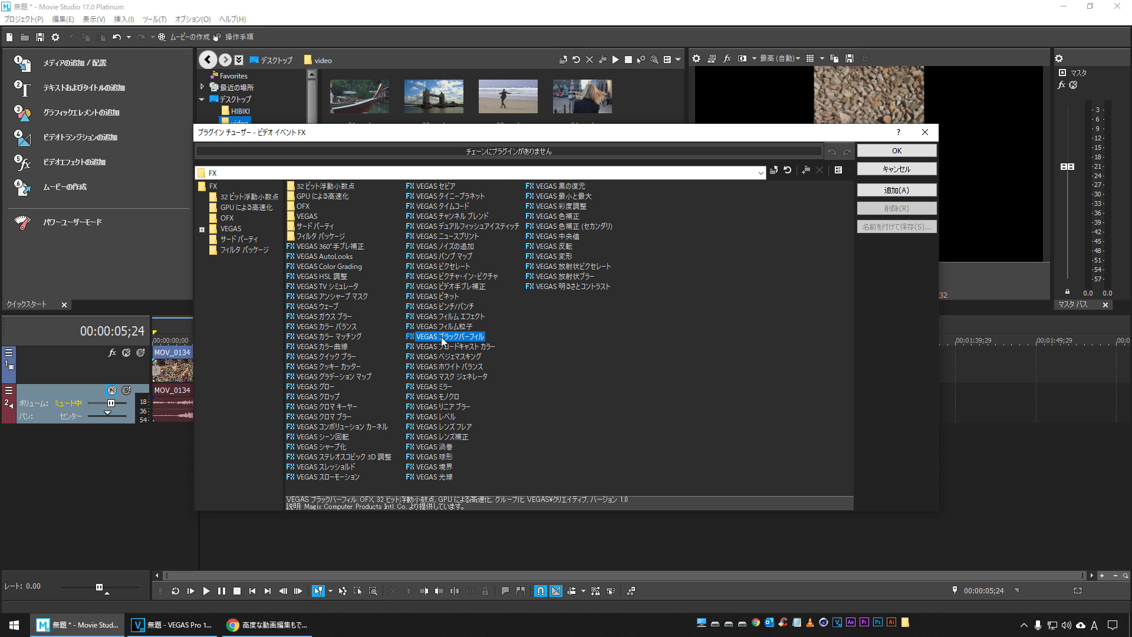
{"action": "left_click", "coordinate": [896, 190]}
{"action": "left_click", "coordinate": [897, 151]}
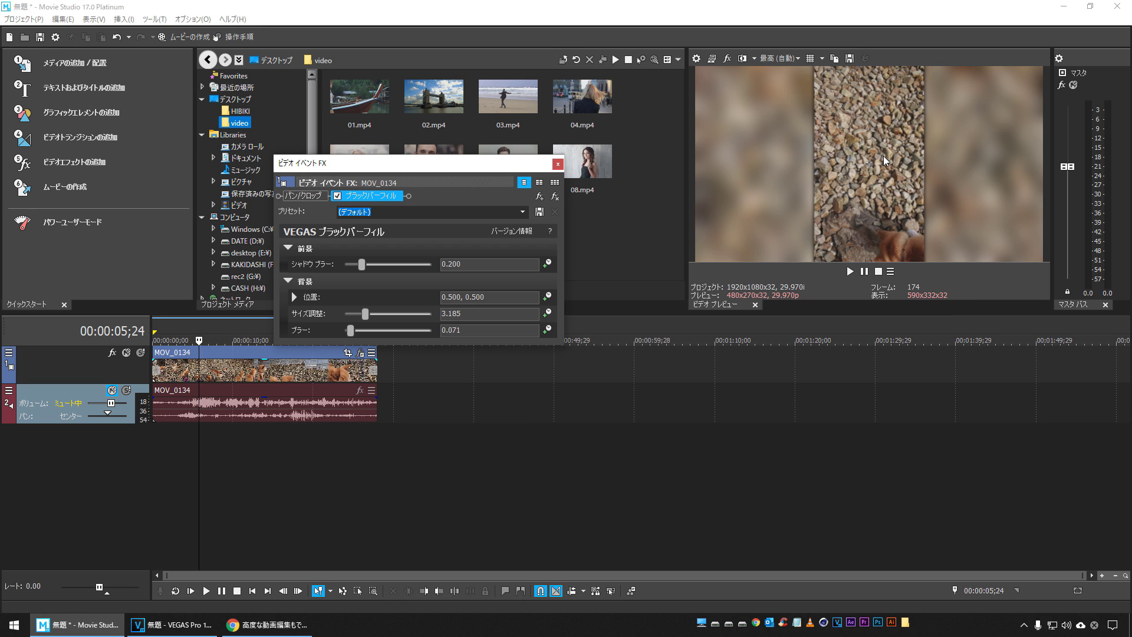
Move the effect window clear of the timeline and play the clip at several points to check the filled side bars.
{"action": "left_click_drag", "start_coordinate": [468, 164], "coordinate": [456, 109]}
{"action": "left_click", "coordinate": [232, 471]}
{"action": "key", "text": "space"}
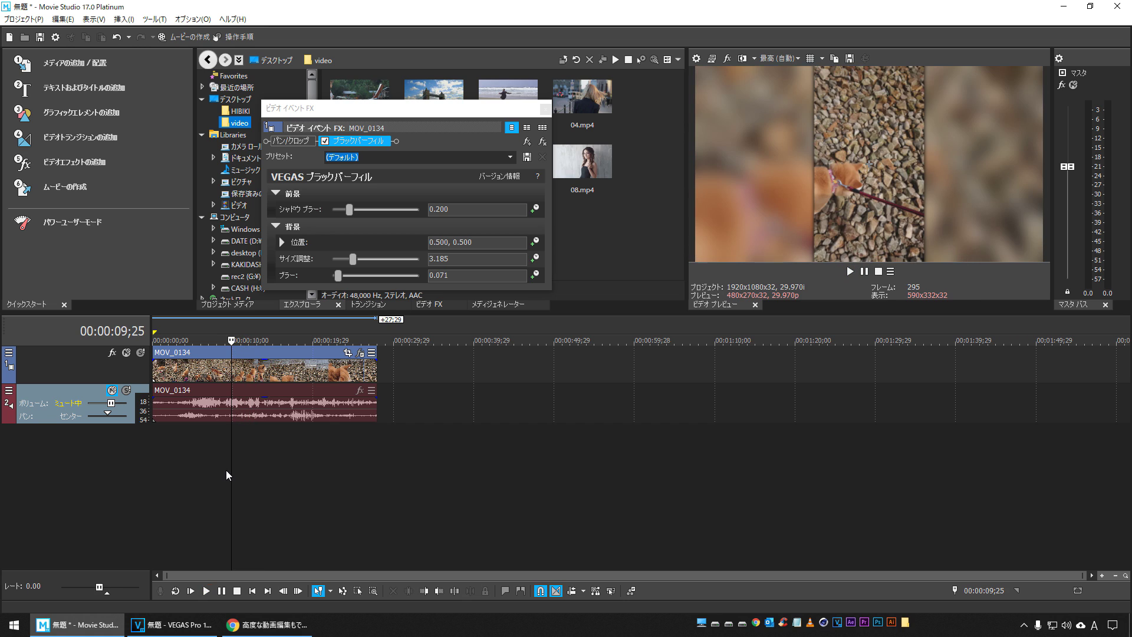
{"action": "left_click", "coordinate": [226, 470]}
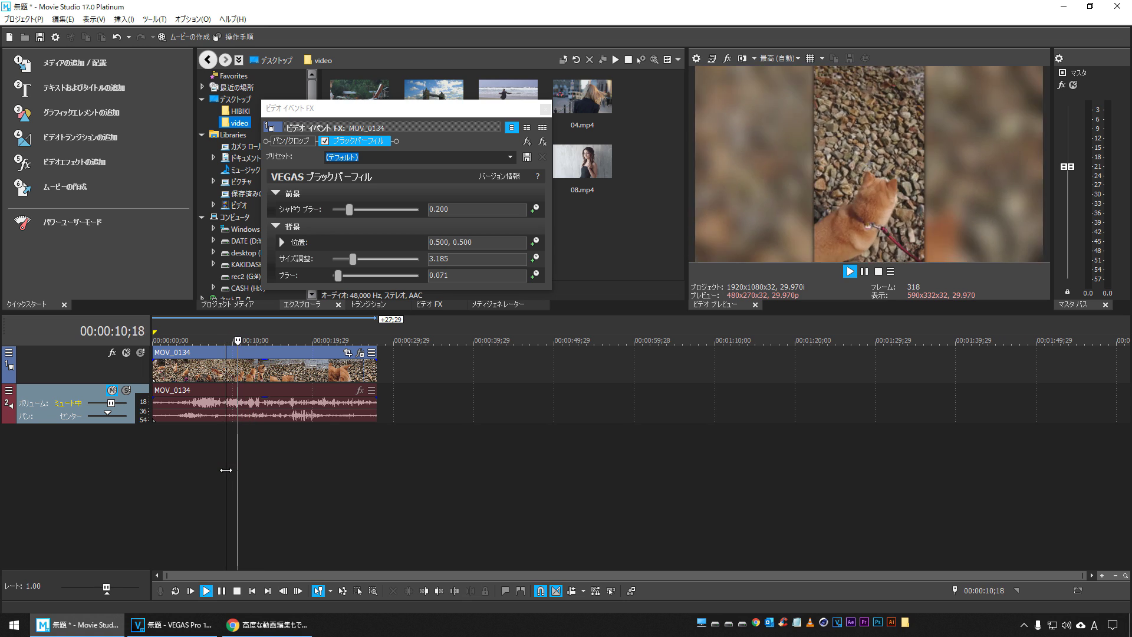
{"action": "left_click", "coordinate": [271, 466]}
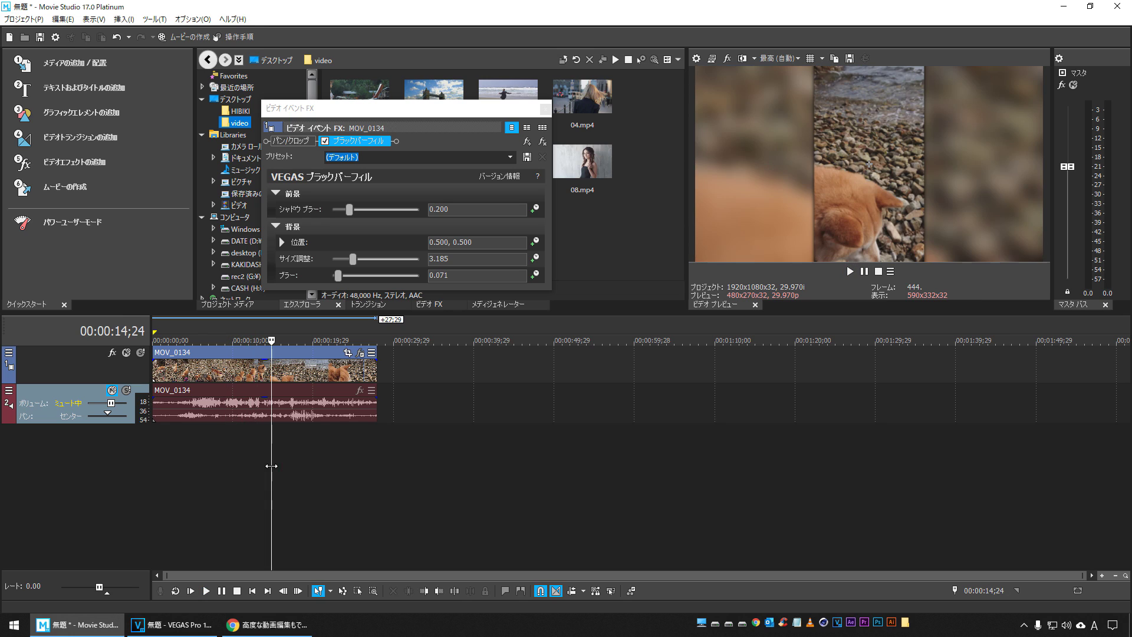
Adjust the black bar fill to シャドウ ブラー 0.524, サイズ調整 4.000 and ブラー 0.088.
{"action": "left_click", "coordinate": [350, 209]}
{"action": "mouse_move", "coordinate": [359, 211]}
{"action": "left_mouse_down"}
{"action": "mouse_move", "coordinate": [423, 211]}
{"action": "mouse_move", "coordinate": [334, 211]}
{"action": "mouse_move", "coordinate": [381, 211]}
{"action": "left_mouse_up"}
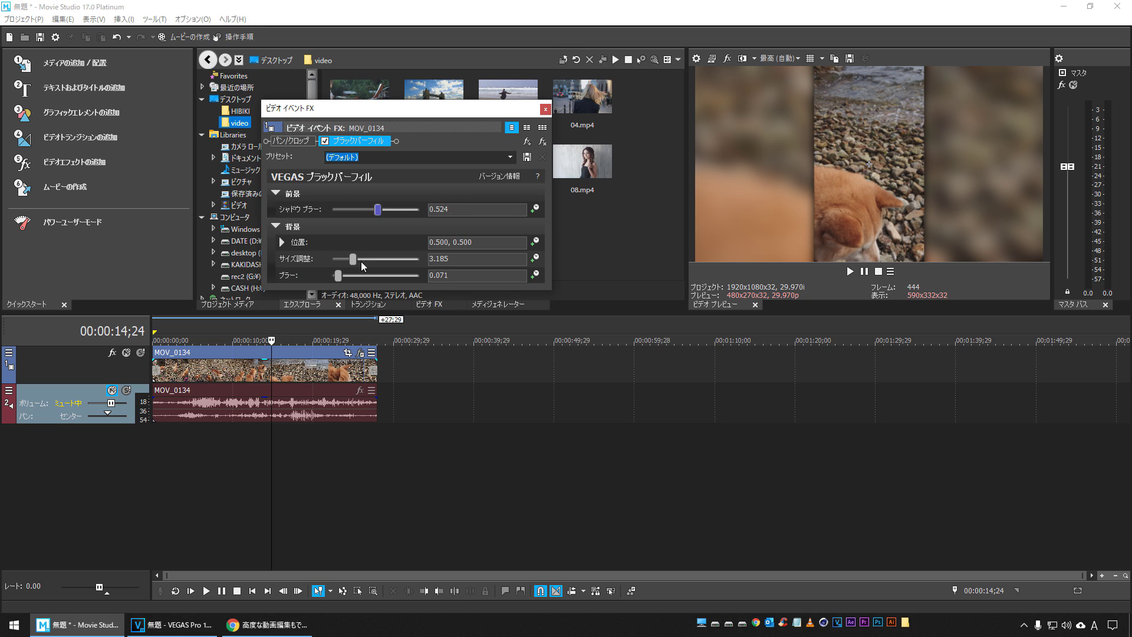
{"action": "mouse_move", "coordinate": [352, 260]}
{"action": "left_mouse_down"}
{"action": "mouse_move", "coordinate": [361, 265]}
{"action": "mouse_move", "coordinate": [308, 274]}
{"action": "mouse_move", "coordinate": [351, 278]}
{"action": "mouse_move", "coordinate": [340, 277]}
{"action": "left_mouse_up"}
Play the clip from about 8 seconds to check the adjusted background fill.
{"action": "left_click", "coordinate": [218, 501]}
{"action": "key", "text": "space"}
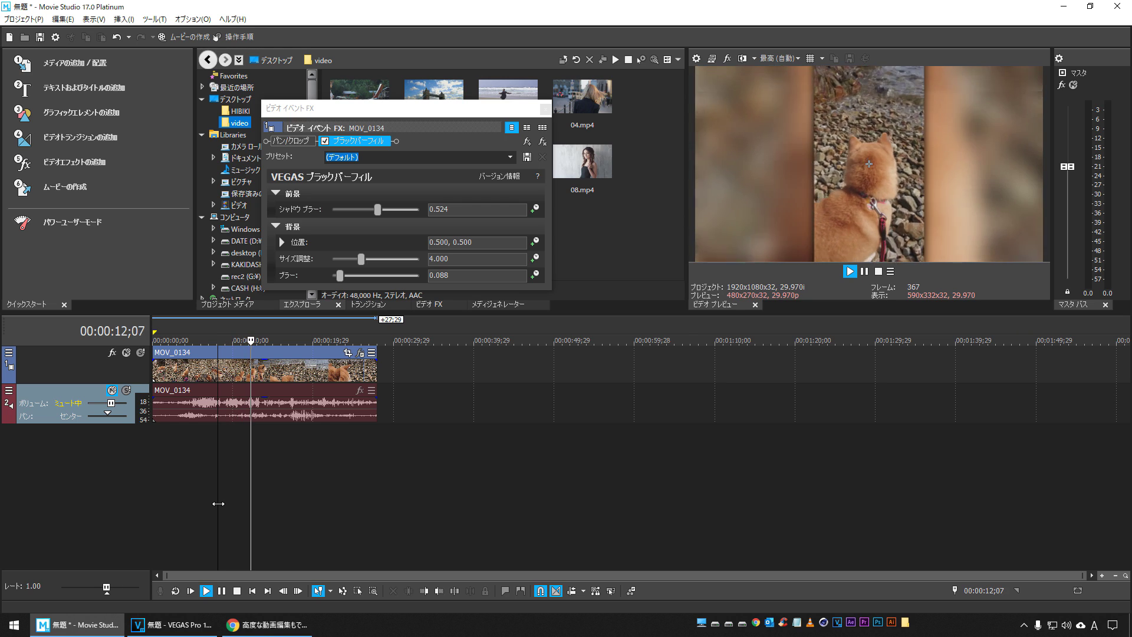
{"action": "key", "text": "space"}
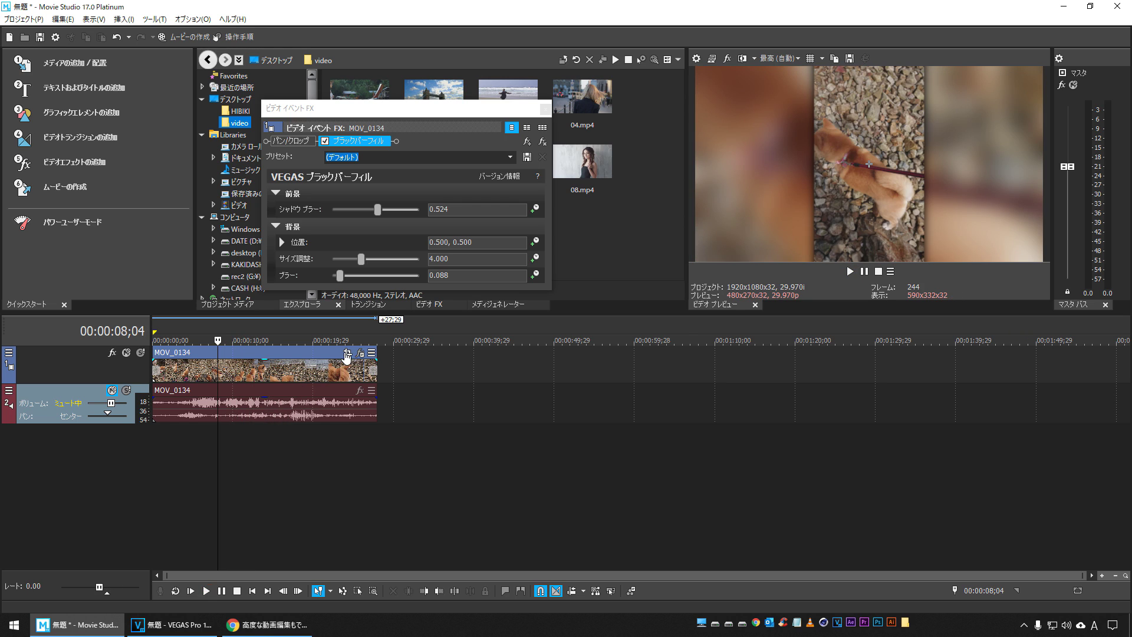
Crop the MOV_0134 video event with the 1:1 Square アスペクト比 pan/crop preset and play the clip to check the filled sides.
{"action": "left_click", "coordinate": [347, 354]}
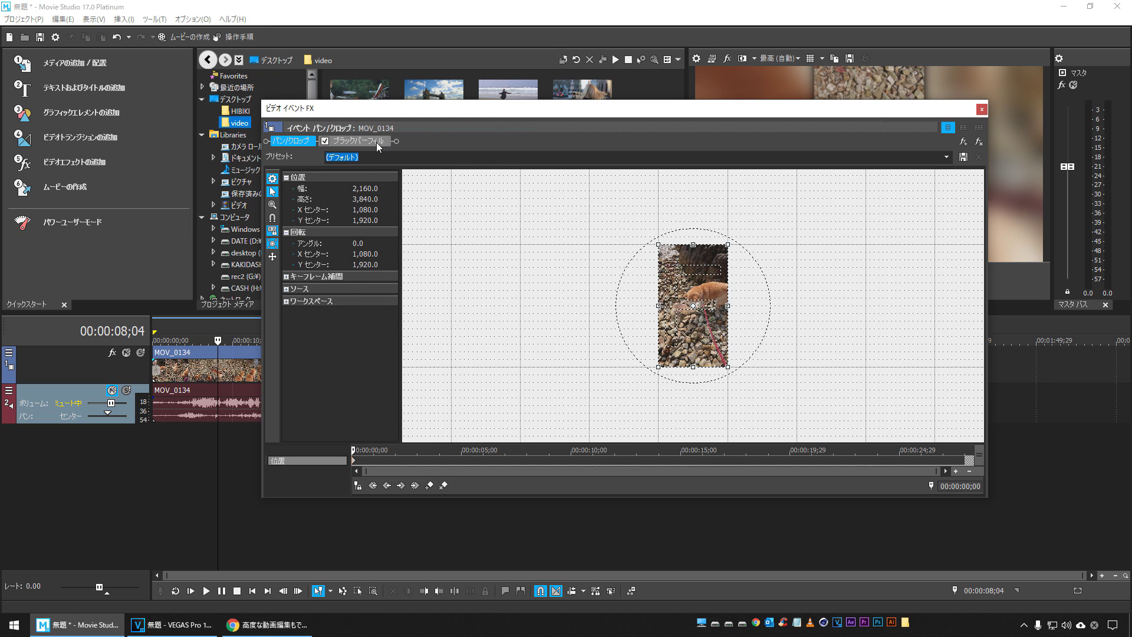
{"action": "left_click", "coordinate": [947, 157]}
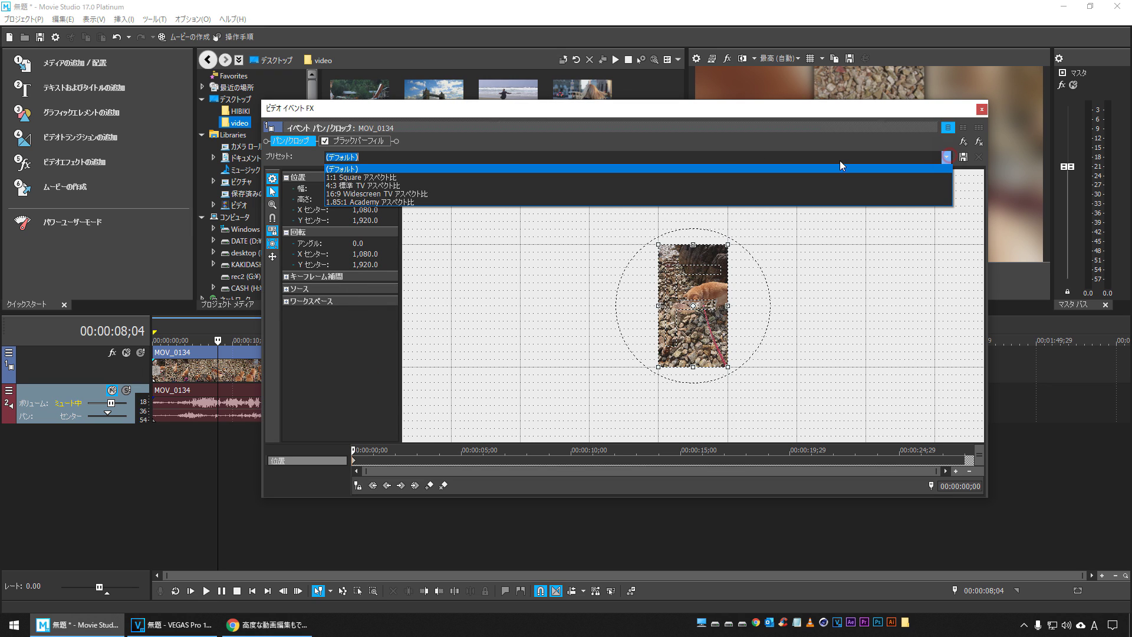
{"action": "left_click", "coordinate": [401, 175]}
{"action": "left_click", "coordinate": [982, 111]}
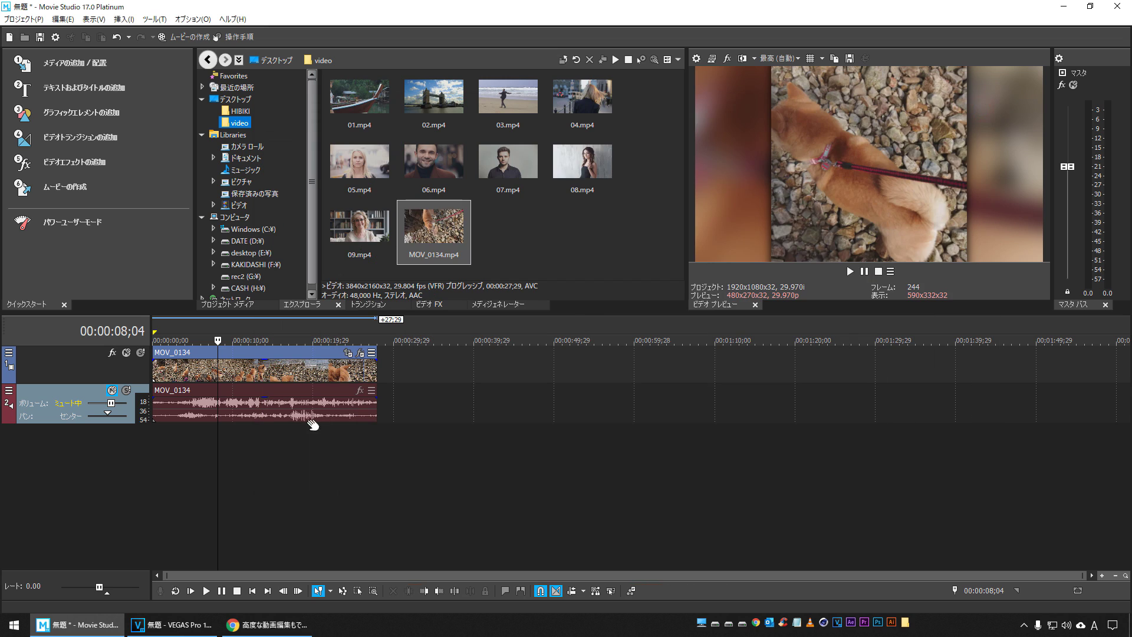
{"action": "key", "text": "space"}
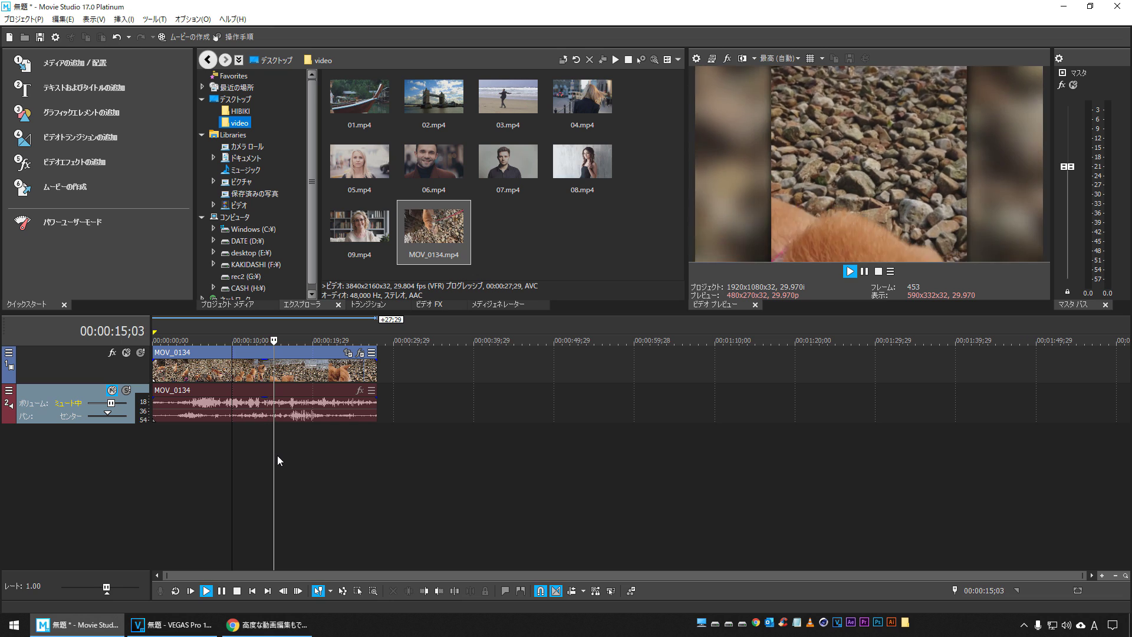
{"action": "key", "text": "space"}
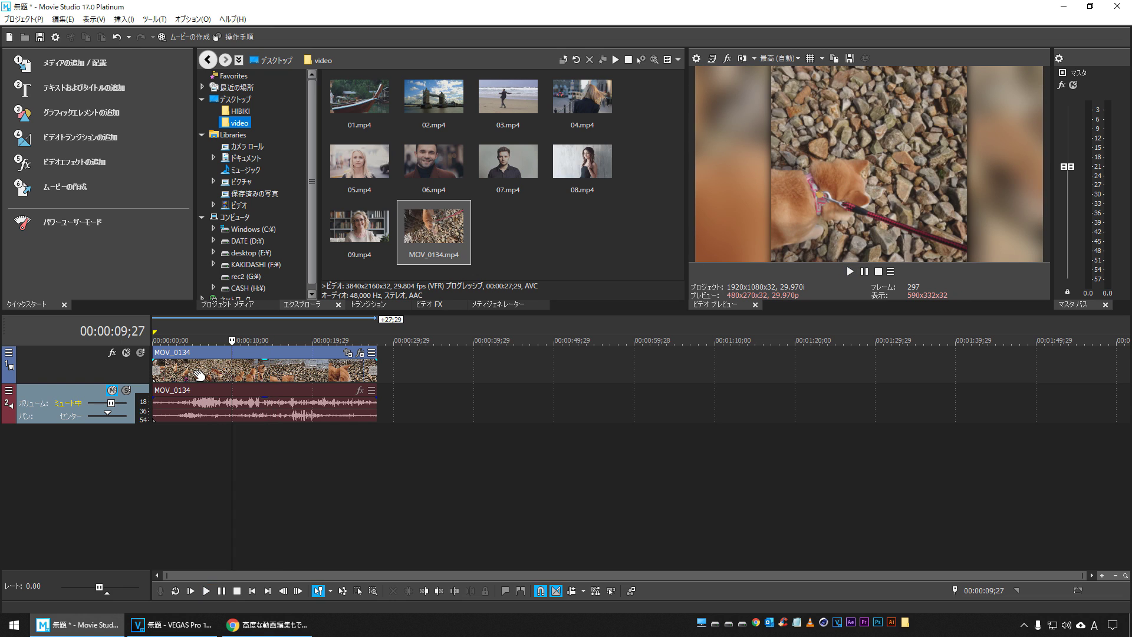
Switch to the browser and read the product page's sections on the black gap filter and the improved trim handles.
{"action": "left_click", "coordinate": [263, 624]}
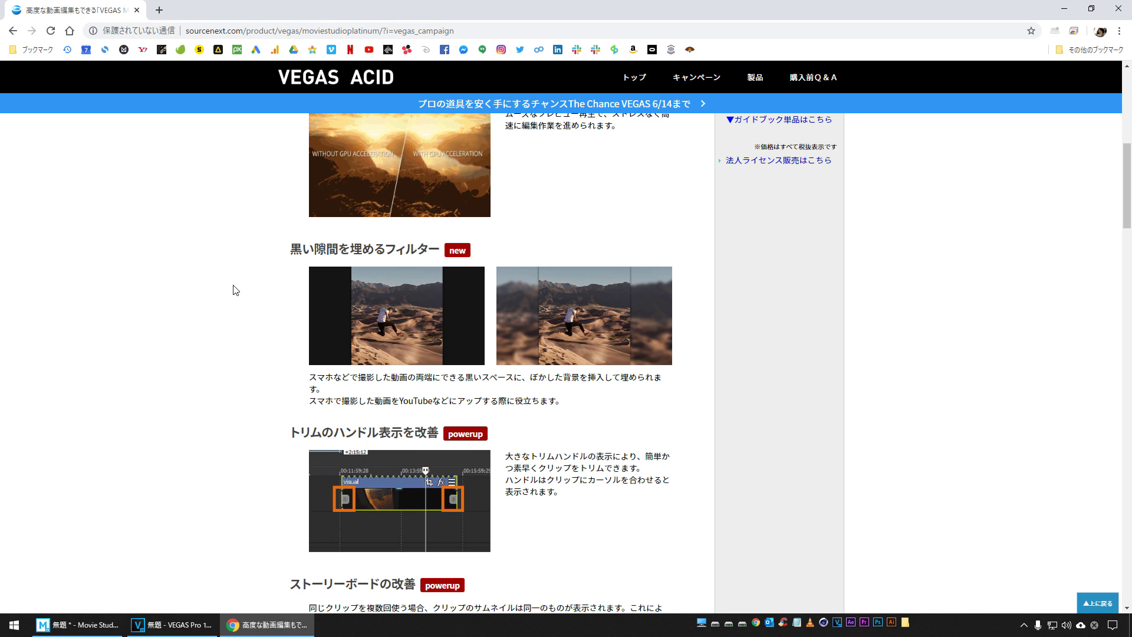
{"action": "left_click_drag", "start_coordinate": [288, 249], "coordinate": [462, 250]}
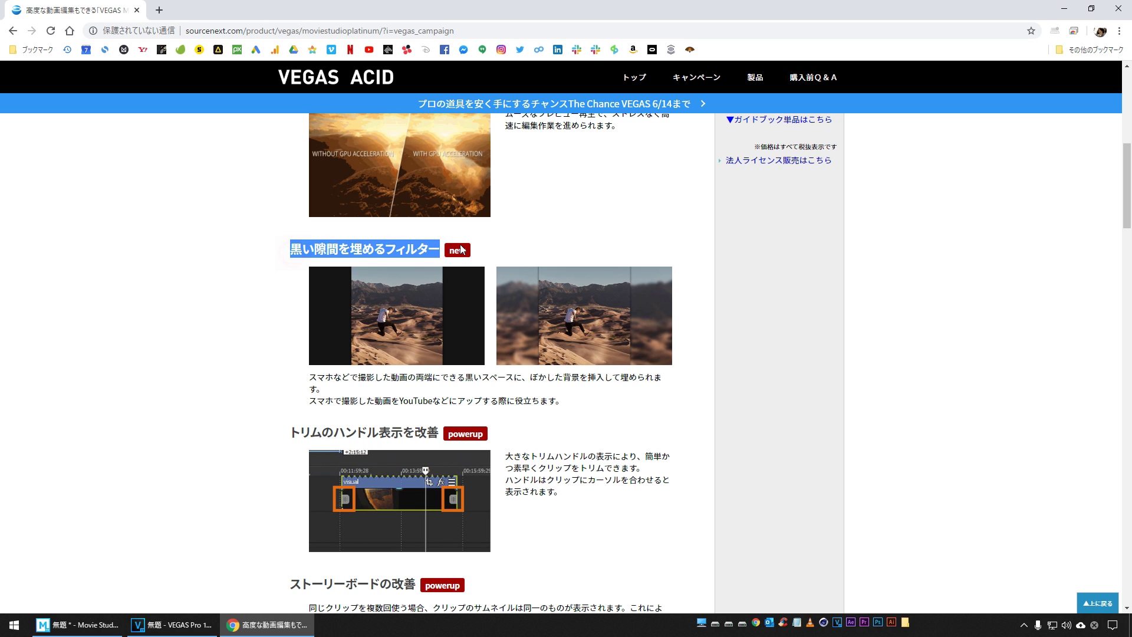
{"action": "left_click", "coordinate": [190, 317]}
{"action": "scroll", "coordinate": [218, 292], "scroll_direction": "down", "scroll_amount": 2}
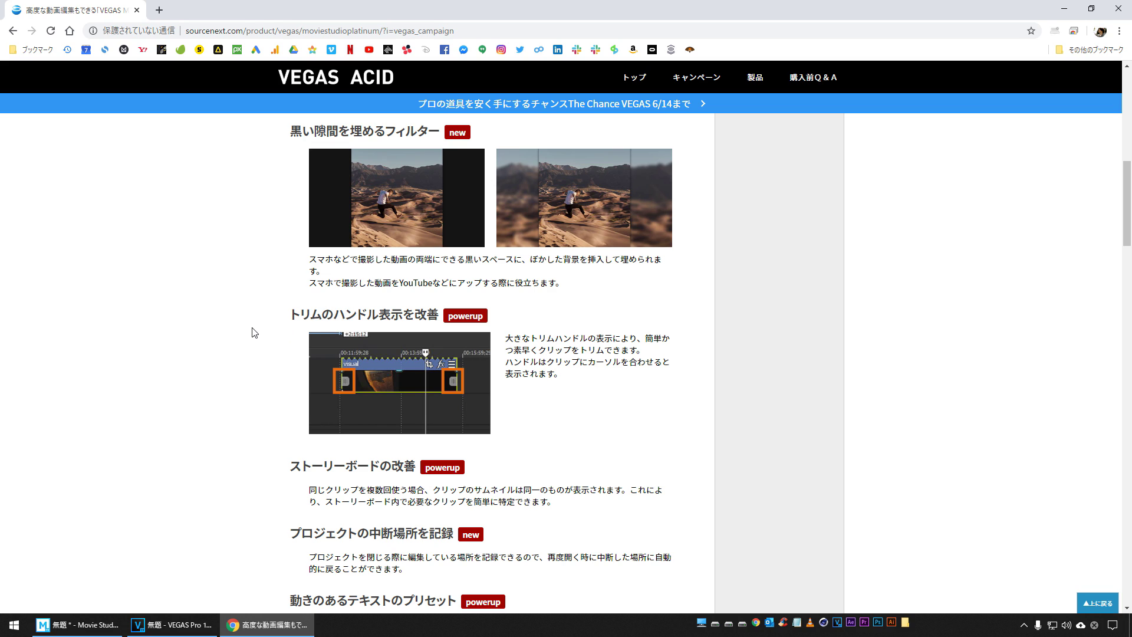
{"action": "scroll", "coordinate": [244, 324], "scroll_direction": "down", "scroll_amount": 1}
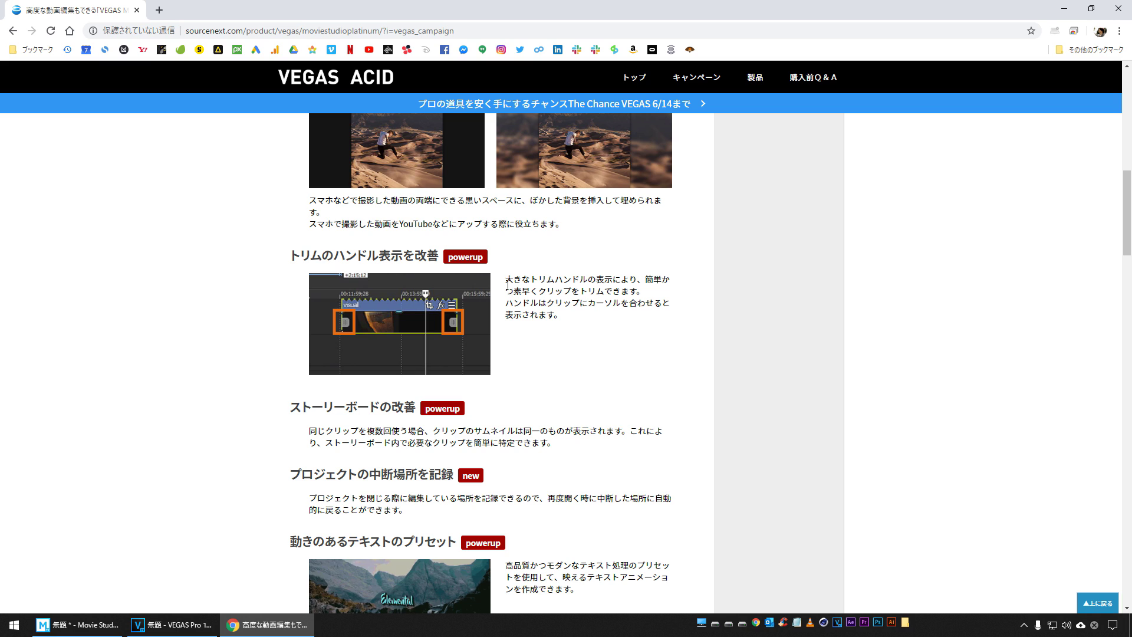
{"action": "left_click_drag", "start_coordinate": [507, 283], "coordinate": [649, 293]}
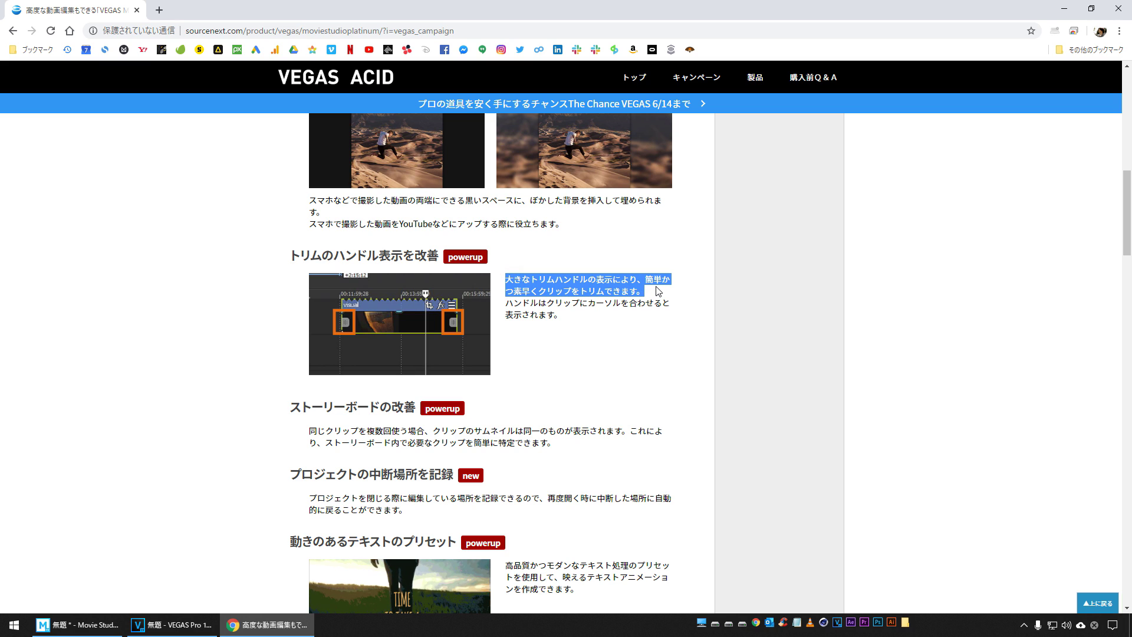
{"action": "left_click", "coordinate": [618, 340]}
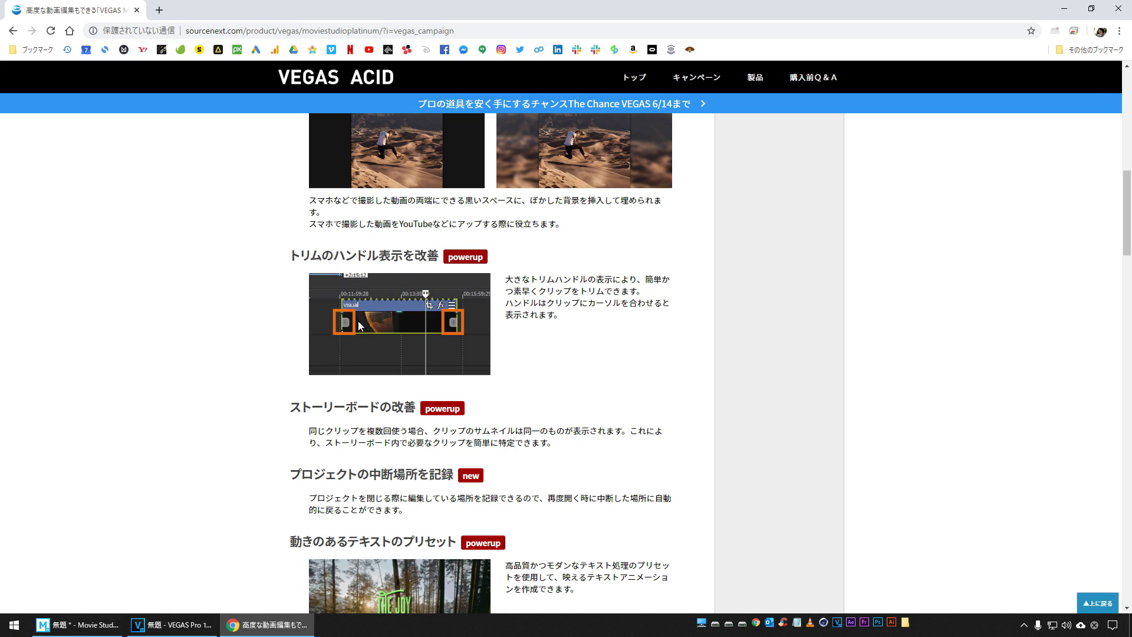
Switch to Movie Studio and replace MOV_0134 with 02.mp4 at the start of the timeline, without matching the project video settings to it.
{"action": "left_click", "coordinate": [111, 605]}
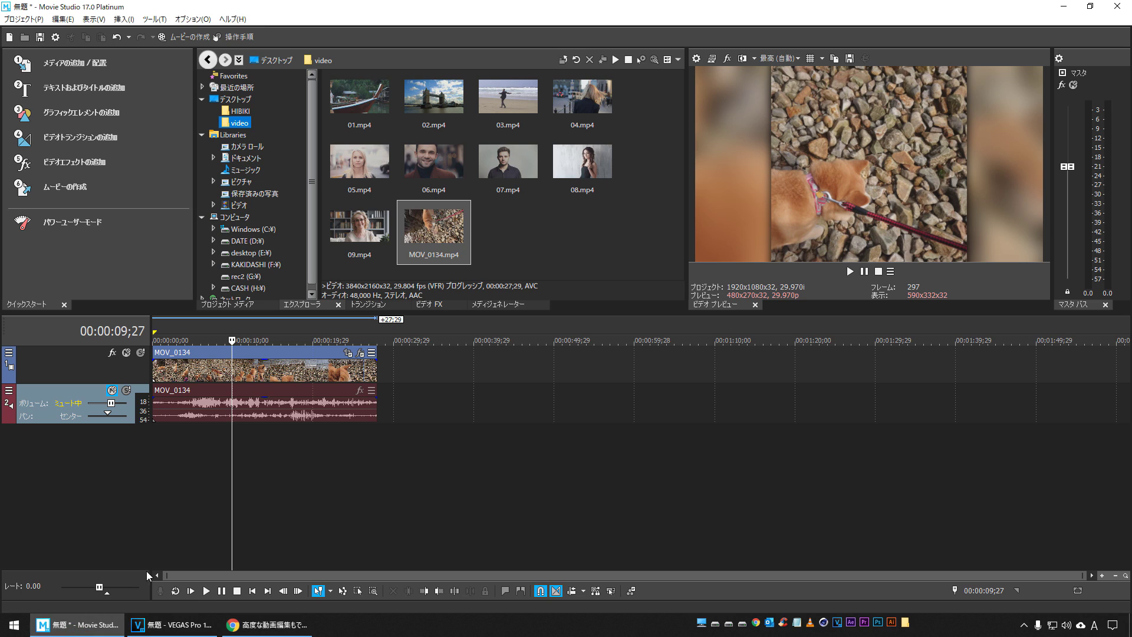
{"action": "left_click", "coordinate": [172, 381]}
{"action": "key", "text": "Delete"}
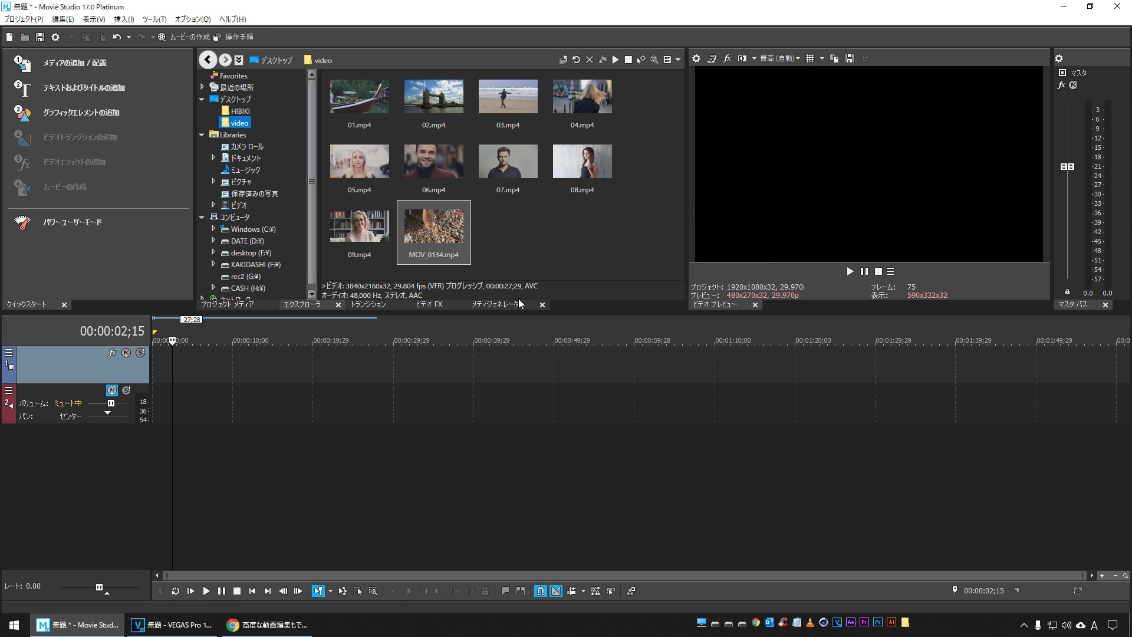
{"action": "left_click", "coordinate": [438, 124]}
{"action": "left_click_drag", "start_coordinate": [190, 366], "coordinate": [140, 366]}
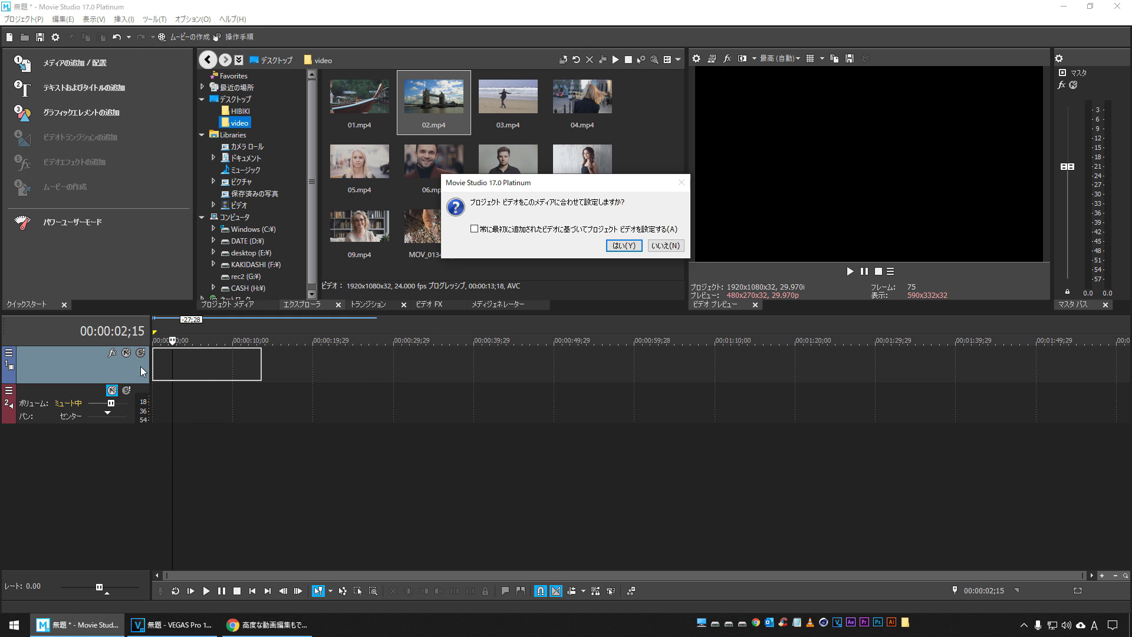
{"action": "left_click", "coordinate": [671, 247]}
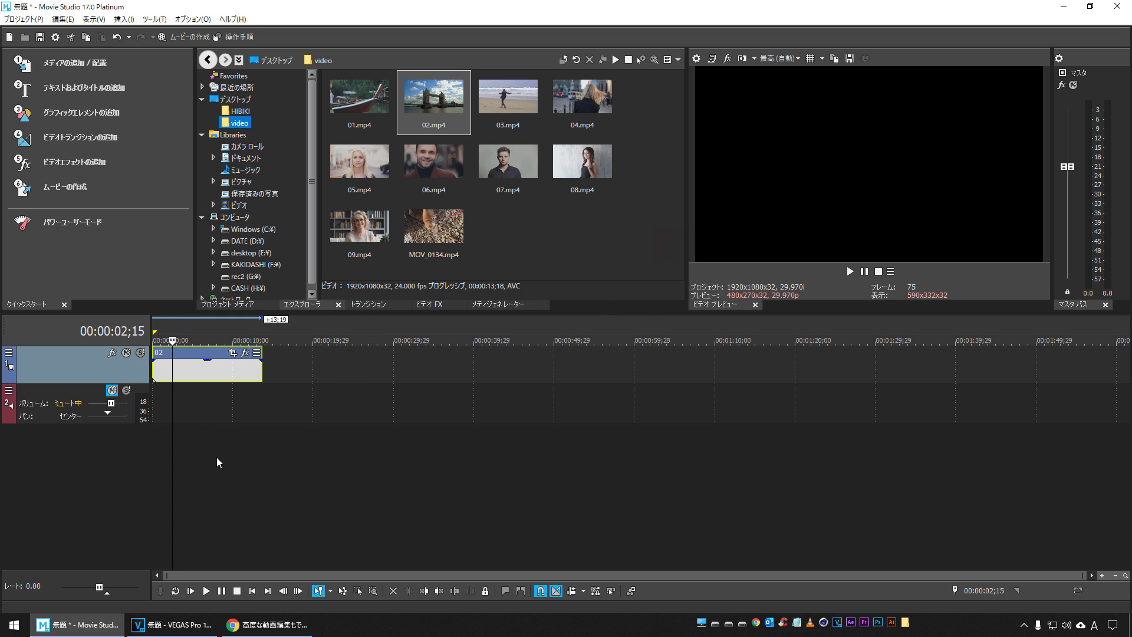
Try out the trim handles at the start and end of the 02 event.
{"action": "left_click", "coordinate": [188, 462]}
{"action": "scroll", "coordinate": [188, 462], "scroll_direction": "up", "scroll_amount": 3}
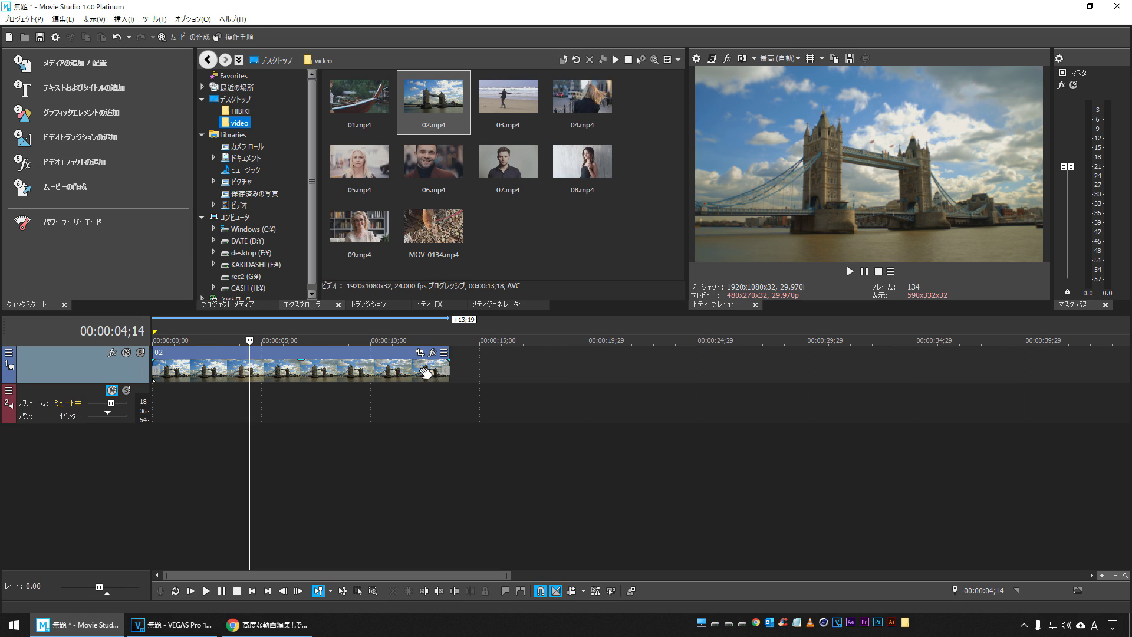
{"action": "mouse_move", "coordinate": [156, 371]}
{"action": "left_mouse_down"}
{"action": "mouse_move", "coordinate": [198, 372]}
{"action": "mouse_move", "coordinate": [154, 372]}
{"action": "left_mouse_up"}
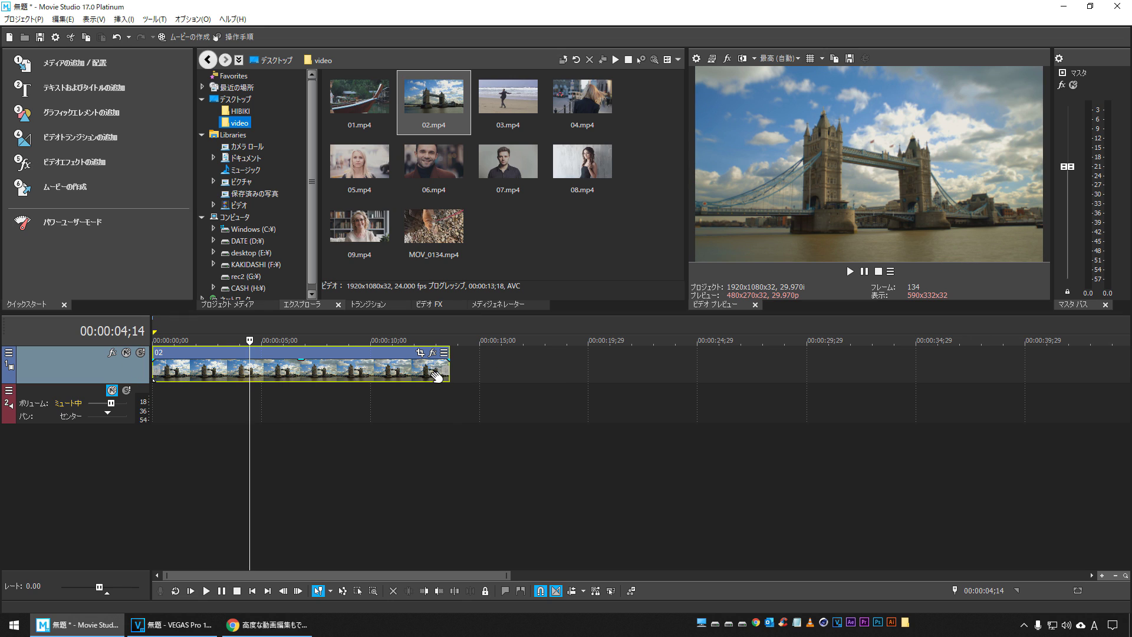
{"action": "mouse_move", "coordinate": [446, 371]}
{"action": "left_mouse_down"}
{"action": "mouse_move", "coordinate": [421, 370]}
{"action": "mouse_move", "coordinate": [449, 367]}
{"action": "left_mouse_up"}
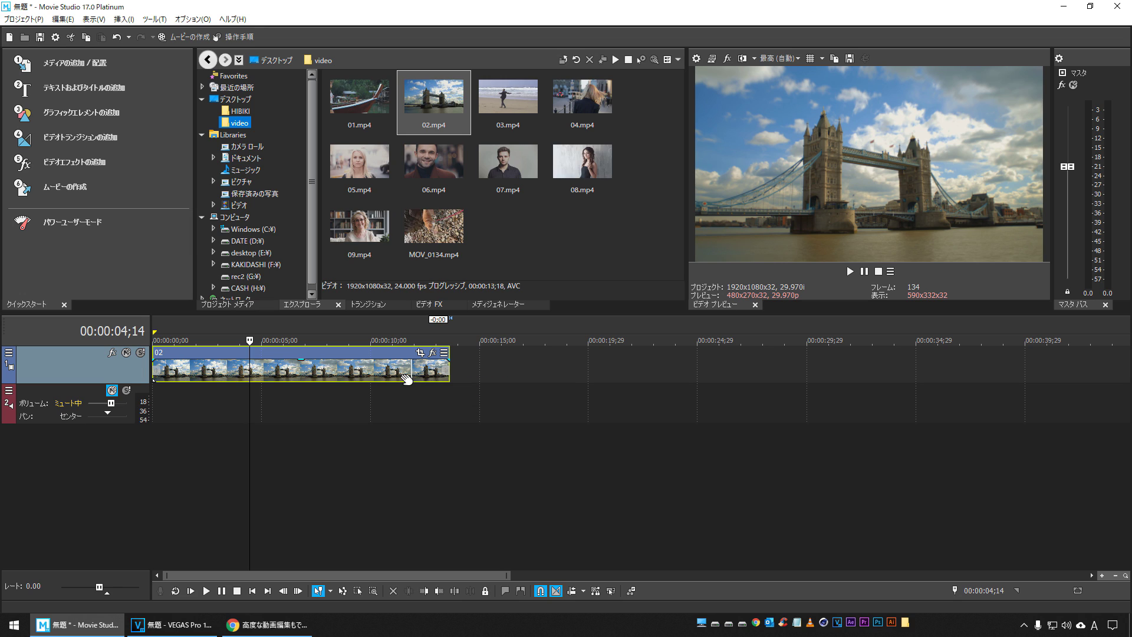
Add 04.mp4 directly after the 02 event without its audio track and try the trim handle at the cut between them.
{"action": "left_click_drag", "start_coordinate": [577, 130], "coordinate": [460, 391]}
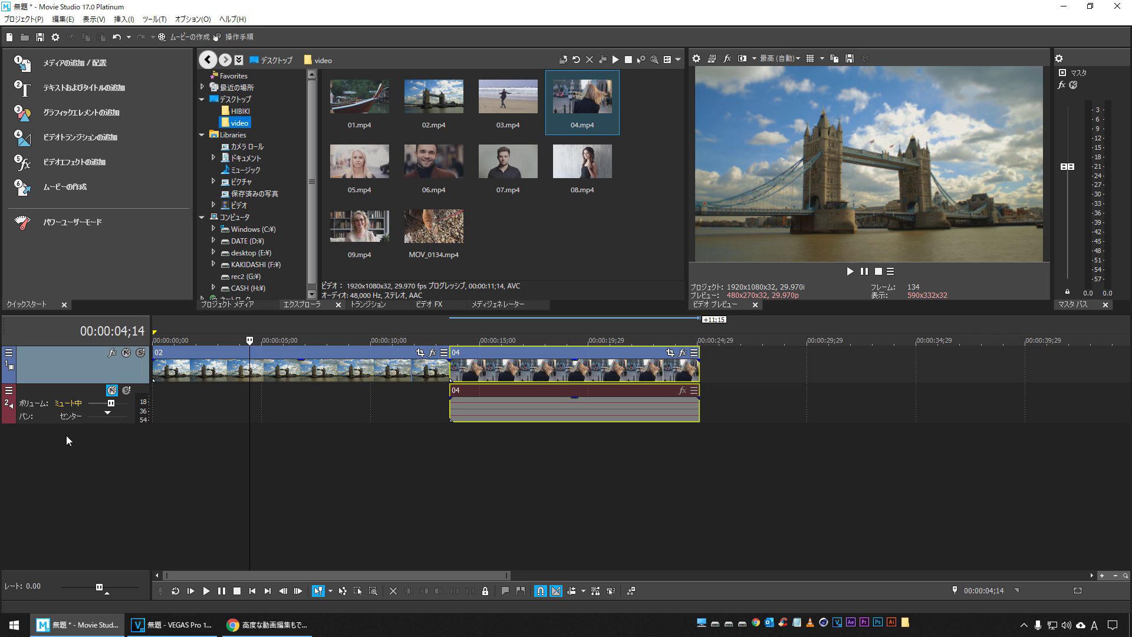
{"action": "left_click", "coordinate": [55, 395]}
{"action": "key", "text": "Delete"}
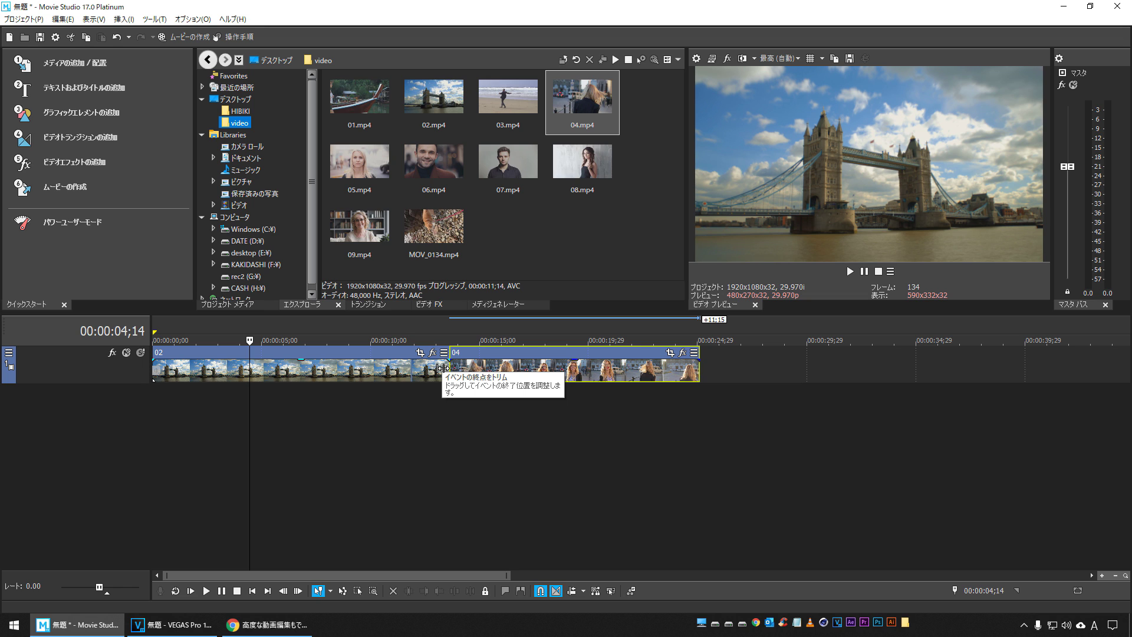
{"action": "mouse_move", "coordinate": [441, 368]}
{"action": "left_mouse_down"}
{"action": "mouse_move", "coordinate": [417, 369]}
{"action": "mouse_move", "coordinate": [485, 370]}
{"action": "mouse_move", "coordinate": [455, 371]}
{"action": "left_mouse_up"}
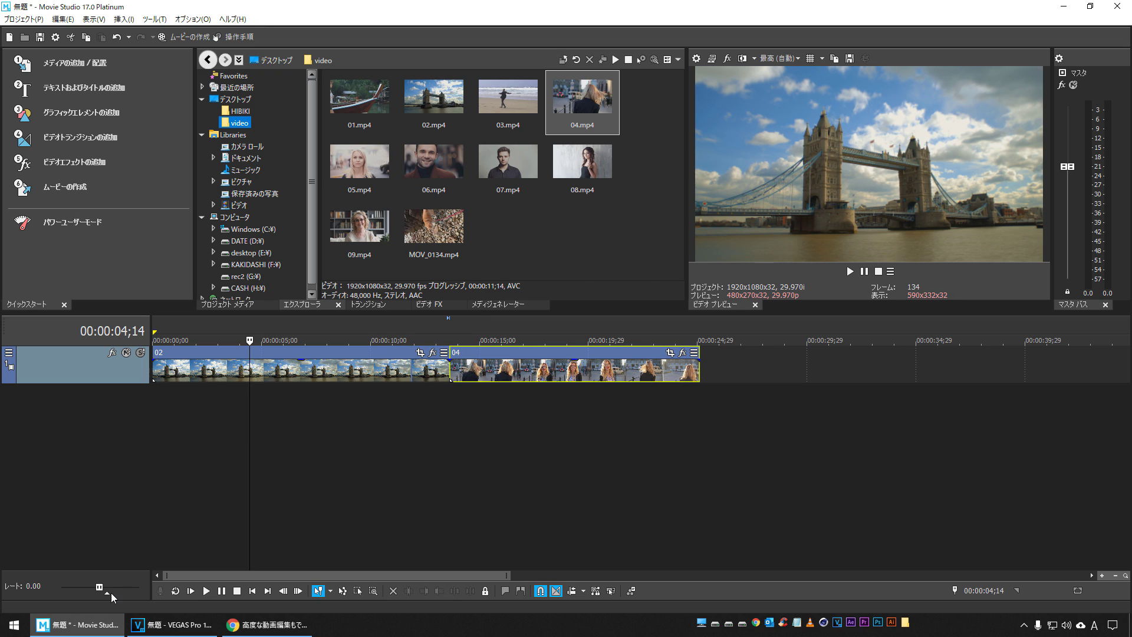
Copy the 02 and 04 events together and paste them at the start of the empty VEGAS Pro timeline.
{"action": "left_click", "coordinate": [198, 371]}
{"action": "left_click", "coordinate": [540, 374], "text": "ctrl"}
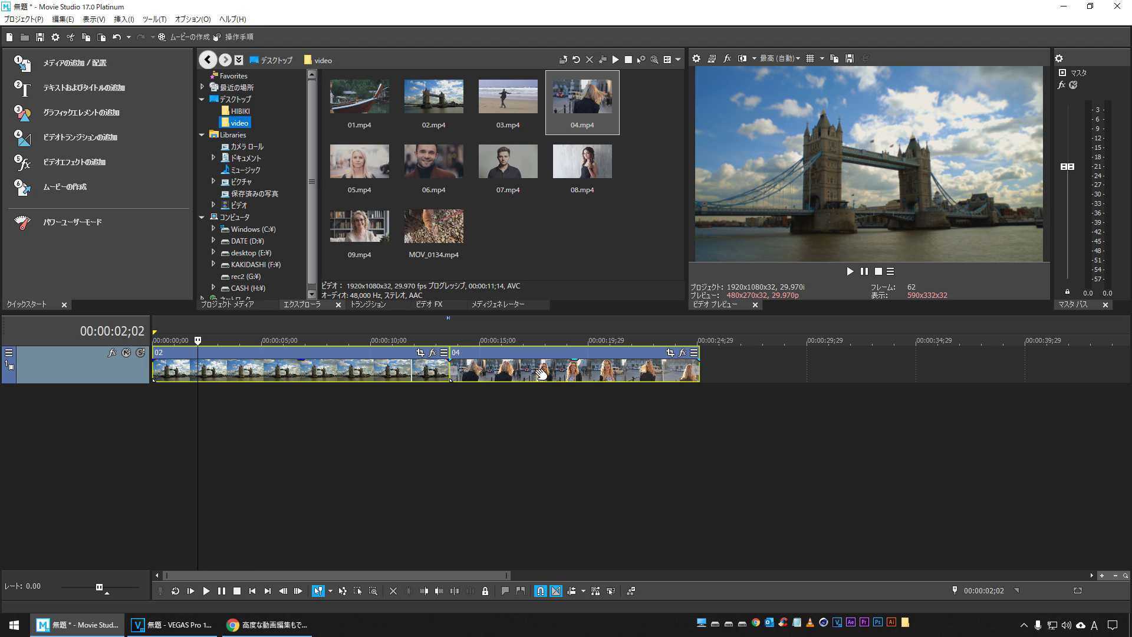
{"action": "left_click", "coordinate": [171, 625]}
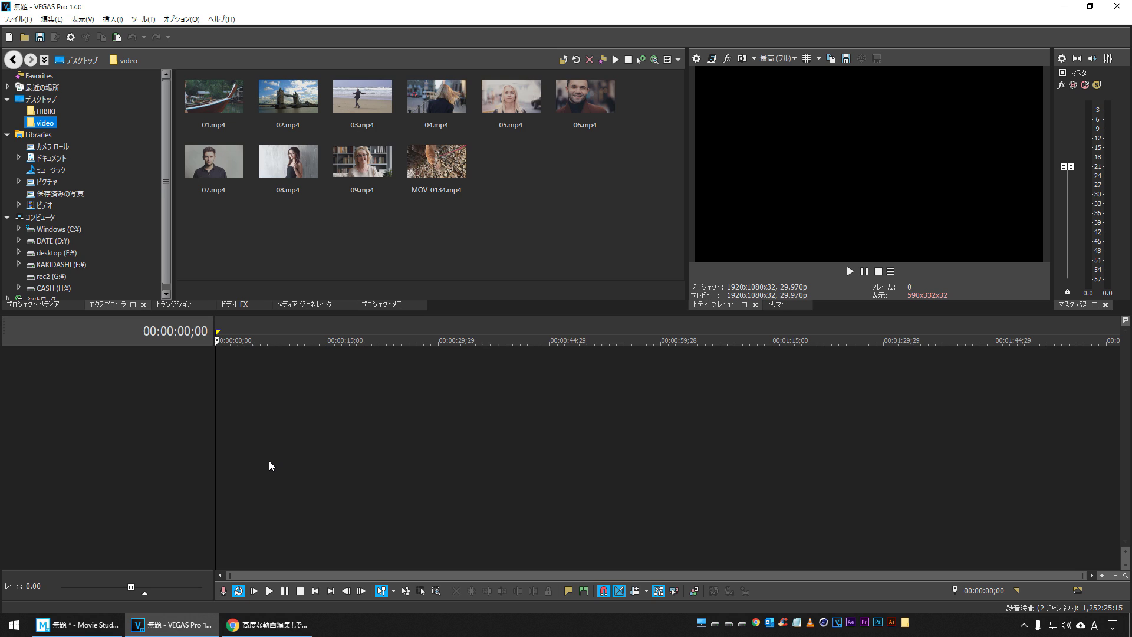
{"action": "key", "text": "ctrl+v"}
Try trimming from both sides of the cut between the 02 and 04 events in VEGAS Pro.
{"action": "left_click", "coordinate": [315, 412]}
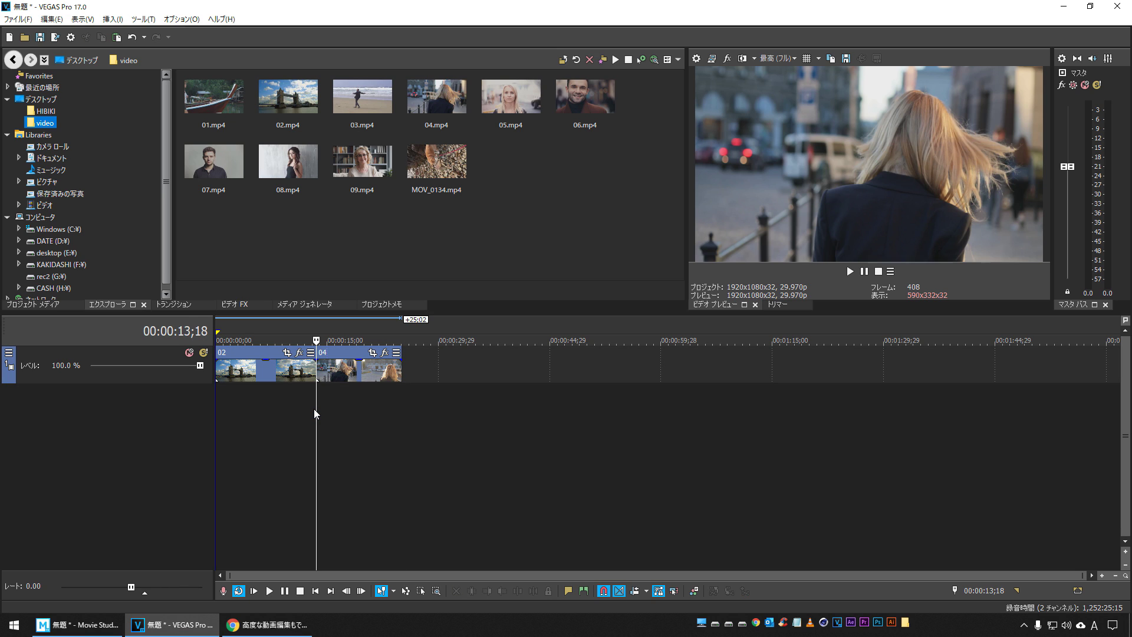
{"action": "scroll", "coordinate": [313, 409], "scroll_direction": "up", "scroll_amount": 5}
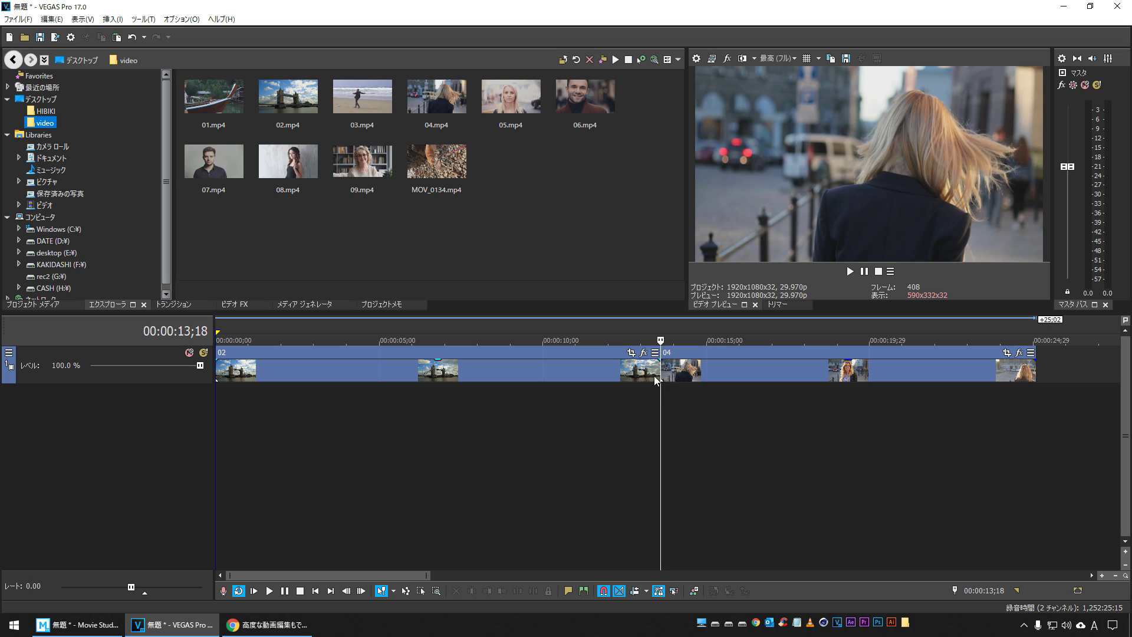
{"action": "left_click", "coordinate": [269, 366]}
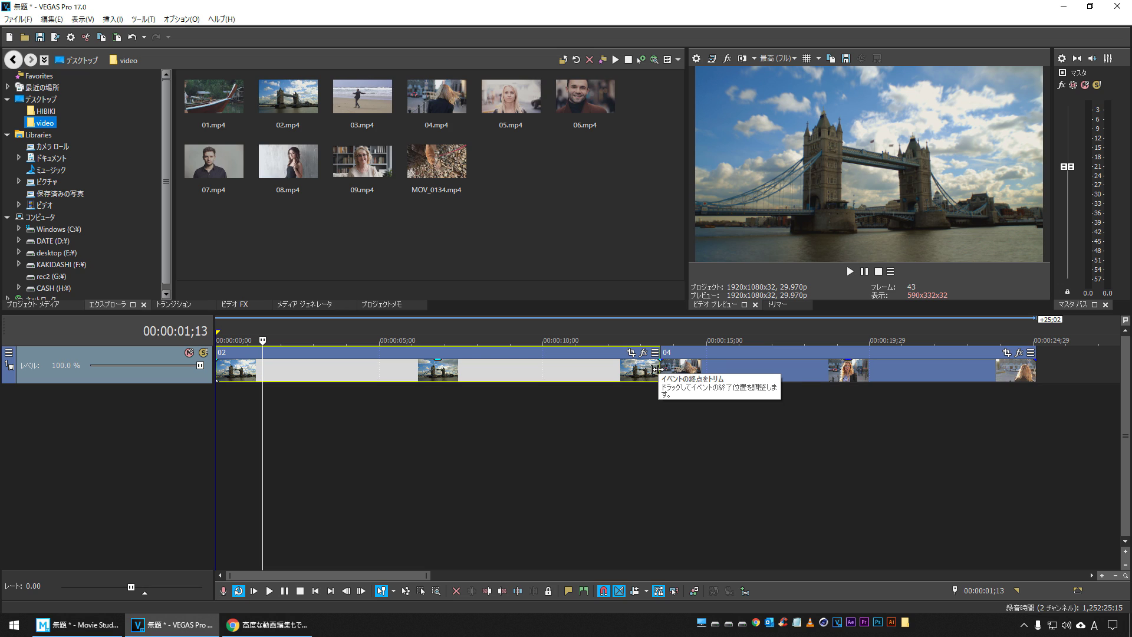
{"action": "mouse_move", "coordinate": [657, 370]}
{"action": "left_mouse_down"}
{"action": "mouse_move", "coordinate": [632, 370]}
{"action": "mouse_move", "coordinate": [662, 372]}
{"action": "left_mouse_up"}
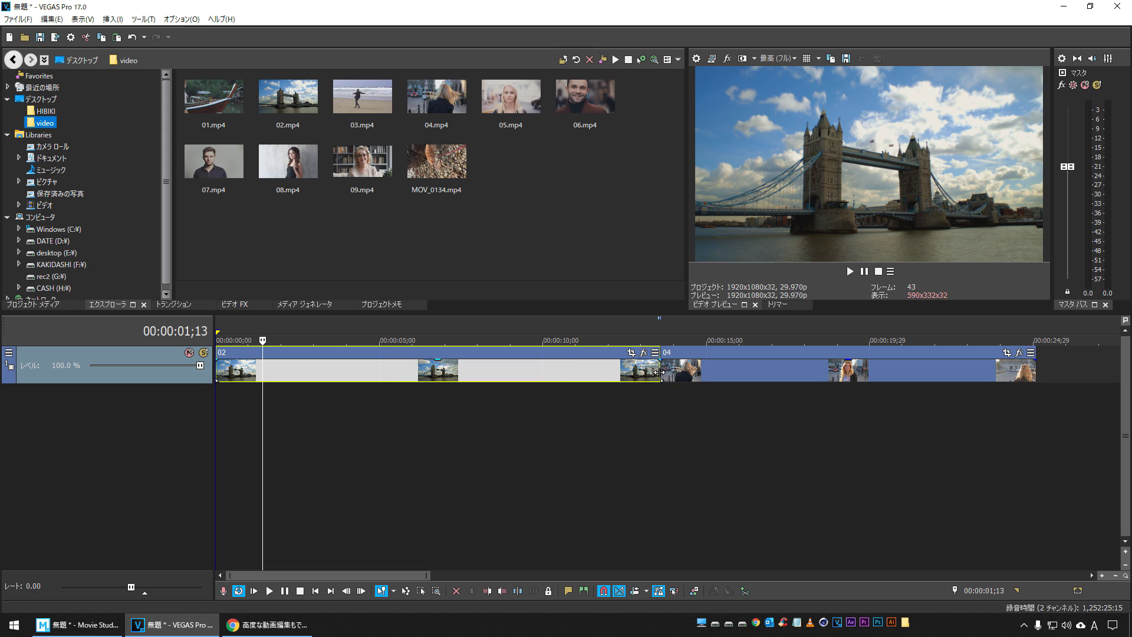
{"action": "mouse_move", "coordinate": [663, 372]}
{"action": "left_mouse_down"}
{"action": "mouse_move", "coordinate": [683, 371]}
{"action": "mouse_move", "coordinate": [663, 373]}
{"action": "left_mouse_up"}
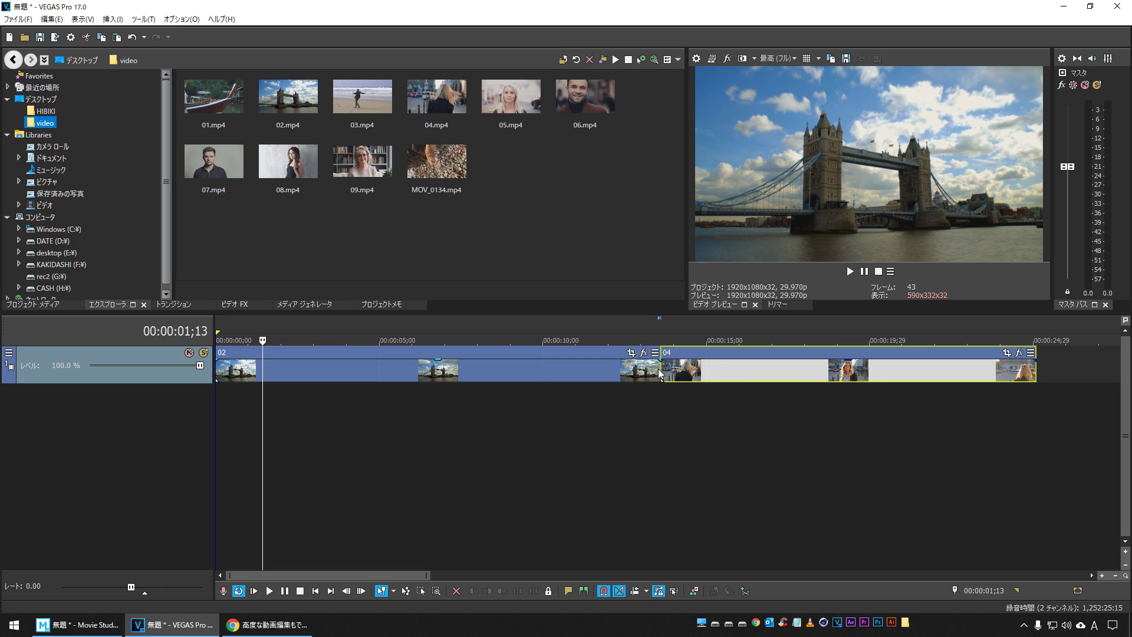
{"action": "mouse_move", "coordinate": [659, 369]}
{"action": "left_mouse_down"}
{"action": "mouse_move", "coordinate": [613, 370]}
{"action": "mouse_move", "coordinate": [660, 371]}
{"action": "left_mouse_up"}
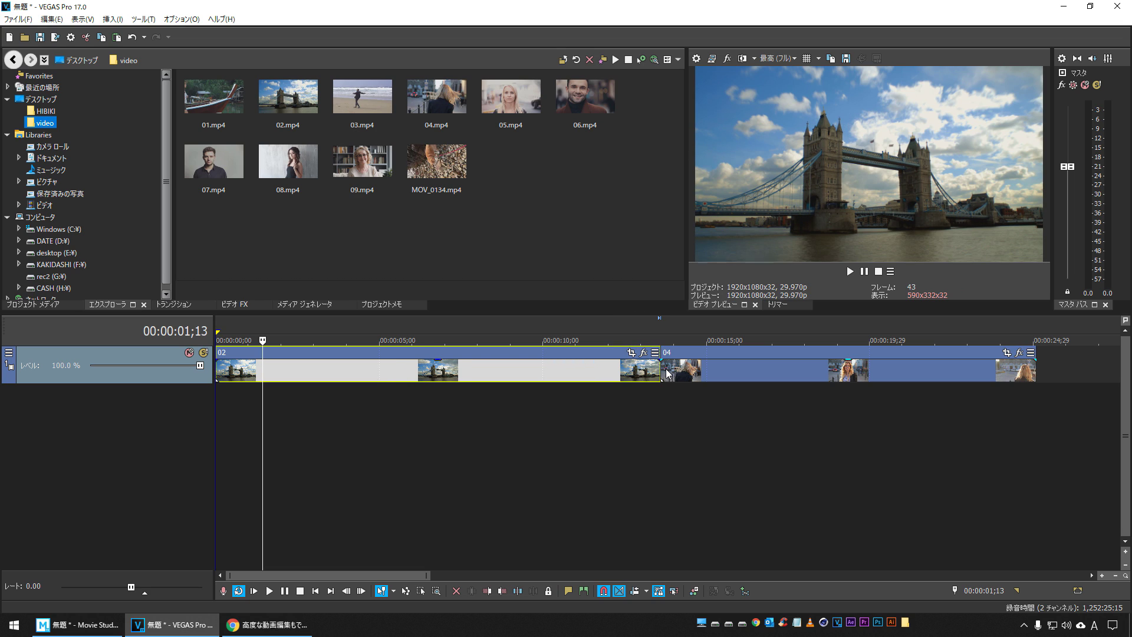
Compare trimming at the cut between 02 and 04 in Movie Studio with shortening the end of 02 in VEGAS Pro.
{"action": "left_click", "coordinate": [77, 625]}
{"action": "mouse_move", "coordinate": [441, 370]}
{"action": "left_mouse_down"}
{"action": "mouse_move", "coordinate": [404, 370]}
{"action": "mouse_move", "coordinate": [475, 373]}
{"action": "mouse_move", "coordinate": [464, 372]}
{"action": "left_mouse_up"}
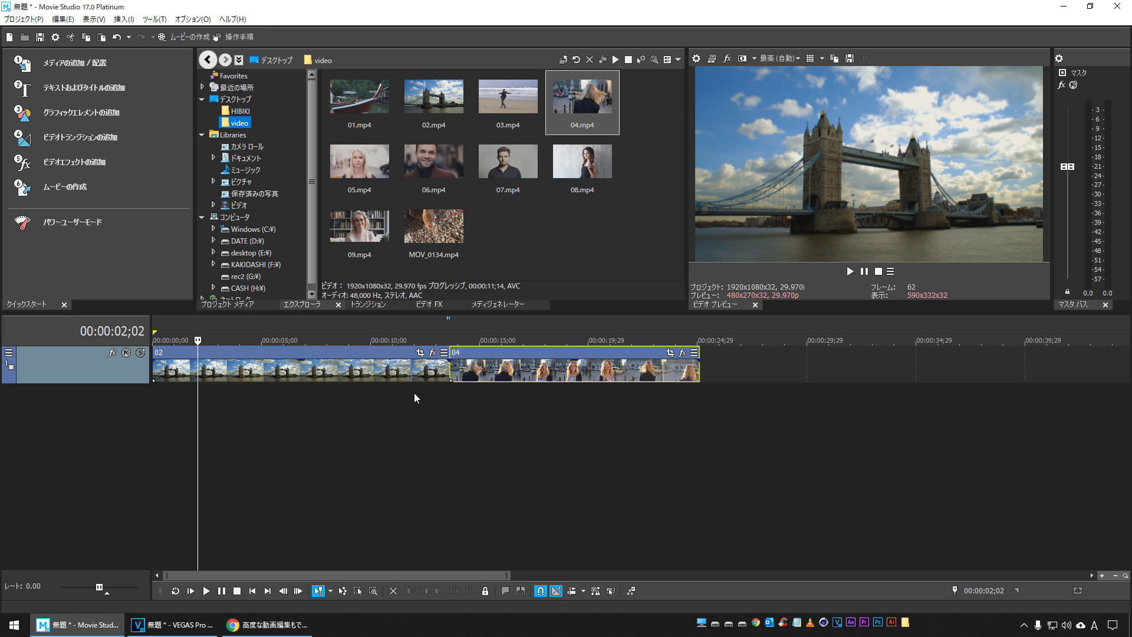
{"action": "mouse_move", "coordinate": [449, 367]}
{"action": "left_mouse_down"}
{"action": "mouse_move", "coordinate": [417, 366]}
{"action": "mouse_move", "coordinate": [468, 369]}
{"action": "mouse_move", "coordinate": [457, 369]}
{"action": "left_mouse_up"}
{"action": "left_click", "coordinate": [171, 625]}
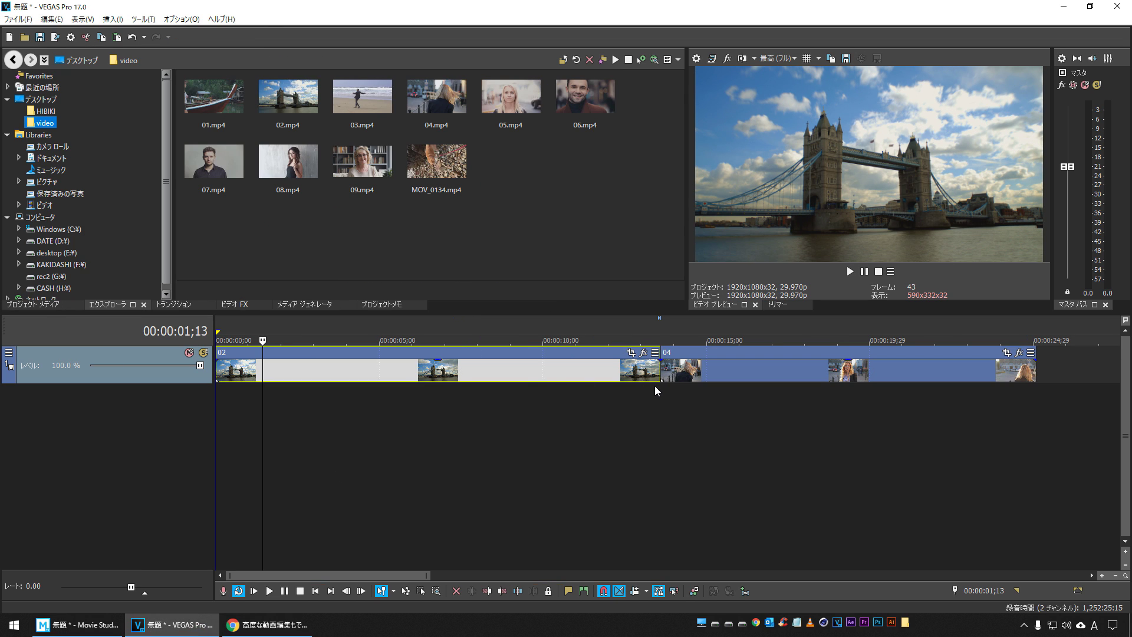
{"action": "mouse_move", "coordinate": [660, 370]}
{"action": "left_mouse_down"}
{"action": "mouse_move", "coordinate": [640, 369]}
{"action": "mouse_move", "coordinate": [651, 371]}
{"action": "left_mouse_up"}
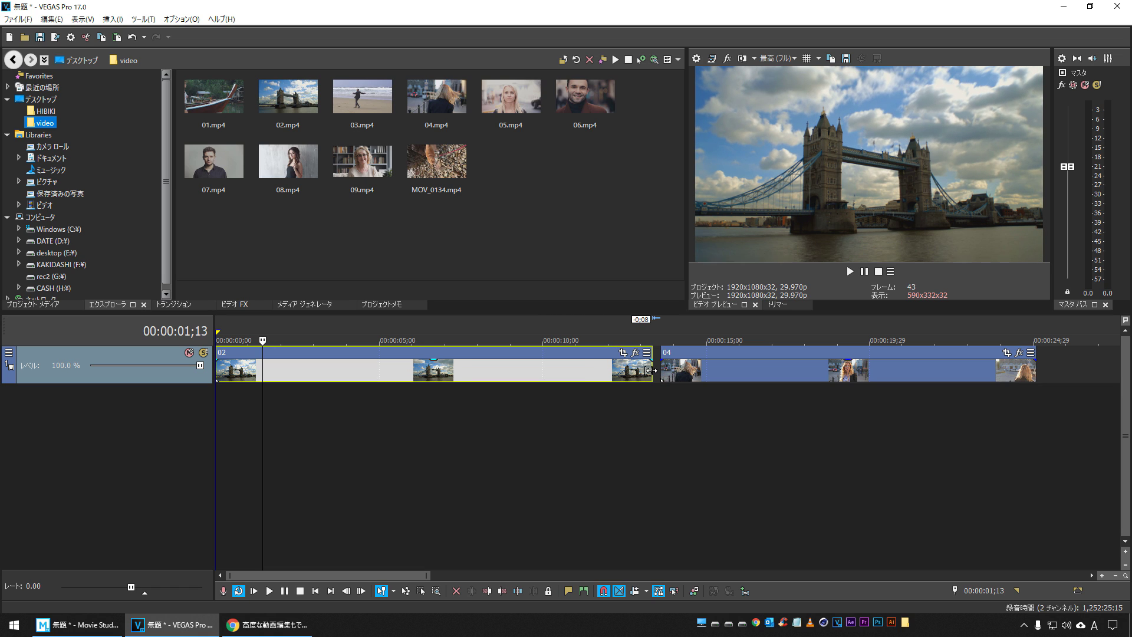
Return to Movie Studio, try the trim handle area near the end of 02 and put the playhead at 00:00:12;16.
{"action": "left_click", "coordinate": [80, 625]}
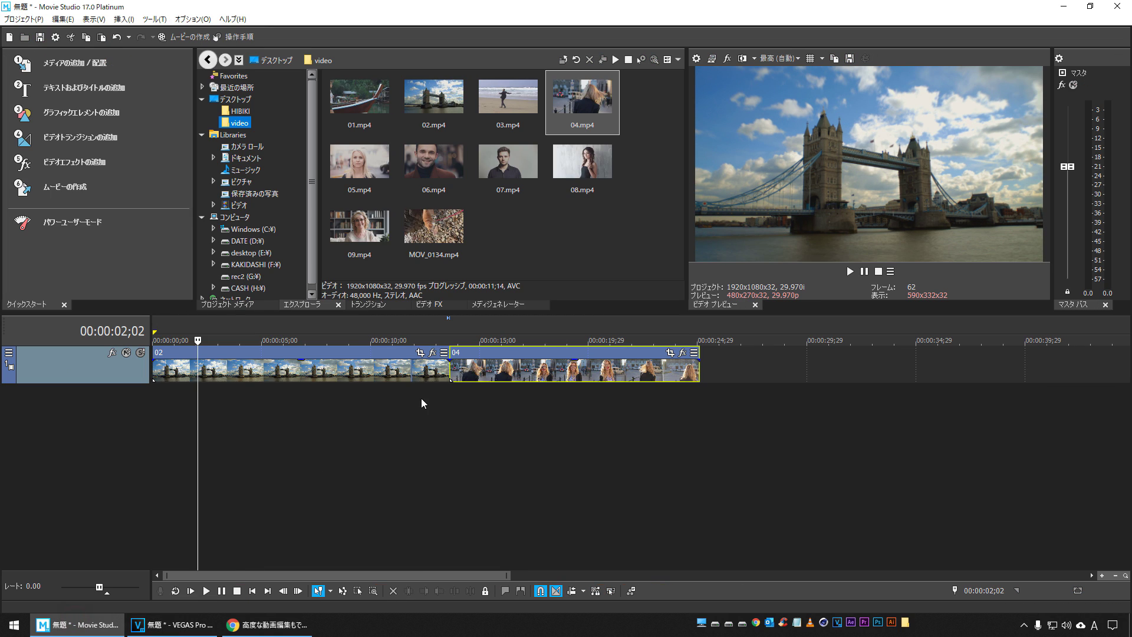
{"action": "left_click", "coordinate": [427, 363]}
{"action": "left_click_drag", "start_coordinate": [427, 362], "coordinate": [469, 378]}
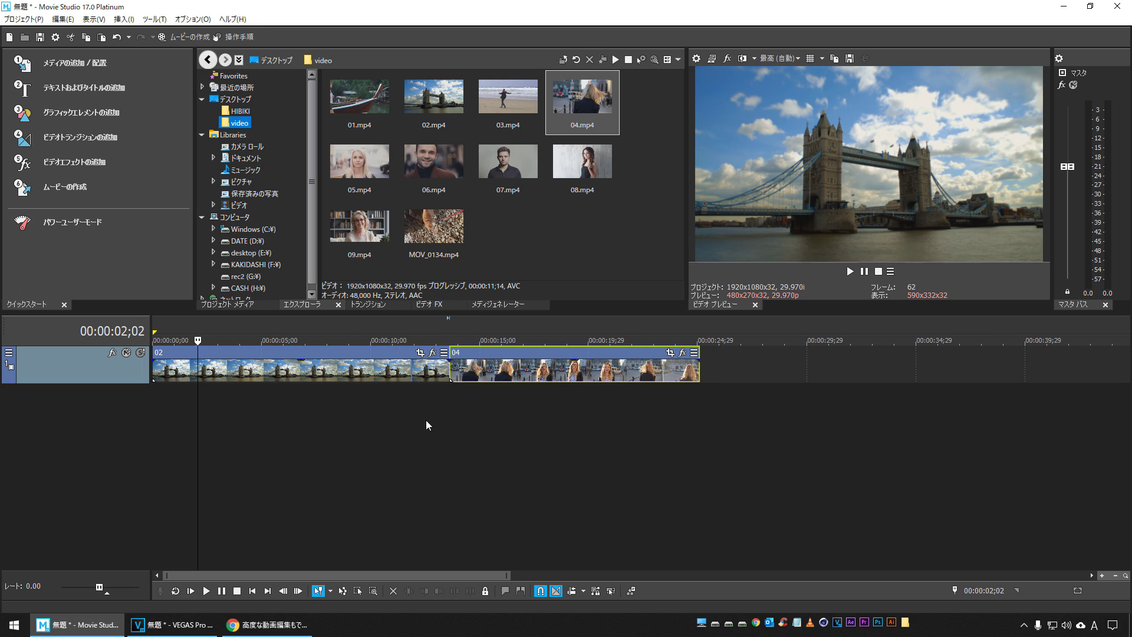
{"action": "left_click", "coordinate": [426, 425]}
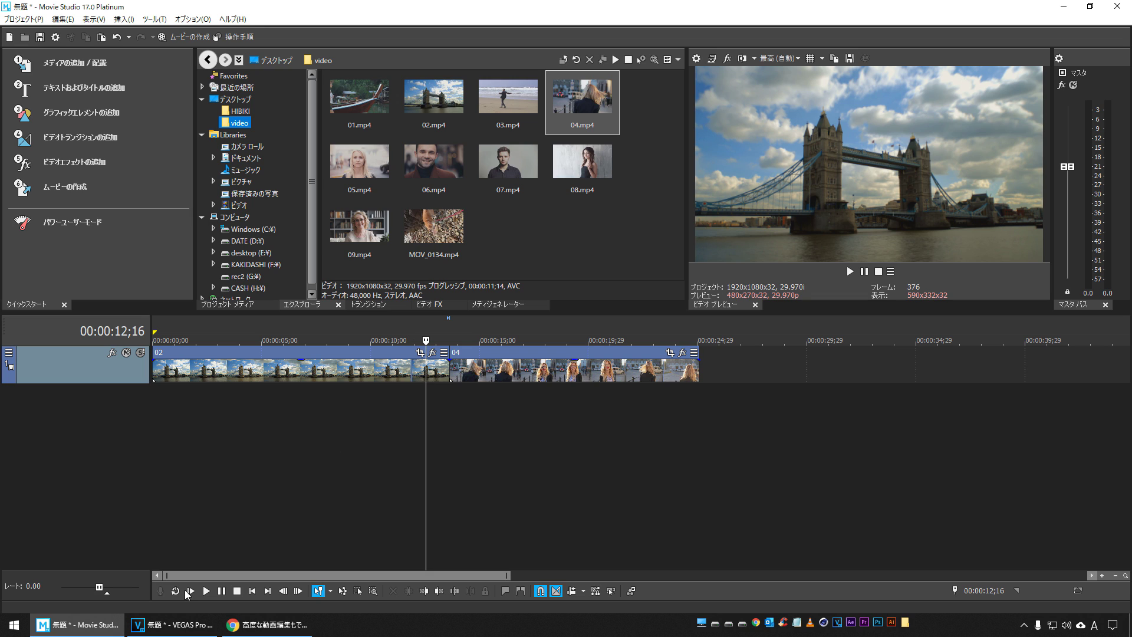
Switch to the product page in Chrome and read the sections on improved trim handle display and storyboard improvements.
{"action": "left_click", "coordinate": [269, 625]}
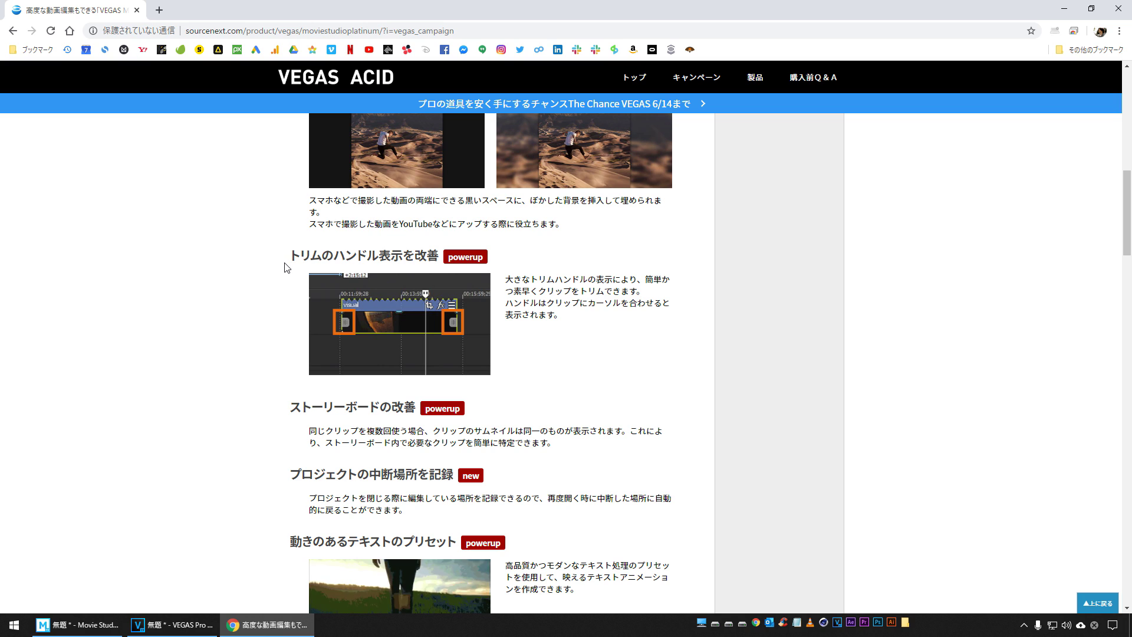
{"action": "left_click_drag", "start_coordinate": [289, 255], "coordinate": [442, 258]}
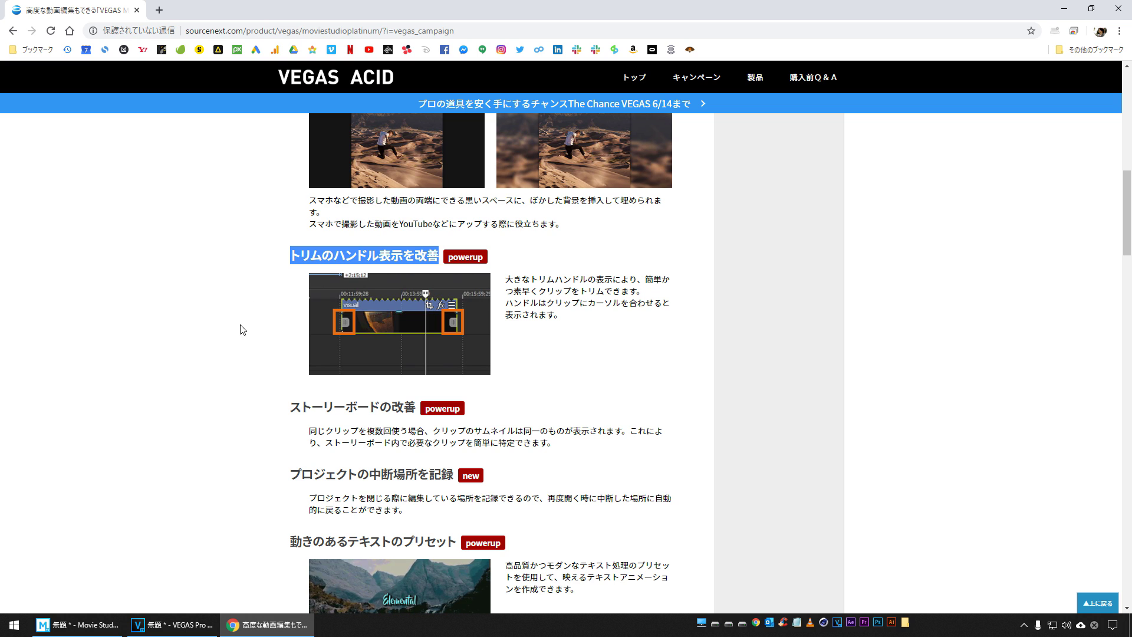
{"action": "scroll", "coordinate": [242, 329], "scroll_direction": "down", "scroll_amount": 2}
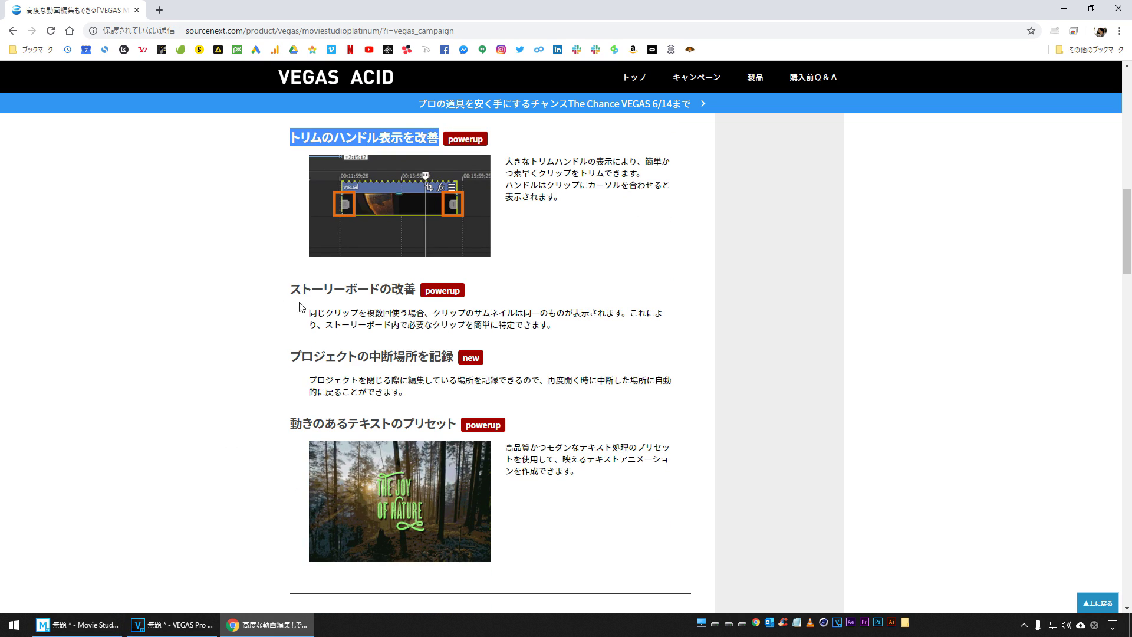
{"action": "left_click_drag", "start_coordinate": [288, 288], "coordinate": [415, 289]}
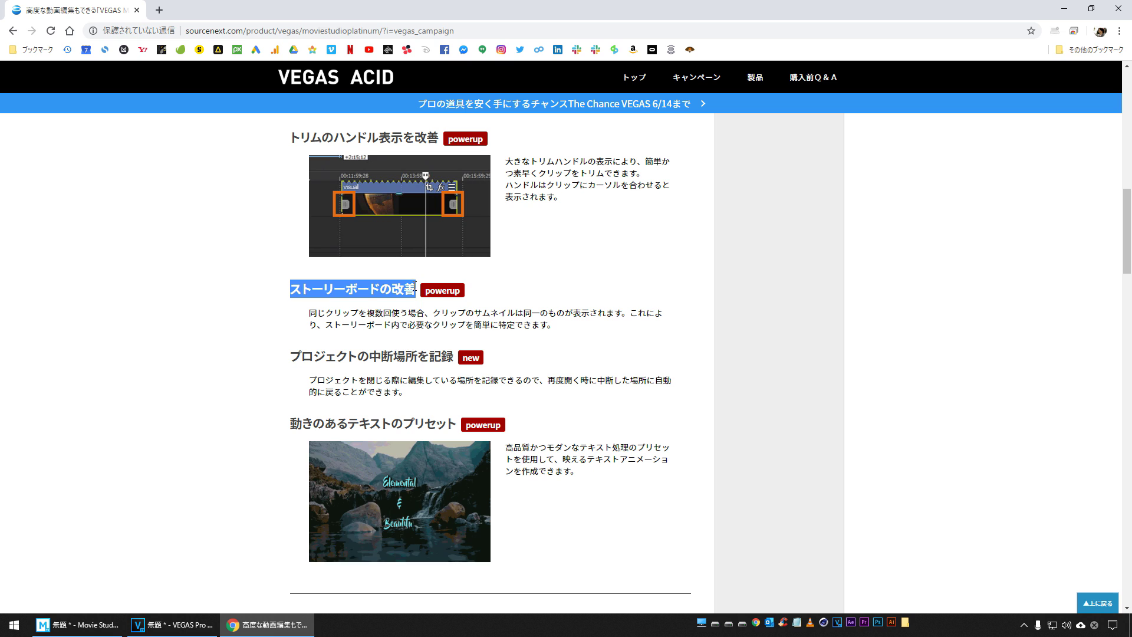
{"action": "left_click", "coordinate": [235, 343]}
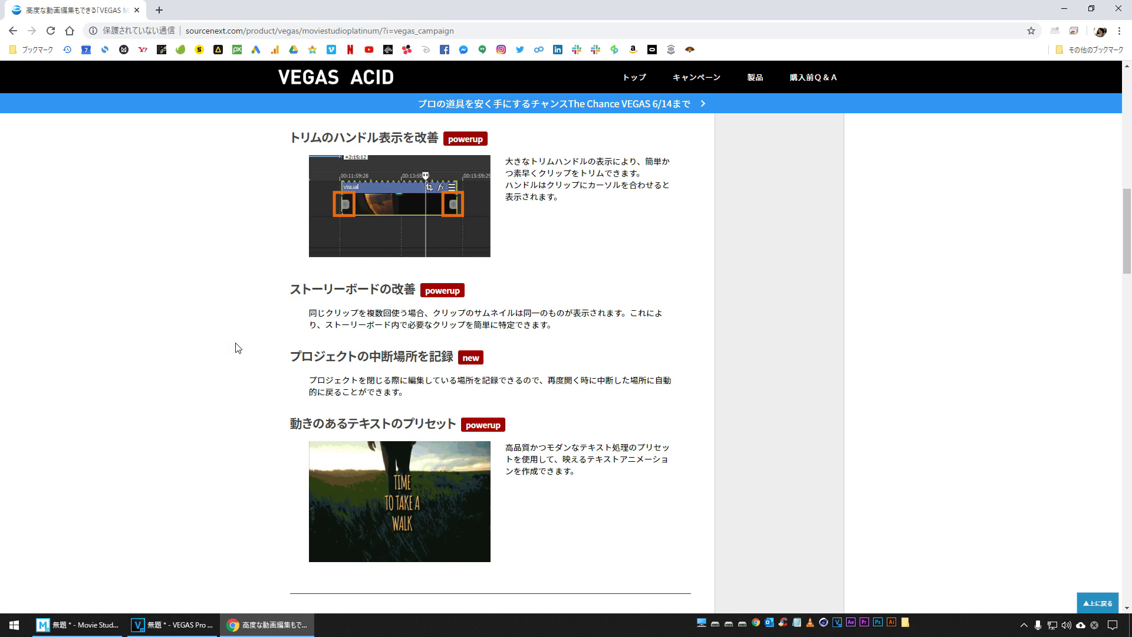
Return to Movie Studio and delete the video track holding the 02 and 04 events.
{"action": "left_click", "coordinate": [77, 625]}
{"action": "left_click", "coordinate": [91, 373]}
{"action": "key", "text": "Delete"}
{"action": "key", "text": "Return"}
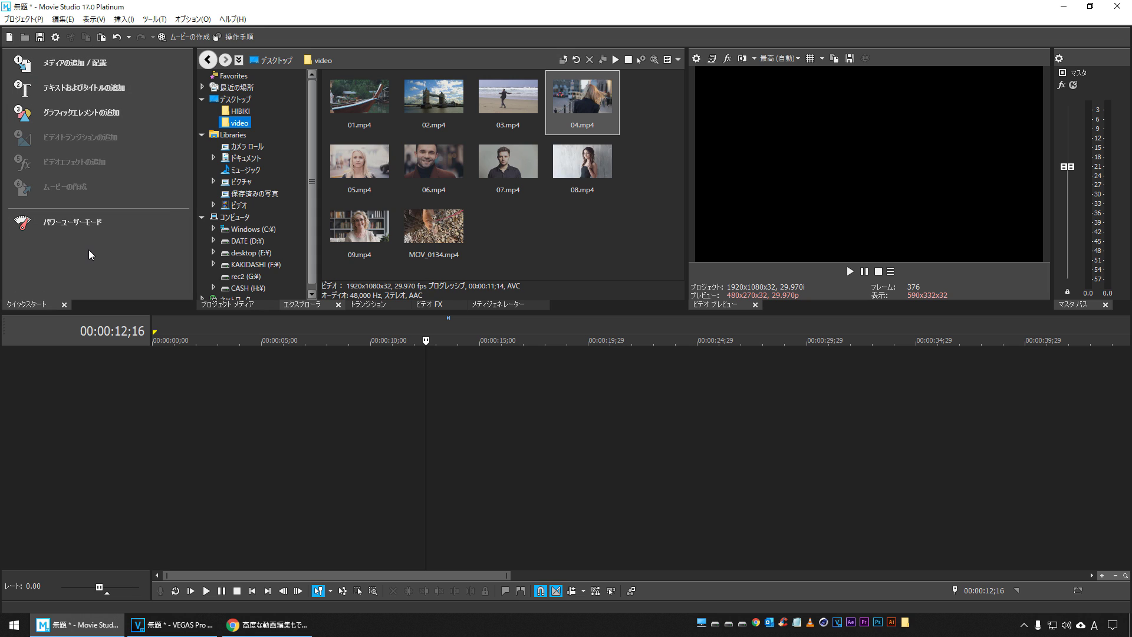
Add clips 01 to 06 from the desktop's video folder to the storyboard without matching the project video settings to the media.
{"action": "left_click", "coordinate": [75, 63]}
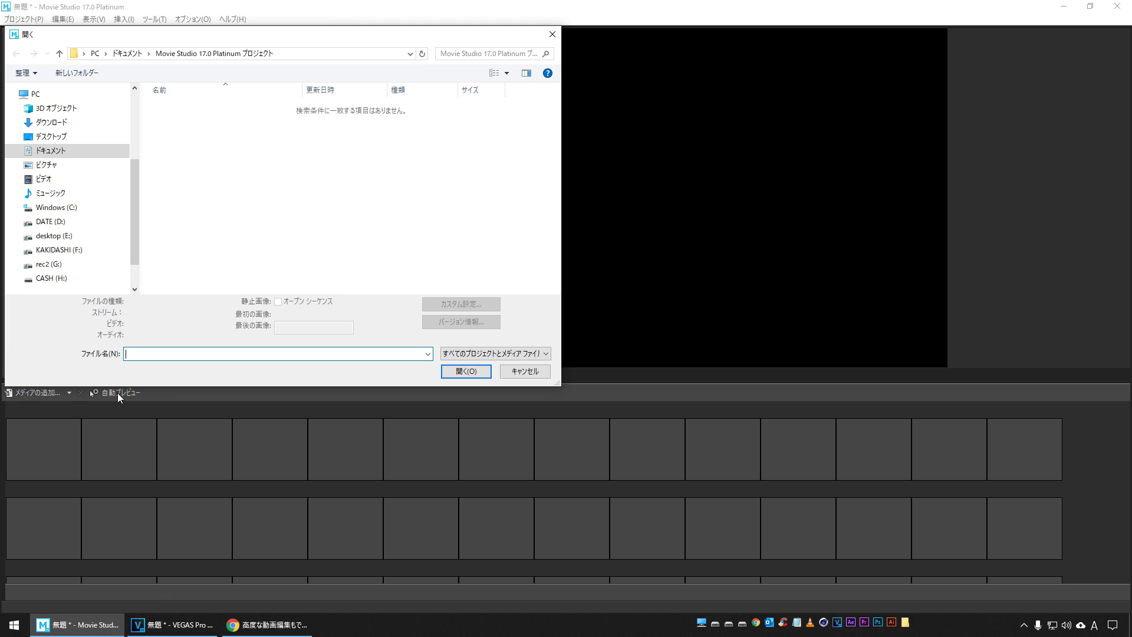
{"action": "left_click_drag", "start_coordinate": [247, 40], "coordinate": [504, 47]}
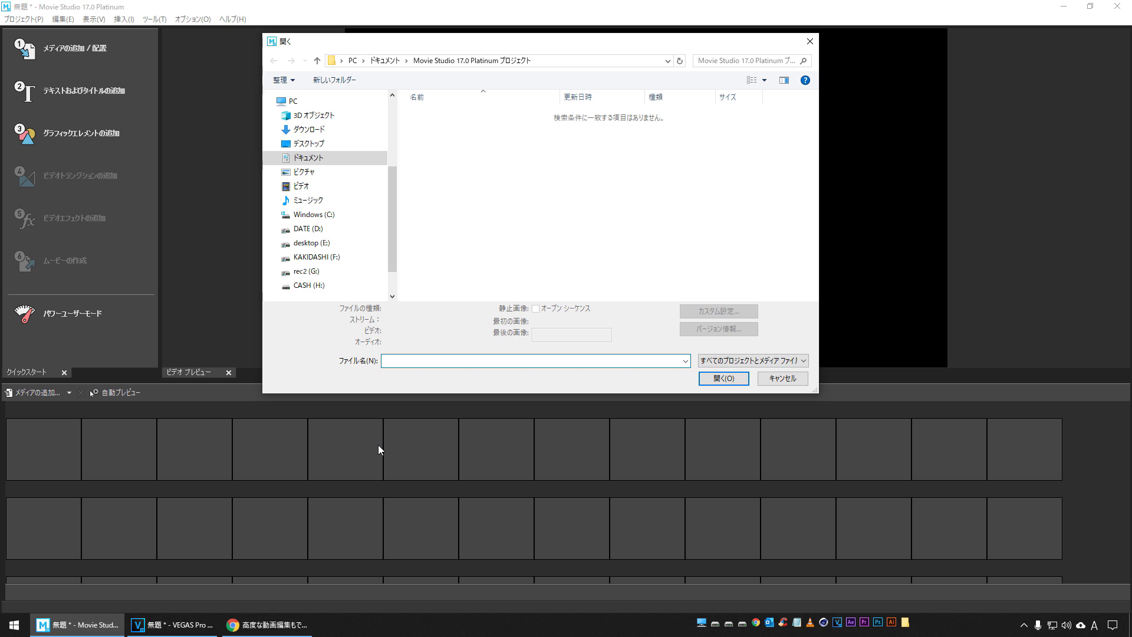
{"action": "left_click", "coordinate": [309, 143]}
{"action": "double_click", "coordinate": [500, 135]}
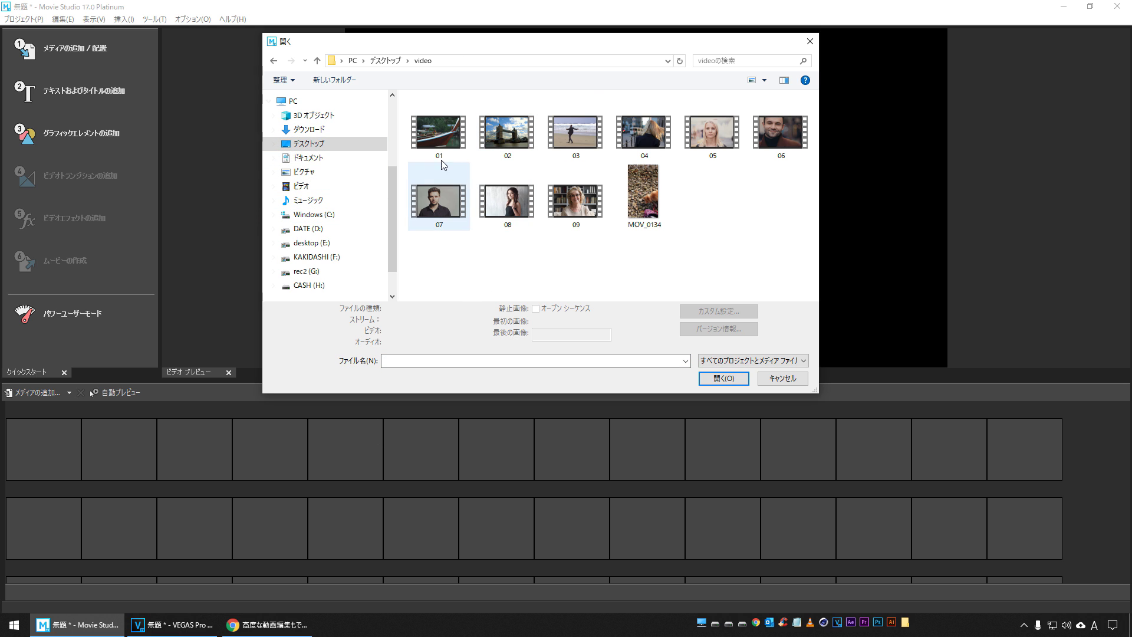
{"action": "left_click", "coordinate": [440, 132]}
{"action": "left_click", "coordinate": [507, 133], "text": "ctrl"}
{"action": "left_click", "coordinate": [575, 133], "text": "ctrl"}
{"action": "left_click", "coordinate": [644, 133], "text": "ctrl"}
{"action": "left_click", "coordinate": [709, 133], "text": "ctrl"}
{"action": "left_click", "coordinate": [725, 387]}
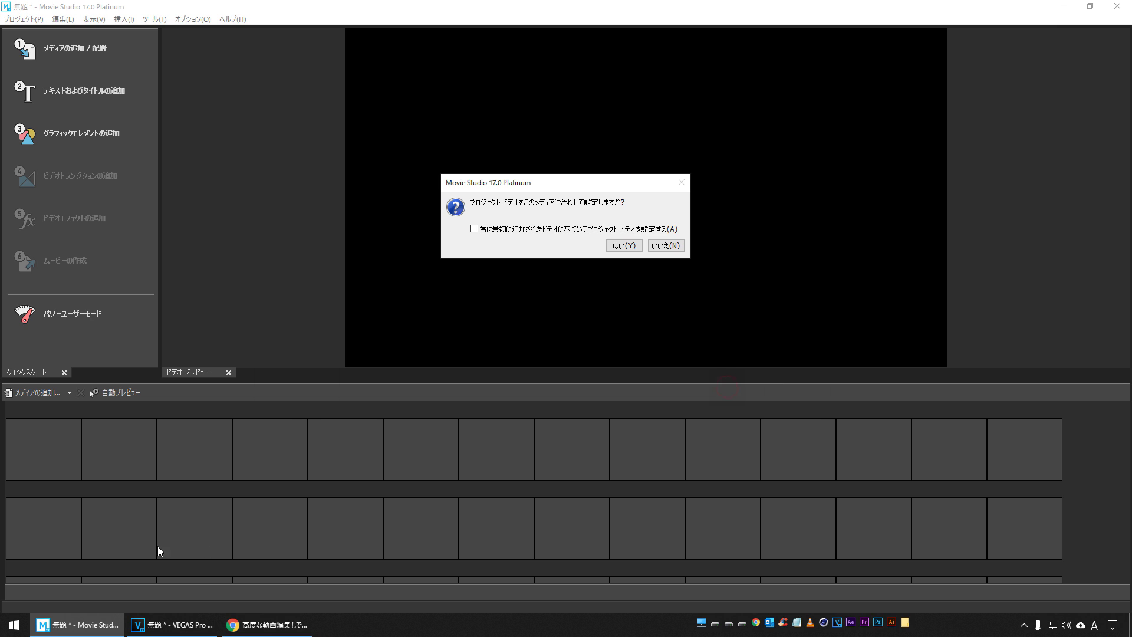
{"action": "left_click", "coordinate": [667, 245]}
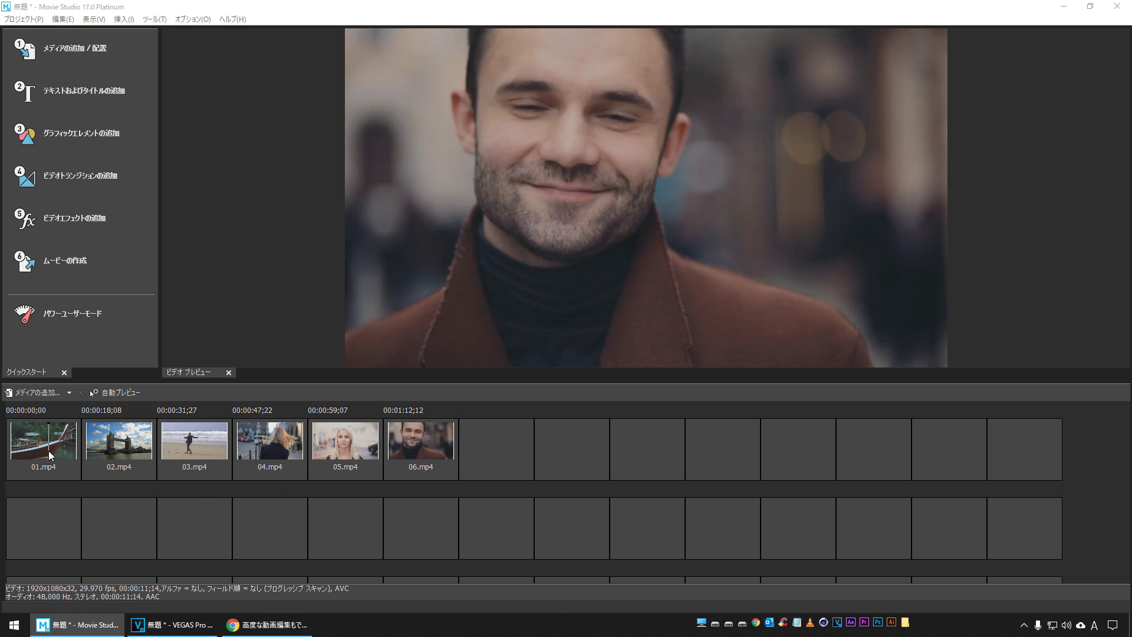
Rearrange the first storyboard clips to 02, 01, 04, 03, then shorten both ends of 03 and 04 and the start of 06.
{"action": "left_click_drag", "start_coordinate": [49, 452], "coordinate": [288, 446]}
{"action": "left_click", "coordinate": [264, 453]}
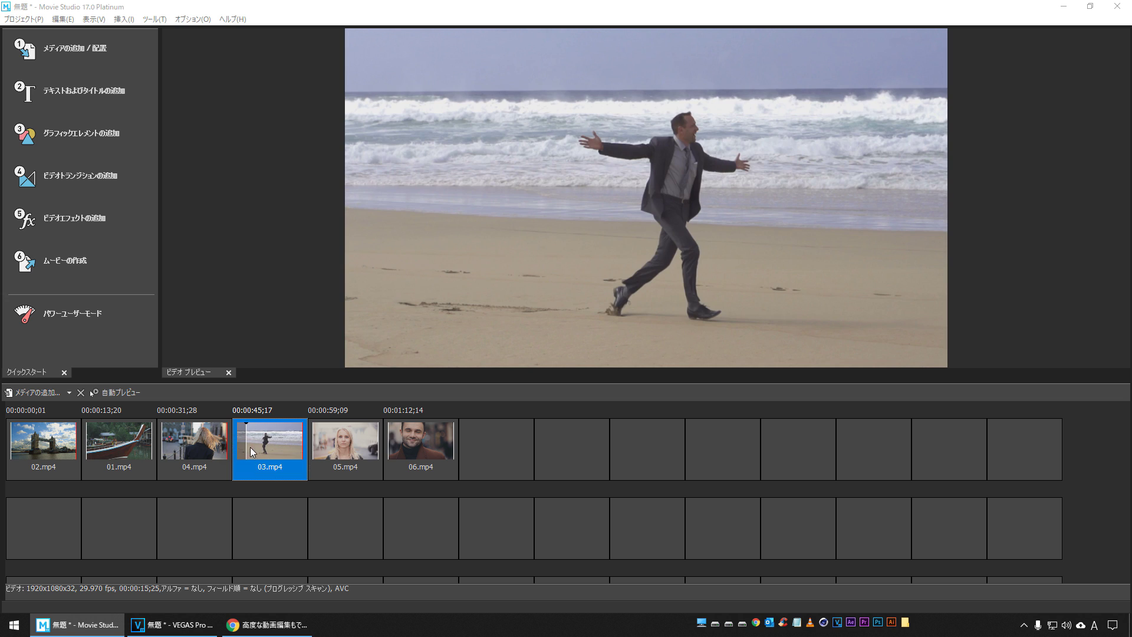
{"action": "left_click_drag", "start_coordinate": [264, 453], "coordinate": [301, 448]}
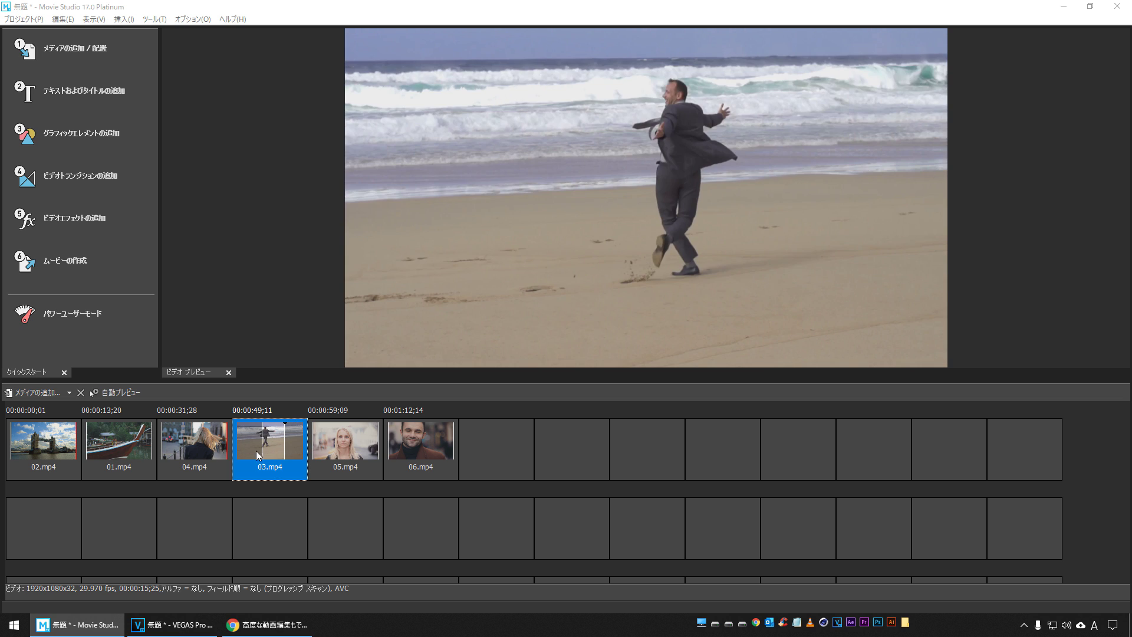
{"action": "left_click", "coordinate": [180, 449]}
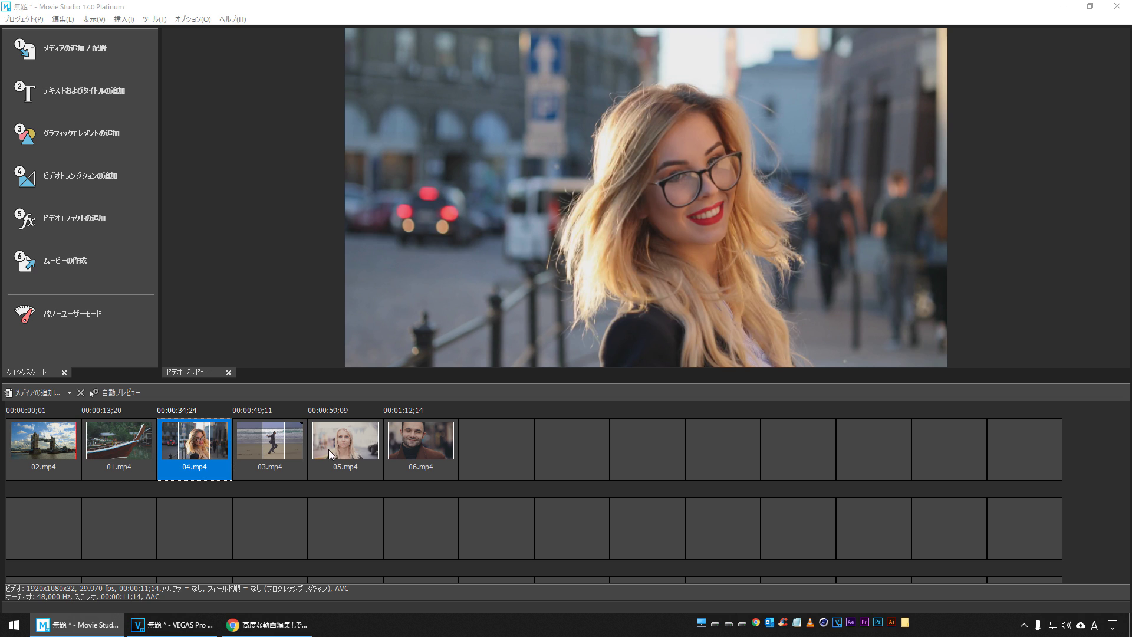
{"action": "left_click", "coordinate": [395, 447]}
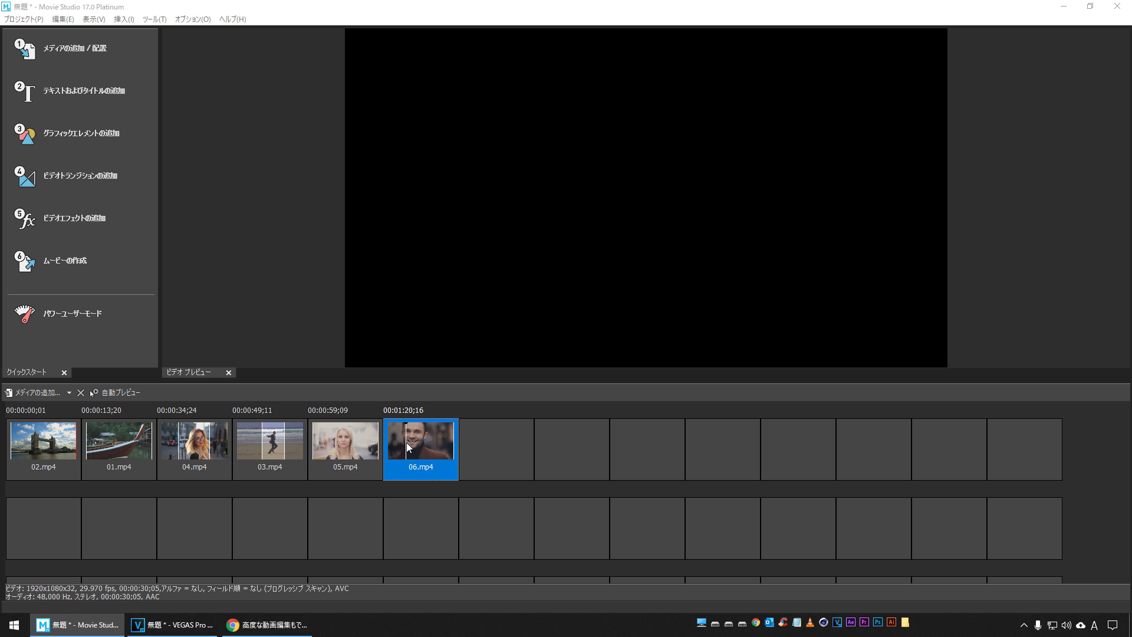
Switch to power user mode and examine how the trimmed storyboard clips are spaced on the timeline.
{"action": "left_click", "coordinate": [70, 315]}
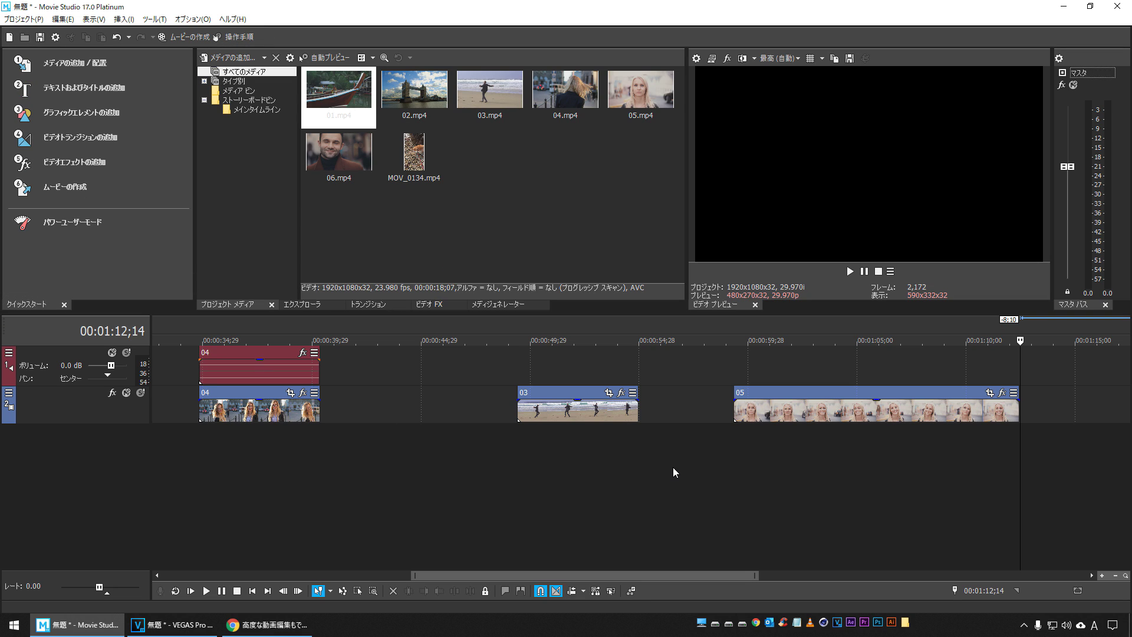
{"action": "left_click", "coordinate": [579, 462]}
{"action": "scroll", "coordinate": [372, 455], "scroll_direction": "down", "scroll_amount": 5}
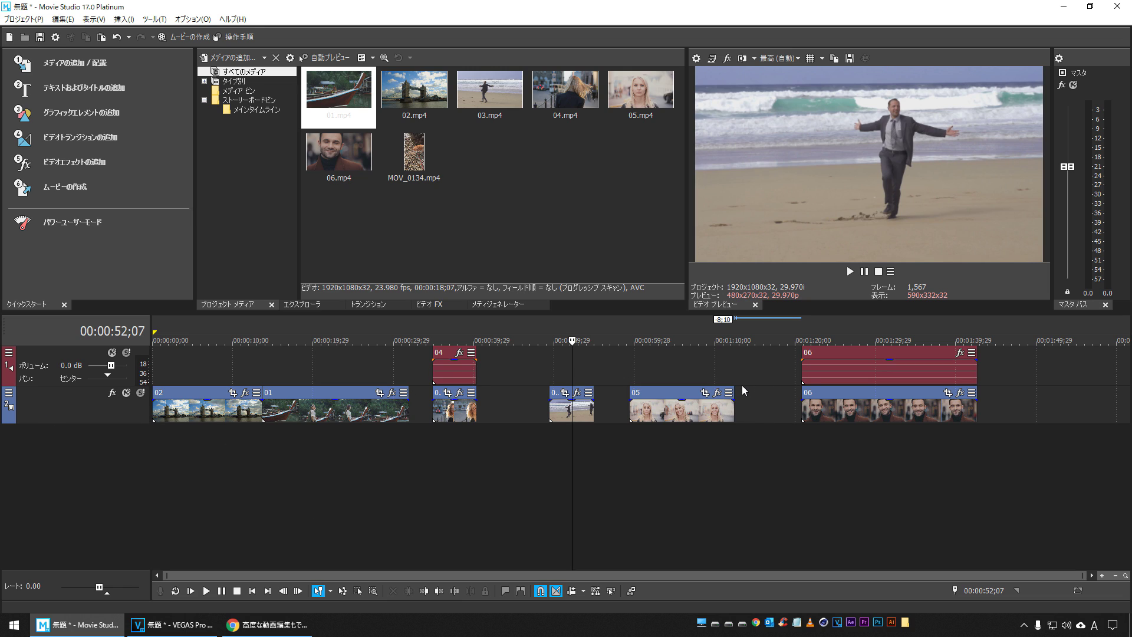
Delete the video track and the audio track together with all their events.
{"action": "left_click", "coordinate": [59, 407]}
{"action": "key", "text": "Delete"}
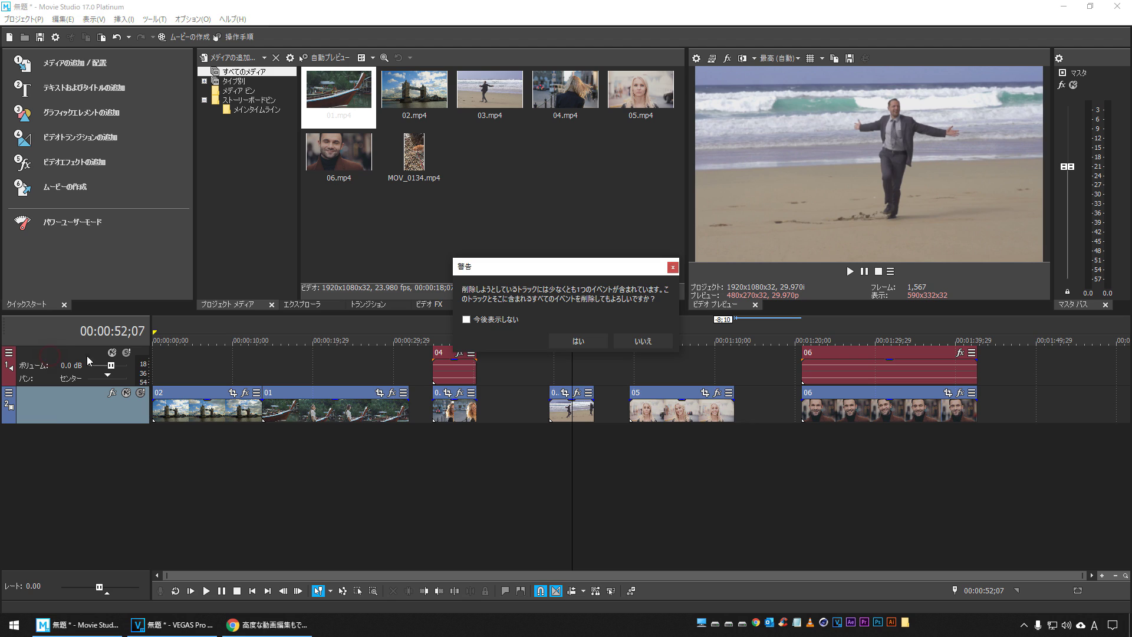
{"action": "left_click", "coordinate": [570, 347]}
{"action": "left_click", "coordinate": [63, 362]}
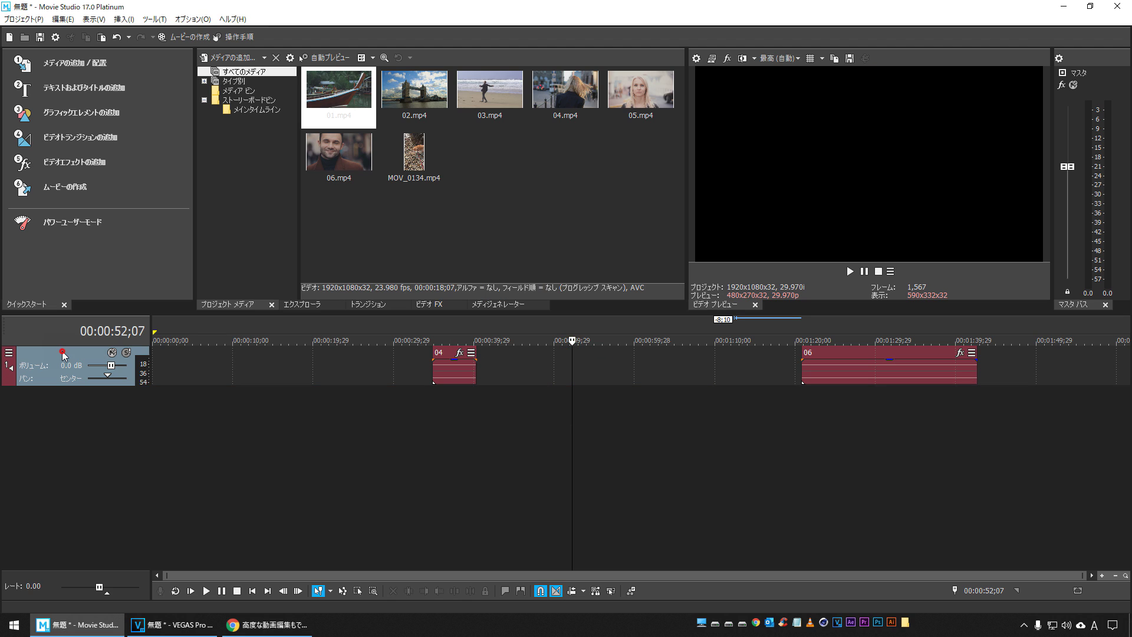
{"action": "key", "text": "Delete"}
{"action": "left_click", "coordinate": [584, 343]}
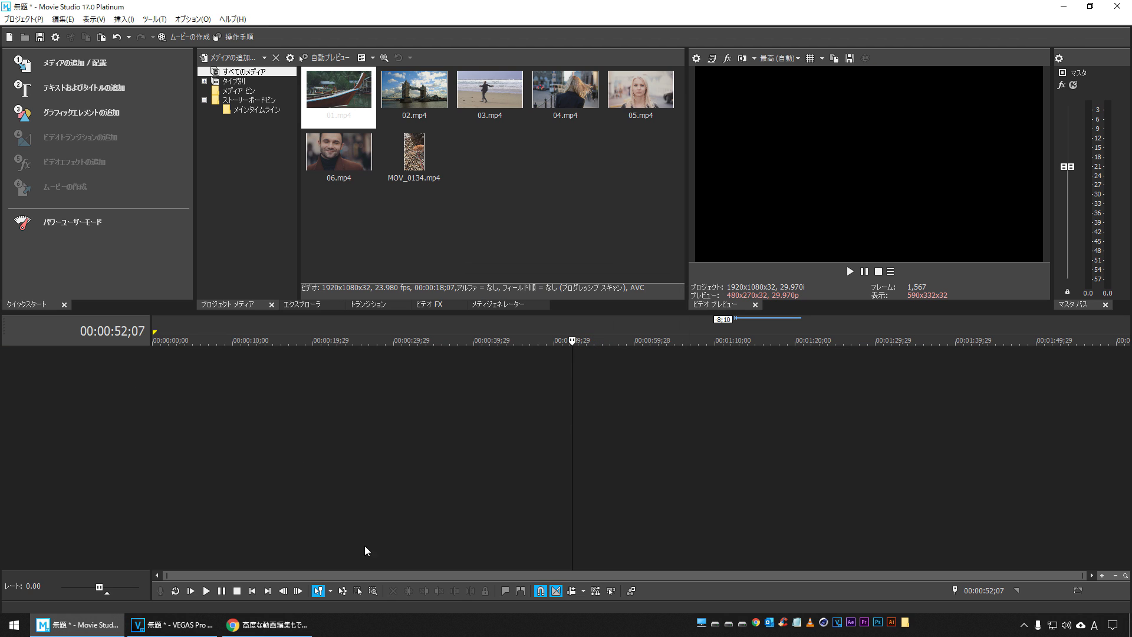
Turn on auto ripple and add clips 01 to 06 to the storyboard, keeping the current project video settings.
{"action": "left_click", "coordinate": [572, 592]}
{"action": "left_click", "coordinate": [80, 65]}
{"action": "left_click", "coordinate": [448, 146]}
{"action": "left_click_drag", "start_coordinate": [447, 145], "coordinate": [778, 147]}
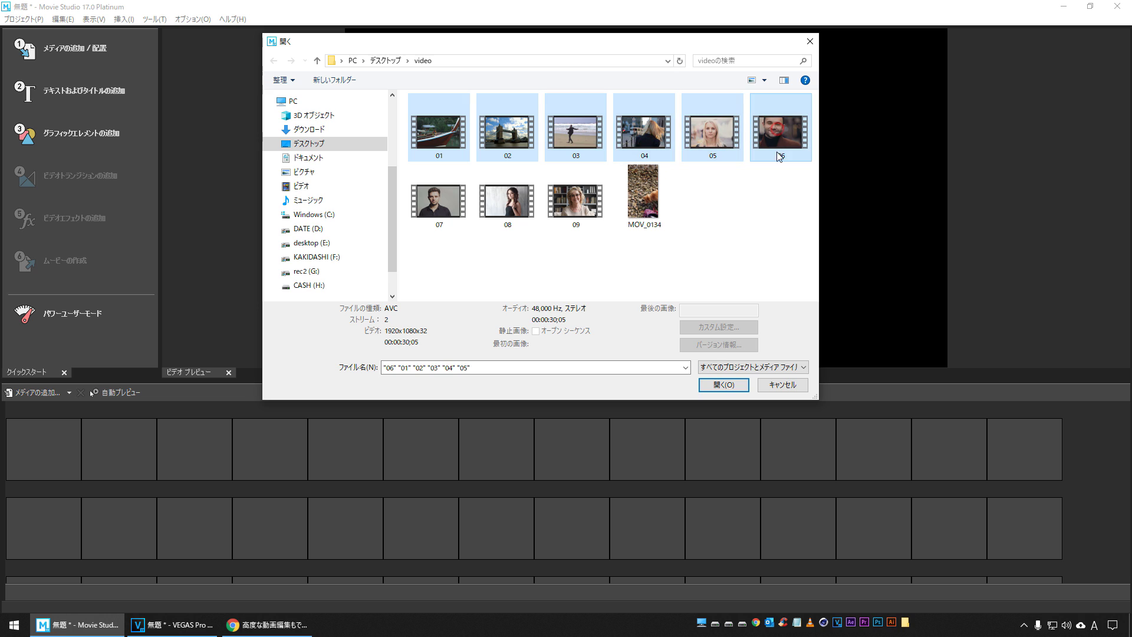
{"action": "left_click", "coordinate": [722, 385]}
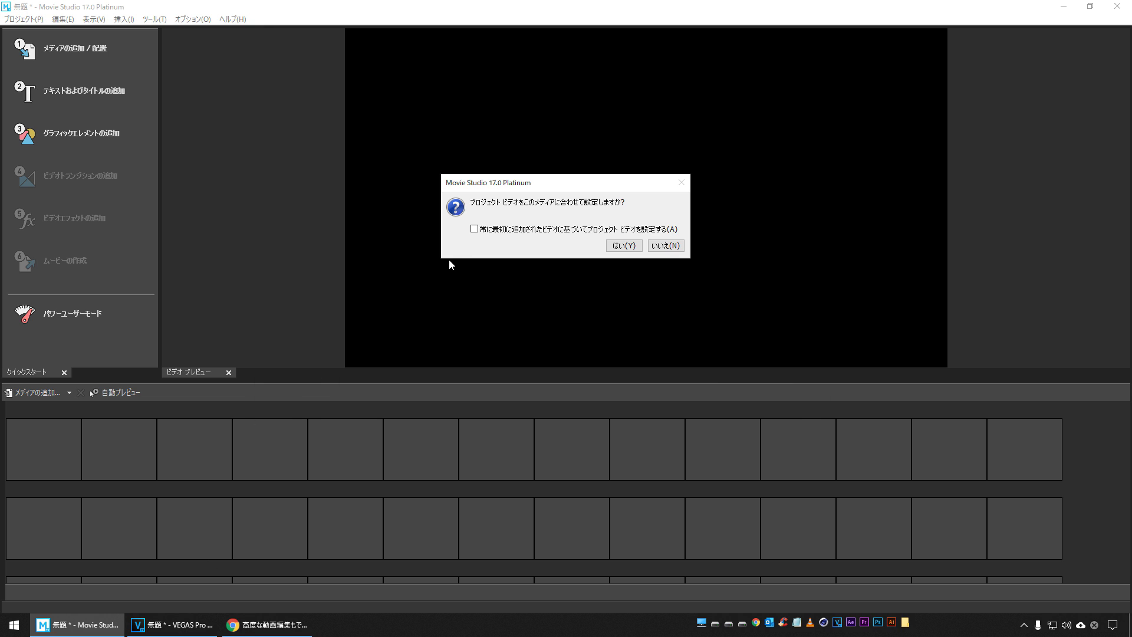
{"action": "left_click", "coordinate": [665, 245]}
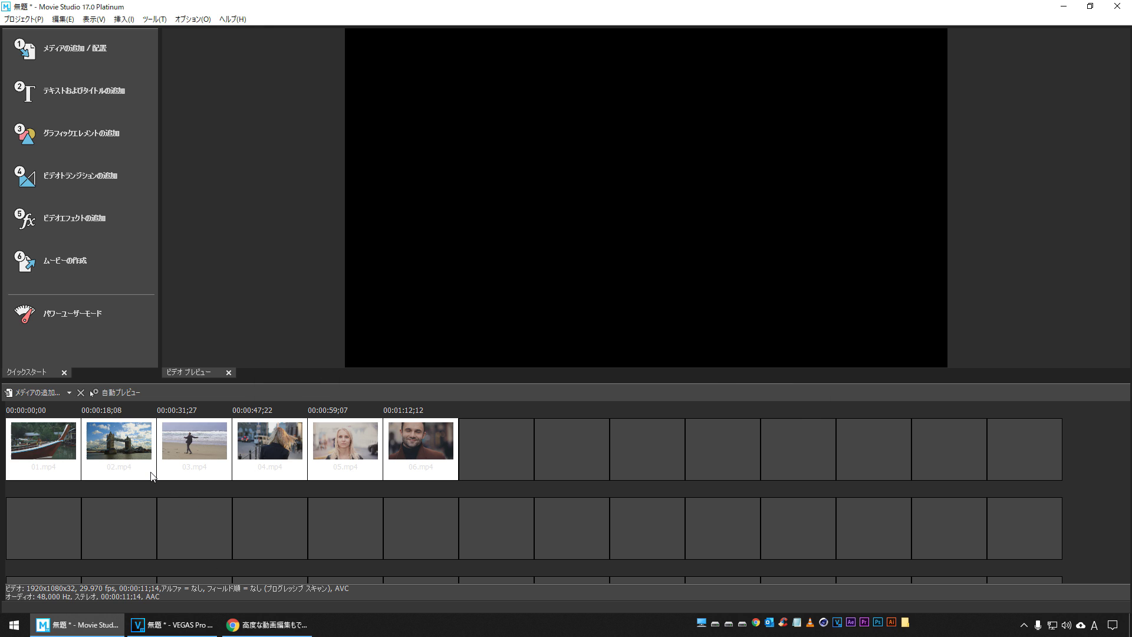
Reorder the storyboard clips to 01, 03, 02, 04, 05, 06 and trim both ends of clip 06.
{"action": "left_click_drag", "start_coordinate": [100, 453], "coordinate": [252, 448]}
{"action": "left_click", "coordinate": [348, 448]}
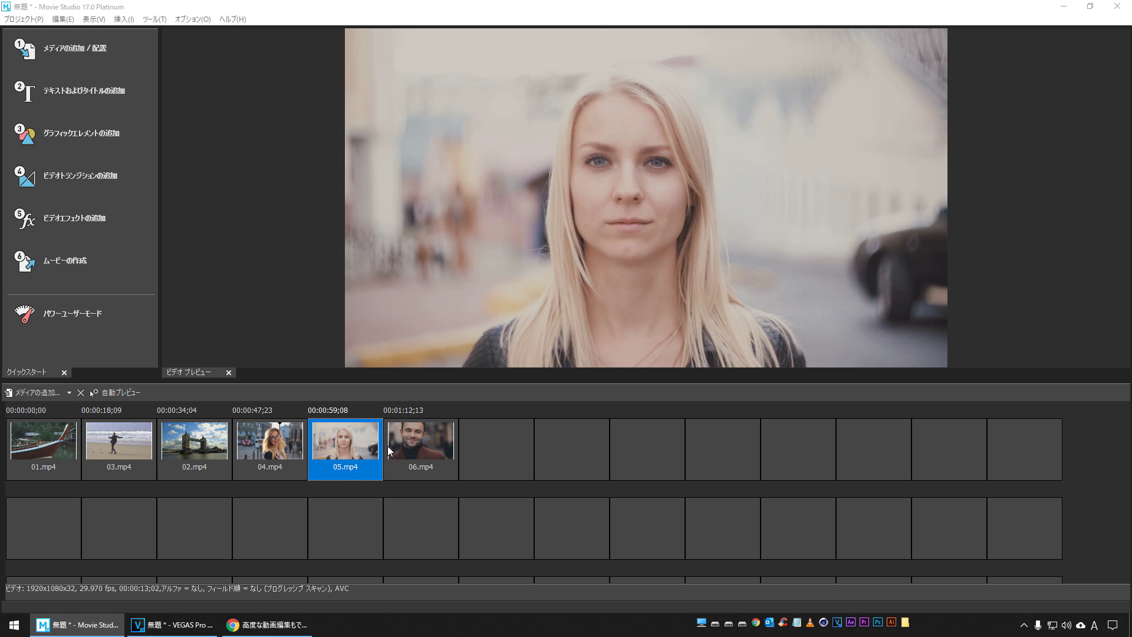
{"action": "left_click", "coordinate": [395, 451]}
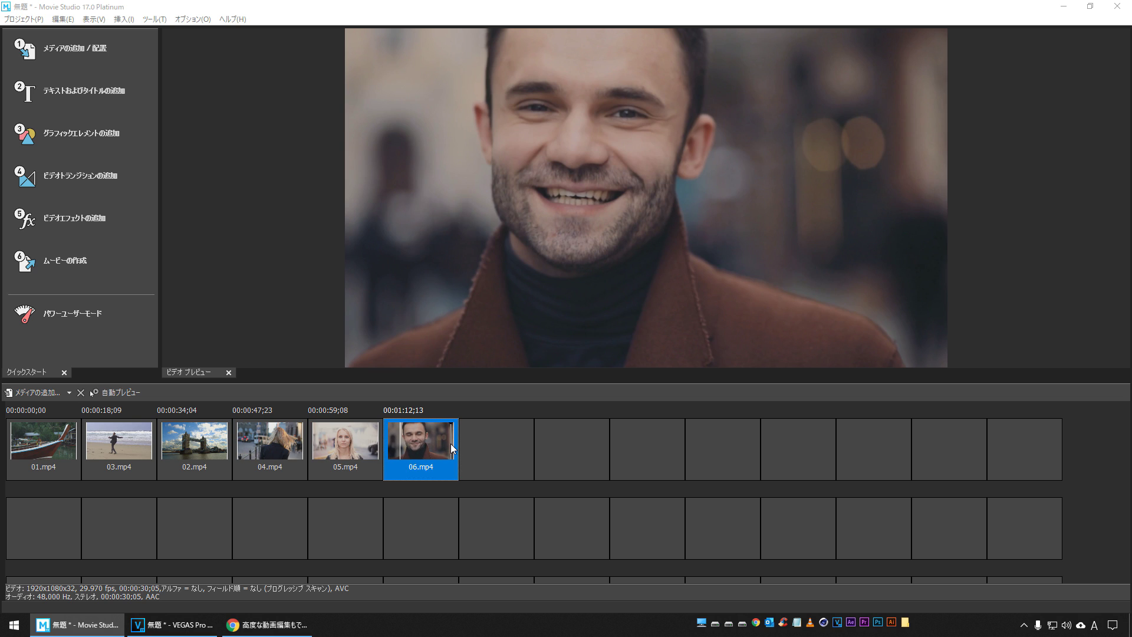
{"action": "left_click", "coordinate": [445, 444]}
{"action": "left_click_drag", "start_coordinate": [455, 445], "coordinate": [445, 445]}
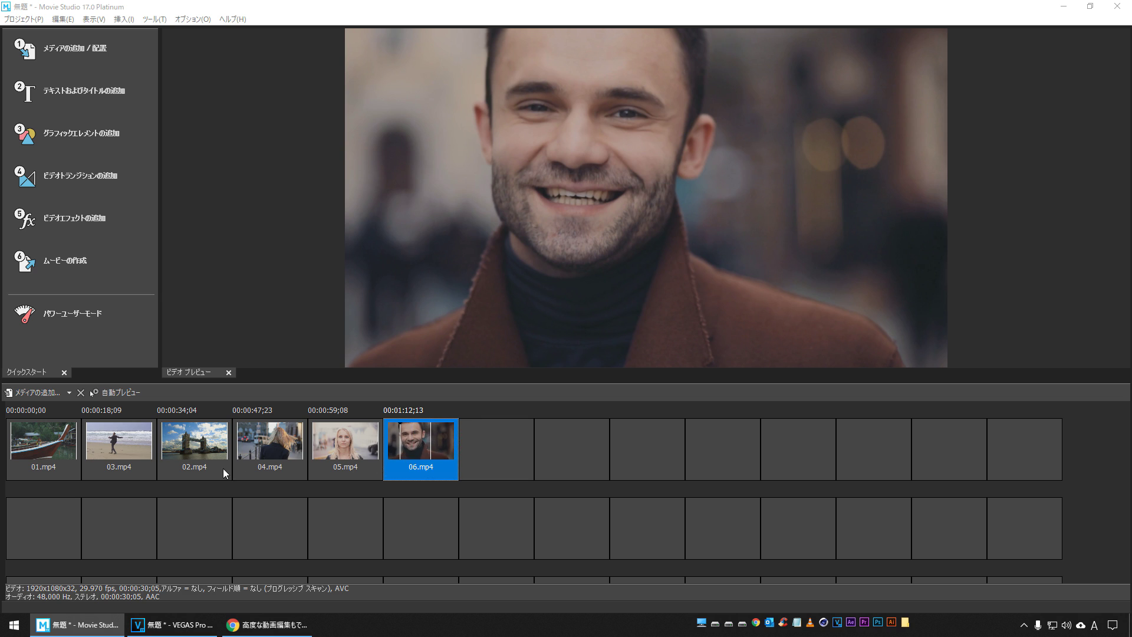
Trim both ends of clips 02, 04 and 03 in the storyboard.
{"action": "left_click", "coordinate": [201, 439]}
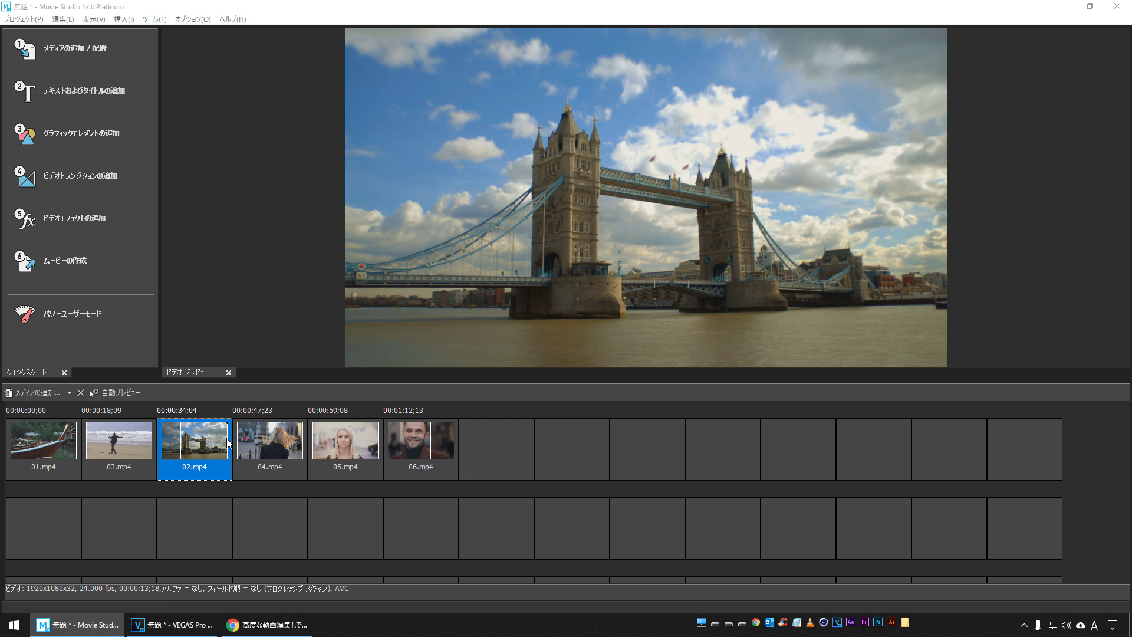
{"action": "left_click_drag", "start_coordinate": [227, 440], "coordinate": [216, 441]}
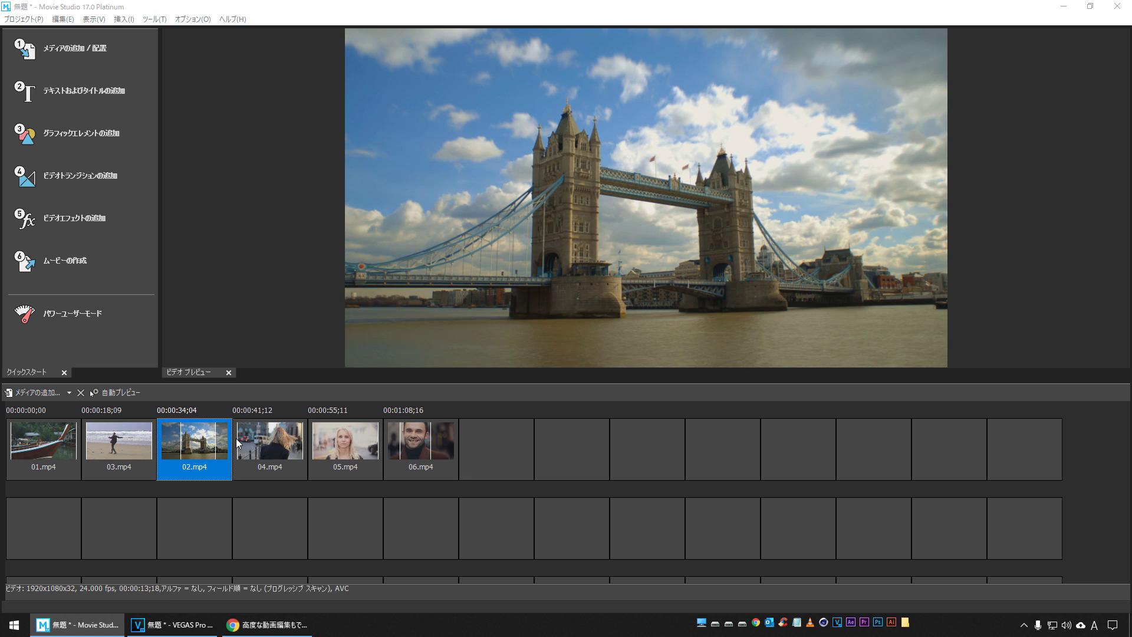
{"action": "left_click", "coordinate": [239, 443]}
{"action": "left_click_drag", "start_coordinate": [301, 439], "coordinate": [291, 447]}
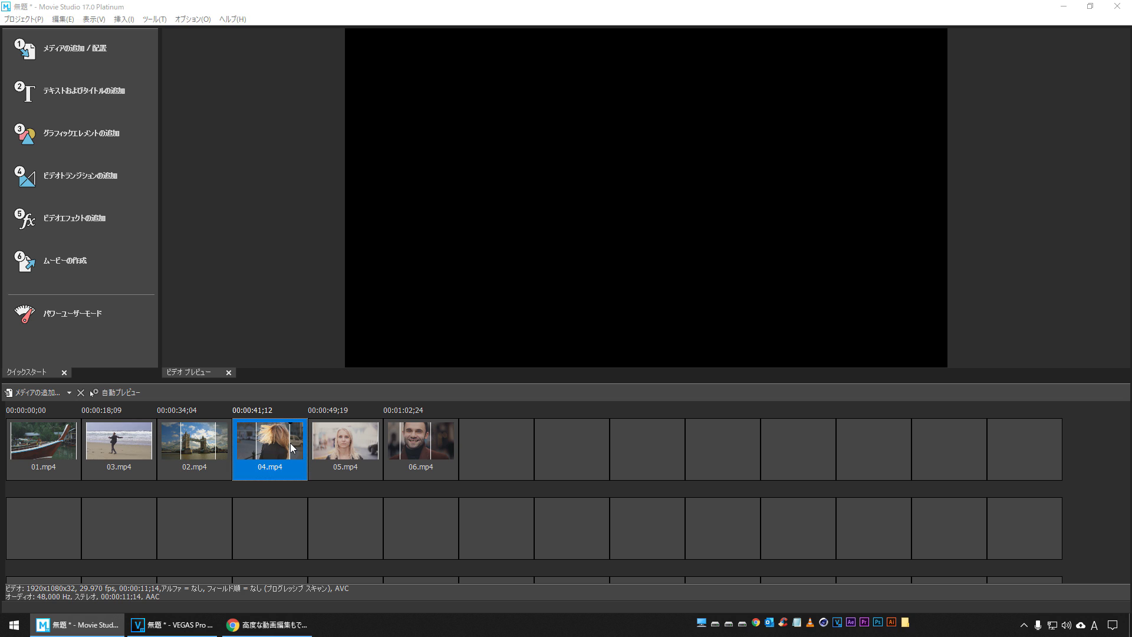
{"action": "left_click", "coordinate": [85, 448]}
{"action": "left_click_drag", "start_coordinate": [87, 448], "coordinate": [136, 444]}
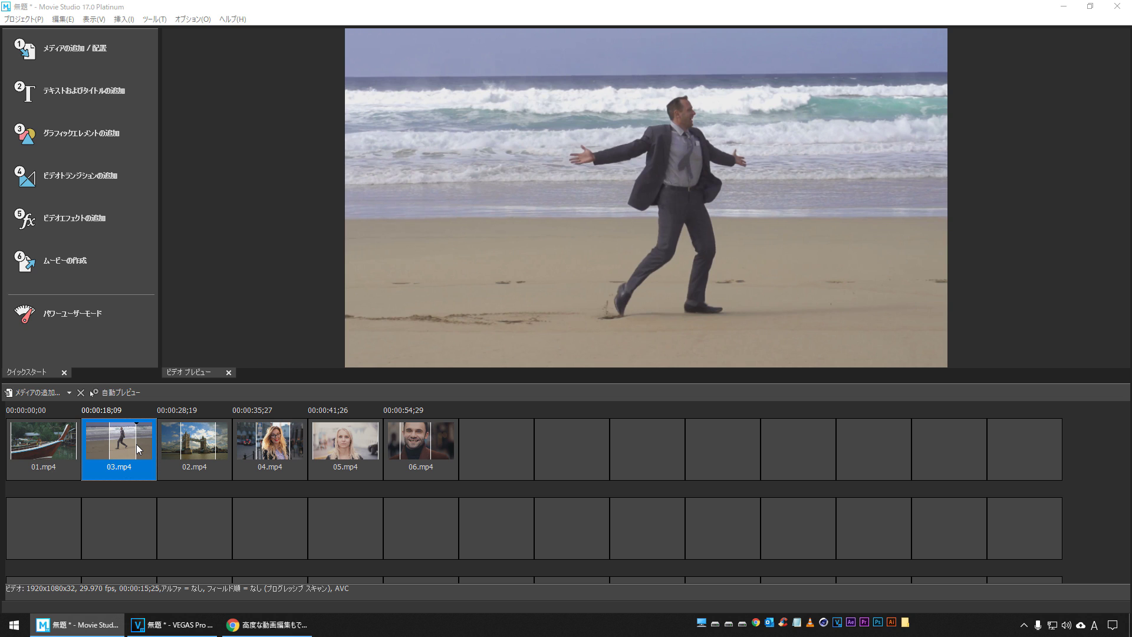
Switch to power user mode, play from 00:00:13;28 across the cut between 01 and 03, and stop with the playhead at 00:00:17;14.
{"action": "left_click", "coordinate": [62, 316]}
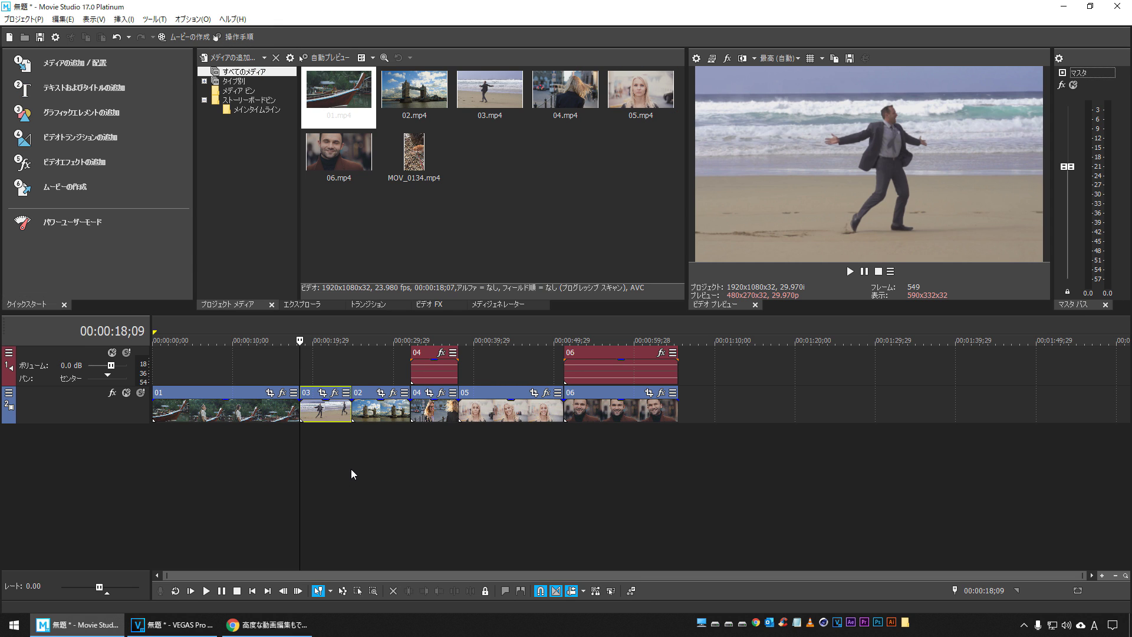
{"action": "left_click", "coordinate": [264, 462]}
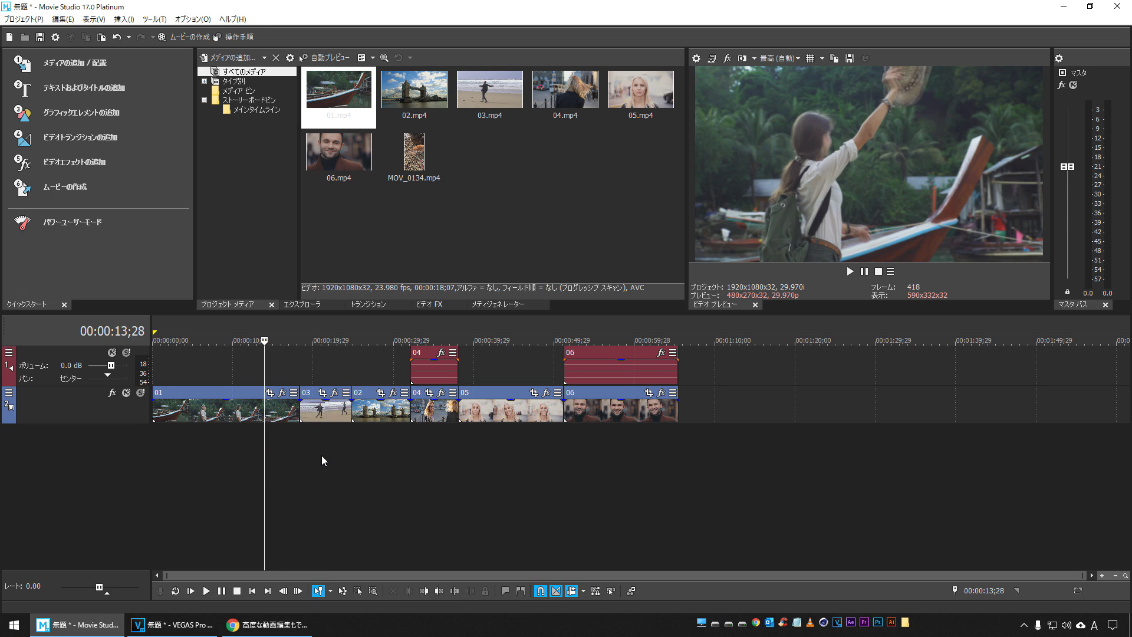
{"action": "key", "text": "space"}
{"action": "left_click", "coordinate": [292, 451]}
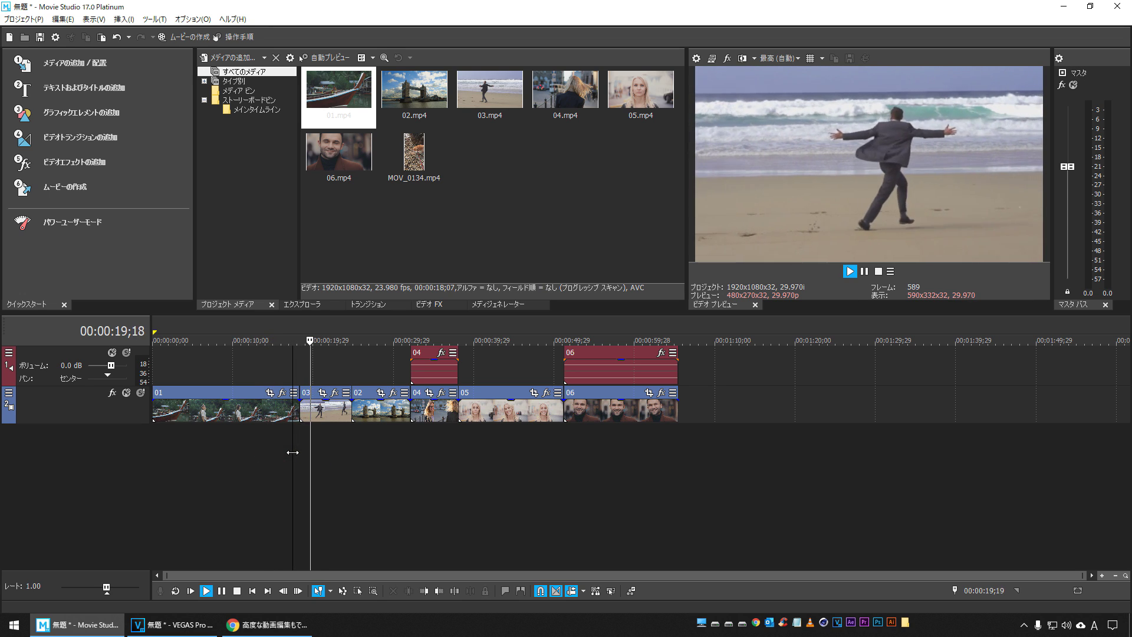
{"action": "key", "text": "space"}
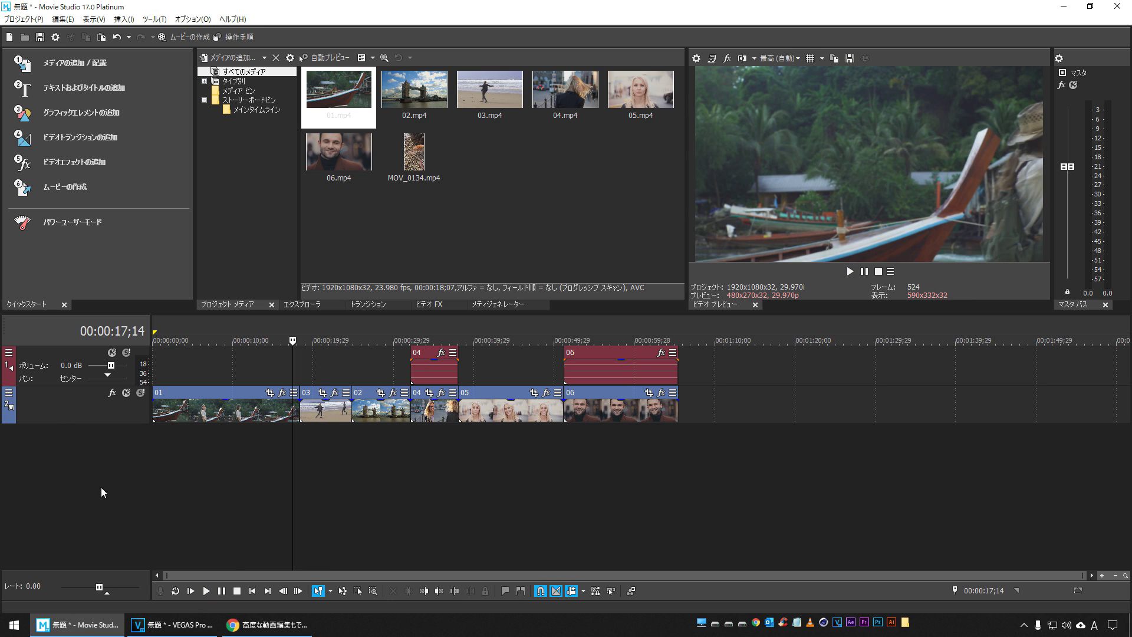
Switch to the product page in Chrome and back to Movie Studio.
{"action": "left_click", "coordinate": [254, 630]}
{"action": "left_click", "coordinate": [265, 625]}
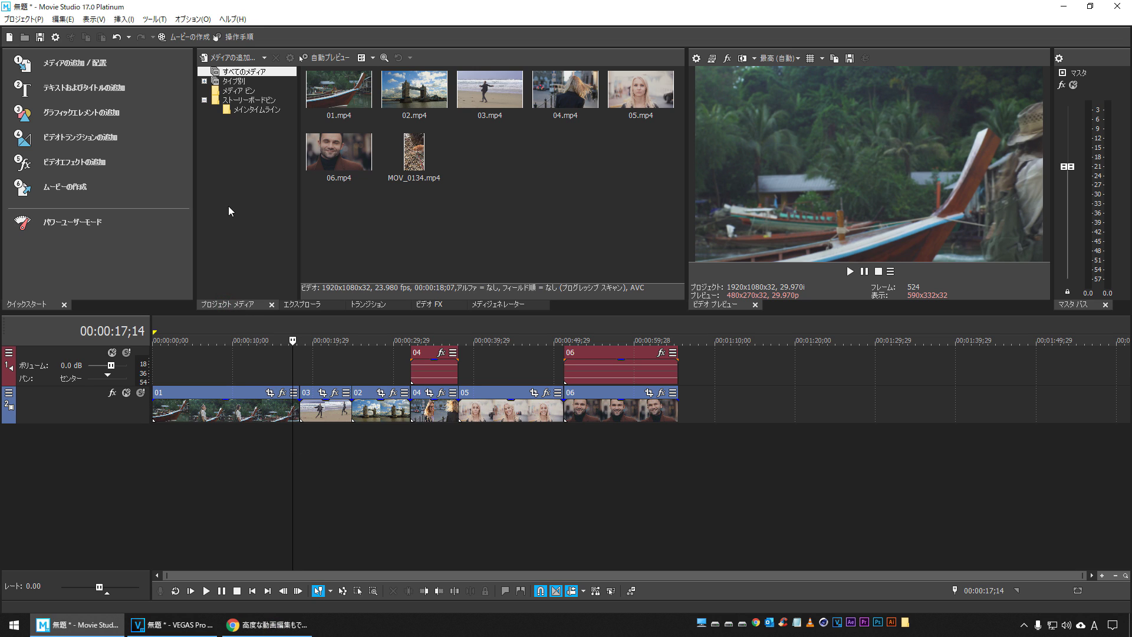
Show the main timeline storyboard and trim clips 01, 06 and 02 with the handles on their thumbnails.
{"action": "left_click", "coordinate": [258, 109]}
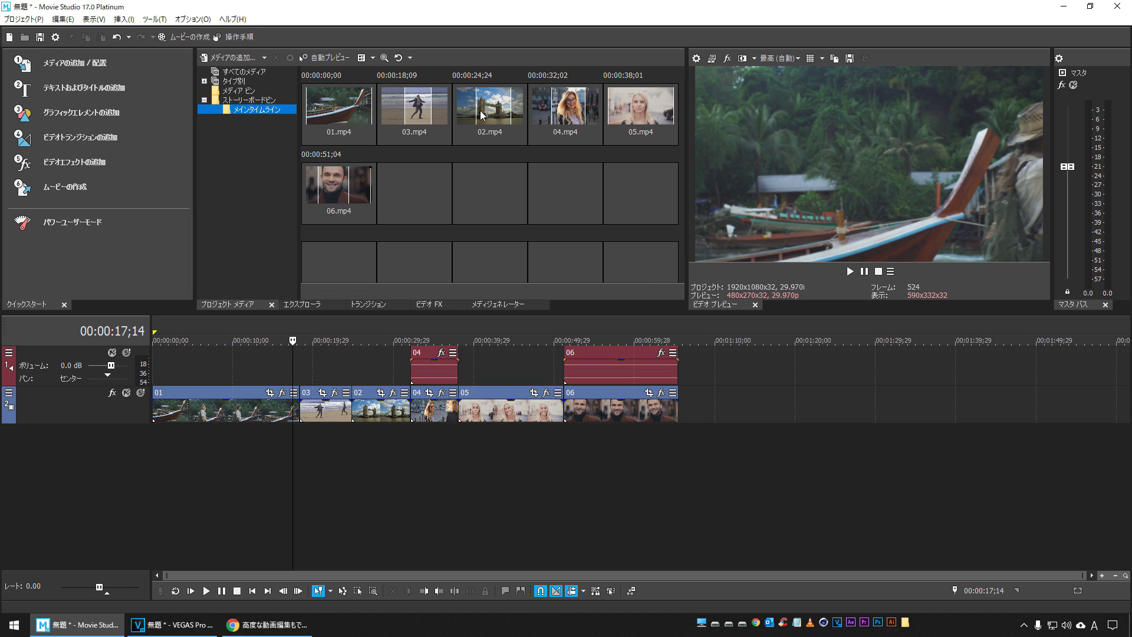
{"action": "left_click_drag", "start_coordinate": [305, 123], "coordinate": [356, 115]}
{"action": "left_click", "coordinate": [402, 105]}
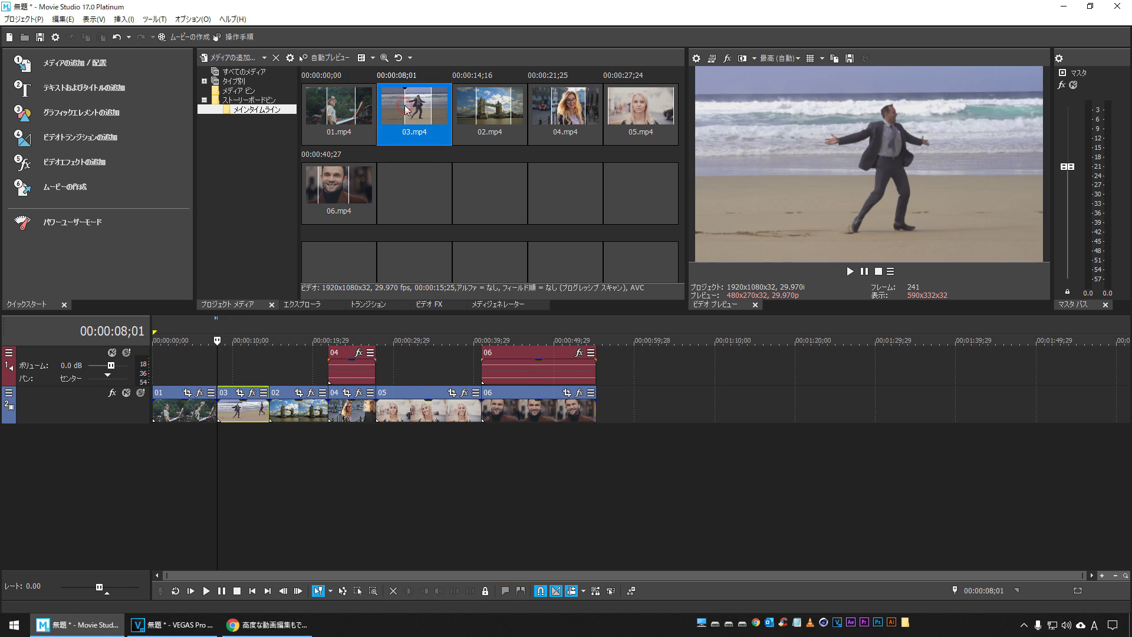
{"action": "left_click_drag", "start_coordinate": [350, 188], "coordinate": [351, 196]}
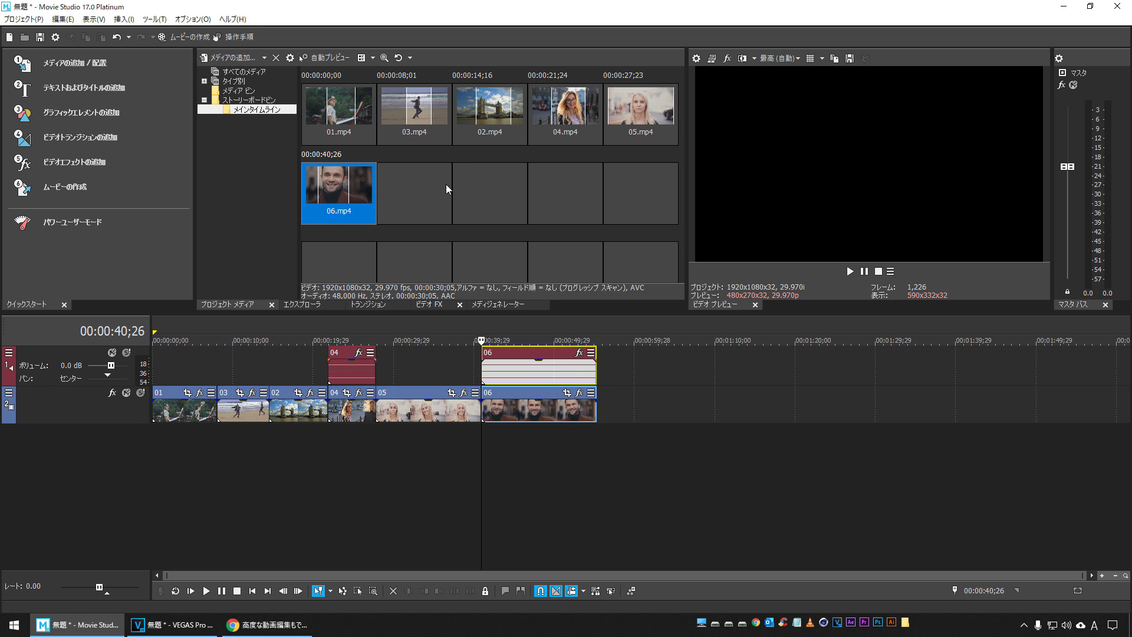
{"action": "left_click", "coordinate": [509, 113]}
{"action": "key", "text": "Delete"}
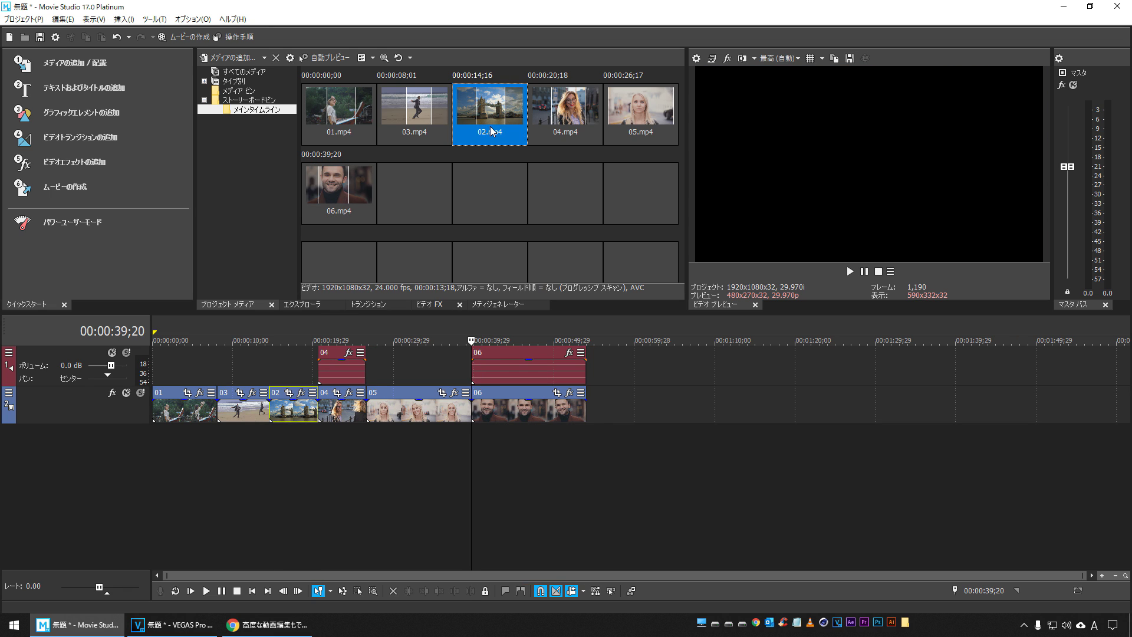
Reorder the storyboard clips to 04, 02, 01, 06, 05, 03.
{"action": "left_click_drag", "start_coordinate": [370, 186], "coordinate": [371, 187]}
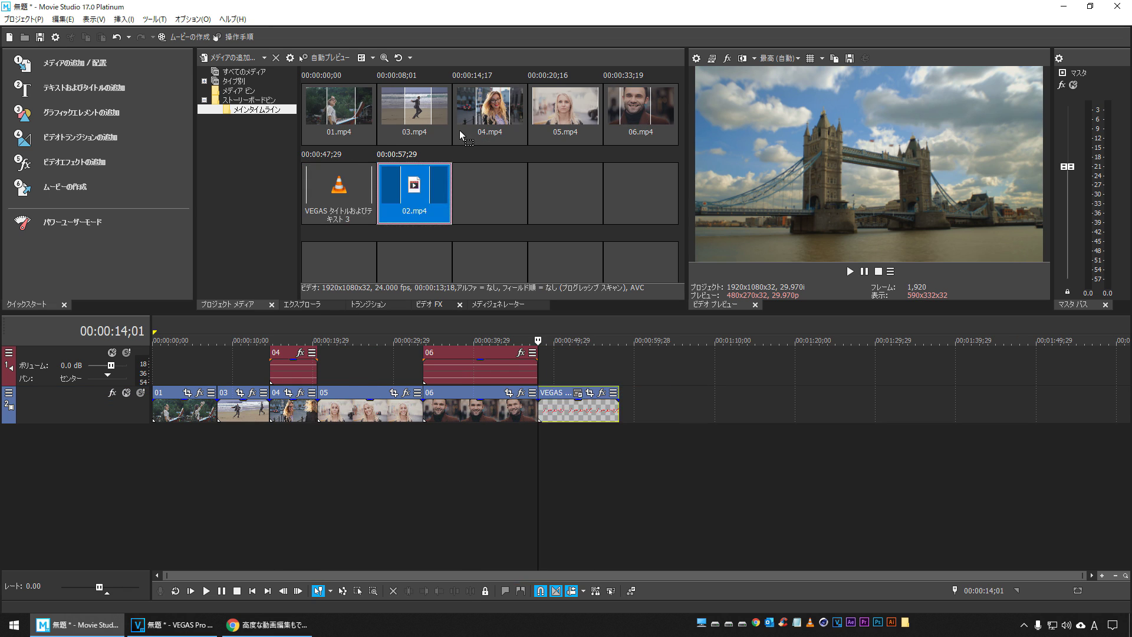
{"action": "left_click_drag", "start_coordinate": [405, 131], "coordinate": [578, 125]}
{"action": "left_click", "coordinate": [334, 132]}
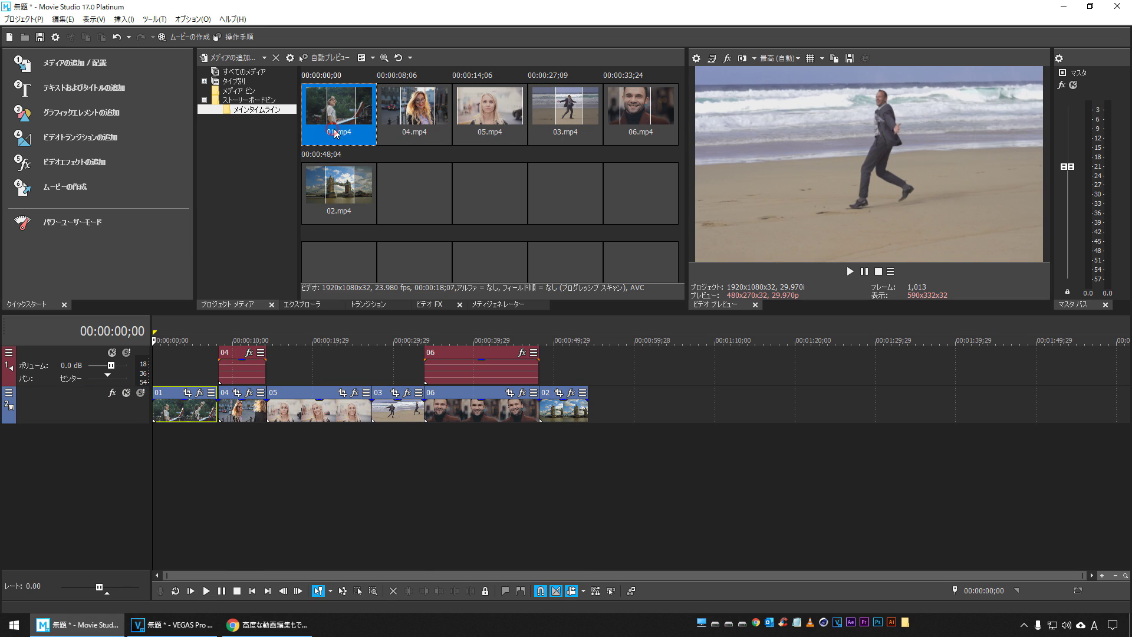
{"action": "left_click_drag", "start_coordinate": [334, 132], "coordinate": [448, 137]}
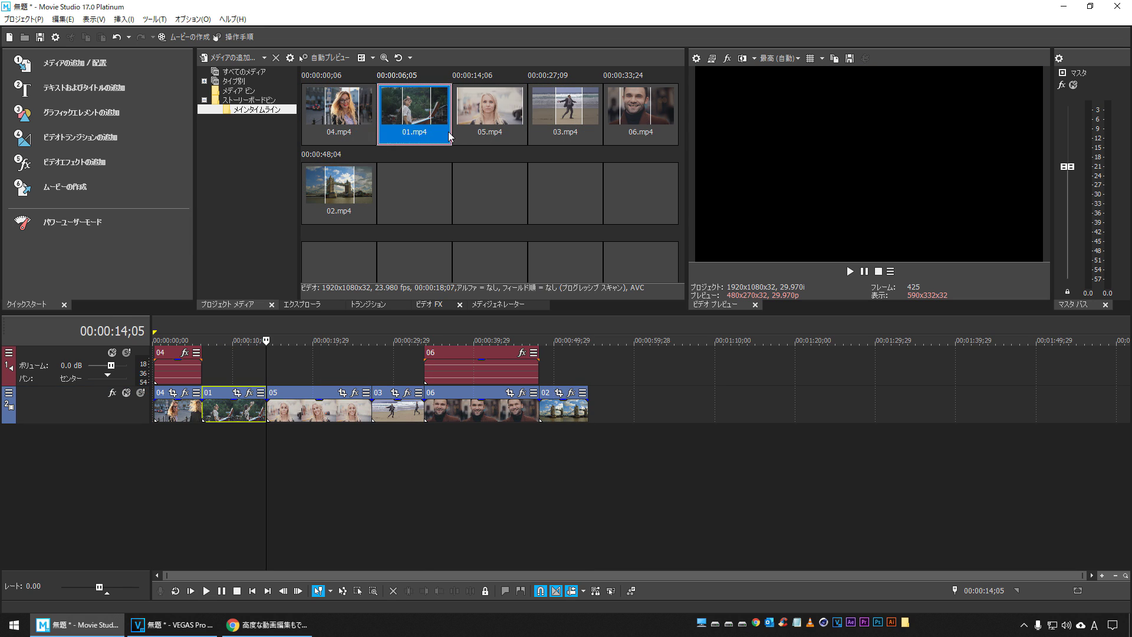
{"action": "left_click_drag", "start_coordinate": [650, 136], "coordinate": [462, 136]}
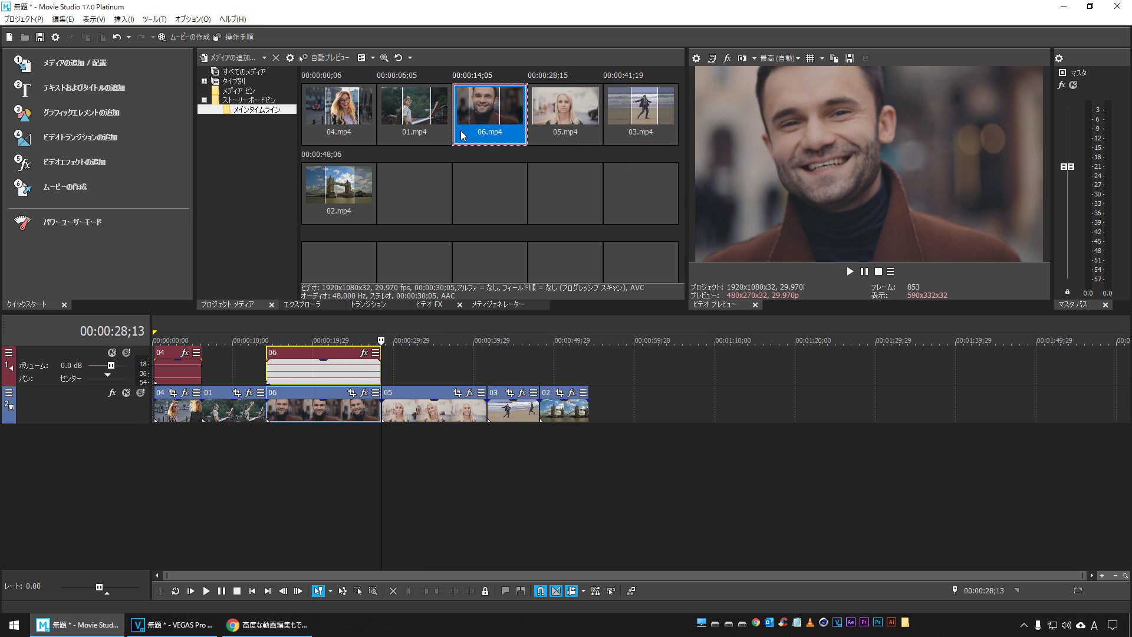
{"action": "left_click_drag", "start_coordinate": [341, 212], "coordinate": [436, 144]}
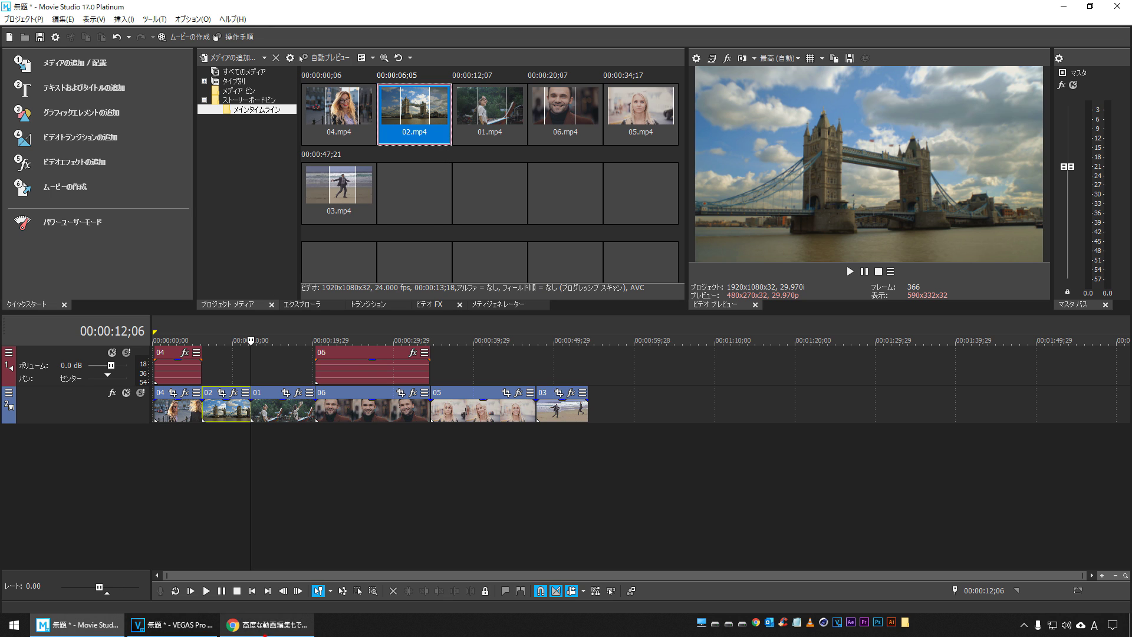
Switch to the product page in Chrome, read the section on recording where a project was interrupted, and return to Movie Studio.
{"action": "left_click", "coordinate": [266, 624]}
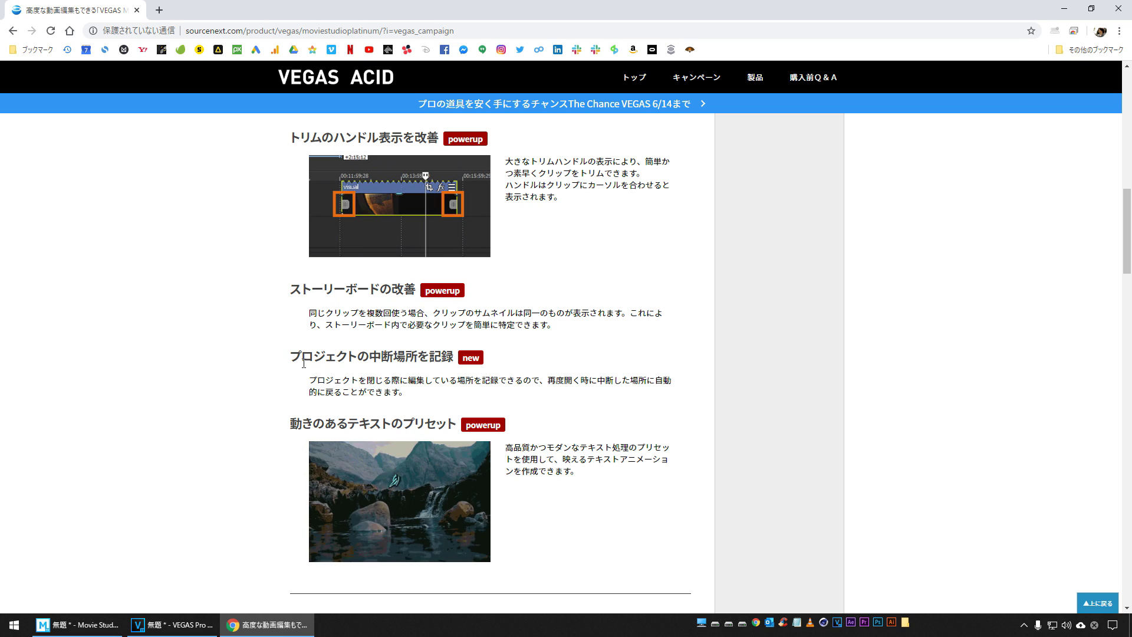
{"action": "left_click_drag", "start_coordinate": [288, 356], "coordinate": [453, 360]}
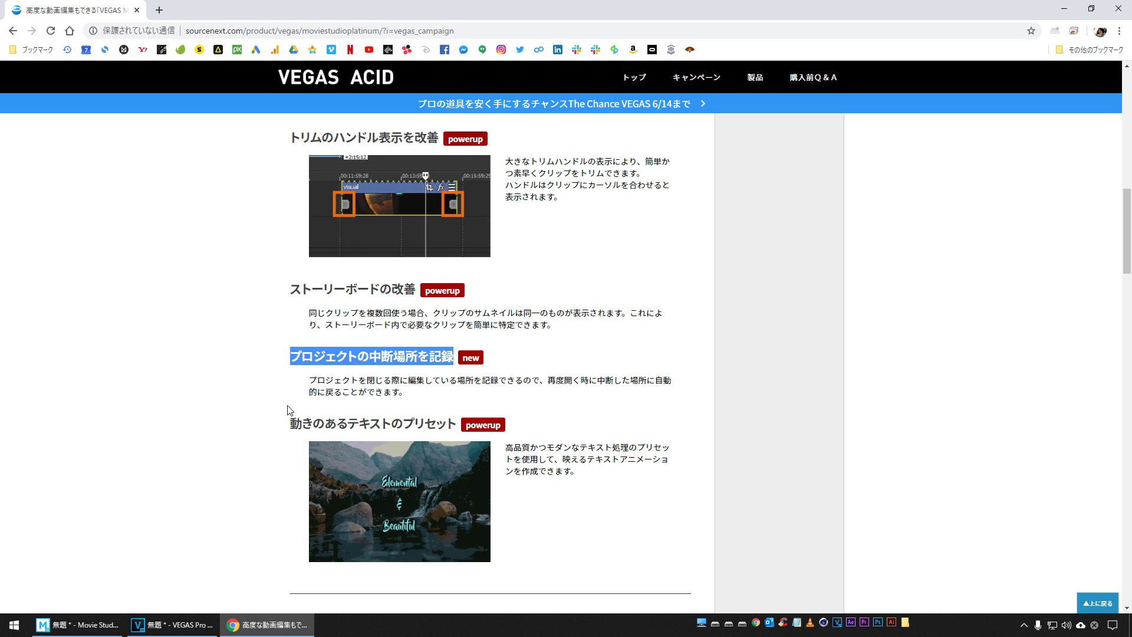
{"action": "left_click_drag", "start_coordinate": [309, 380], "coordinate": [406, 392]}
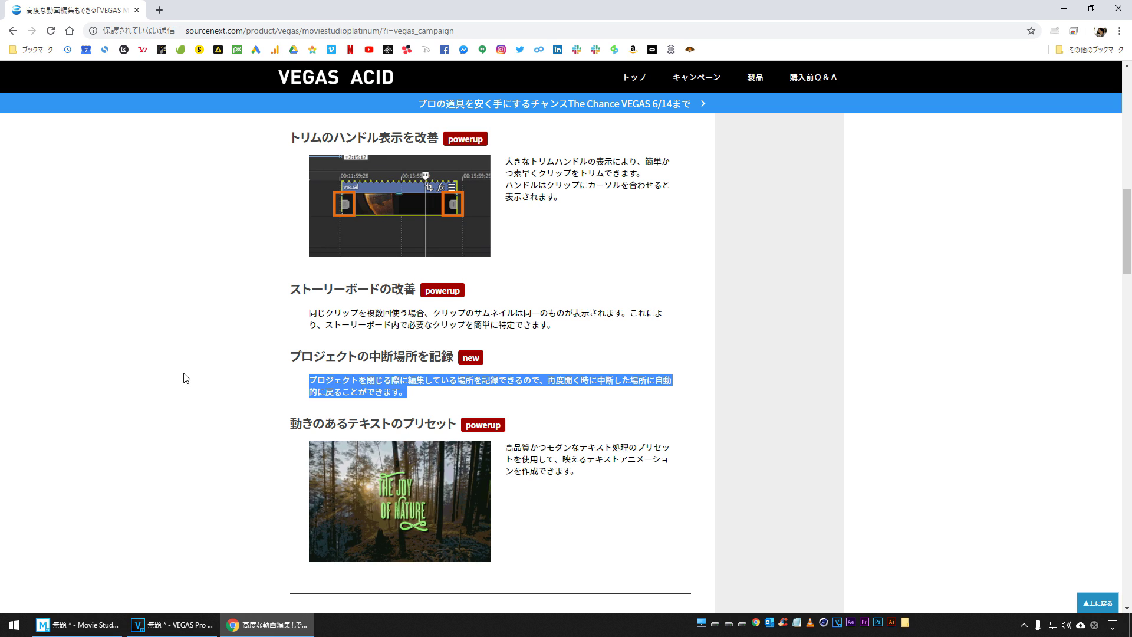
{"action": "left_click", "coordinate": [156, 556]}
{"action": "key", "text": "alt+Tab"}
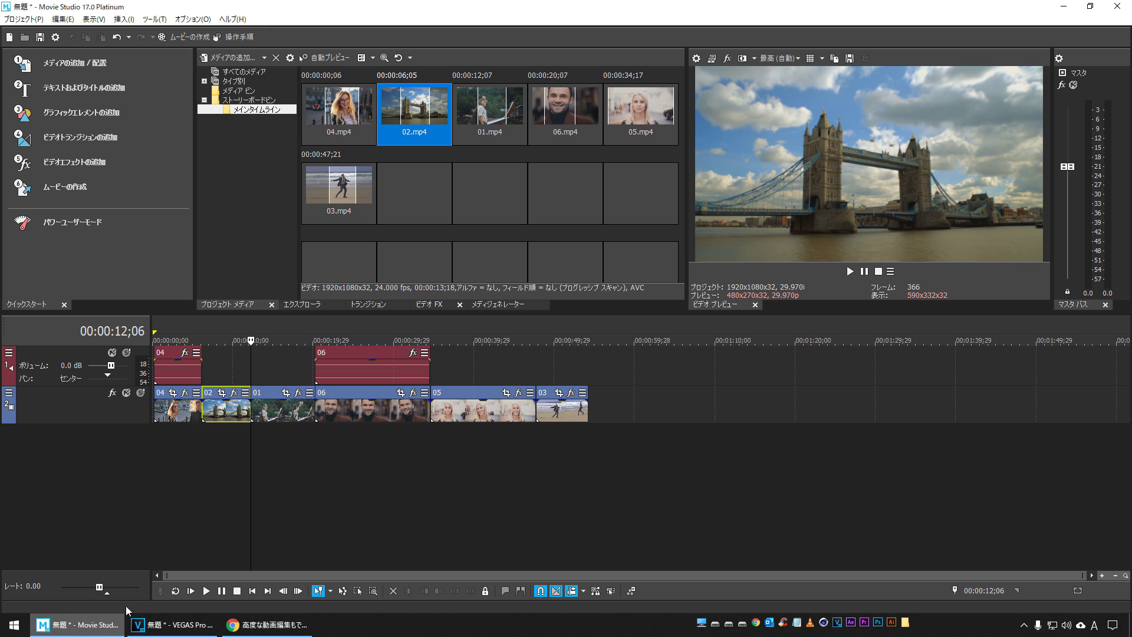
Place the playhead at 00:00:47;20, by the cut between clips 05 and 03.
{"action": "left_click", "coordinate": [212, 454]}
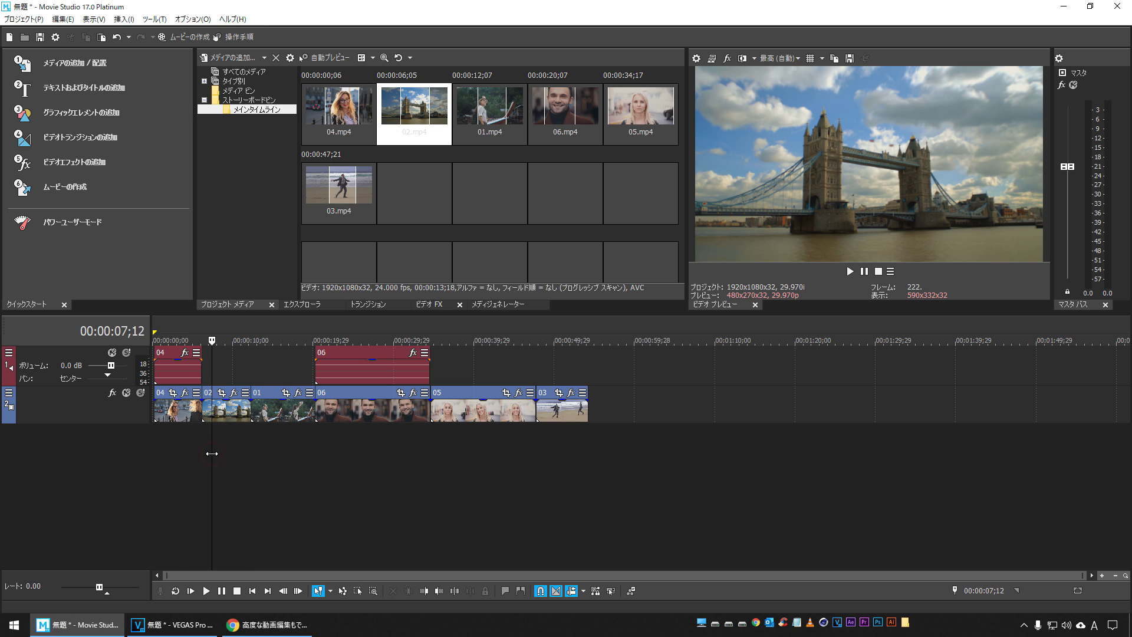
{"action": "left_click", "coordinate": [320, 454]}
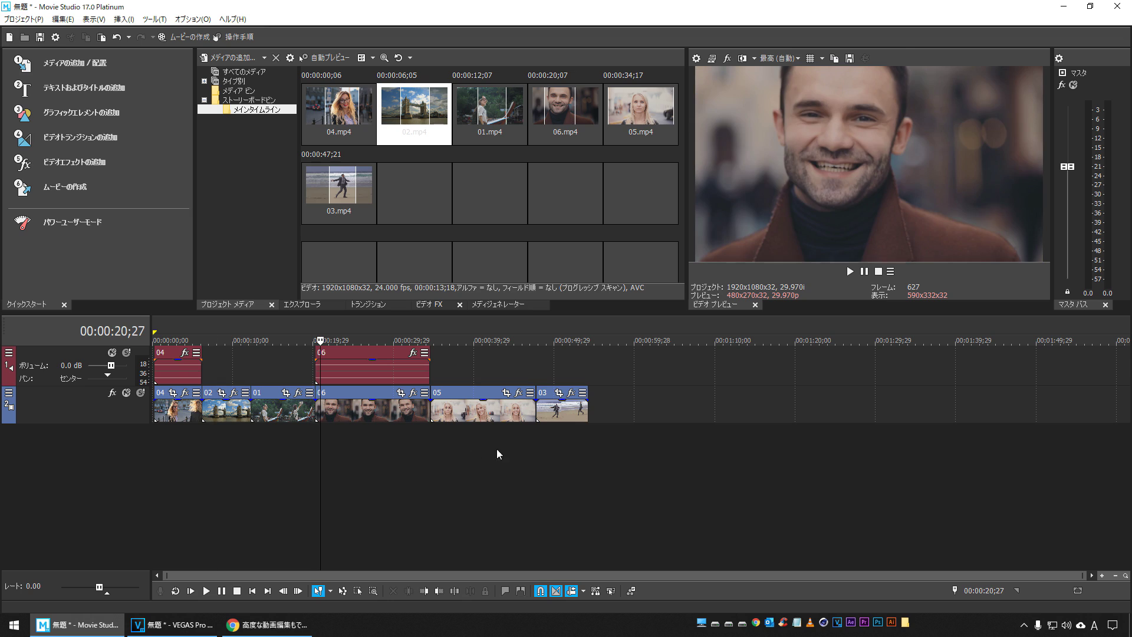
{"action": "left_click", "coordinate": [537, 442]}
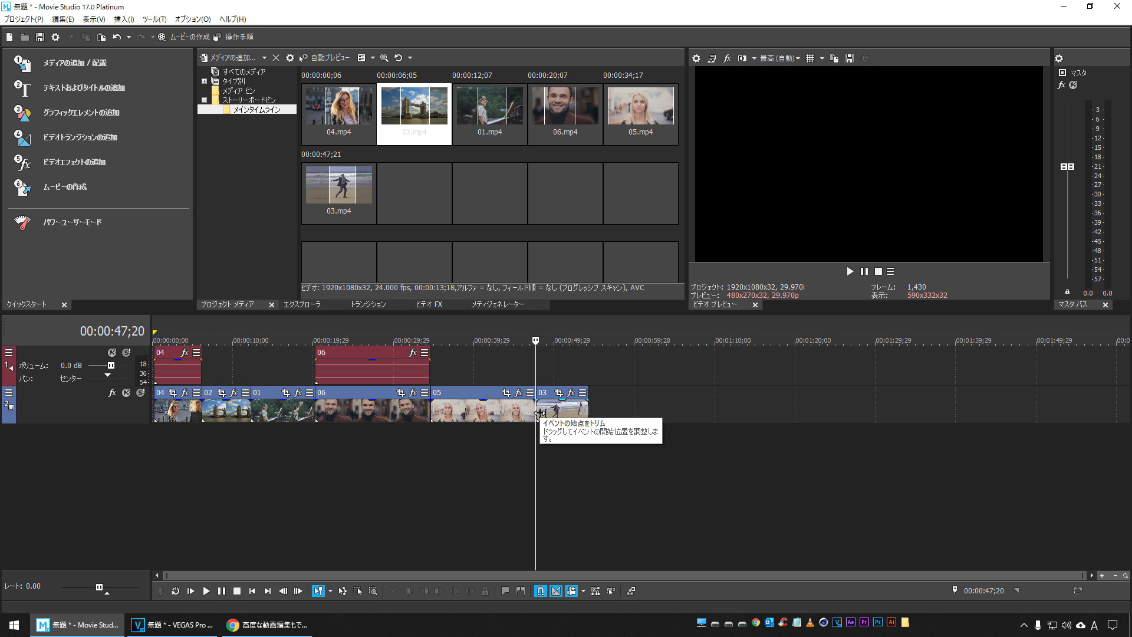
Save the project as 無題 on the desktop and close Movie Studio.
{"action": "left_click", "coordinate": [24, 19]}
{"action": "left_click", "coordinate": [44, 104]}
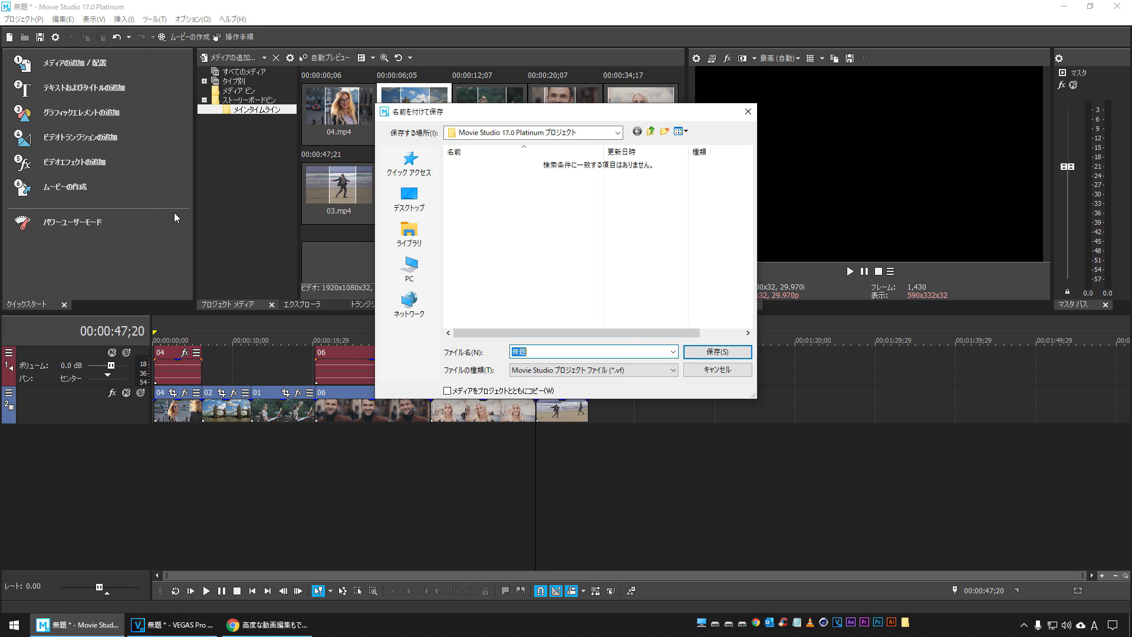
{"action": "left_click", "coordinate": [409, 198]}
{"action": "left_click", "coordinate": [718, 351]}
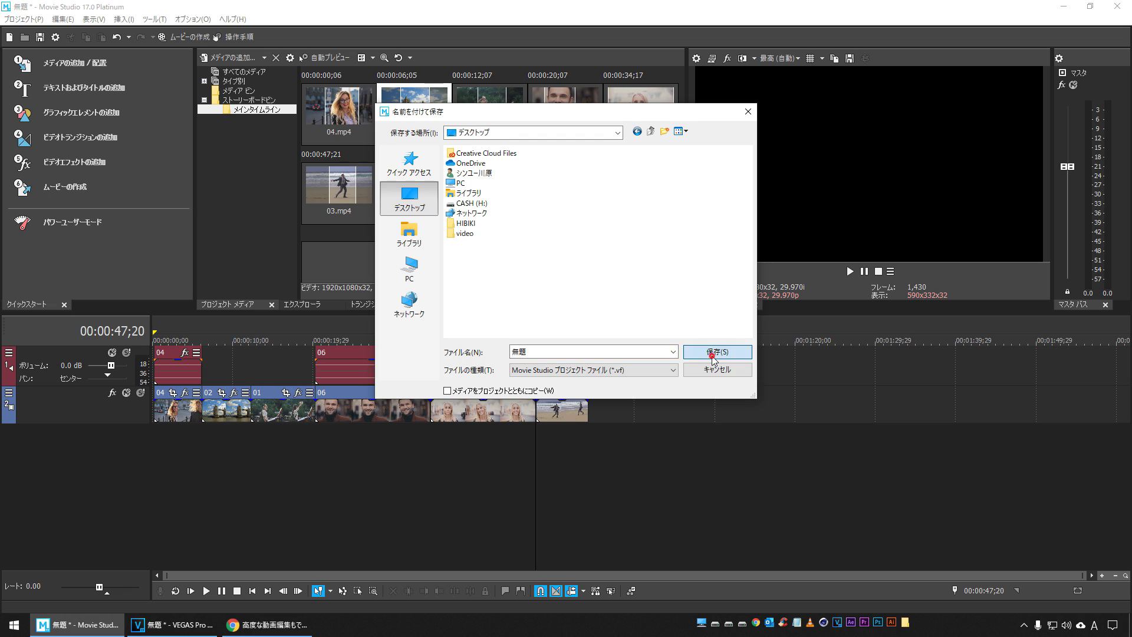
{"action": "left_click", "coordinate": [1116, 7]}
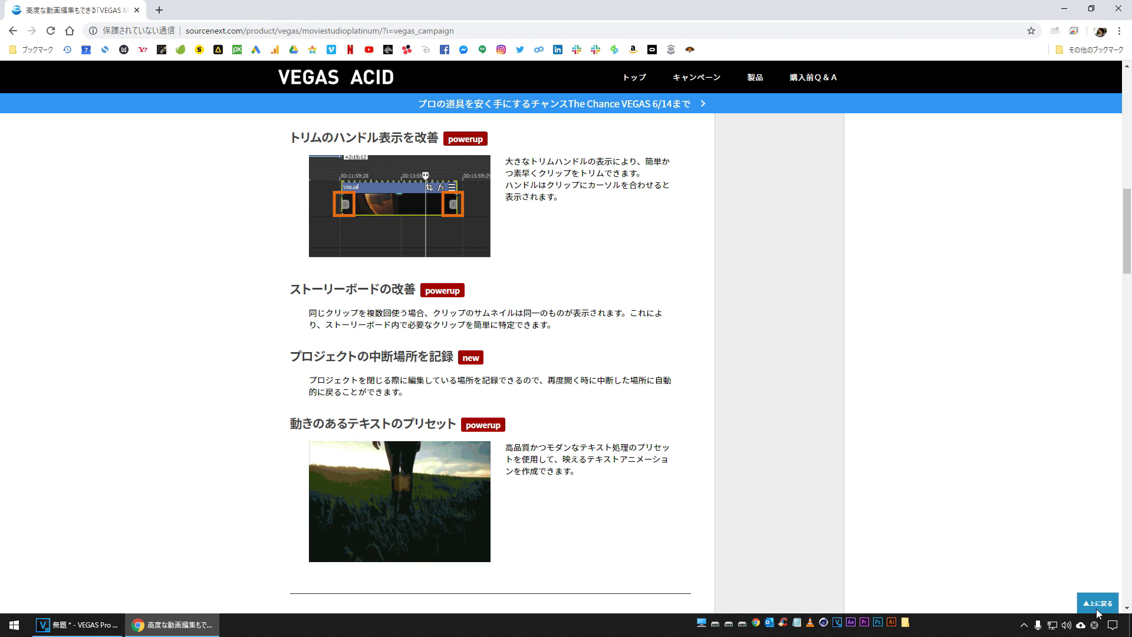
Reopen the 無題 project from the desktop, return the playhead to the project start and place it at 00:00:47;21 on clip 03.
{"action": "left_click", "coordinate": [1131, 635]}
{"action": "left_click", "coordinate": [31, 66]}
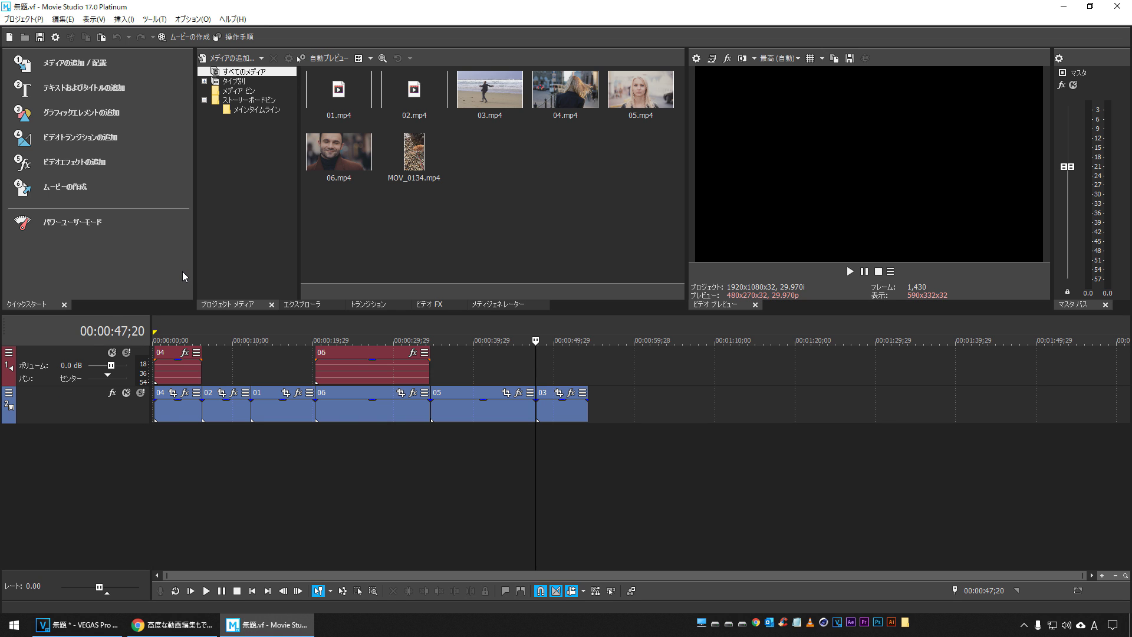
{"action": "left_click", "coordinate": [532, 407]}
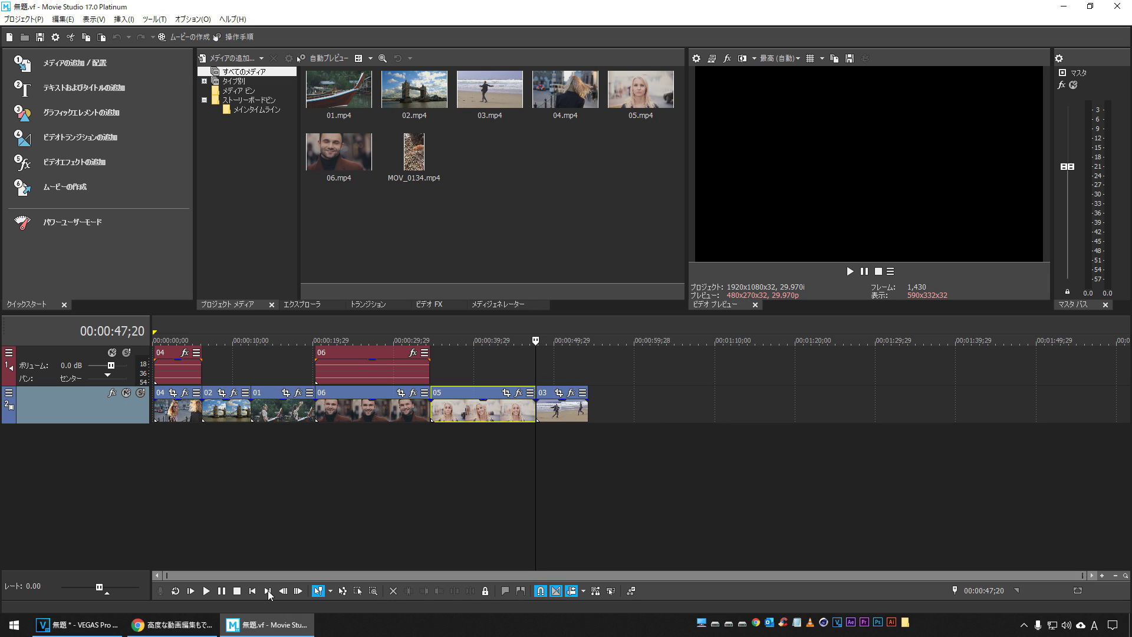
{"action": "left_click", "coordinate": [252, 591]}
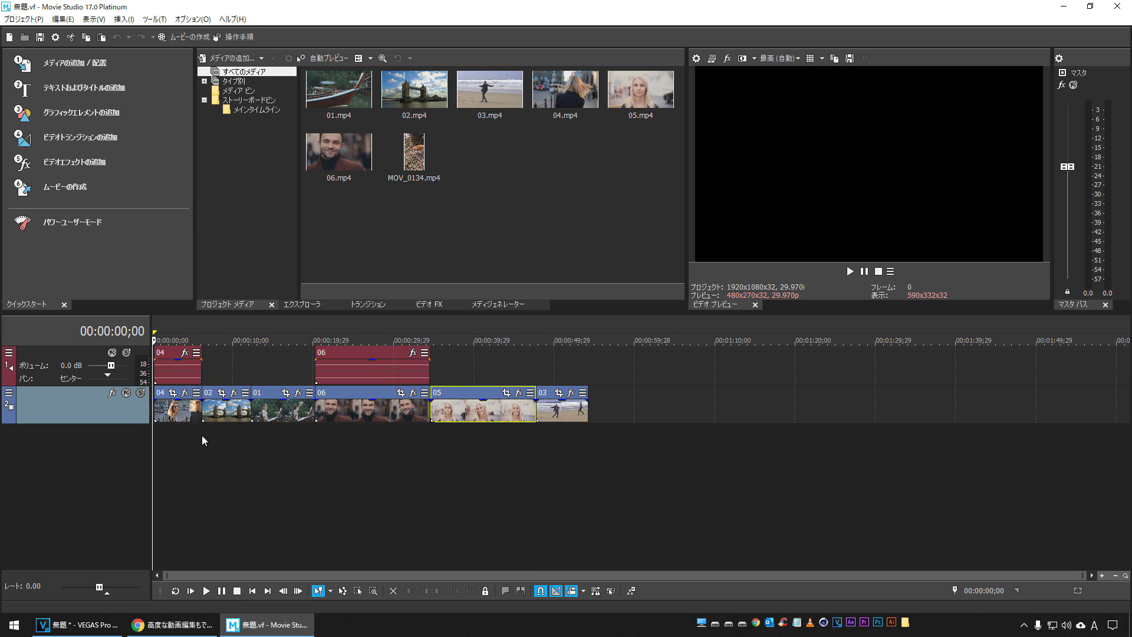
{"action": "left_click", "coordinate": [537, 414]}
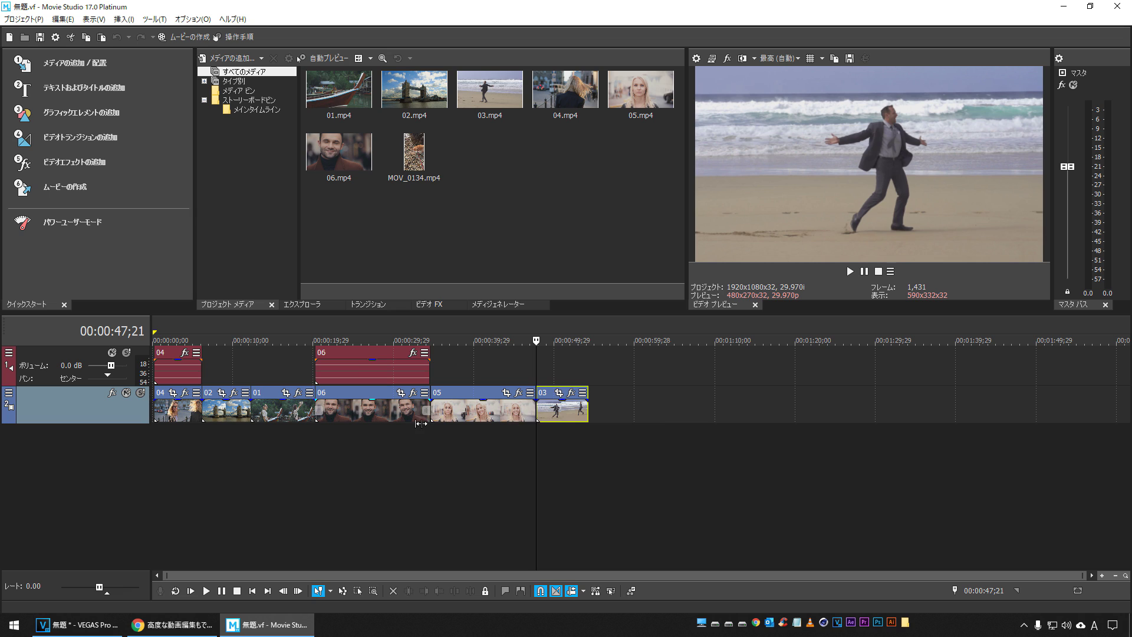
Switch to Chrome to read the product page's section on animated text presets, and return to Movie Studio.
{"action": "left_click", "coordinate": [171, 624]}
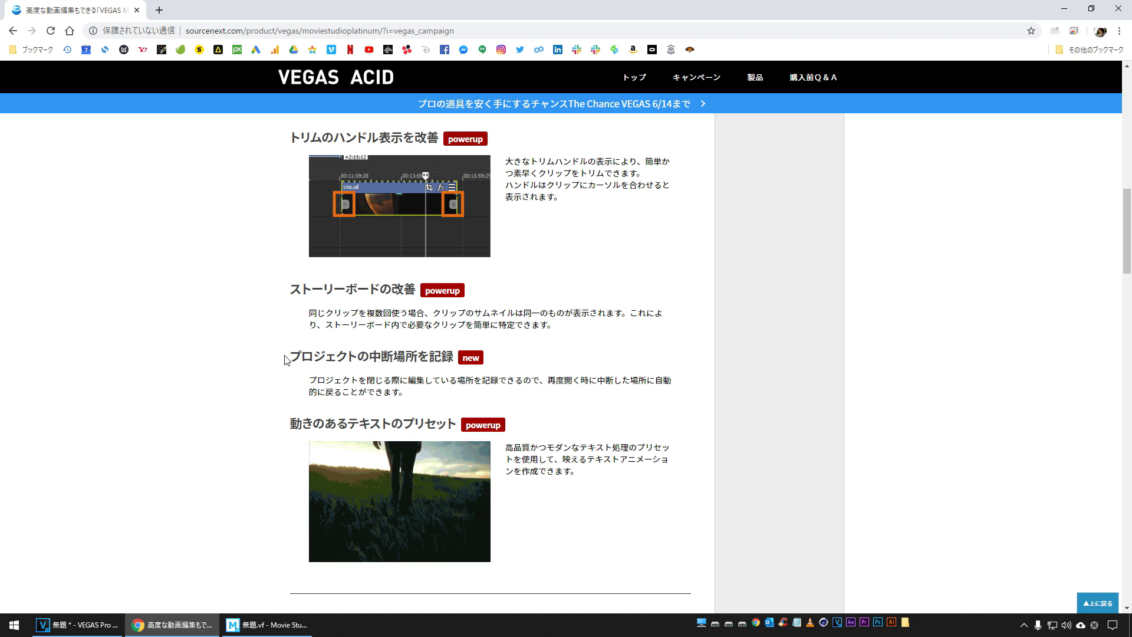
{"action": "scroll", "coordinate": [281, 240], "scroll_direction": "down", "scroll_amount": 3}
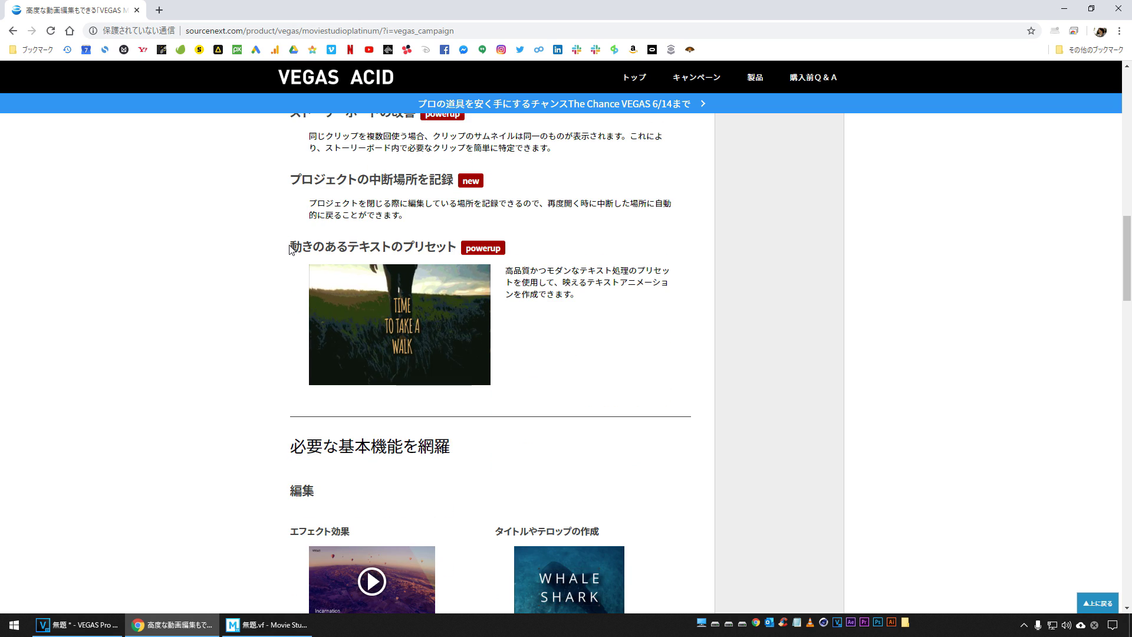
{"action": "left_click_drag", "start_coordinate": [670, 272], "coordinate": [555, 272]}
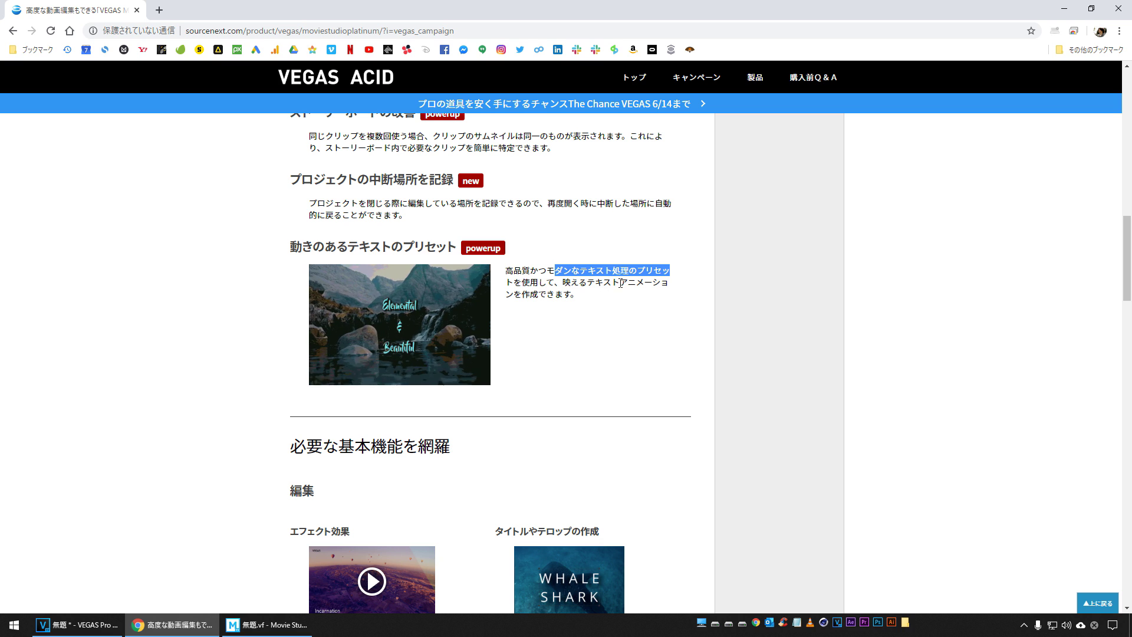
{"action": "left_click", "coordinate": [562, 286]}
{"action": "left_click_drag", "start_coordinate": [552, 284], "coordinate": [566, 327]}
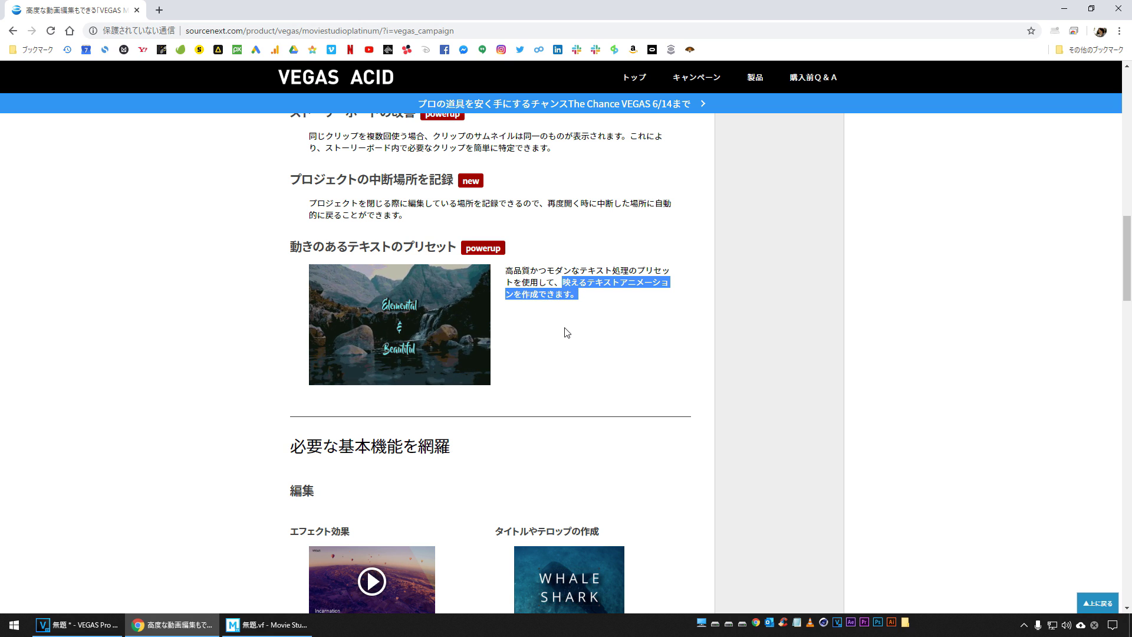
{"action": "left_click", "coordinate": [233, 348]}
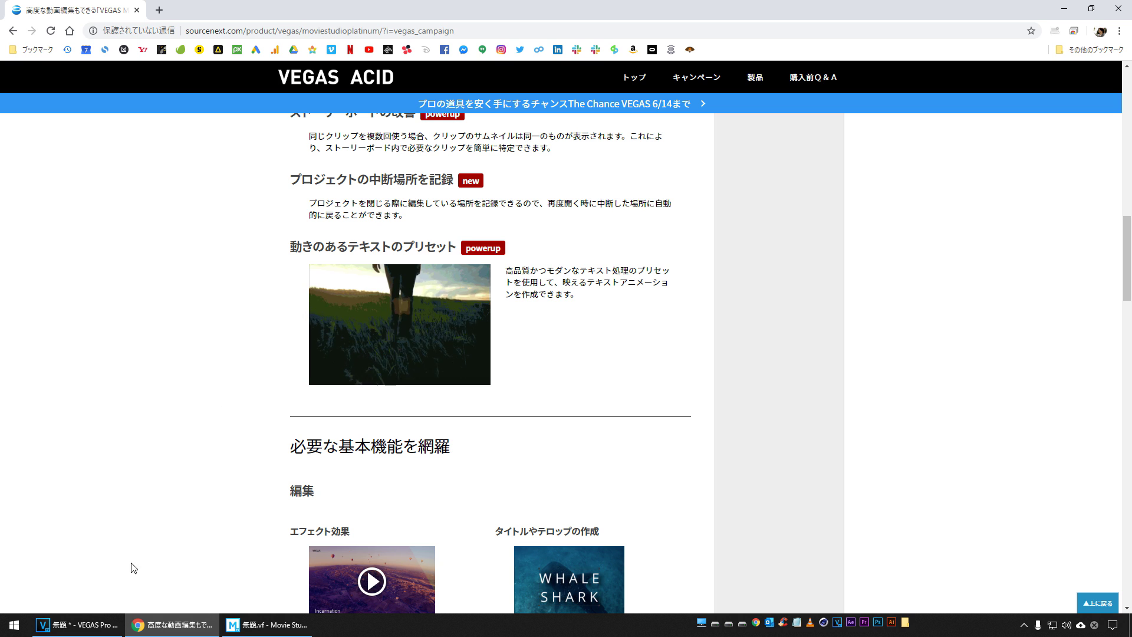
{"action": "left_click_drag", "start_coordinate": [268, 624], "coordinate": [101, 634]}
{"action": "left_click", "coordinate": [101, 632]}
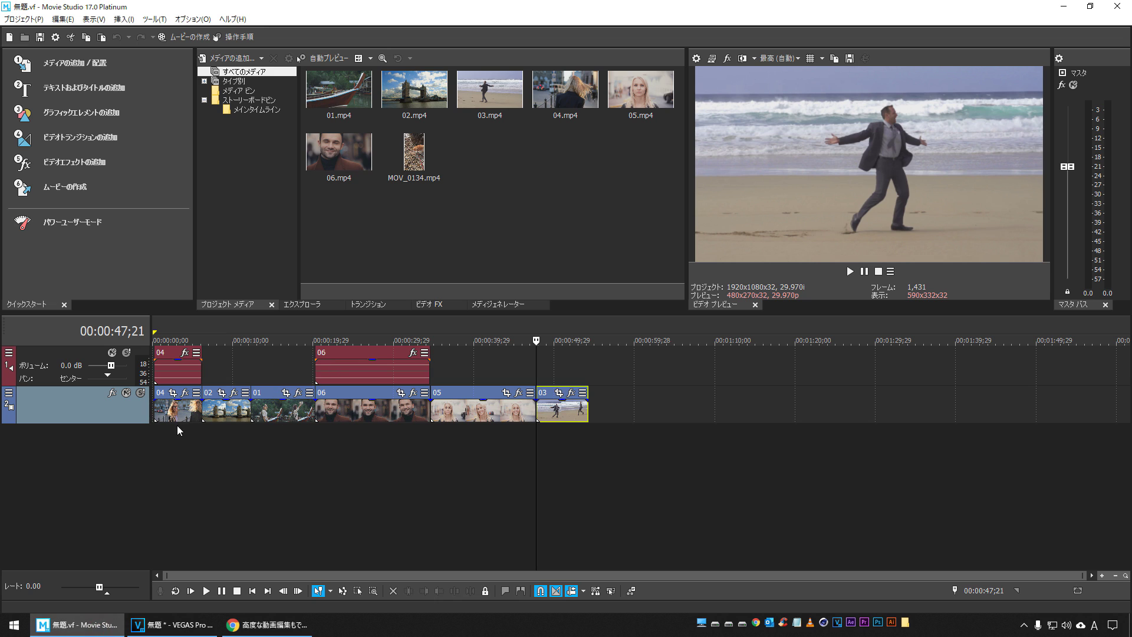
Delete both the audio track and the video track with all their events.
{"action": "left_click", "coordinate": [54, 362]}
{"action": "key", "text": "Delete"}
{"action": "left_click", "coordinate": [577, 340]}
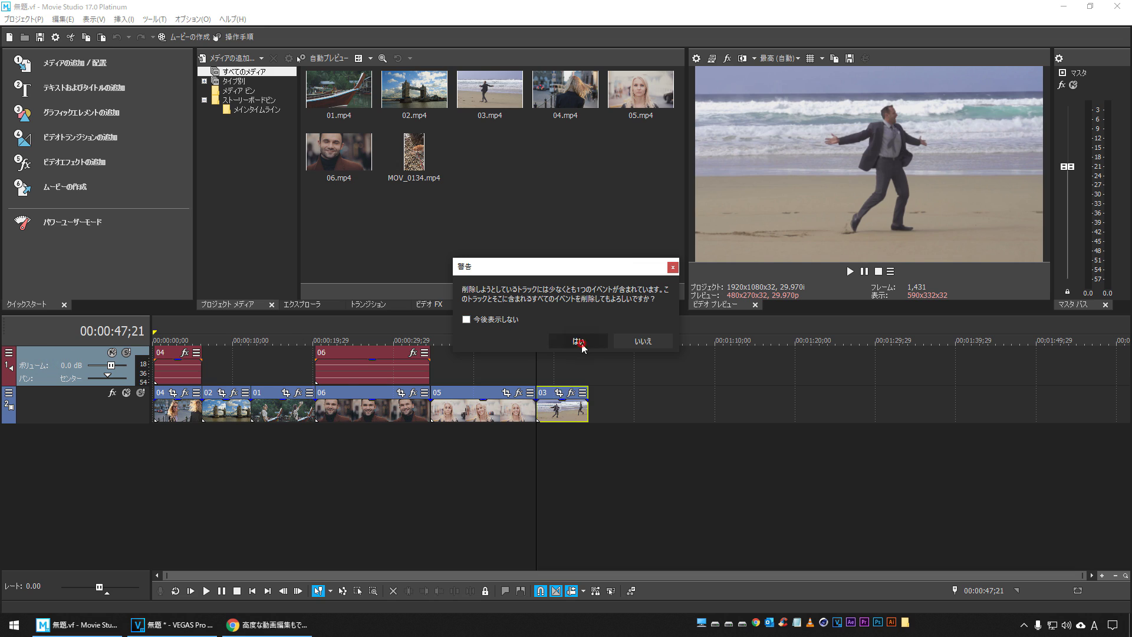
{"action": "left_click", "coordinate": [605, 341]}
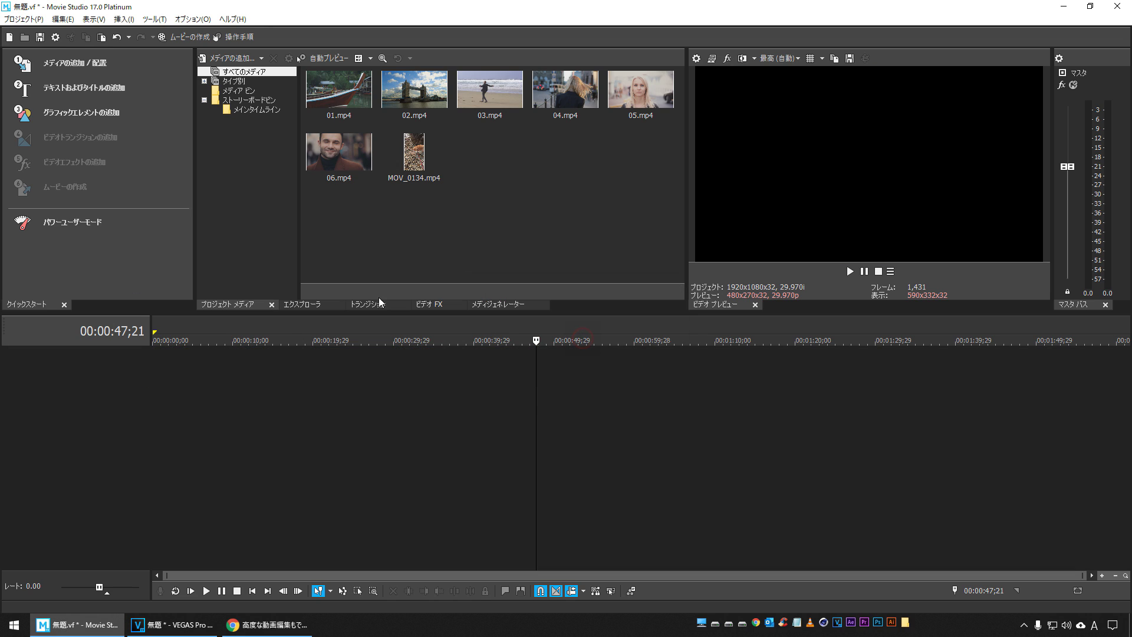
Add a white VEGAS Solid Color generated clip at the start of the empty timeline.
{"action": "left_click", "coordinate": [491, 305]}
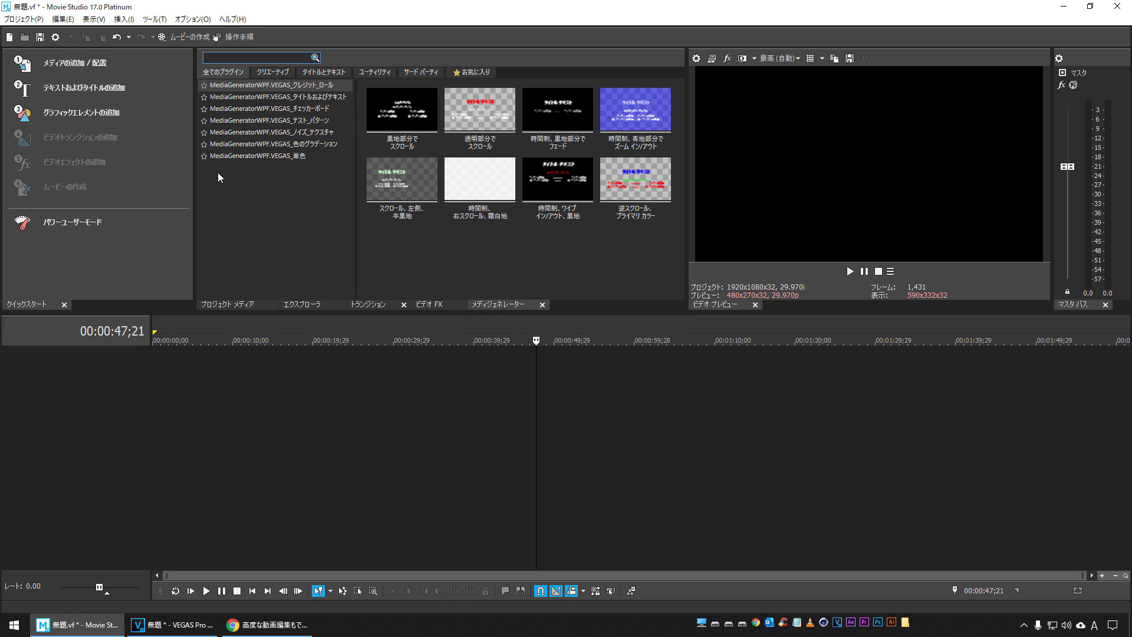
{"action": "left_click", "coordinate": [268, 155]}
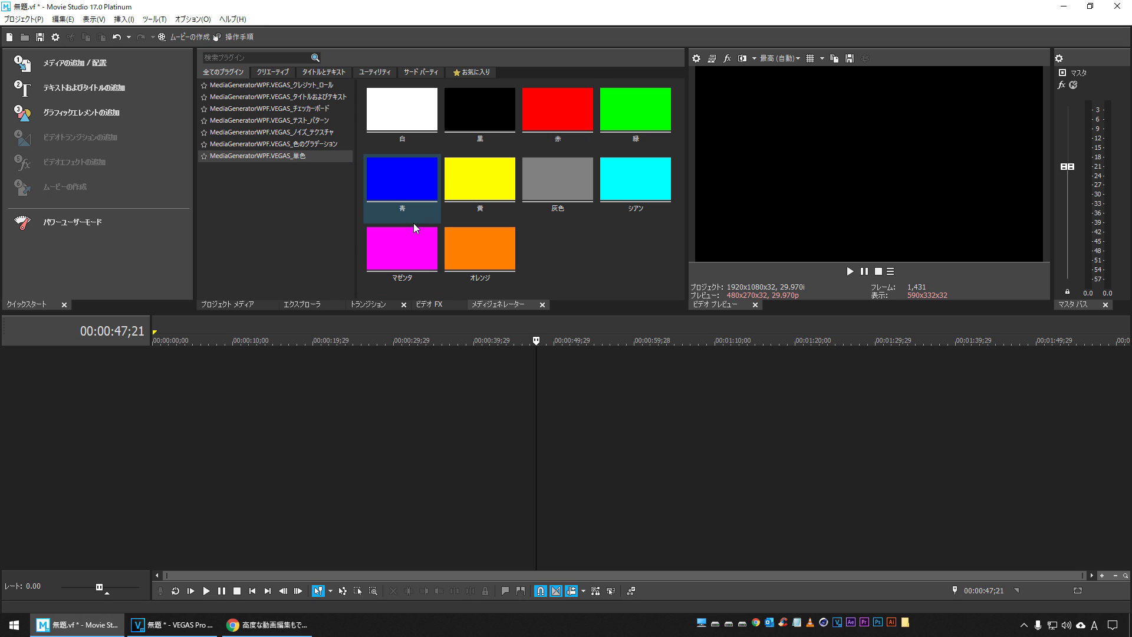
{"action": "left_click_drag", "start_coordinate": [400, 135], "coordinate": [176, 362]}
Set the solid colour clip to purple (280, 0.98, 0.76, 1.0) and preview it with the playhead at 00:00:04;12.
{"action": "left_click", "coordinate": [392, 128]}
{"action": "left_click", "coordinate": [394, 199]}
{"action": "left_click", "coordinate": [431, 183]}
{"action": "left_click", "coordinate": [446, 181]}
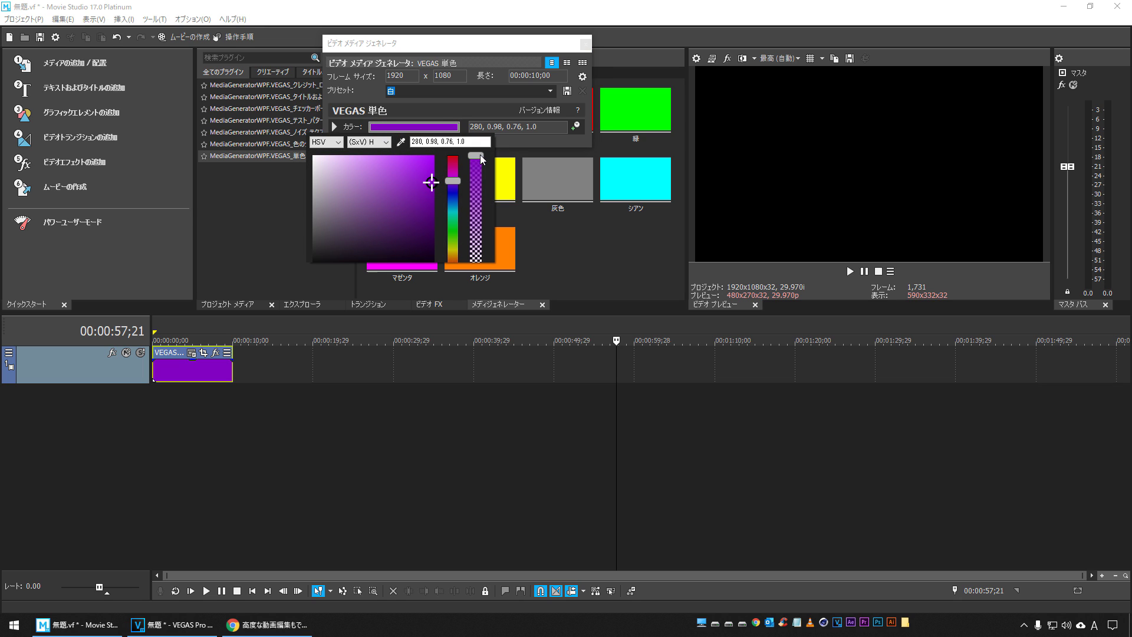
{"action": "left_click", "coordinate": [187, 422]}
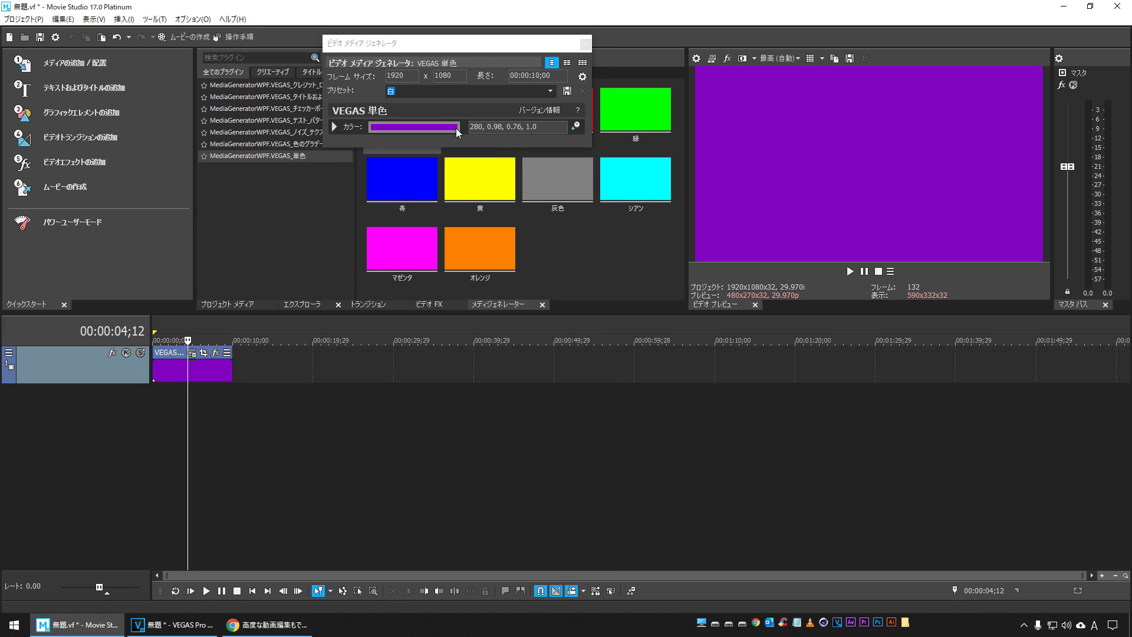
Change the solid colour clip to green (164, 0.79, 0.65, 1.0) and close its media generator window.
{"action": "left_click", "coordinate": [458, 131]}
{"action": "mouse_move", "coordinate": [456, 185]}
{"action": "left_mouse_down"}
{"action": "mouse_move", "coordinate": [456, 206]}
{"action": "mouse_move", "coordinate": [399, 187]}
{"action": "mouse_move", "coordinate": [454, 230]}
{"action": "left_mouse_up"}
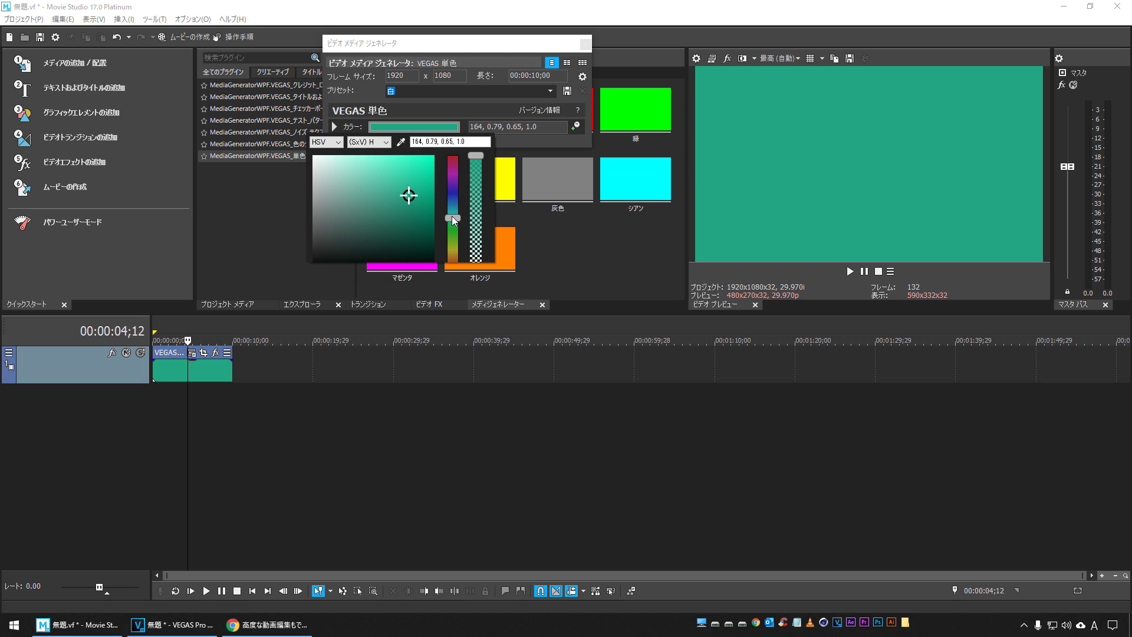
{"action": "left_click", "coordinate": [585, 46]}
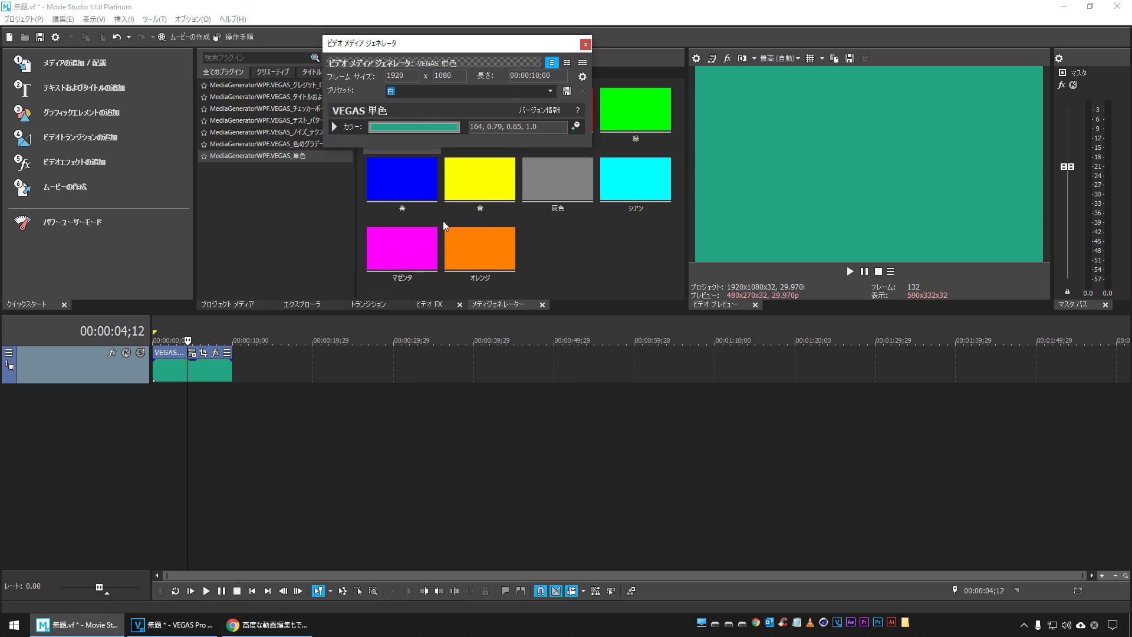
{"action": "left_click", "coordinate": [586, 44]}
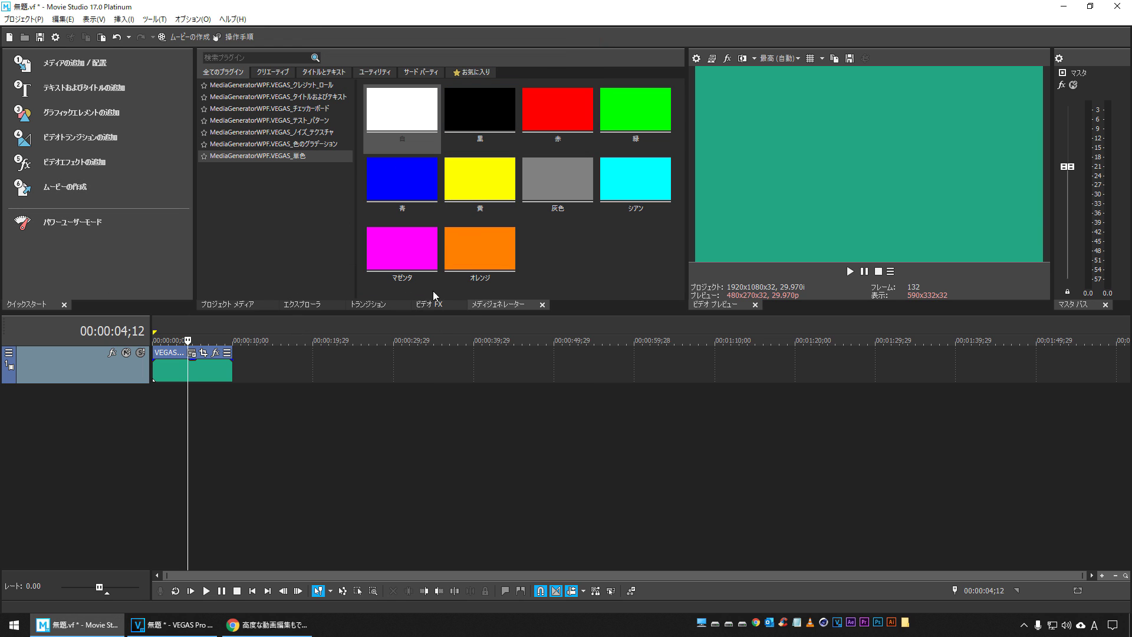
Add the default VEGAS Titles & Text clip on its own track above the green clip and place the playhead at 00:00:03;09.
{"action": "left_click", "coordinate": [273, 97]}
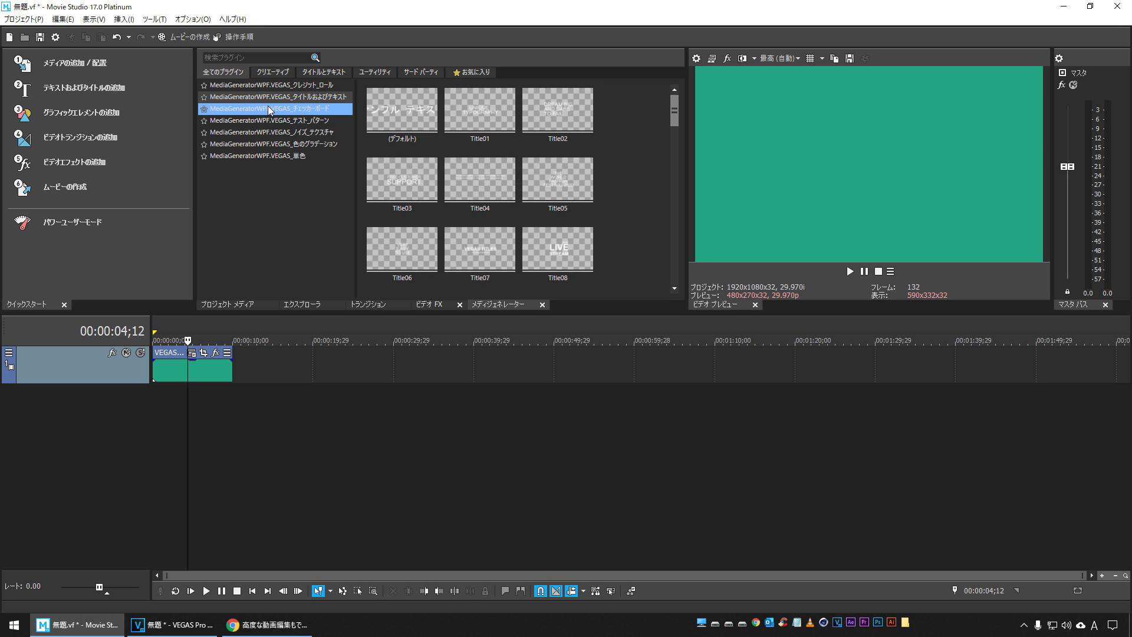
{"action": "left_click", "coordinate": [406, 141]}
{"action": "left_click_drag", "start_coordinate": [406, 141], "coordinate": [97, 423]}
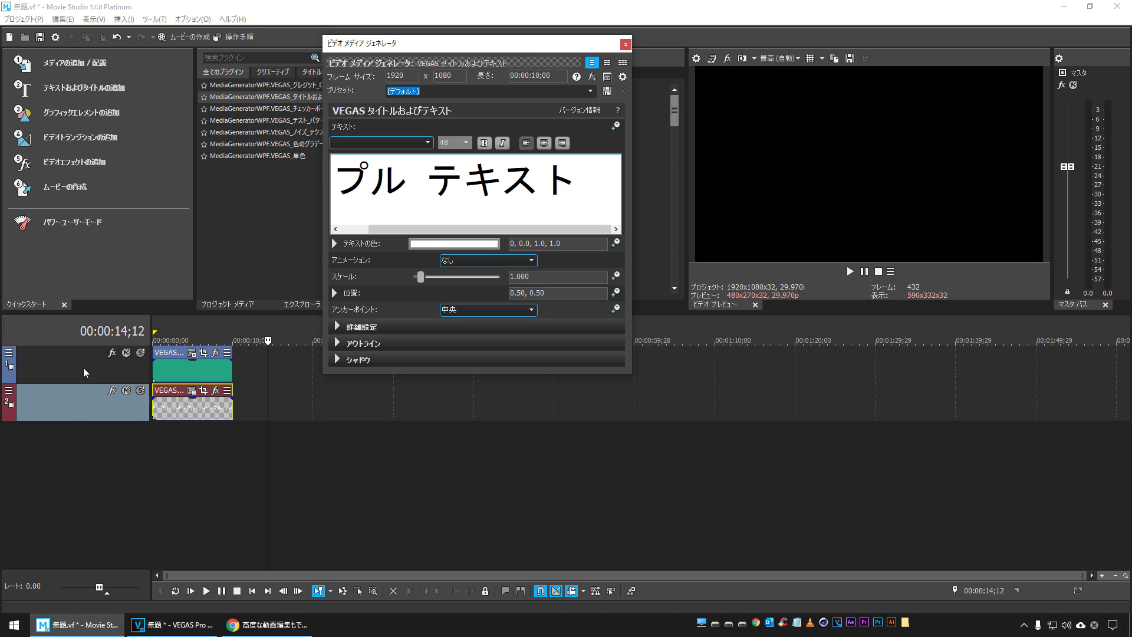
{"action": "left_click", "coordinate": [179, 377]}
Replace the title's sample text with "新アニメーション".
{"action": "left_click", "coordinate": [460, 190]}
{"action": "key", "text": "ctrl+a"}
{"action": "type", "text": "あにめー"}
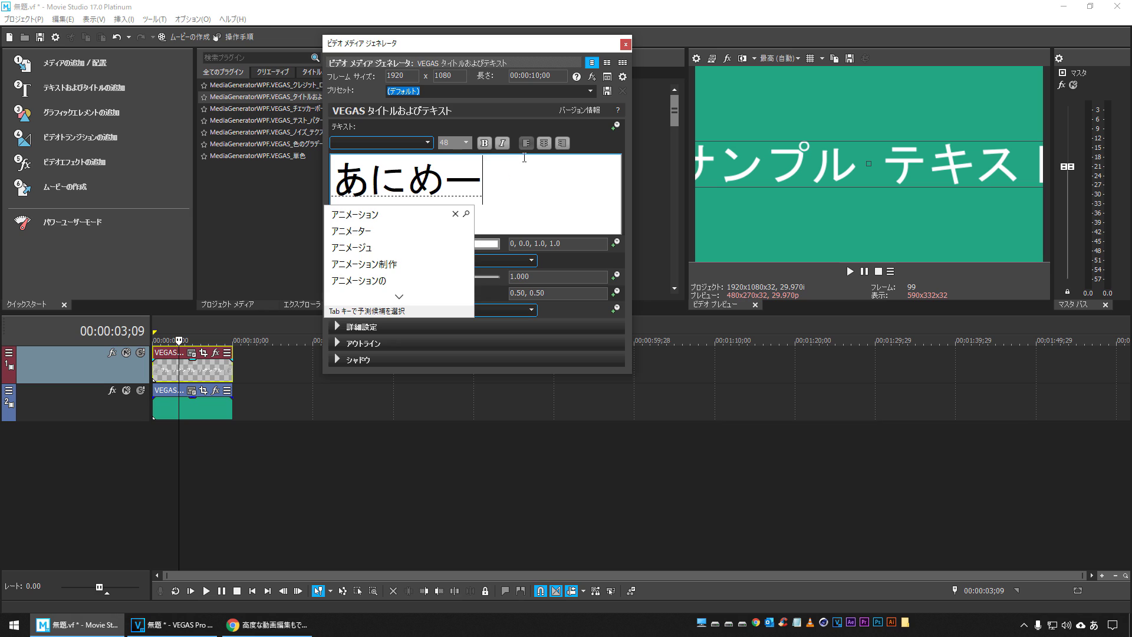
{"action": "type", "text": "しょん"}
{"action": "key", "text": "space"}
{"action": "key", "text": "Return"}
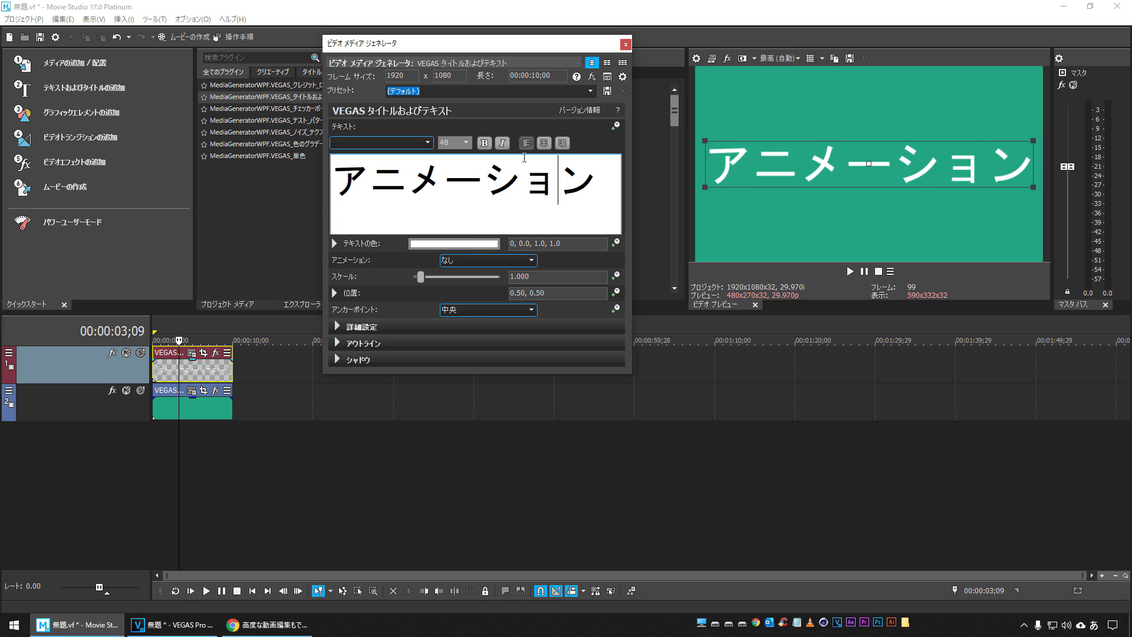
{"action": "type", "text": "しん"}
{"action": "key", "text": "space"}
{"action": "key", "text": "Return"}
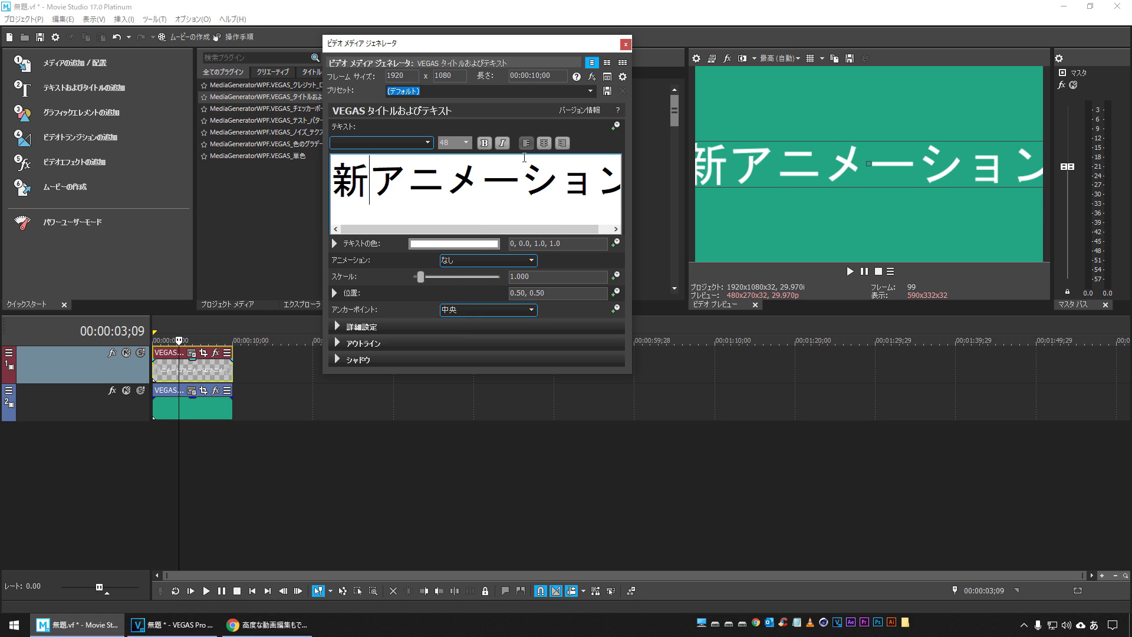
Set the whole title's font size to 18 and enlarge it in the preview to a scale of about 1.79.
{"action": "key", "text": "ctrl+a"}
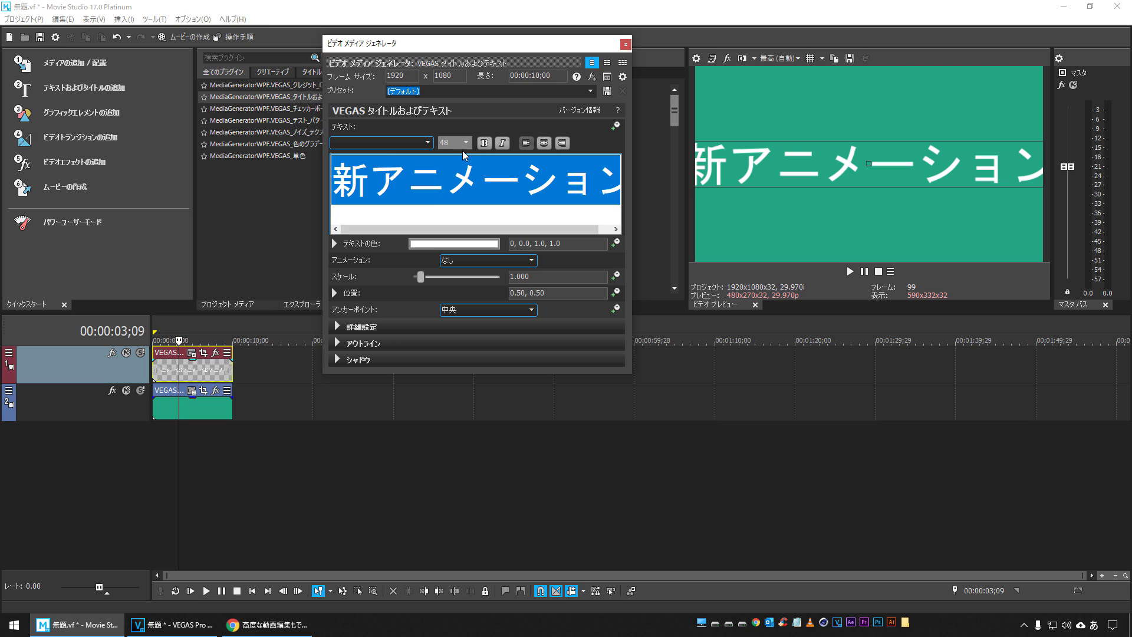
{"action": "left_click", "coordinate": [466, 142]}
{"action": "left_click", "coordinate": [462, 195]}
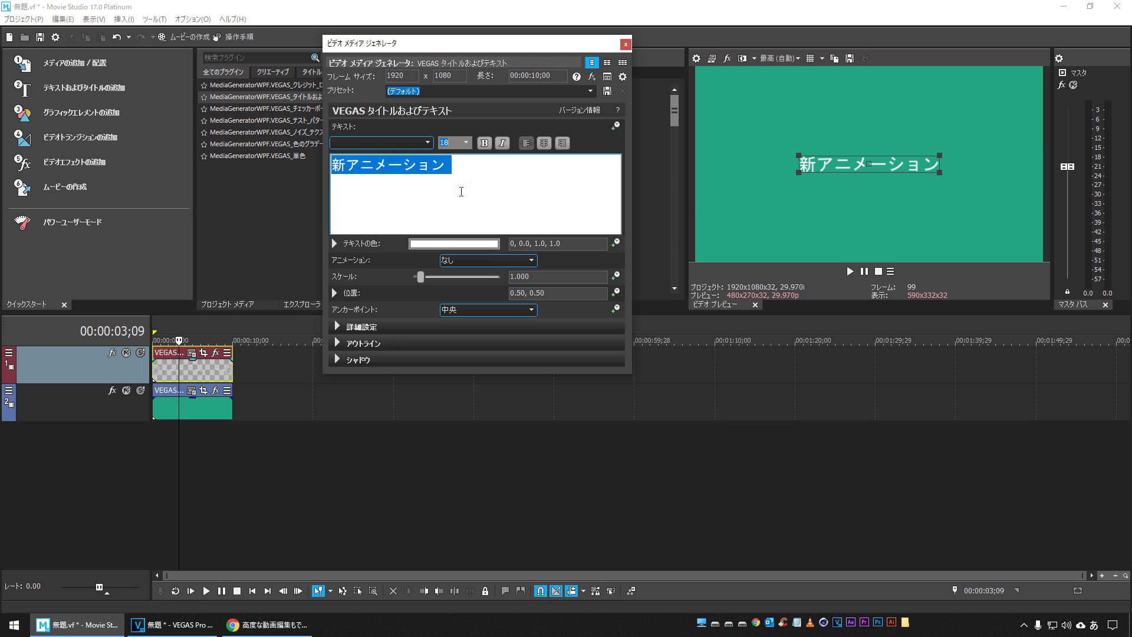
{"action": "left_click_drag", "start_coordinate": [801, 154], "coordinate": [743, 148]}
Try several fonts on the title text and set it to 平成角ゴシック Std W3.
{"action": "left_click", "coordinate": [420, 143]}
{"action": "left_click_drag", "start_coordinate": [429, 180], "coordinate": [418, 408]}
{"action": "left_click", "coordinate": [363, 383]}
{"action": "scroll", "coordinate": [391, 141], "scroll_direction": "up", "scroll_amount": 5}
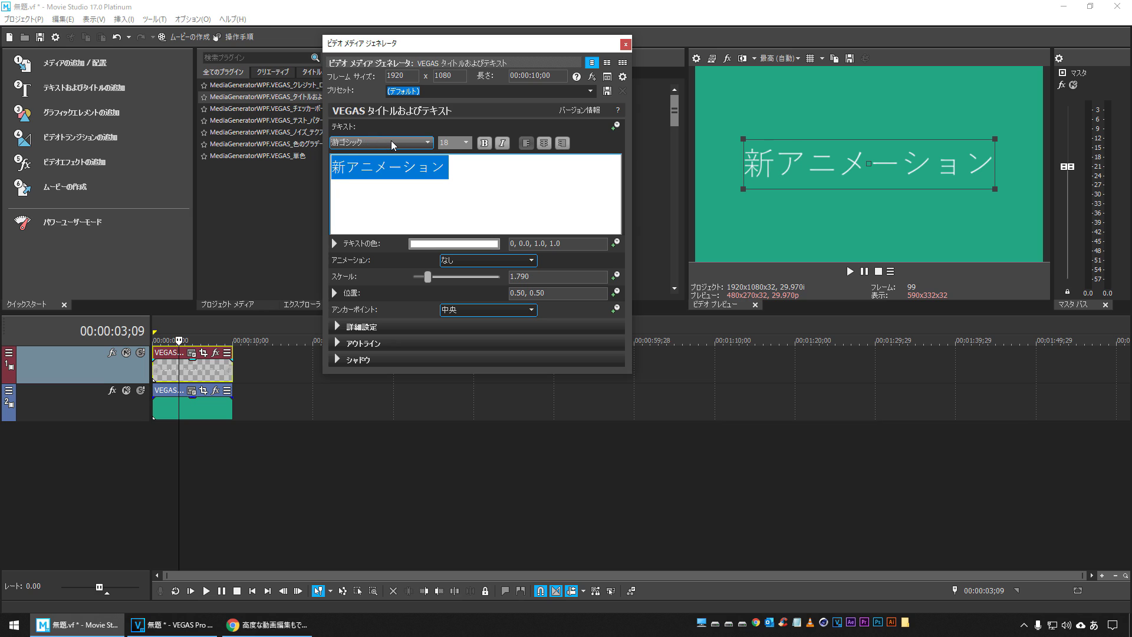
{"action": "scroll", "coordinate": [392, 145], "scroll_direction": "up", "scroll_amount": 3}
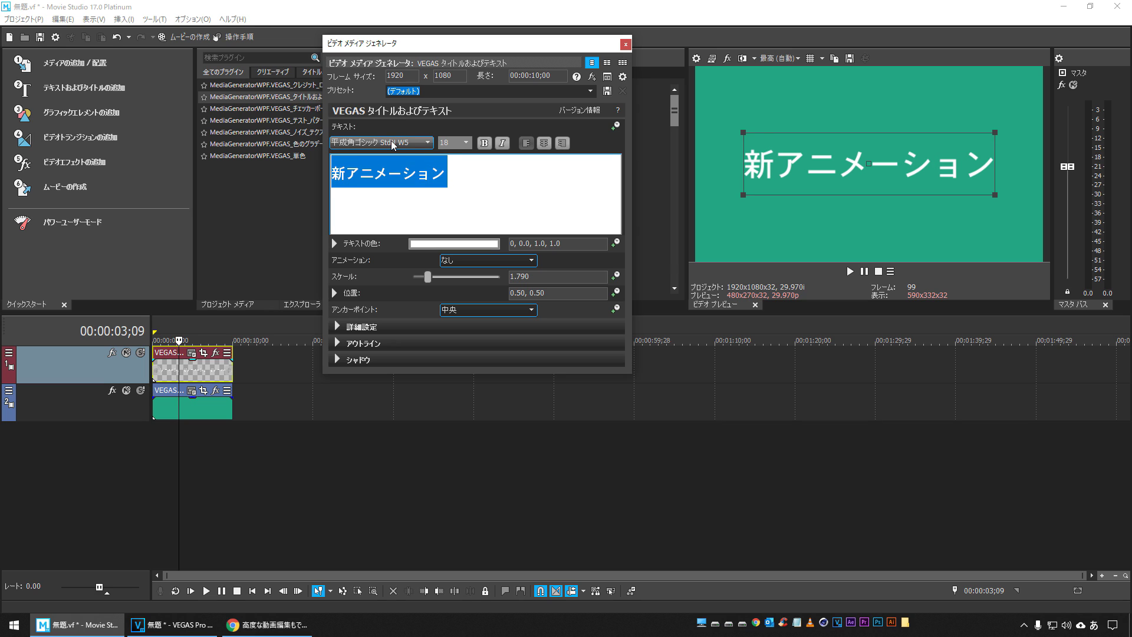
{"action": "scroll", "coordinate": [392, 145], "scroll_direction": "down", "scroll_amount": 1}
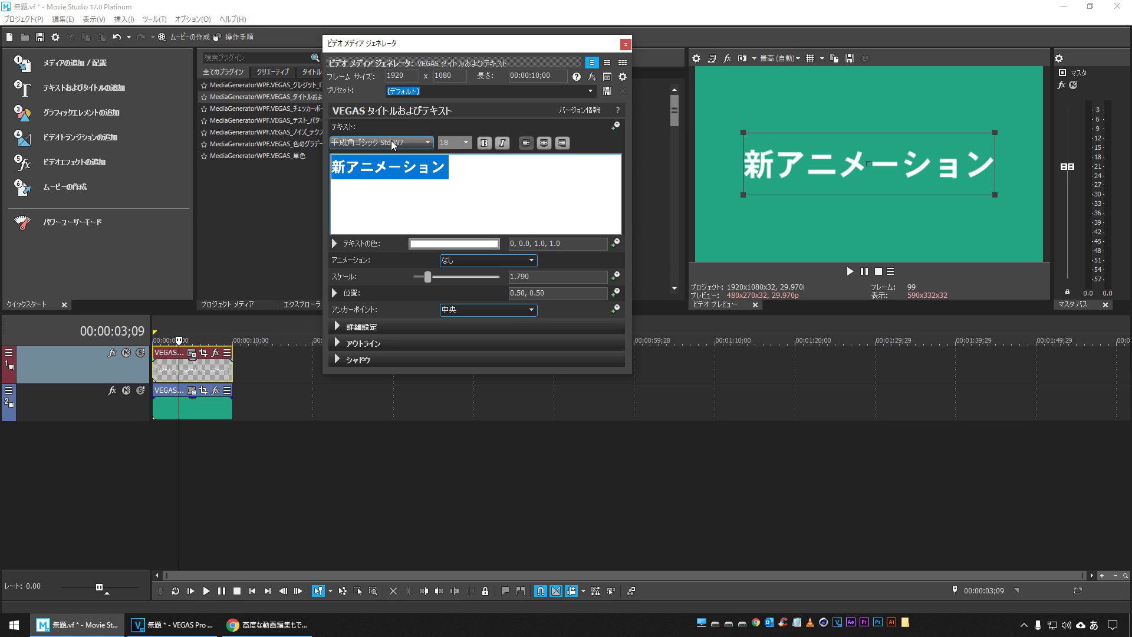
{"action": "scroll", "coordinate": [392, 143], "scroll_direction": "up", "scroll_amount": 2}
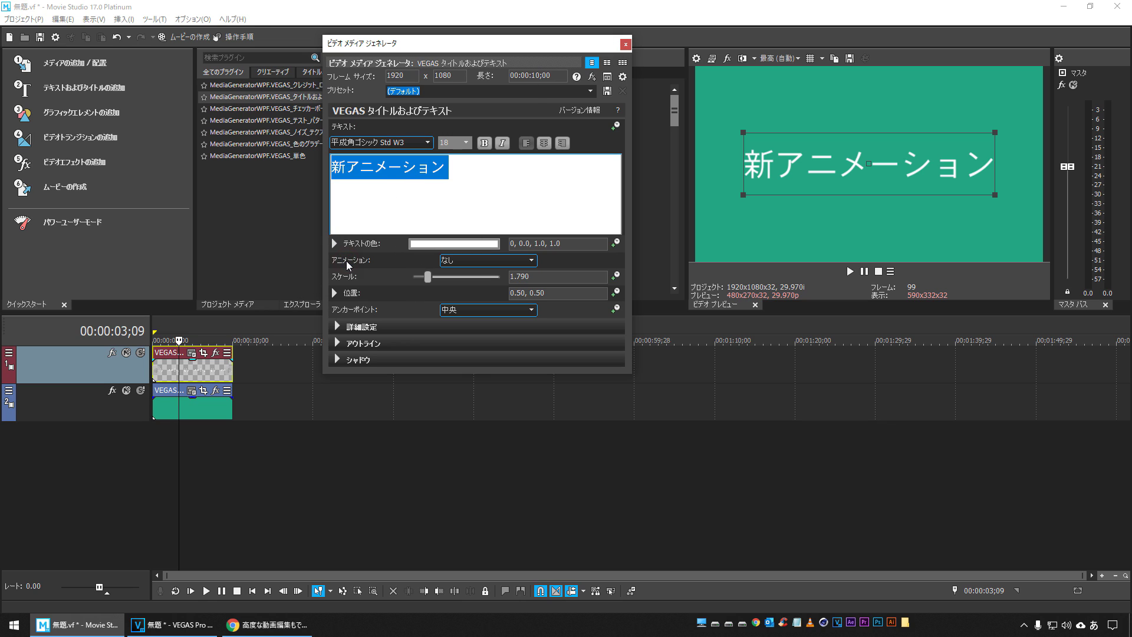
Try the アクションフリップ animation on the title and preview it from the start of the timeline.
{"action": "left_click", "coordinate": [531, 263]}
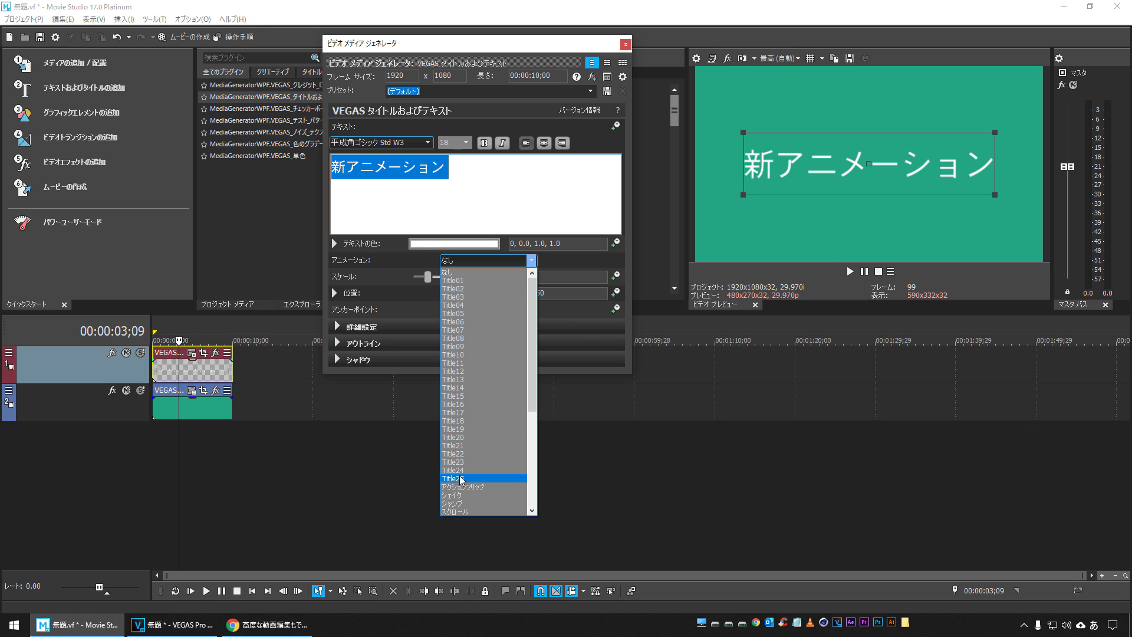
{"action": "left_click_drag", "start_coordinate": [529, 289], "coordinate": [543, 425]}
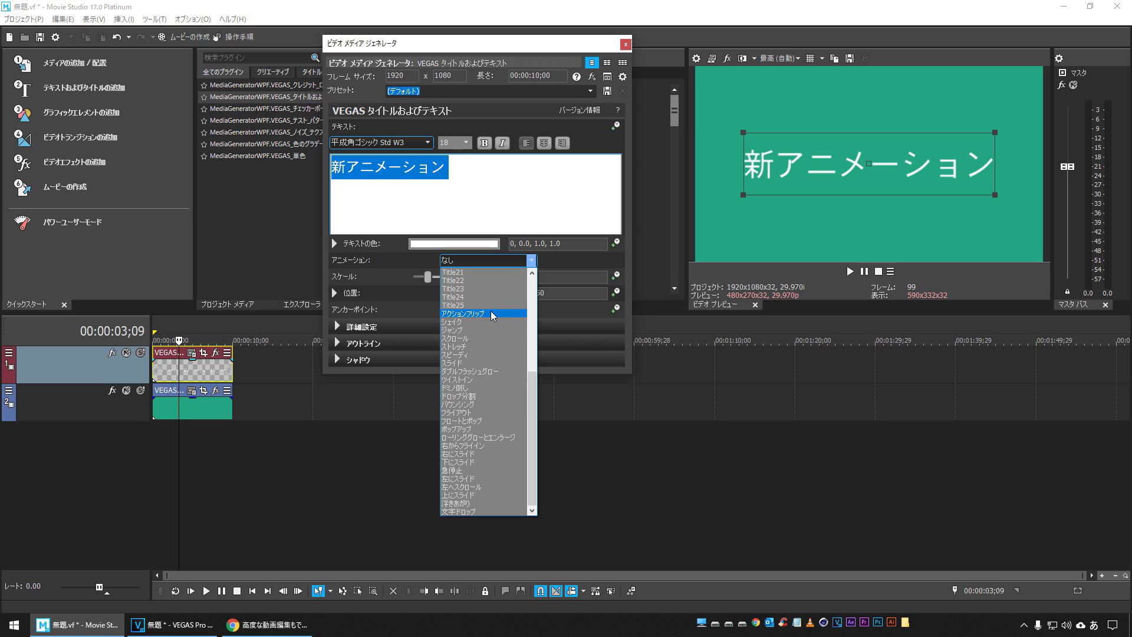
{"action": "left_click", "coordinate": [491, 313]}
{"action": "left_click", "coordinate": [169, 449]}
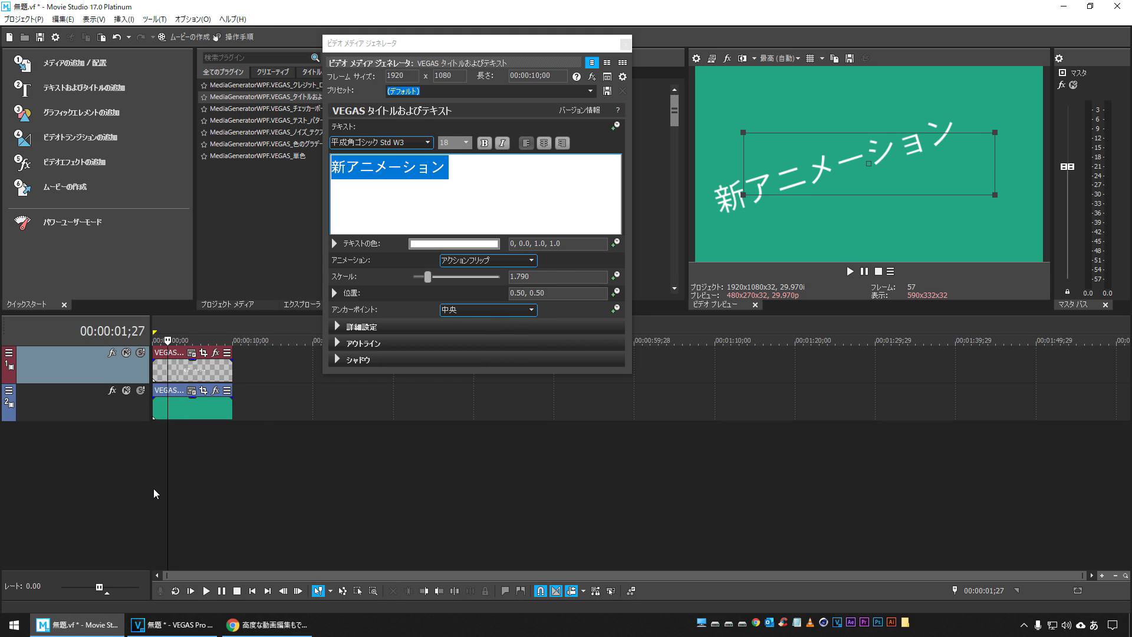
{"action": "scroll", "coordinate": [153, 488], "scroll_direction": "up", "scroll_amount": 2}
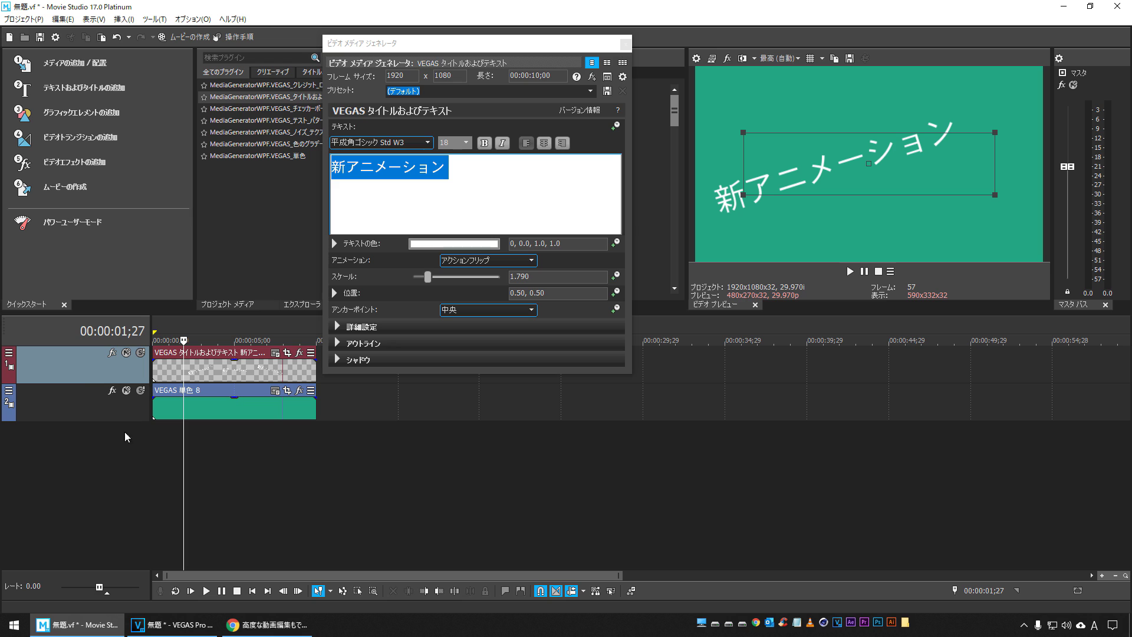
{"action": "left_click", "coordinate": [249, 596]}
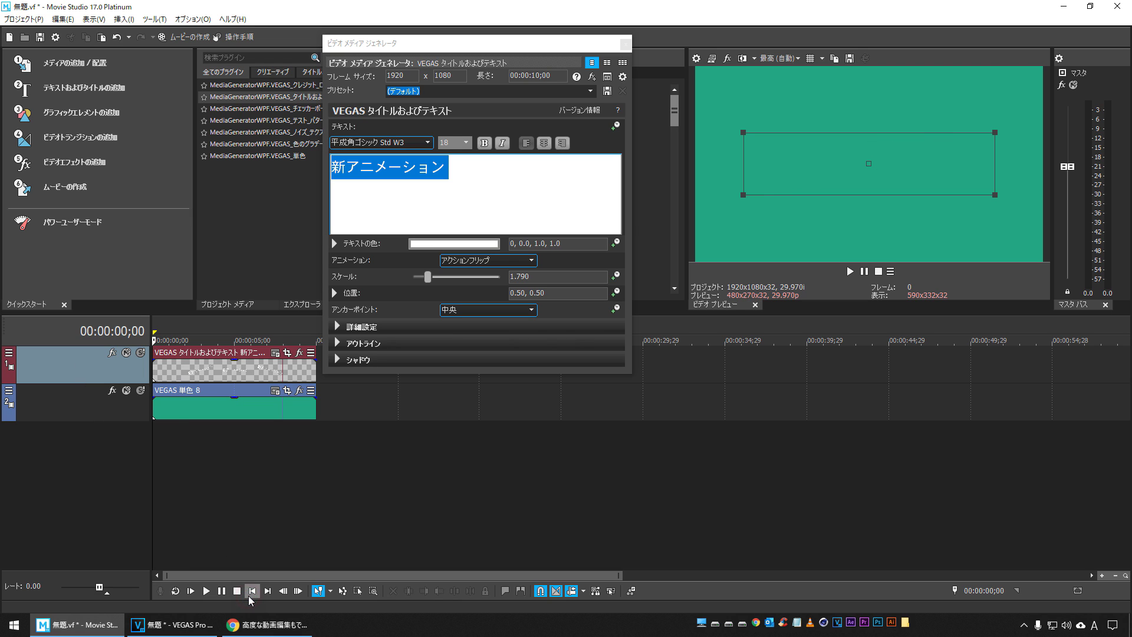
{"action": "key", "text": "space"}
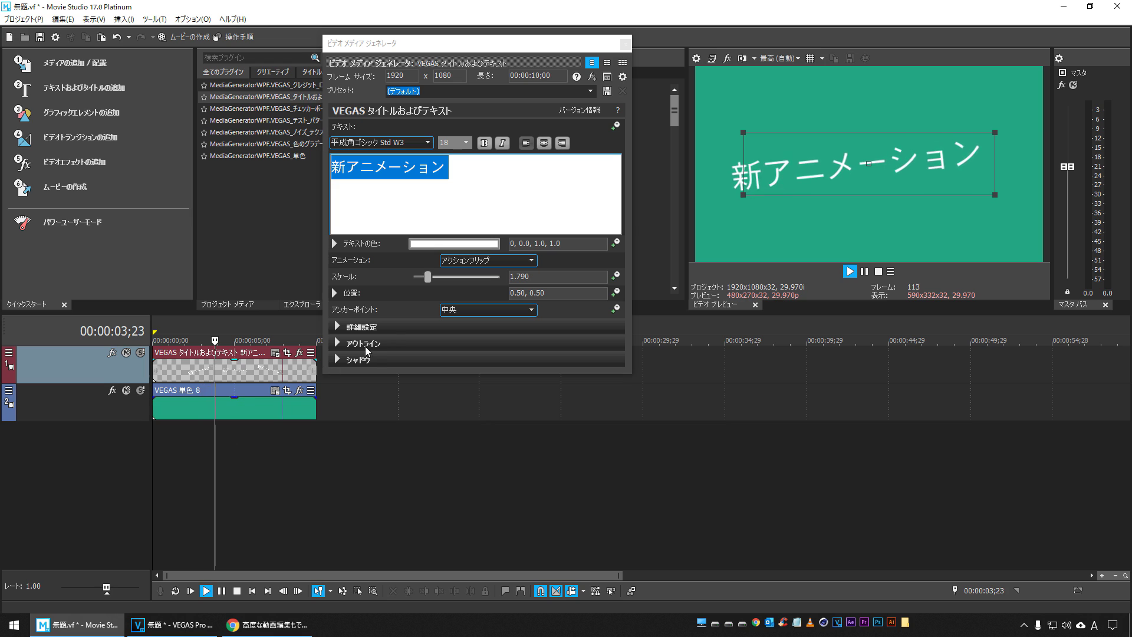
{"action": "key", "text": "space"}
Try the シェイク animation on the title and play it back.
{"action": "left_click", "coordinate": [487, 260]}
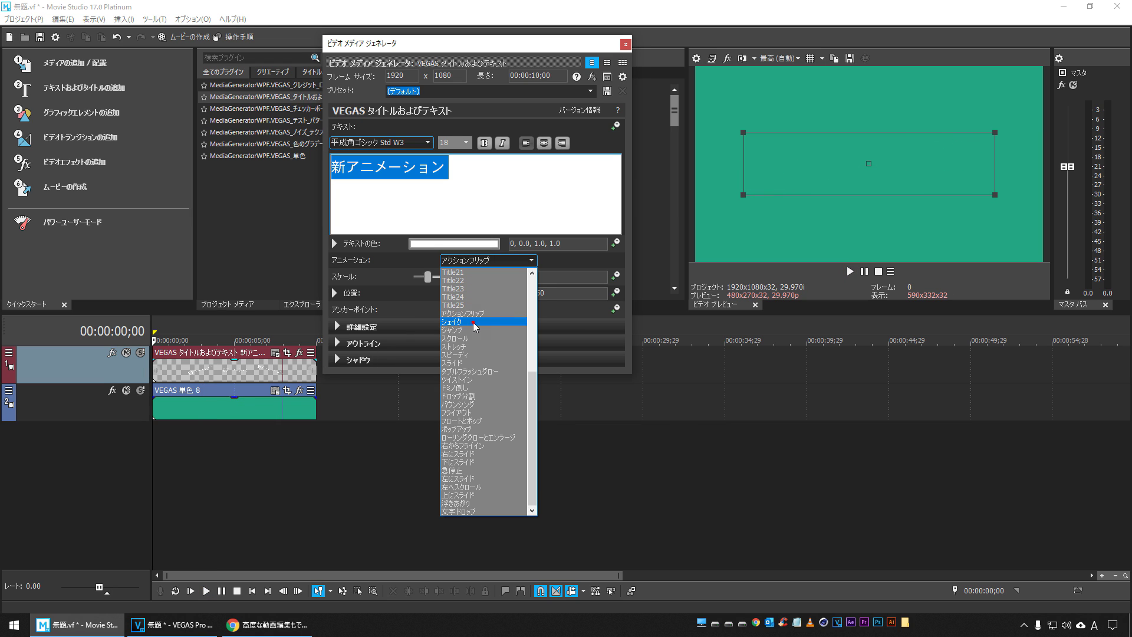
{"action": "left_click", "coordinate": [465, 321]}
{"action": "left_click", "coordinate": [306, 440]}
{"action": "key", "text": "space"}
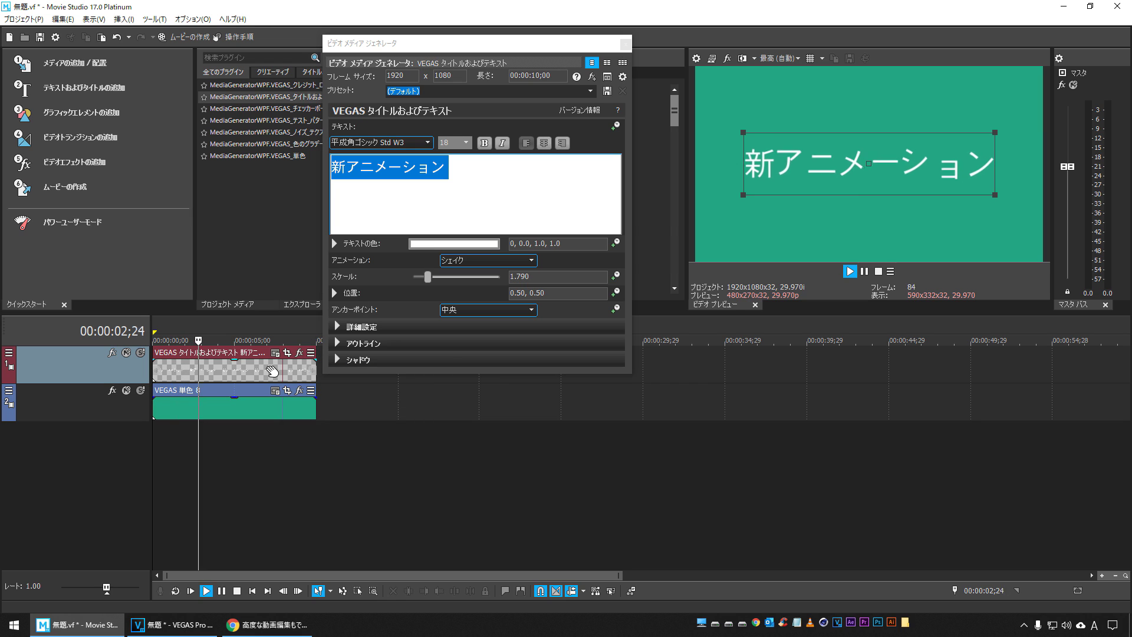
{"action": "key", "text": "space"}
Try the ジャンプ animation on the title and play it from the start.
{"action": "scroll", "coordinate": [469, 264], "scroll_direction": "down", "scroll_amount": 1}
{"action": "key", "text": "space"}
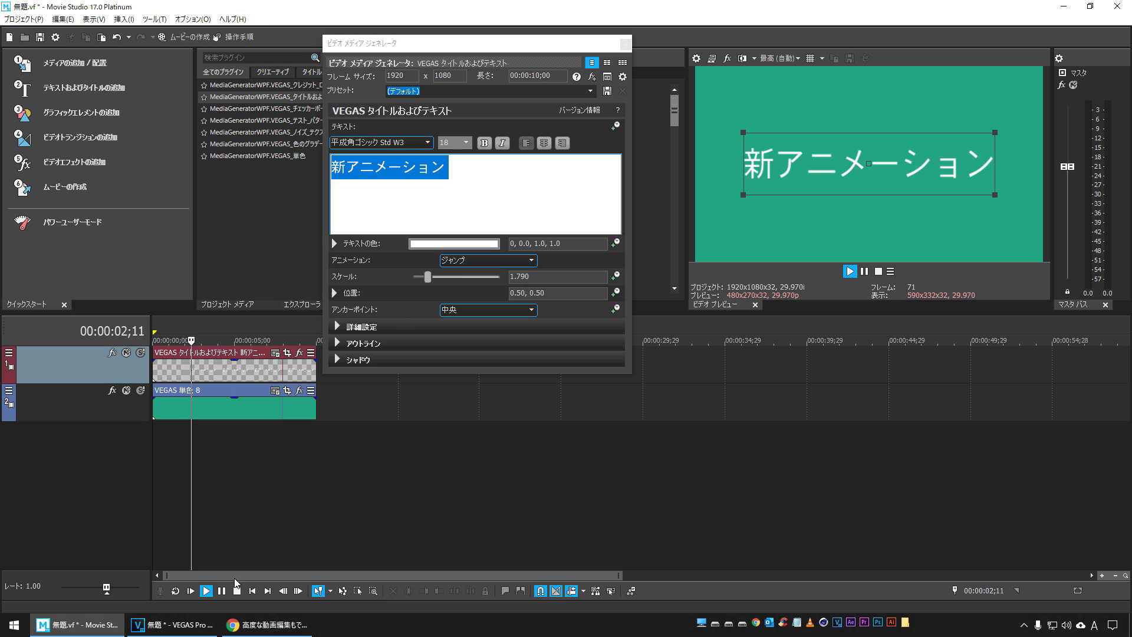
{"action": "left_click", "coordinate": [250, 592]}
{"action": "key", "text": "space"}
Try the Title01 animation preset on the title and replay it several times from the start.
{"action": "left_click", "coordinate": [524, 264]}
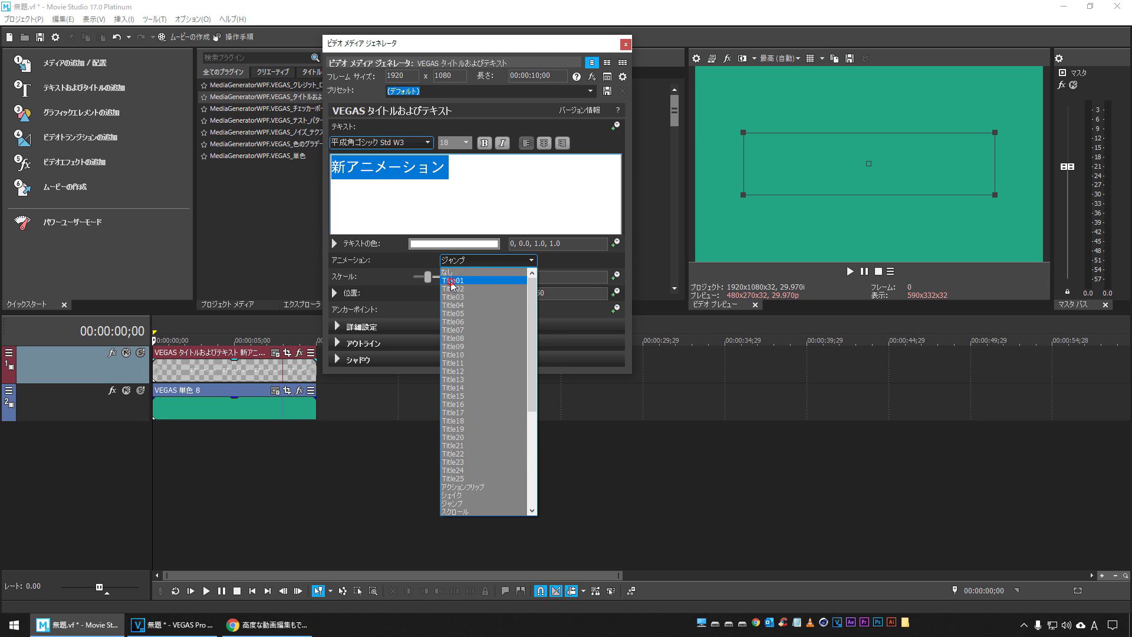
{"action": "left_click", "coordinate": [453, 281]}
{"action": "left_click", "coordinate": [253, 591]}
{"action": "key", "text": "space"}
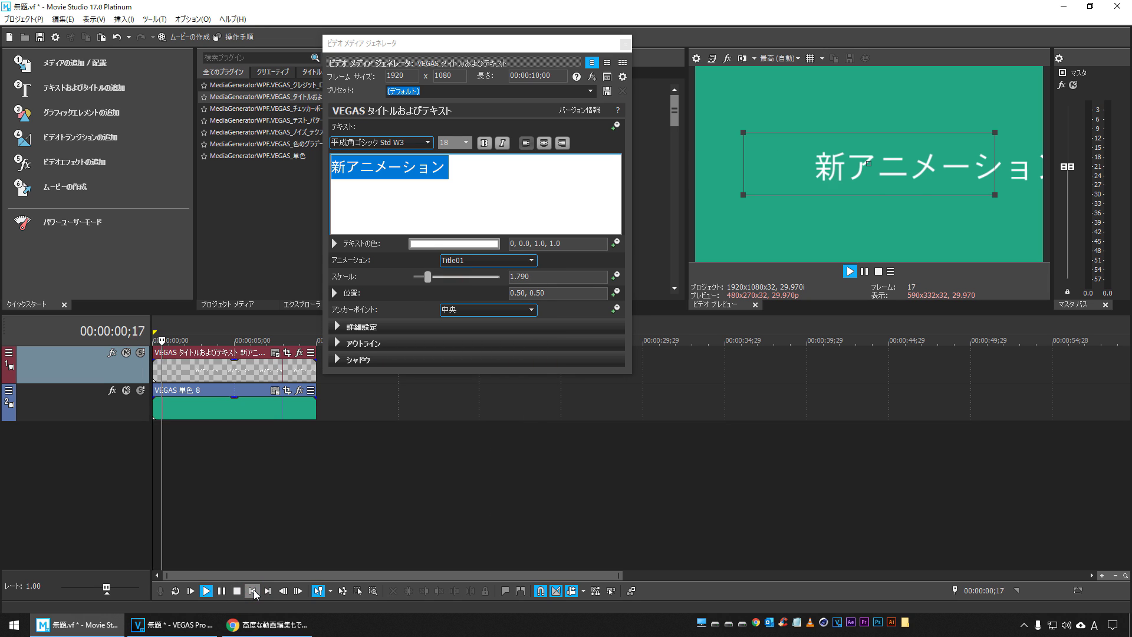
{"action": "left_click", "coordinate": [253, 589]}
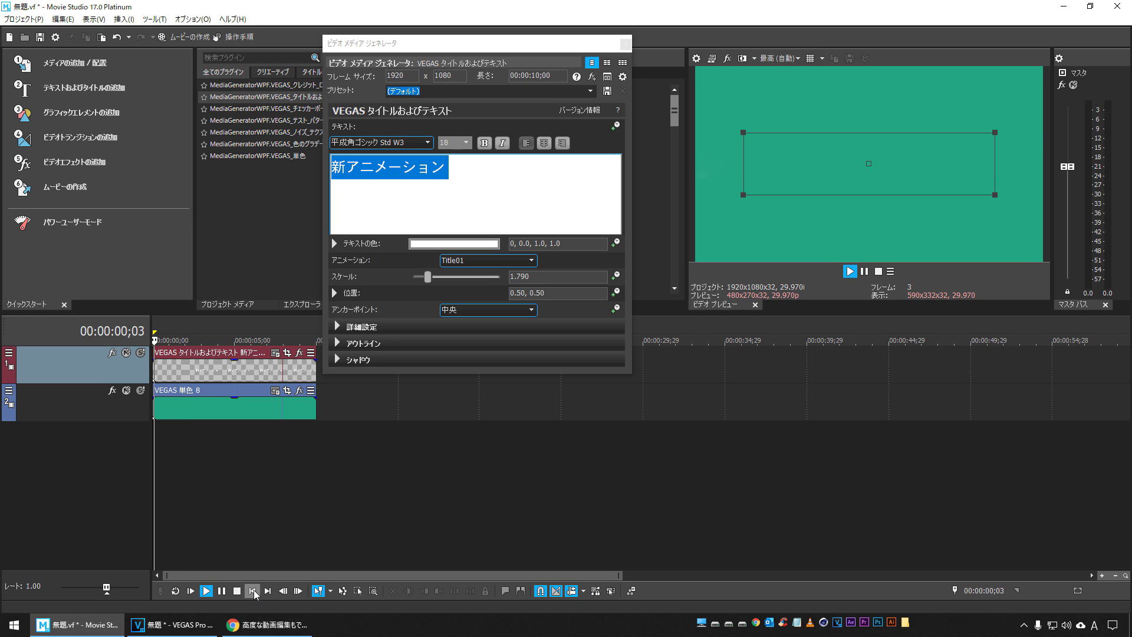
{"action": "left_click", "coordinate": [254, 590]}
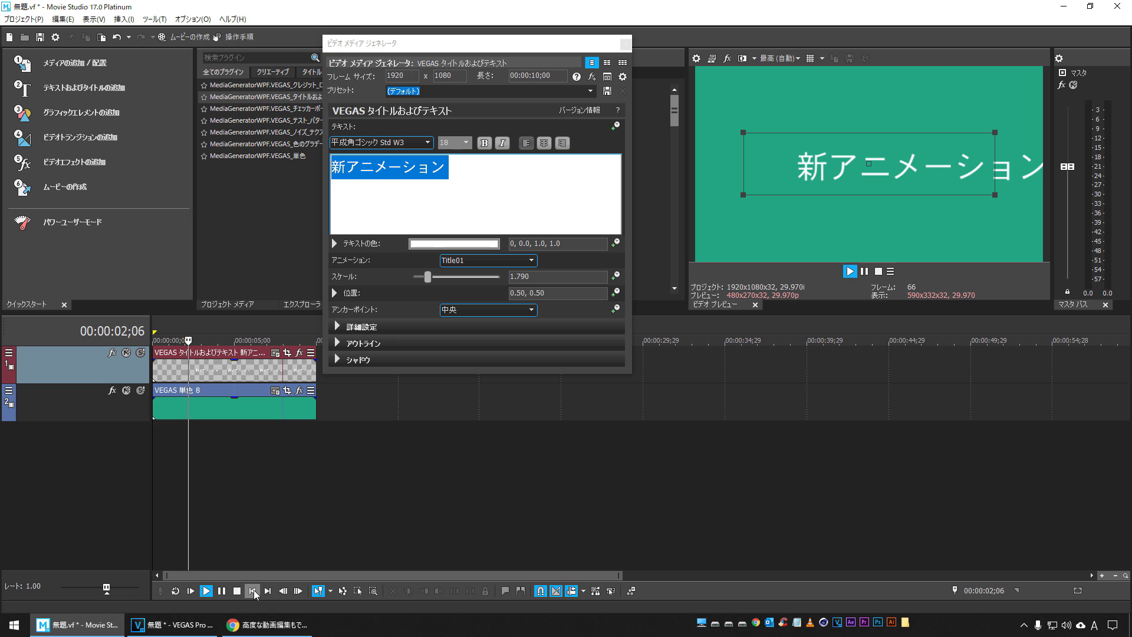
{"action": "key", "text": "space"}
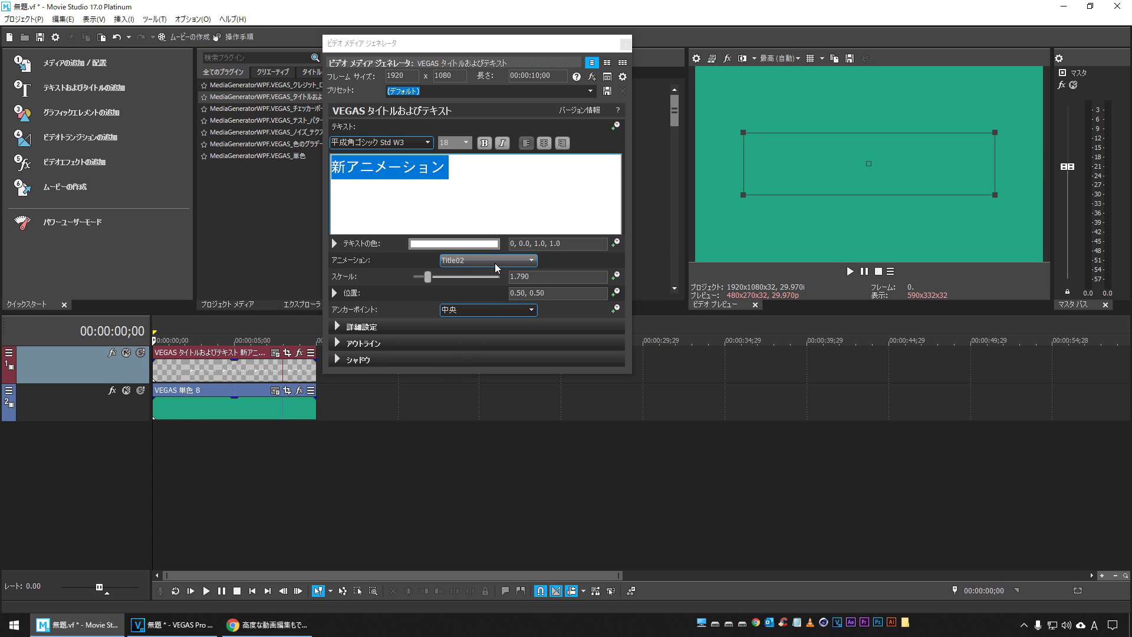
Try the Title02 animation preset on the title and replay it from the start.
{"action": "scroll", "coordinate": [494, 263], "scroll_direction": "down", "scroll_amount": 1}
{"action": "left_click", "coordinate": [253, 590]}
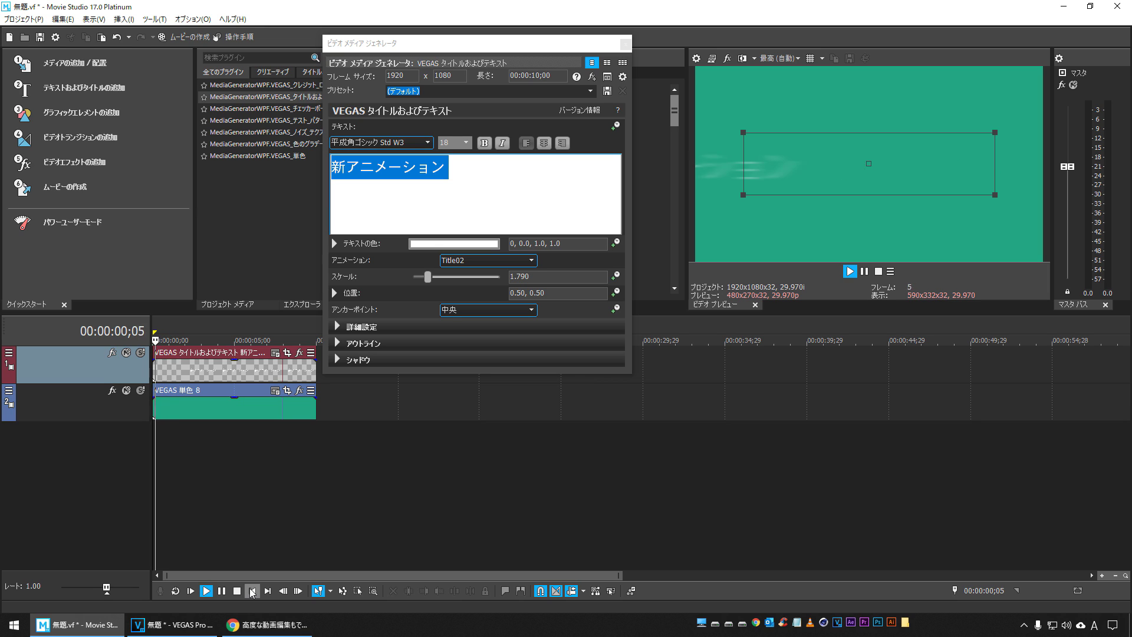
{"action": "key", "text": "space"}
{"action": "left_click", "coordinate": [252, 591]}
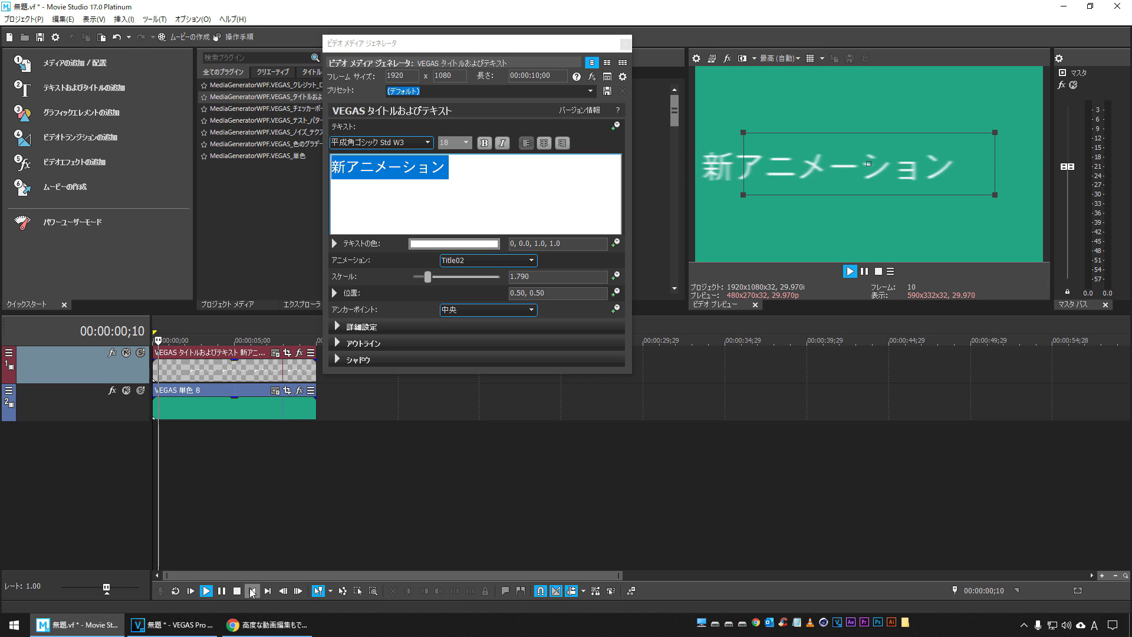
{"action": "key", "text": "space"}
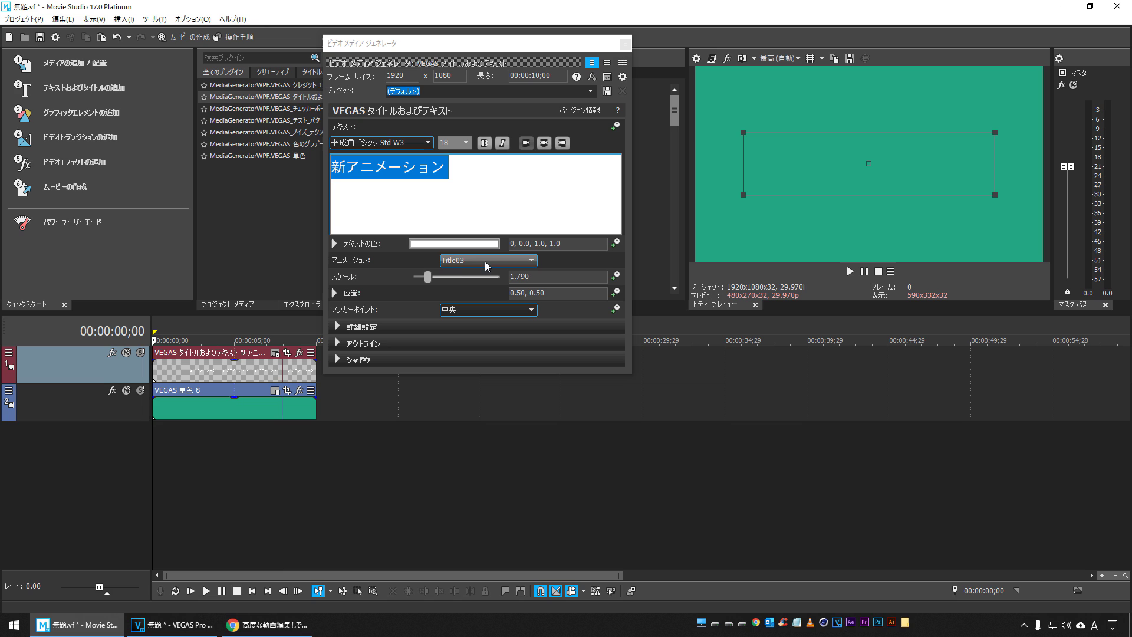
Try the Title03 animation preset on the title and preview the result.
{"action": "scroll", "coordinate": [485, 261], "scroll_direction": "down", "scroll_amount": 1}
{"action": "key", "text": "space"}
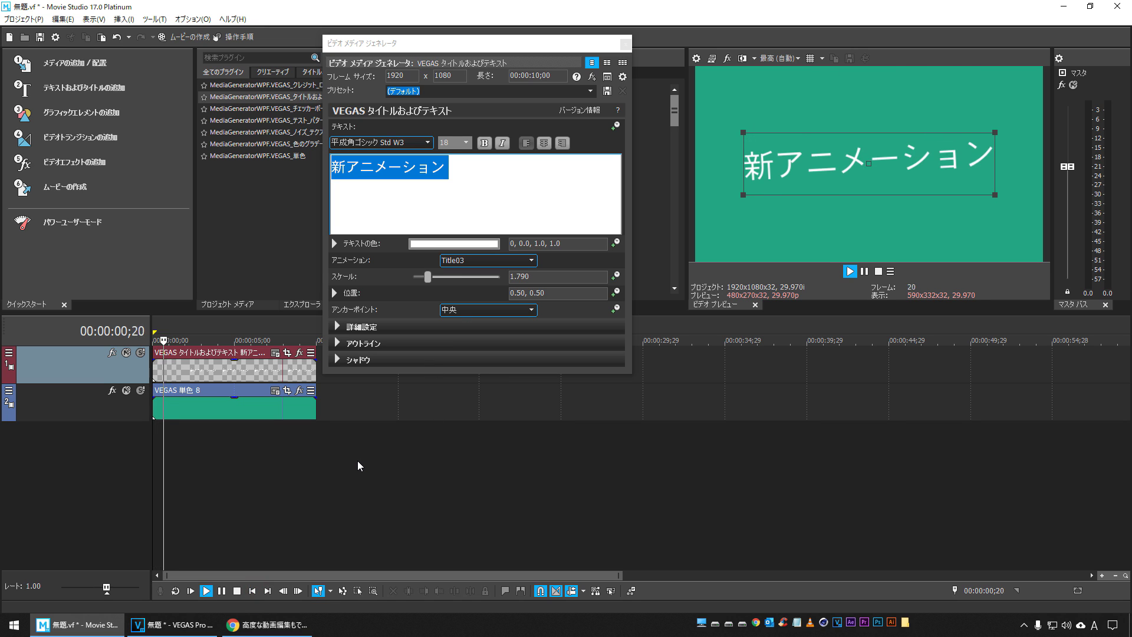
{"action": "key", "text": "space"}
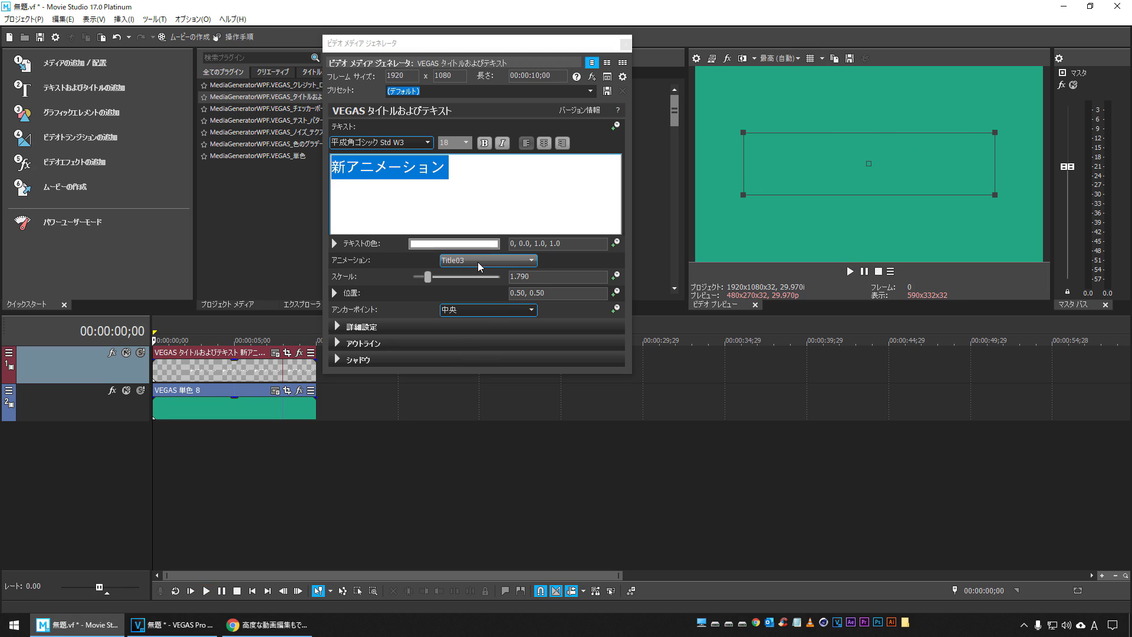
Set the title's animation to Title04, preview it, and move the media generator window clear of the end of the title clip.
{"action": "scroll", "coordinate": [478, 262], "scroll_direction": "down", "scroll_amount": 1}
{"action": "key", "text": "space"}
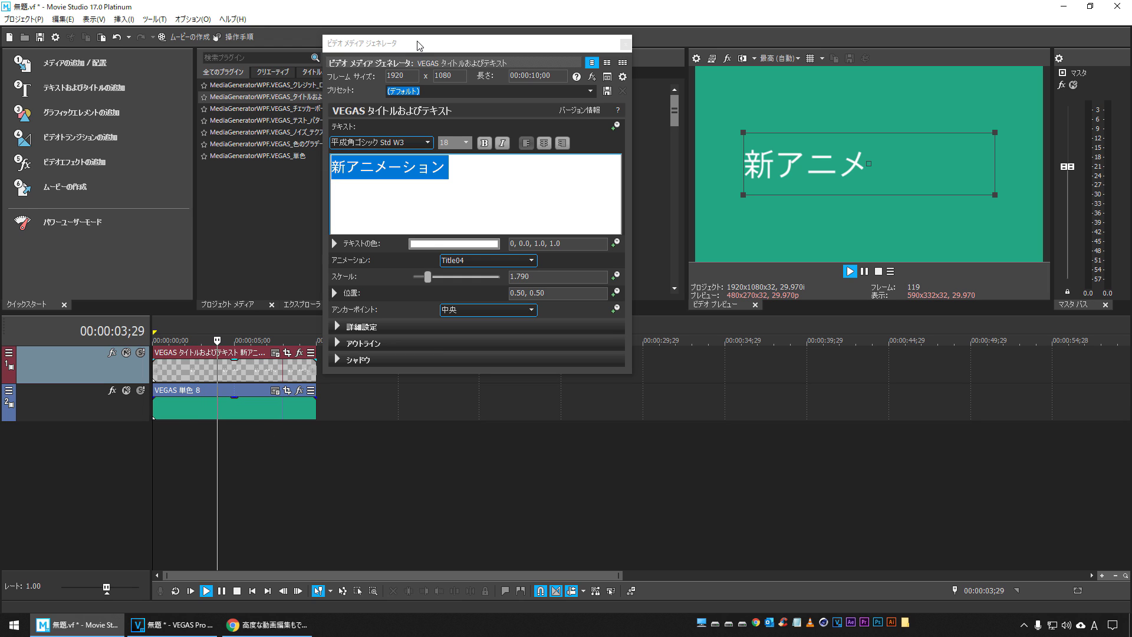
{"action": "key", "text": "space"}
{"action": "left_click_drag", "start_coordinate": [378, 43], "coordinate": [425, 42]}
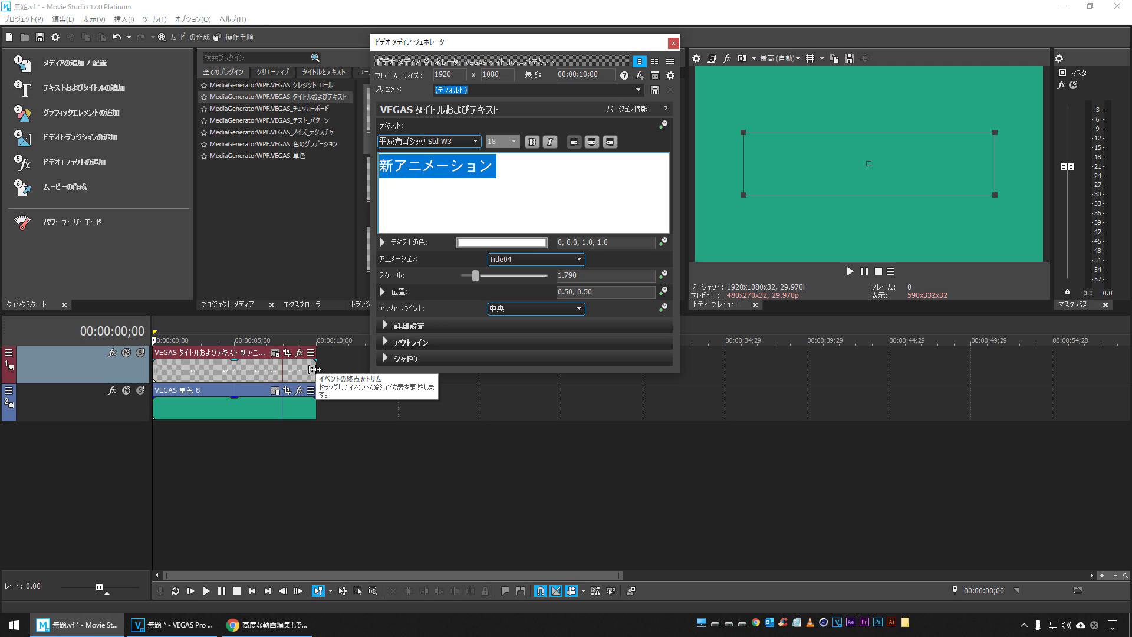
Time-stretch the title clip so it ends at about 10 seconds and replay the Title04 animation.
{"action": "mouse_move", "coordinate": [313, 369]}
{"action": "left_mouse_down"}
{"action": "mouse_move", "coordinate": [206, 369]}
{"action": "mouse_move", "coordinate": [316, 369]}
{"action": "left_mouse_up"}
{"action": "key", "text": "space"}
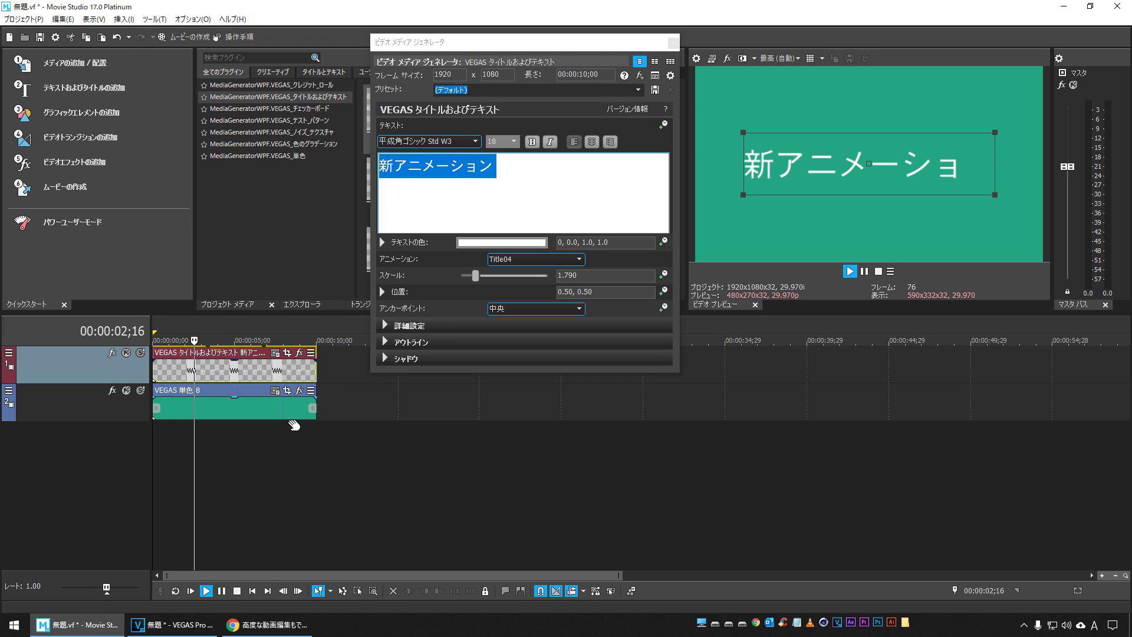
{"action": "key", "text": "space"}
{"action": "key", "text": "space"}
{"action": "key", "text": "space"}
{"action": "key", "text": "space"}
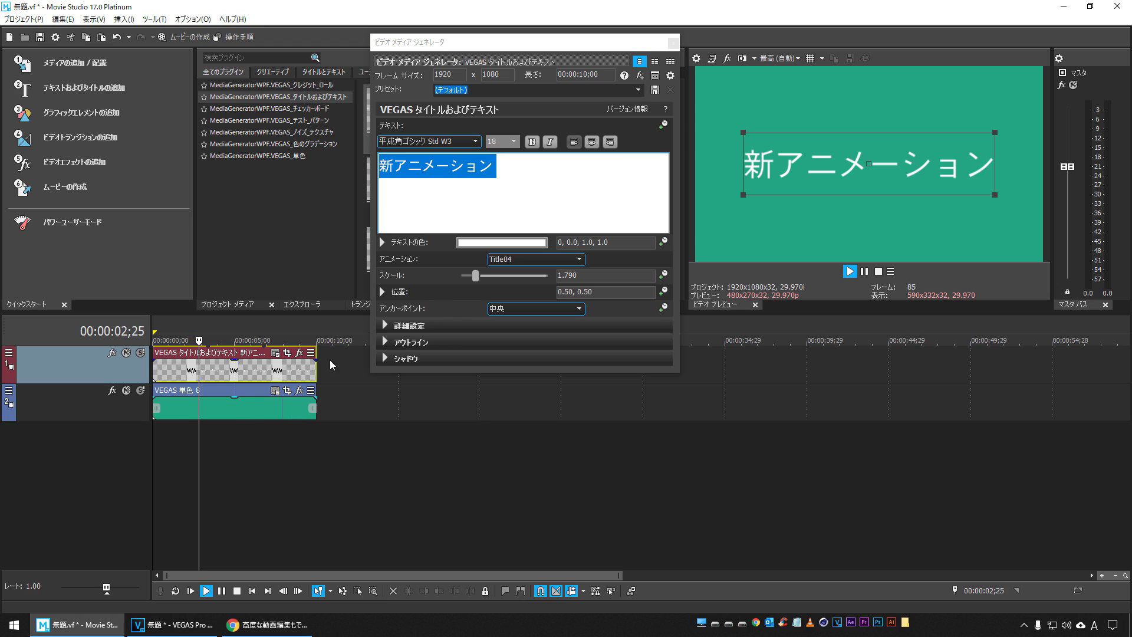
{"action": "key", "text": "space"}
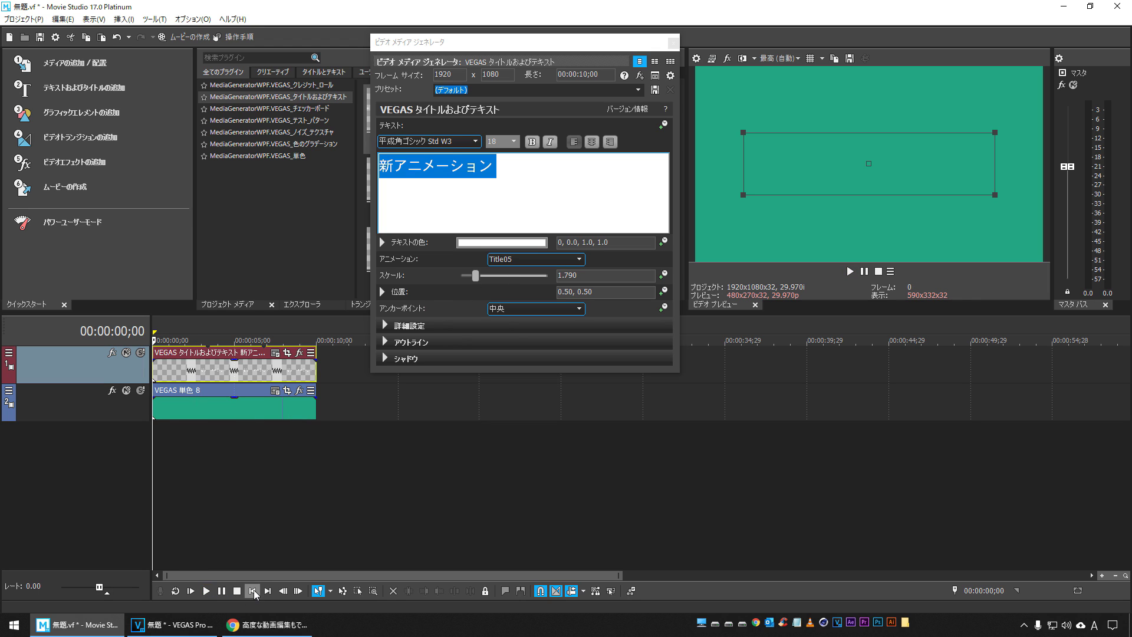
Try the Title05 and Title06 animation presets on the title, previewing each from the start.
{"action": "key", "text": "space"}
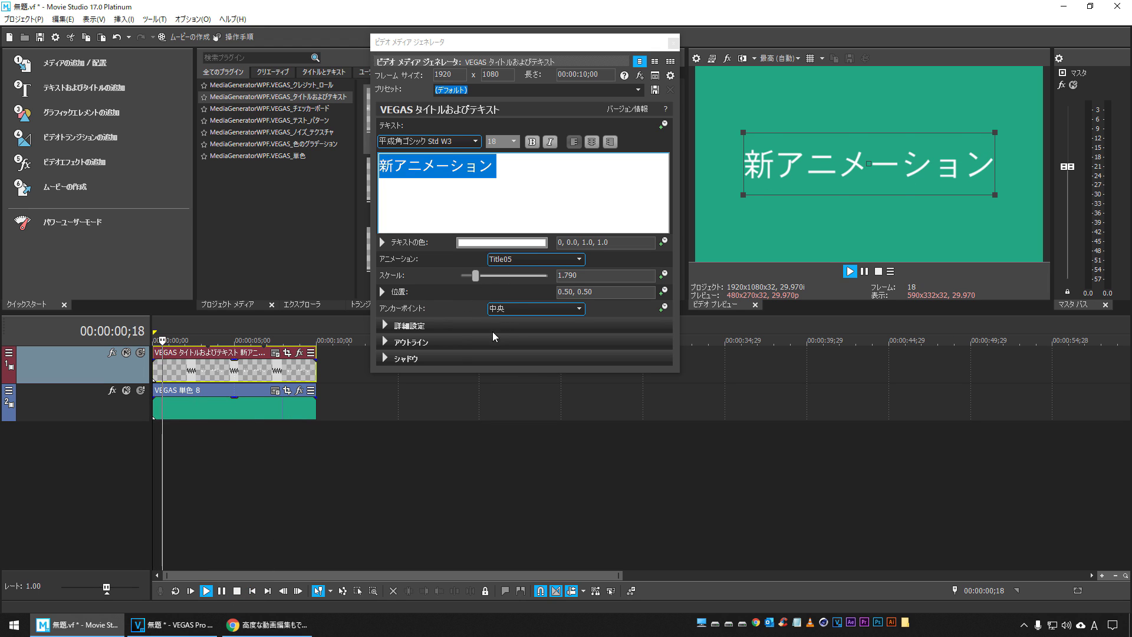
{"action": "key", "text": "space"}
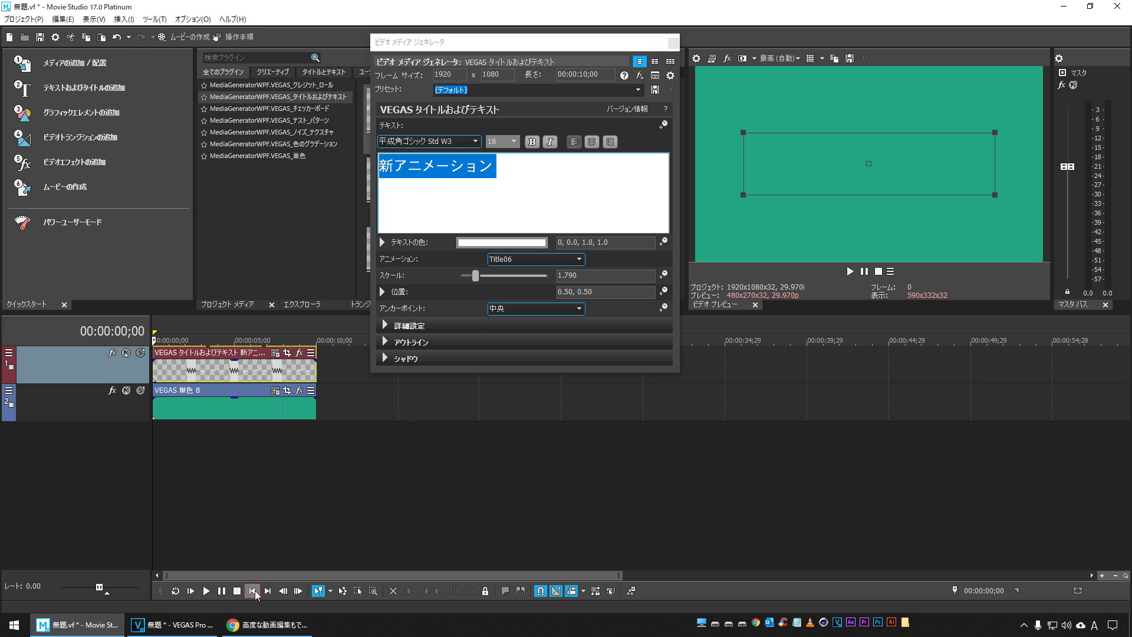
{"action": "key", "text": "space"}
{"action": "key", "text": "space"}
Try the Title07 animation preset on the title and replay it from the start several times.
{"action": "scroll", "coordinate": [531, 265], "scroll_direction": "down", "scroll_amount": 1}
{"action": "key", "text": "space"}
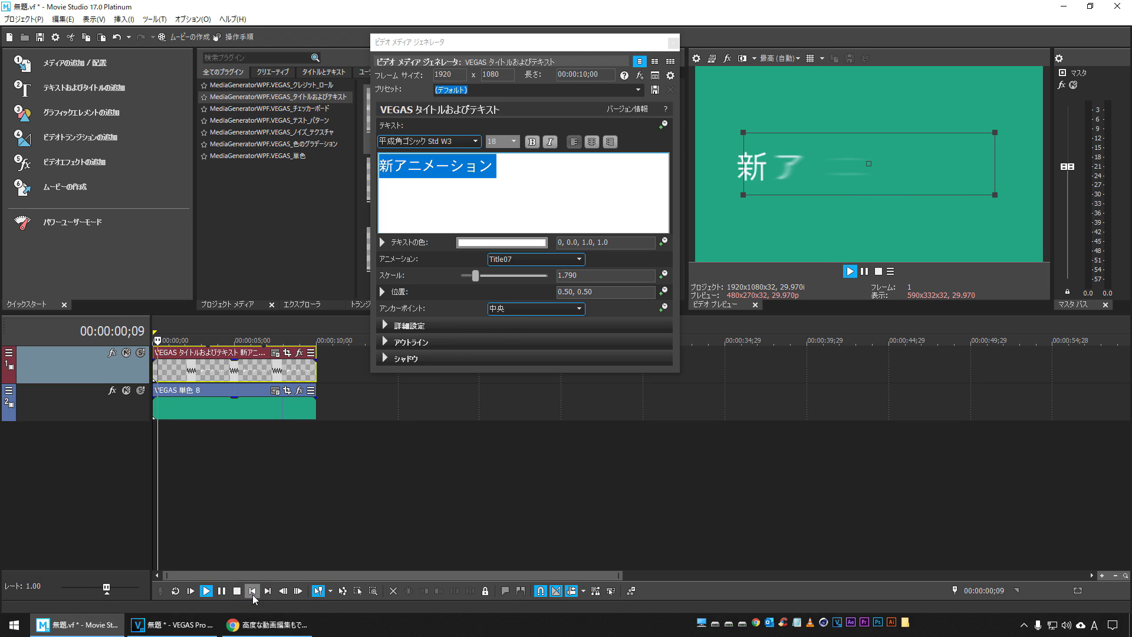
{"action": "left_click", "coordinate": [253, 592]}
{"action": "left_click", "coordinate": [253, 592]}
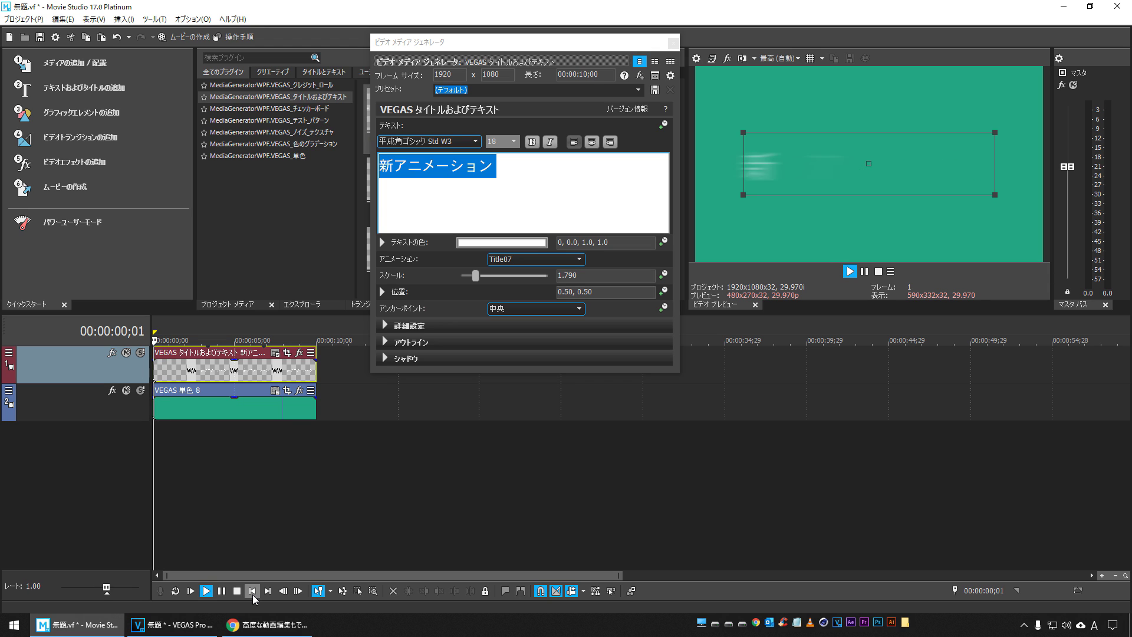
{"action": "key", "text": "space"}
Try the Title08 animation preset on the title and replay it from the start.
{"action": "scroll", "coordinate": [519, 260], "scroll_direction": "down", "scroll_amount": 1}
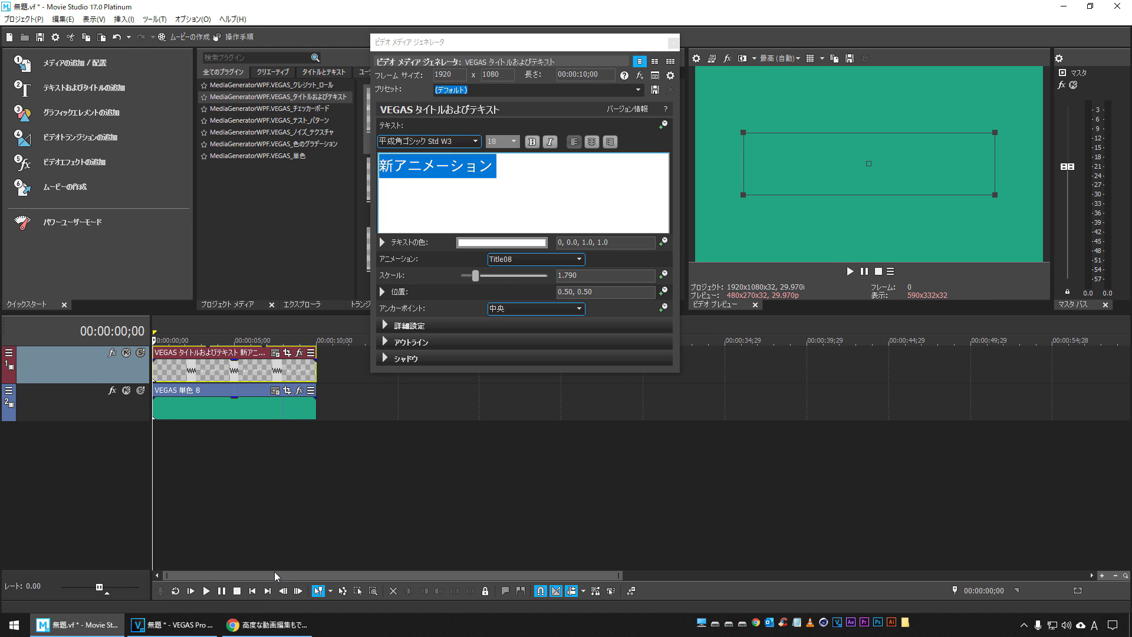
{"action": "key", "text": "space"}
{"action": "left_click", "coordinate": [253, 593]}
{"action": "key", "text": "space"}
Try the Title09 and Title10 animation presets on the title, previewing each from the start.
{"action": "scroll", "coordinate": [536, 264], "scroll_direction": "down", "scroll_amount": 1}
{"action": "key", "text": "space"}
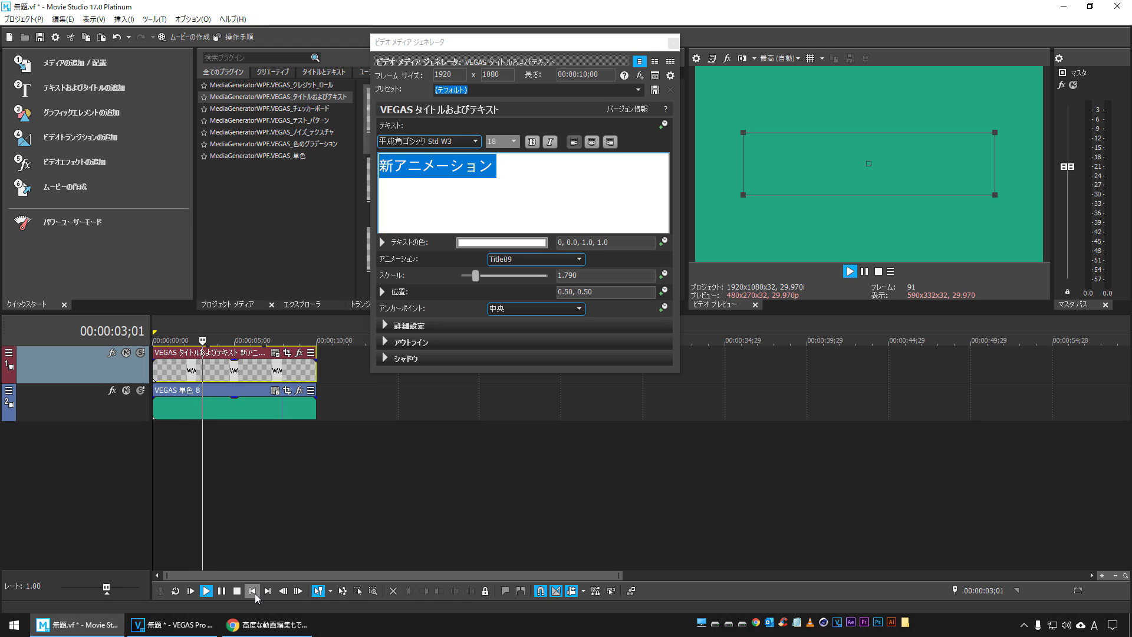
{"action": "key", "text": "space"}
{"action": "scroll", "coordinate": [519, 266], "scroll_direction": "down", "scroll_amount": 1}
{"action": "key", "text": "space"}
{"action": "key", "text": "space"}
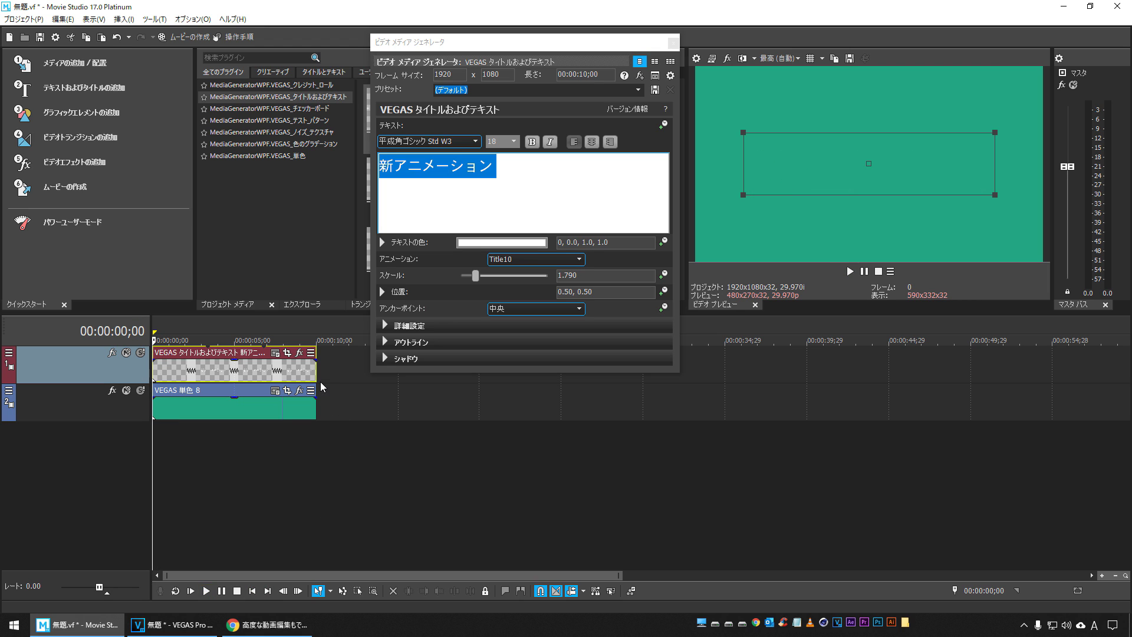
Time-stretch the title clip so it ends at about 20 seconds and replay the Title10 animation.
{"action": "left_click_drag", "start_coordinate": [317, 374], "coordinate": [479, 373]}
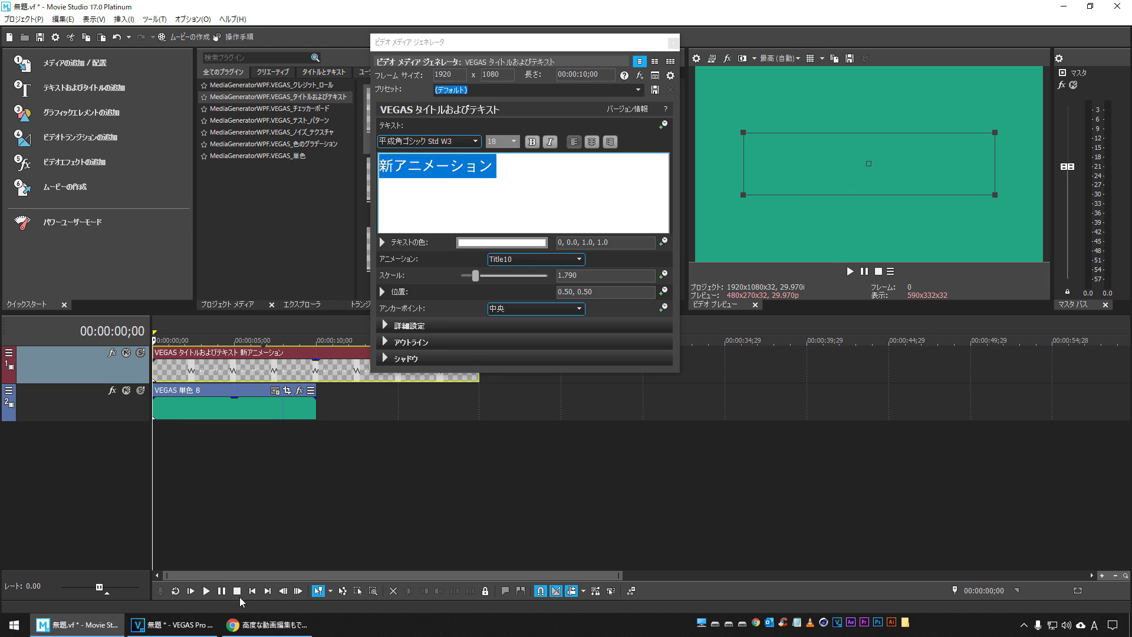
{"action": "key", "text": "space"}
{"action": "key", "text": "space"}
{"action": "key", "text": "space"}
{"action": "key", "text": "space"}
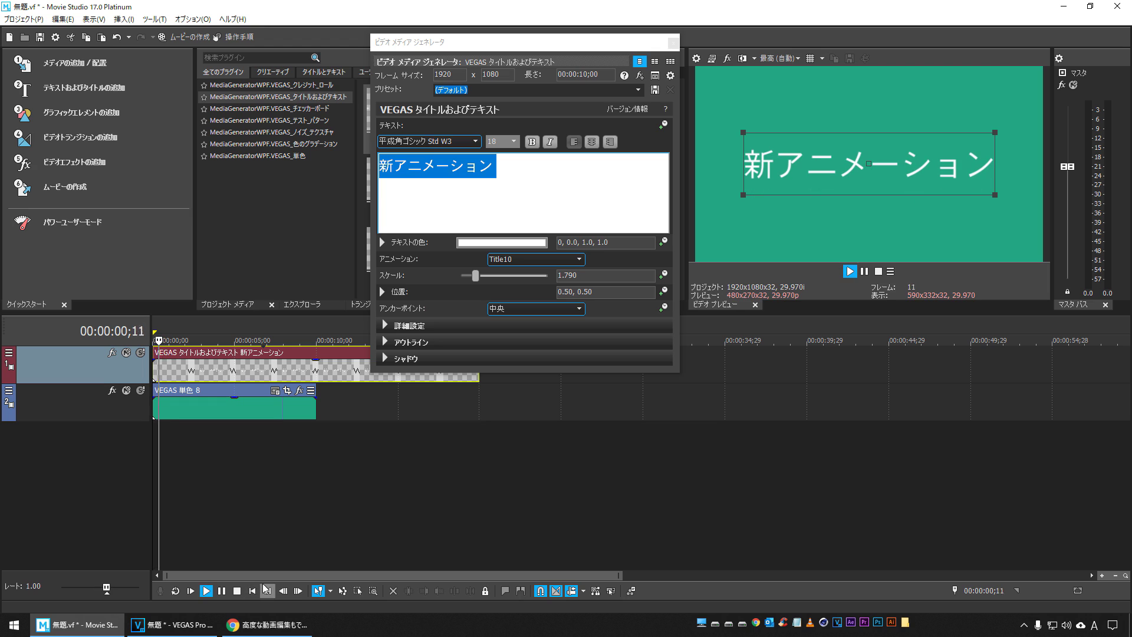
Try the Title11 and Title12 animation presets on the title, replaying each from the start.
{"action": "scroll", "coordinate": [546, 259], "scroll_direction": "down", "scroll_amount": 1}
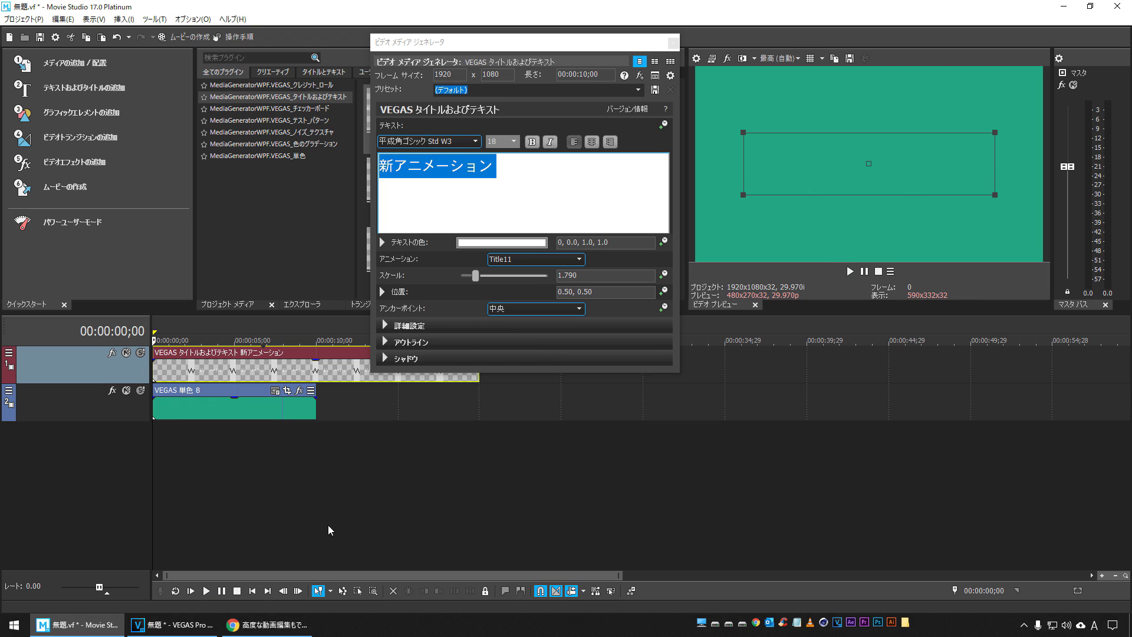
{"action": "key", "text": "space"}
{"action": "left_click", "coordinate": [252, 592]}
{"action": "scroll", "coordinate": [541, 258], "scroll_direction": "down", "scroll_amount": 1}
{"action": "key", "text": "space"}
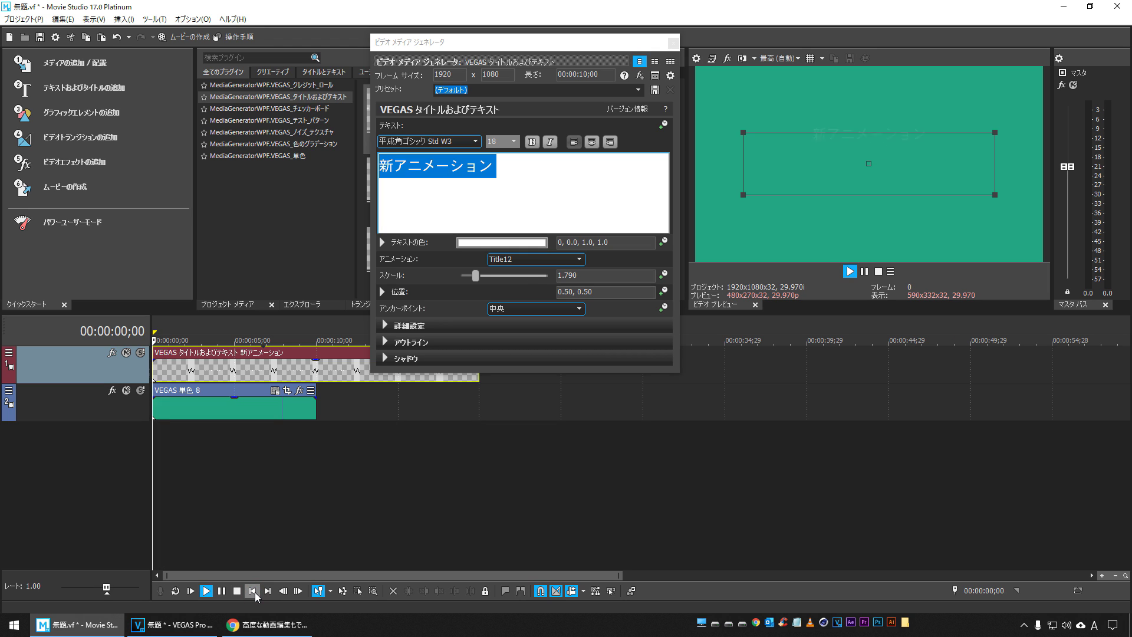
{"action": "left_click", "coordinate": [254, 593]}
Try the Title13 animation preset on the title and replay it from the start.
{"action": "scroll", "coordinate": [505, 263], "scroll_direction": "down", "scroll_amount": 1}
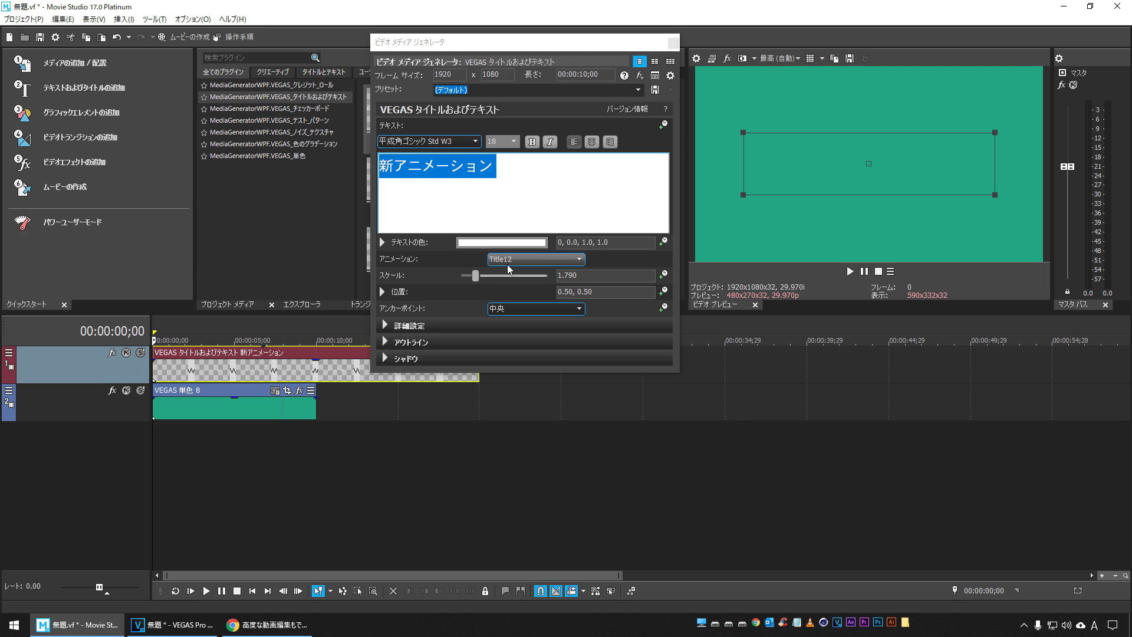
{"action": "key", "text": "space"}
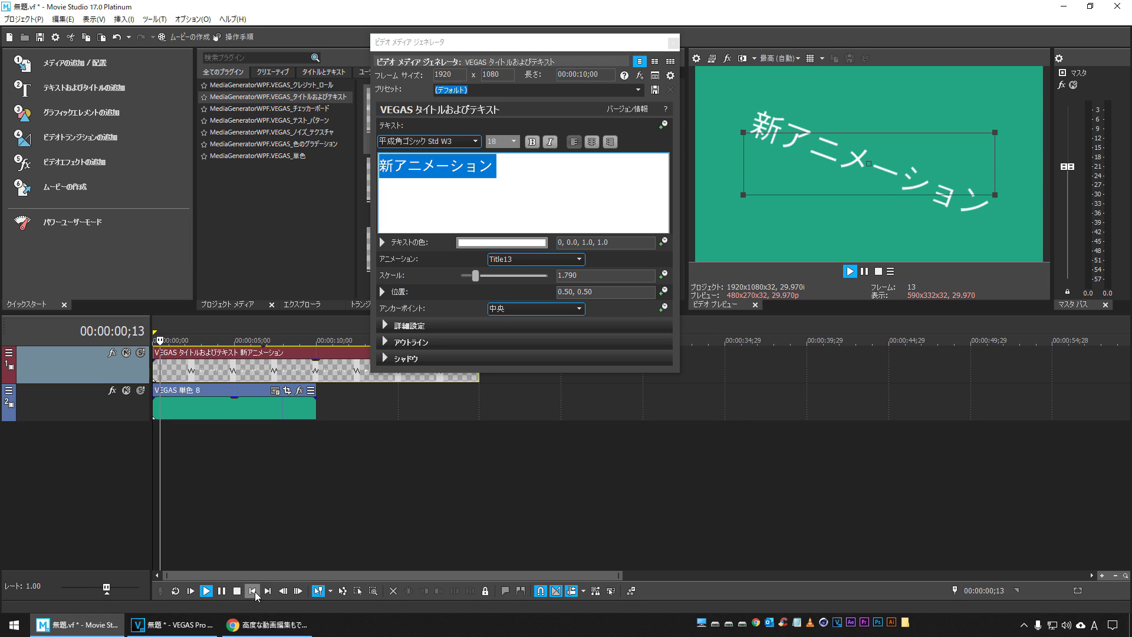
{"action": "left_click", "coordinate": [253, 591]}
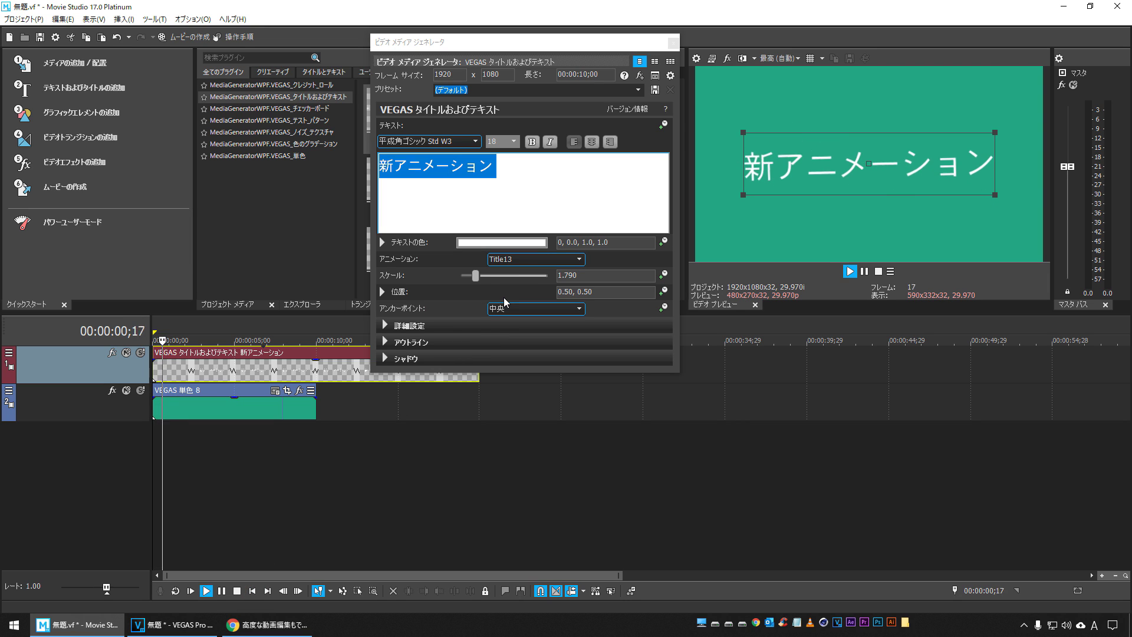
{"action": "key", "text": "space"}
Shorten the stretched title clip so it ends at about 12 seconds and preview the Title13 animation again.
{"action": "left_click_drag", "start_coordinate": [479, 378], "coordinate": [343, 377]}
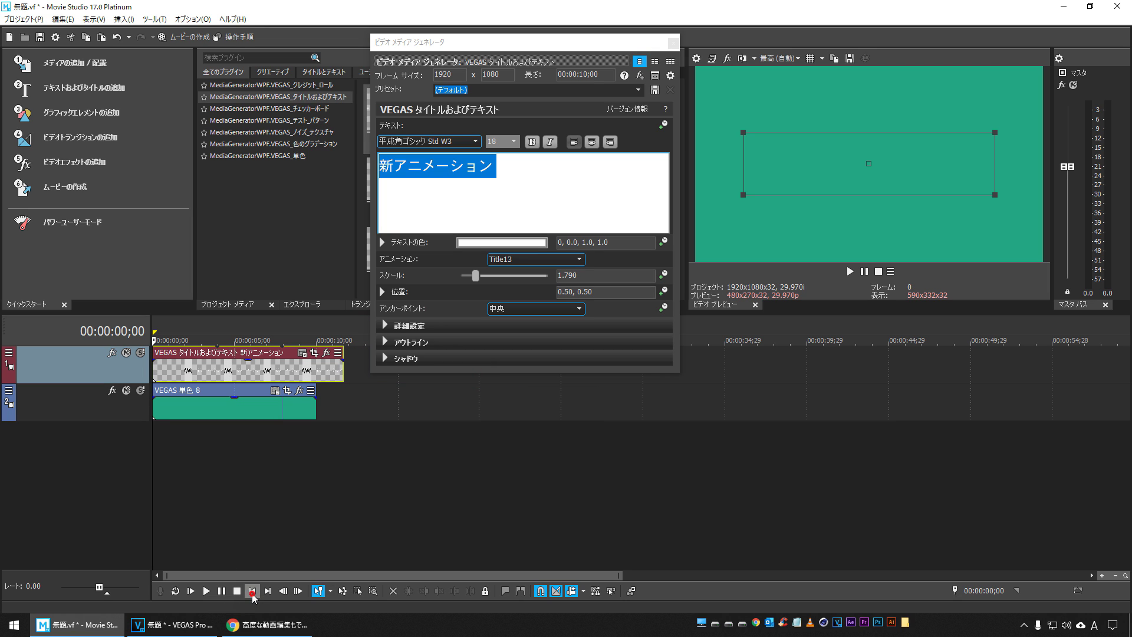
{"action": "key", "text": "space"}
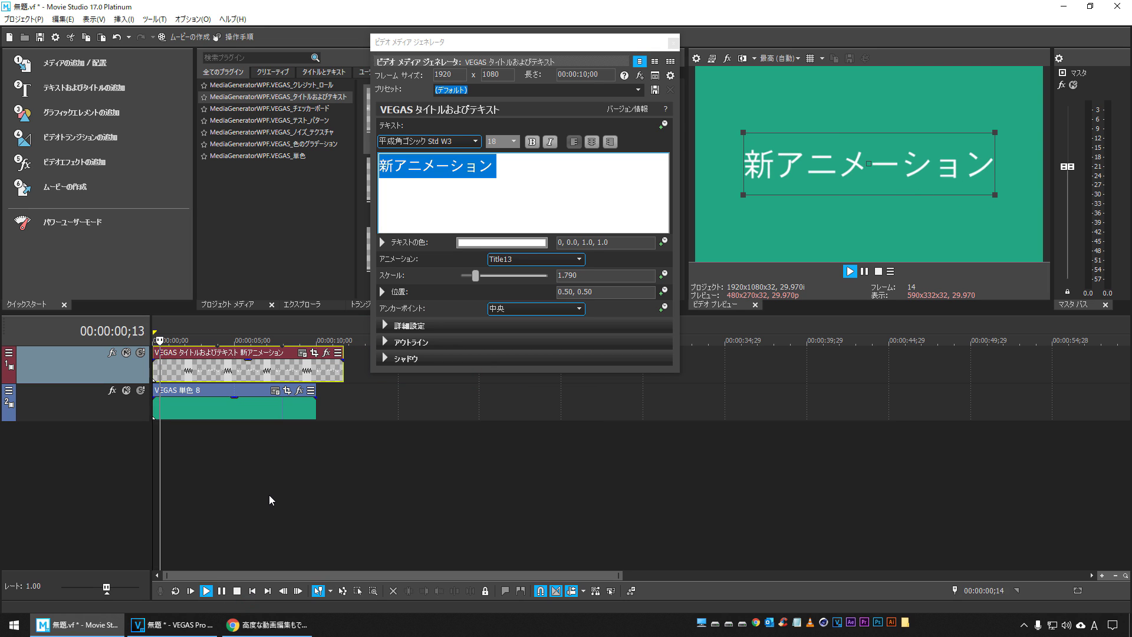
{"action": "key", "text": "space"}
Try the Title14 animation preset on the title and play it several times.
{"action": "scroll", "coordinate": [513, 264], "scroll_direction": "down", "scroll_amount": 1}
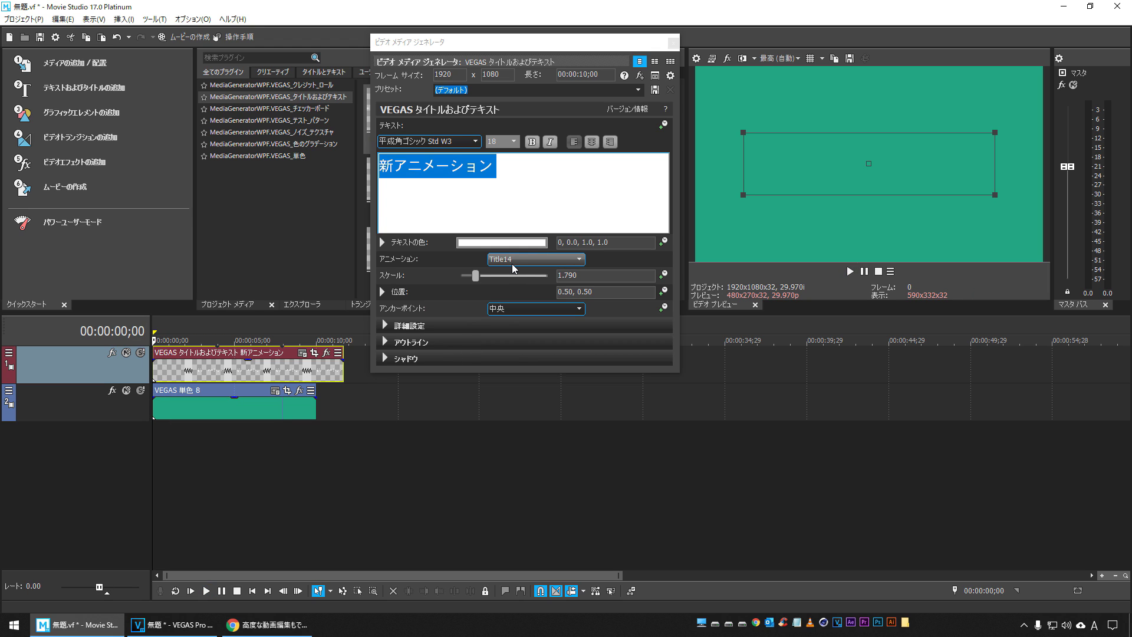
{"action": "key", "text": "space"}
{"action": "key", "text": "space"}
{"action": "key", "text": "space"}
{"action": "key", "text": "space"}
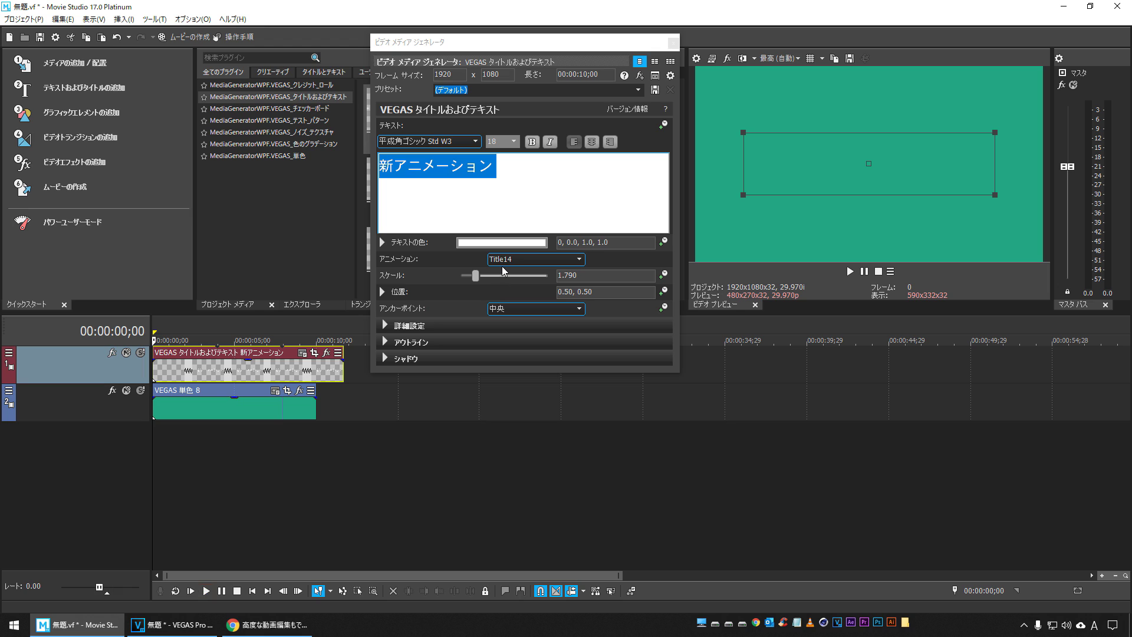
Try the Title15 animation preset on the title and preview it from the start.
{"action": "scroll", "coordinate": [503, 264], "scroll_direction": "down", "scroll_amount": 1}
{"action": "left_click", "coordinate": [247, 595]}
{"action": "key", "text": "space"}
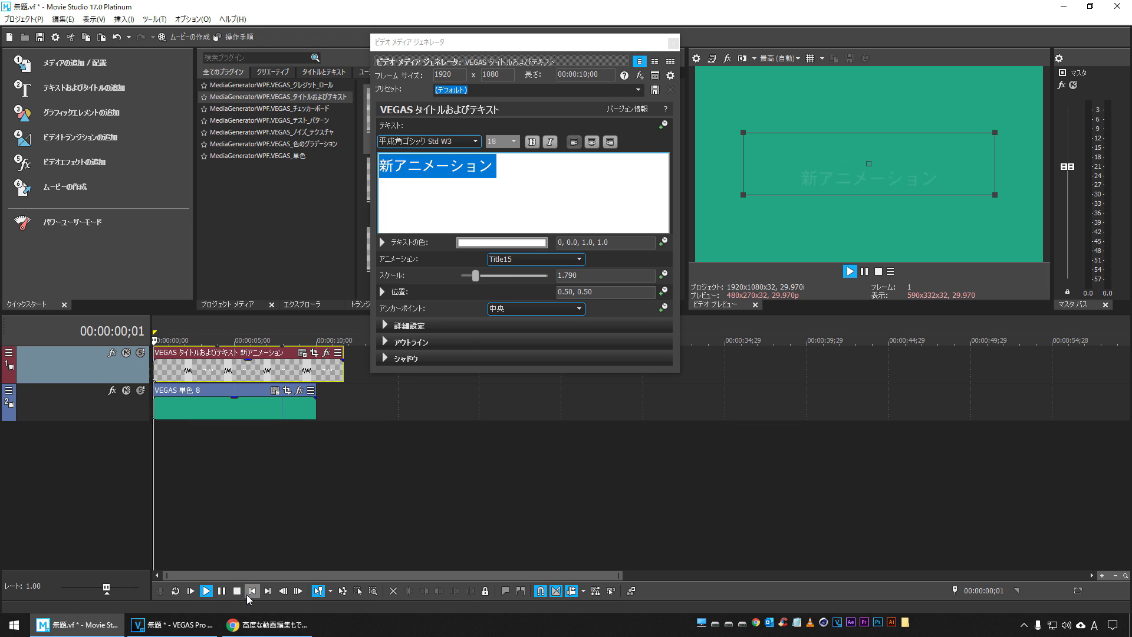
{"action": "key", "text": "space"}
{"action": "key", "text": "space"}
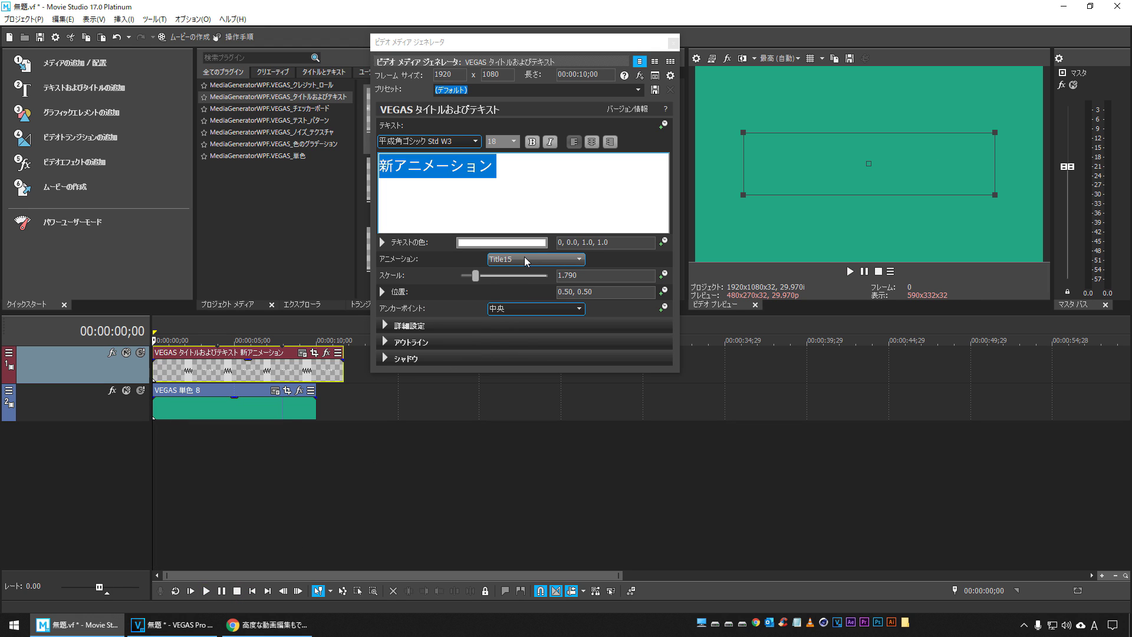
Try the Title16 animation preset on the title and replay it several times from the start.
{"action": "scroll", "coordinate": [519, 262], "scroll_direction": "down", "scroll_amount": 1}
{"action": "left_click", "coordinate": [251, 592]}
{"action": "key", "text": "space"}
{"action": "key", "text": "space"}
{"action": "key", "text": "space"}
{"action": "key", "text": "space"}
Try the Title17 animation preset on the title and replay it from the start.
{"action": "scroll", "coordinate": [537, 257], "scroll_direction": "down", "scroll_amount": 1}
{"action": "key", "text": "space"}
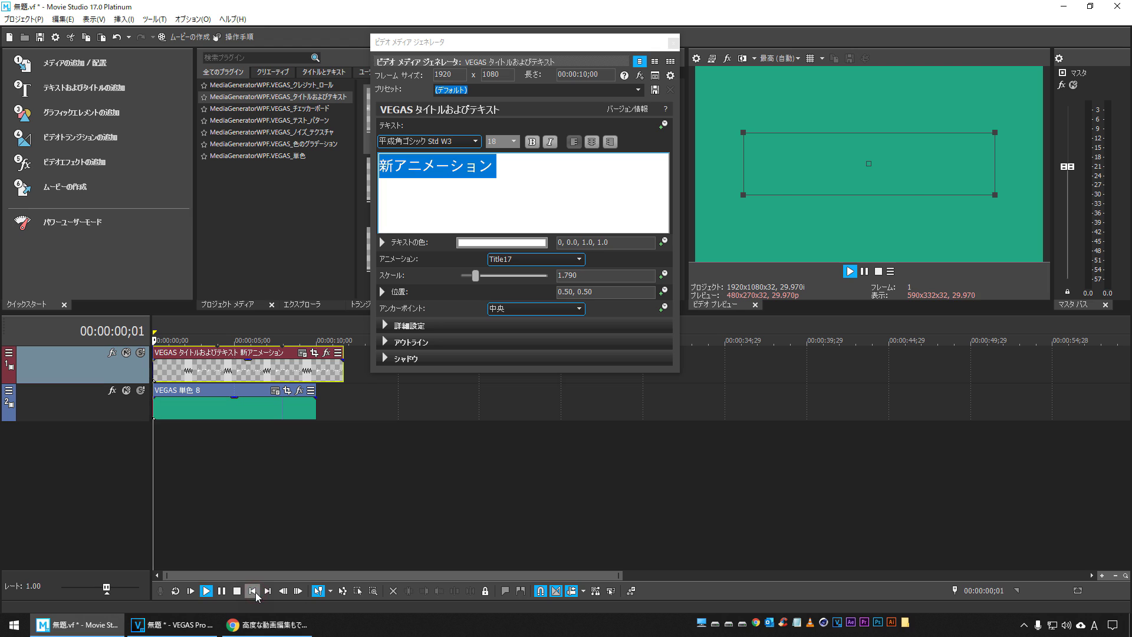
{"action": "key", "text": "space"}
{"action": "key", "text": "space"}
{"action": "key", "text": "space"}
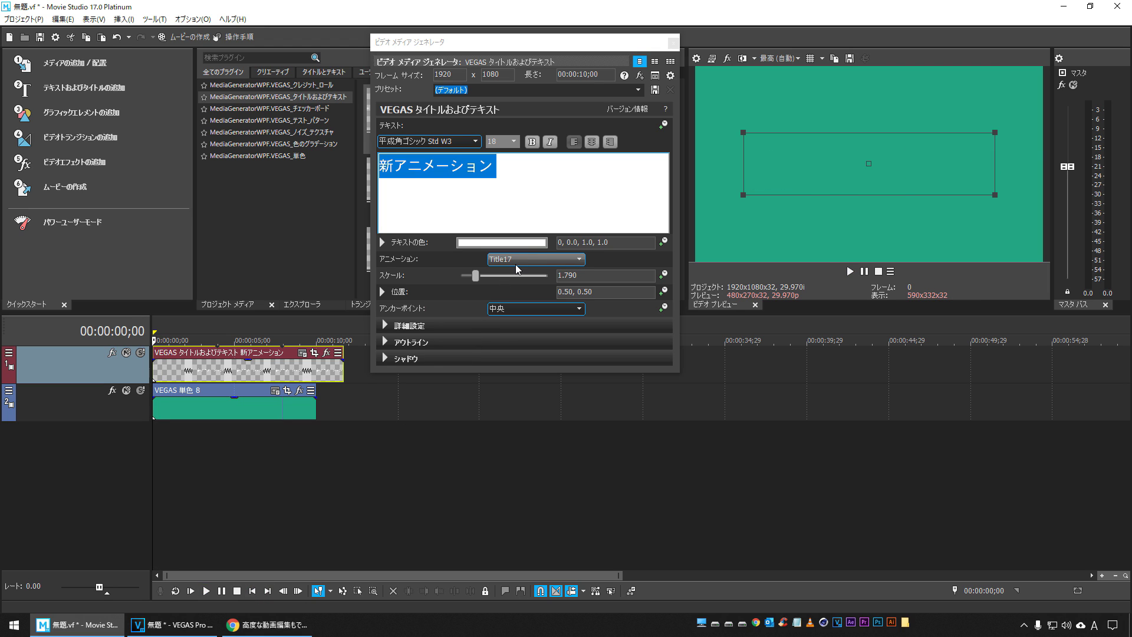
Try the Title18 and Title19 animation presets on the title, previewing each from the start.
{"action": "scroll", "coordinate": [524, 257], "scroll_direction": "down", "scroll_amount": 1}
{"action": "key", "text": "space"}
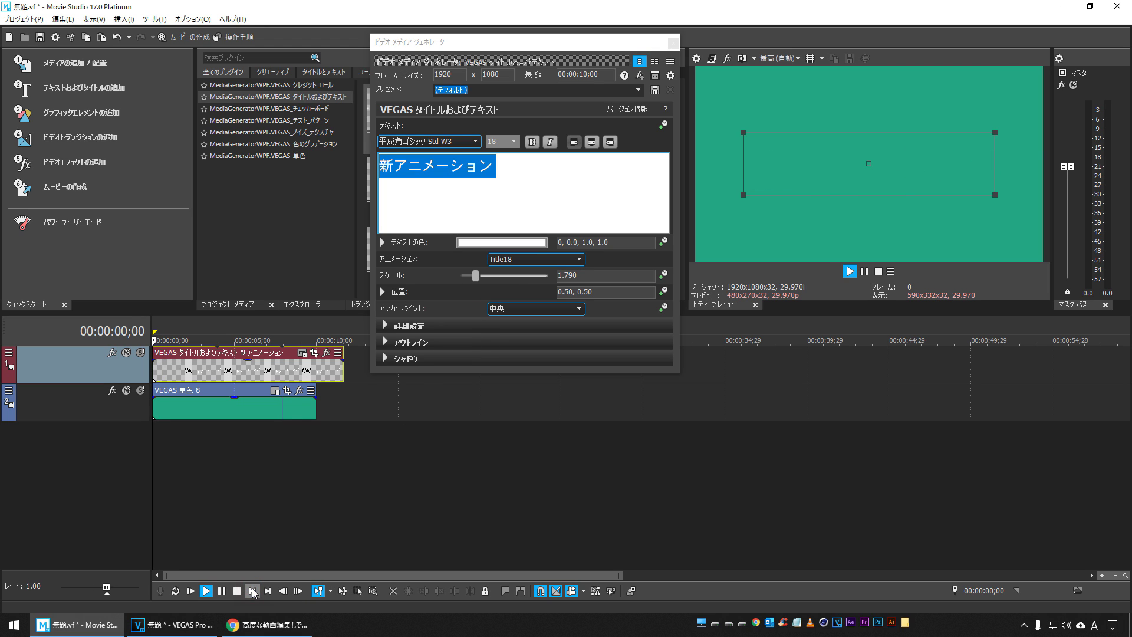
{"action": "key", "text": "space"}
{"action": "scroll", "coordinate": [533, 255], "scroll_direction": "down", "scroll_amount": 1}
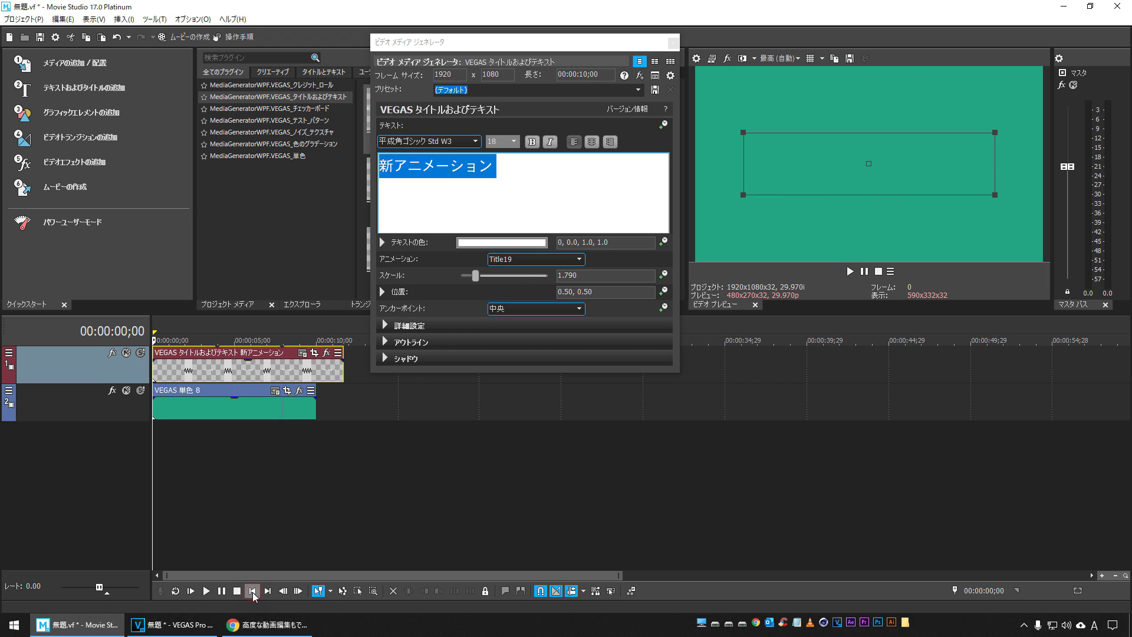
{"action": "key", "text": "space"}
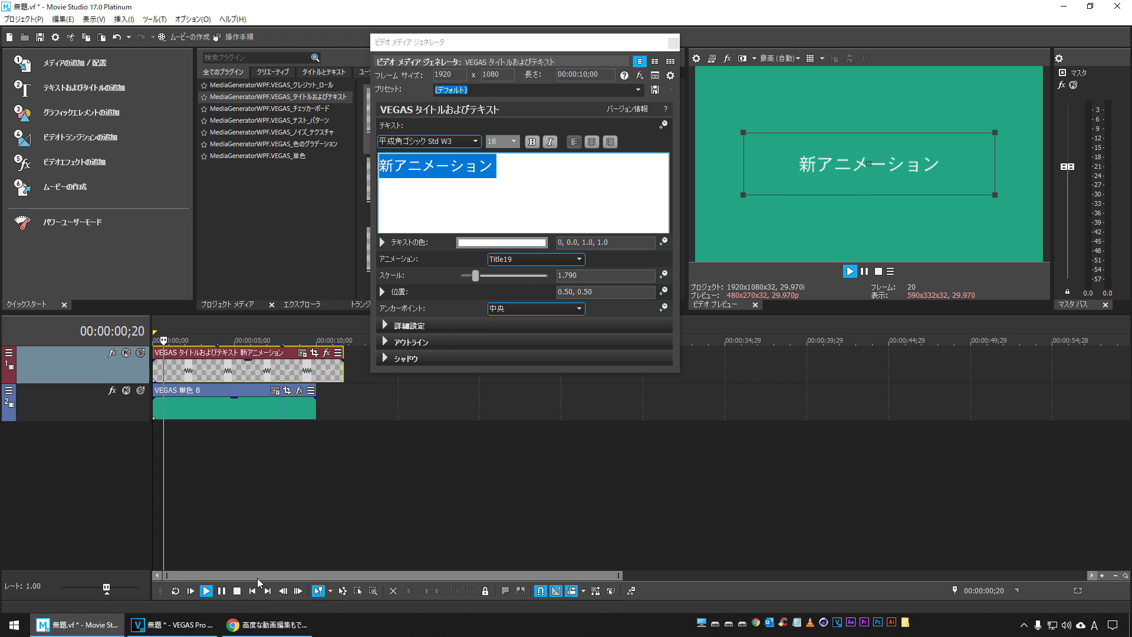
{"action": "key", "text": "space"}
Try the Title20 and Title21 animation presets on the title, previewing each from the start.
{"action": "scroll", "coordinate": [525, 256], "scroll_direction": "down", "scroll_amount": 1}
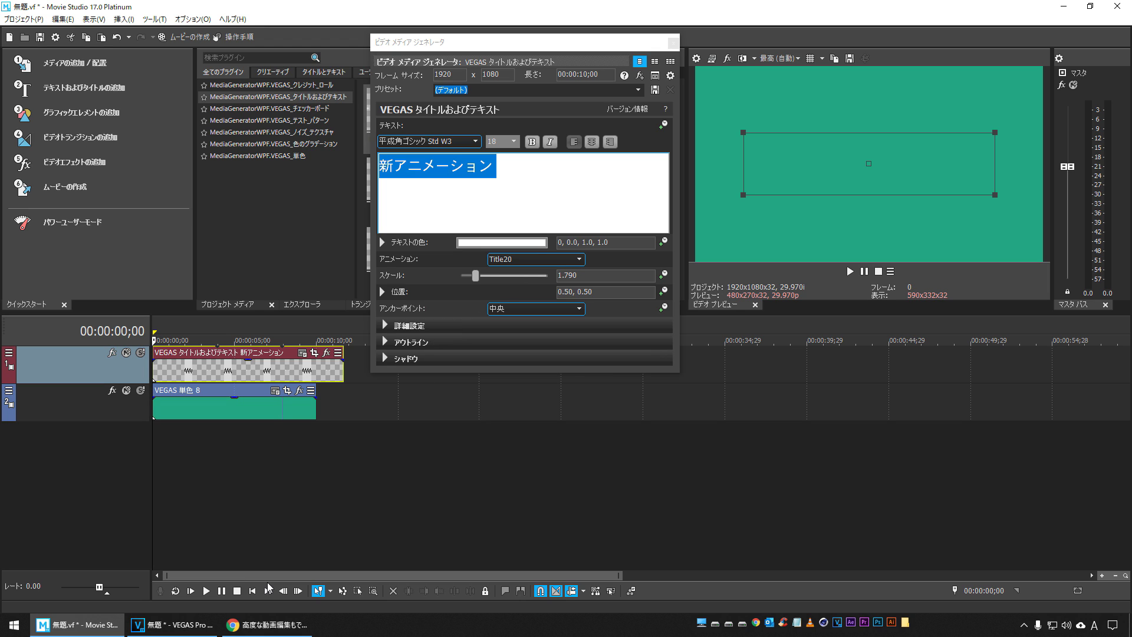
{"action": "key", "text": "space"}
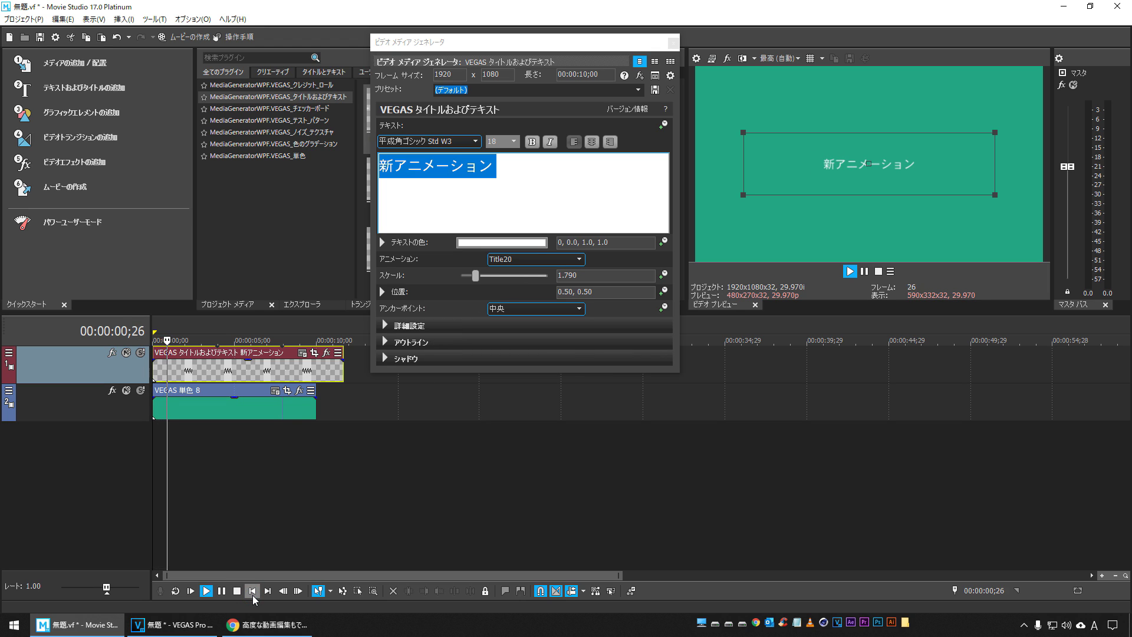
{"action": "key", "text": "space"}
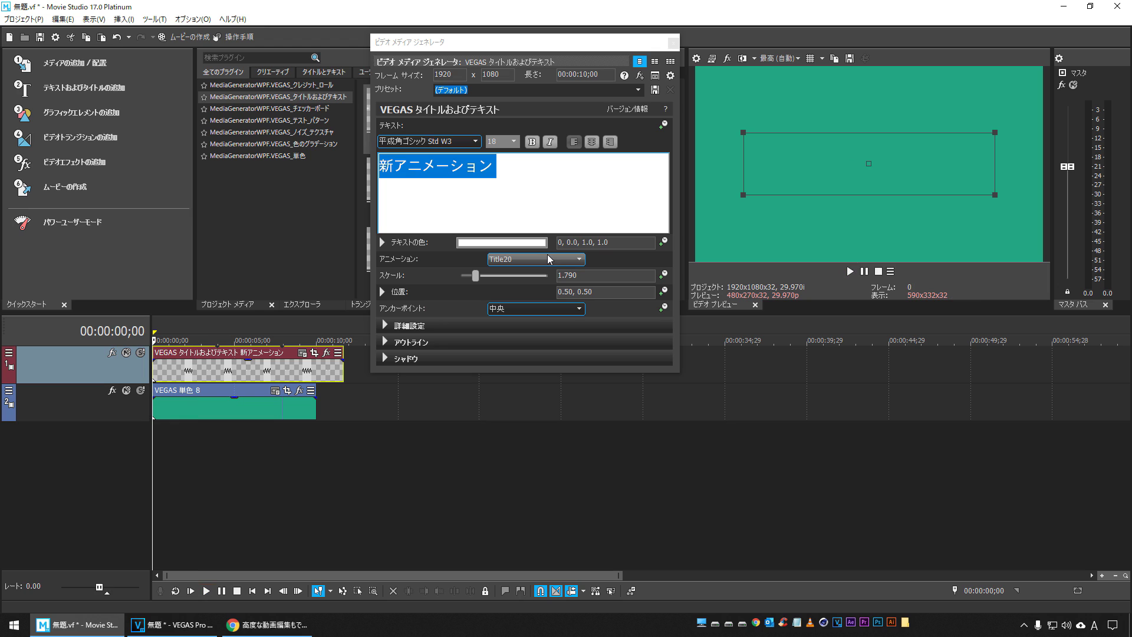
{"action": "scroll", "coordinate": [548, 257], "scroll_direction": "down", "scroll_amount": 1}
{"action": "key", "text": "space"}
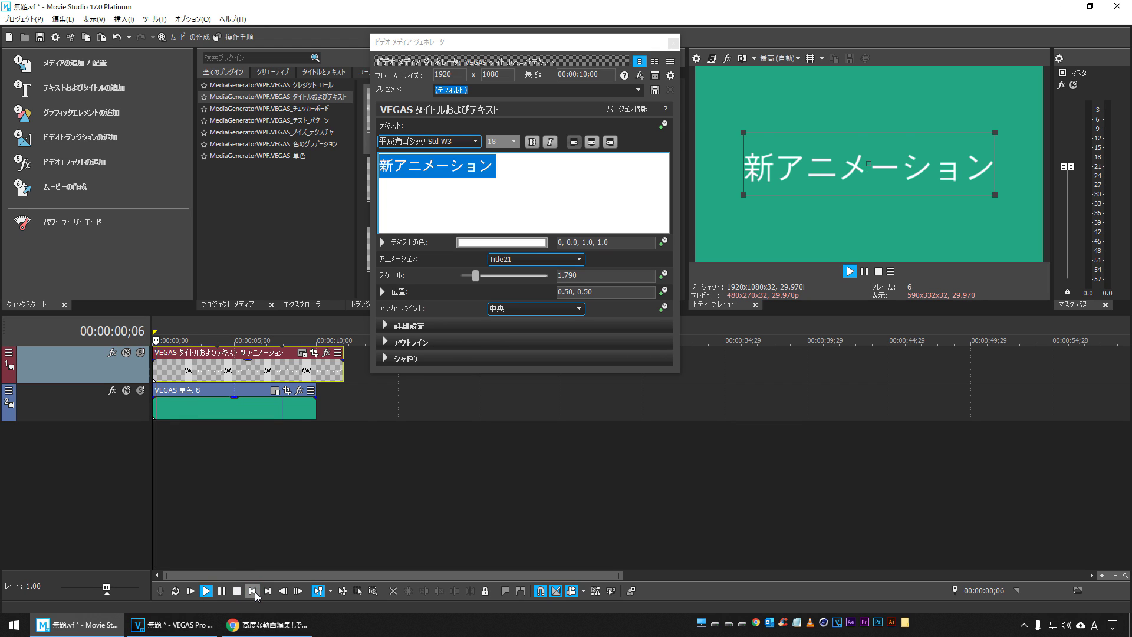
{"action": "left_click", "coordinate": [254, 593]}
{"action": "key", "text": "space"}
Set the title's animation to Title22 and replay it from the start.
{"action": "scroll", "coordinate": [540, 265], "scroll_direction": "down", "scroll_amount": 1}
{"action": "key", "text": "space"}
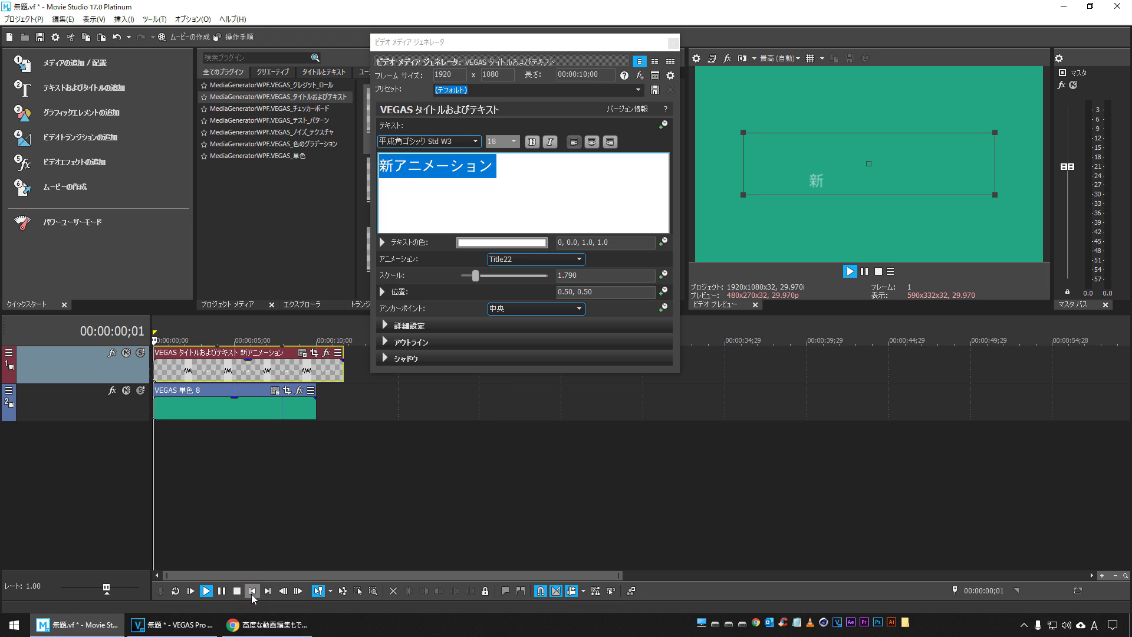
{"action": "left_click", "coordinate": [252, 593]}
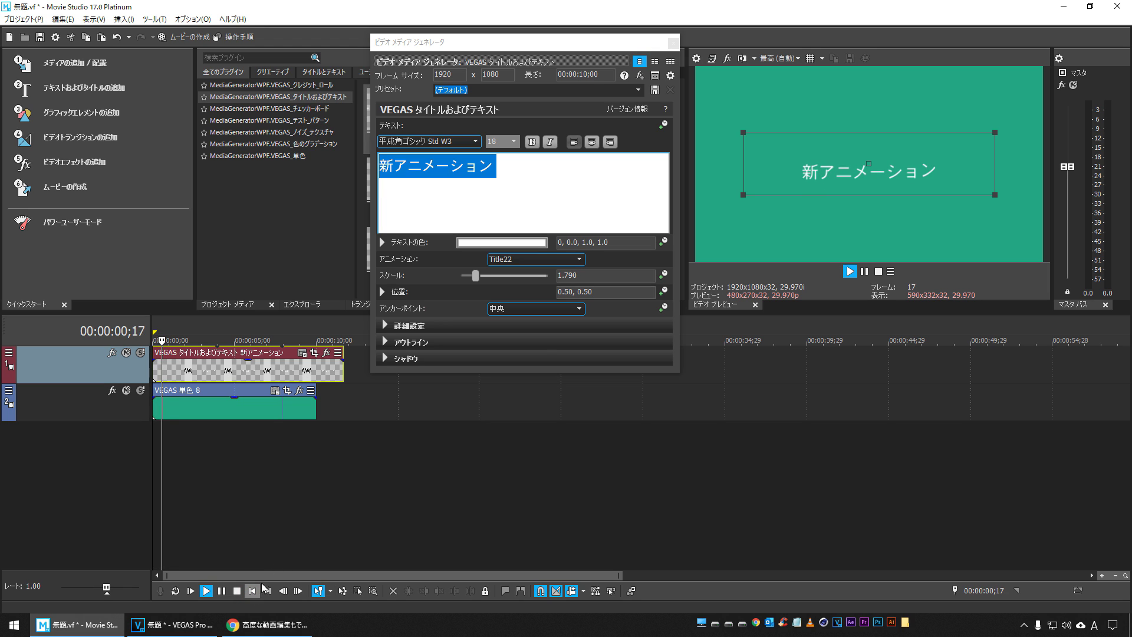
{"action": "key", "text": "space"}
Try the Title23 and Title24 animation presets on the title, previewing each from the start.
{"action": "left_click", "coordinate": [565, 258]}
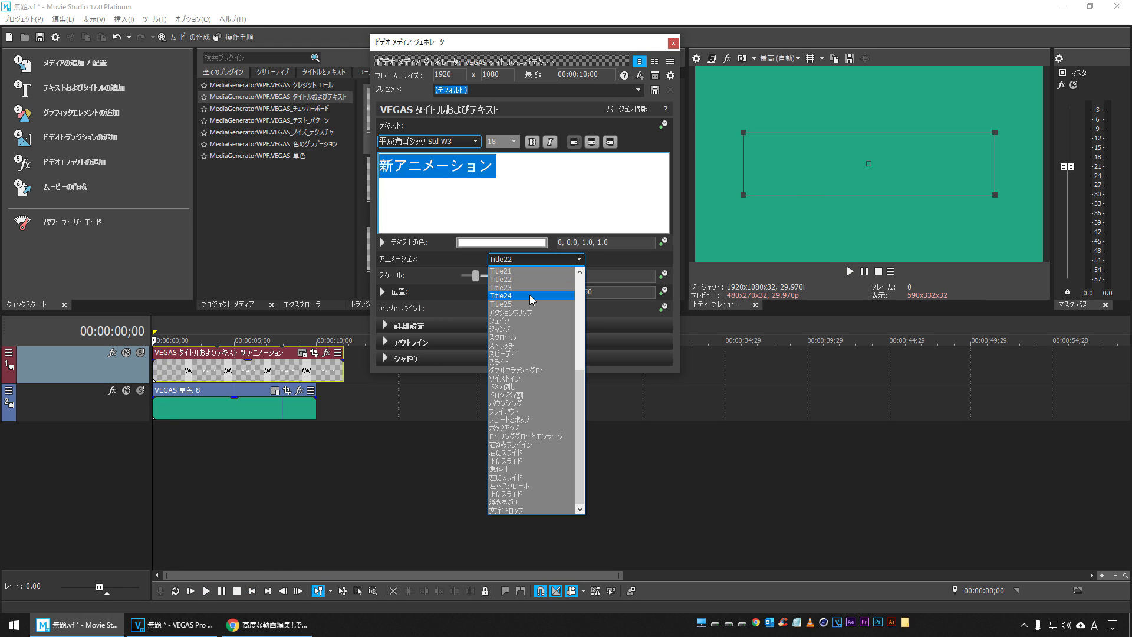
{"action": "left_click", "coordinate": [513, 287]}
{"action": "left_click", "coordinate": [254, 595]}
{"action": "key", "text": "space"}
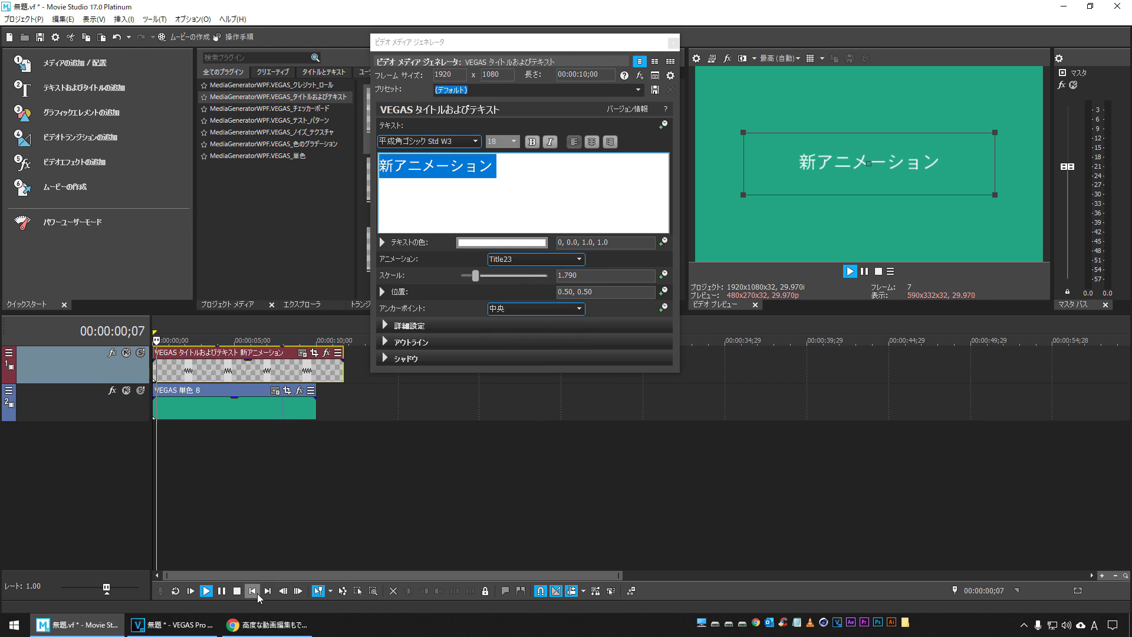
{"action": "key", "text": "space"}
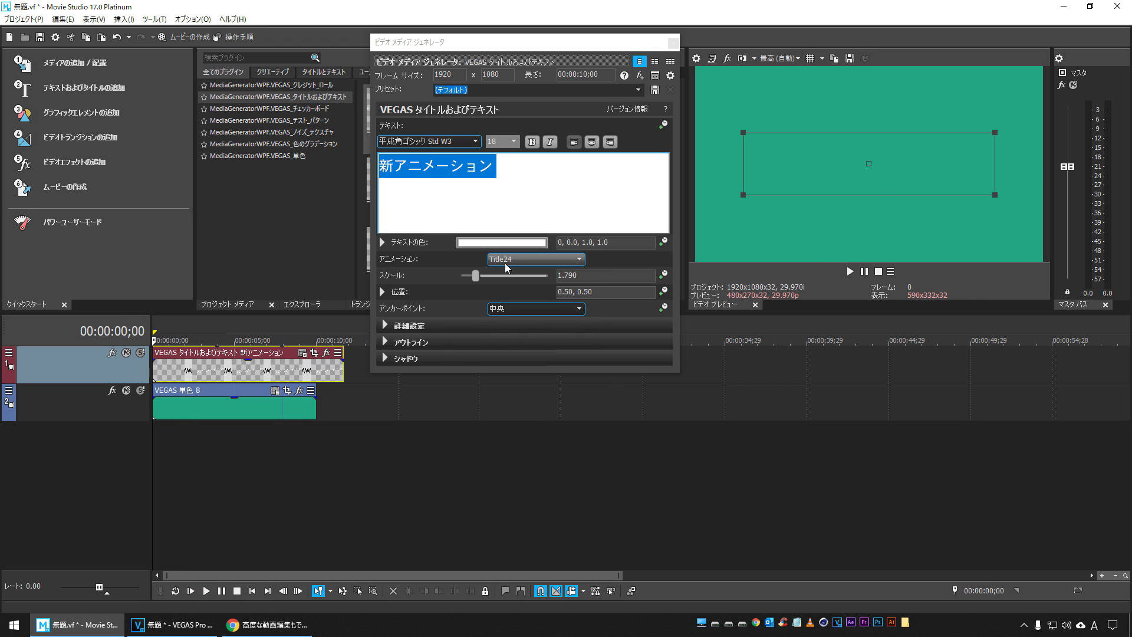
{"action": "scroll", "coordinate": [505, 263], "scroll_direction": "down", "scroll_amount": 1}
{"action": "key", "text": "space"}
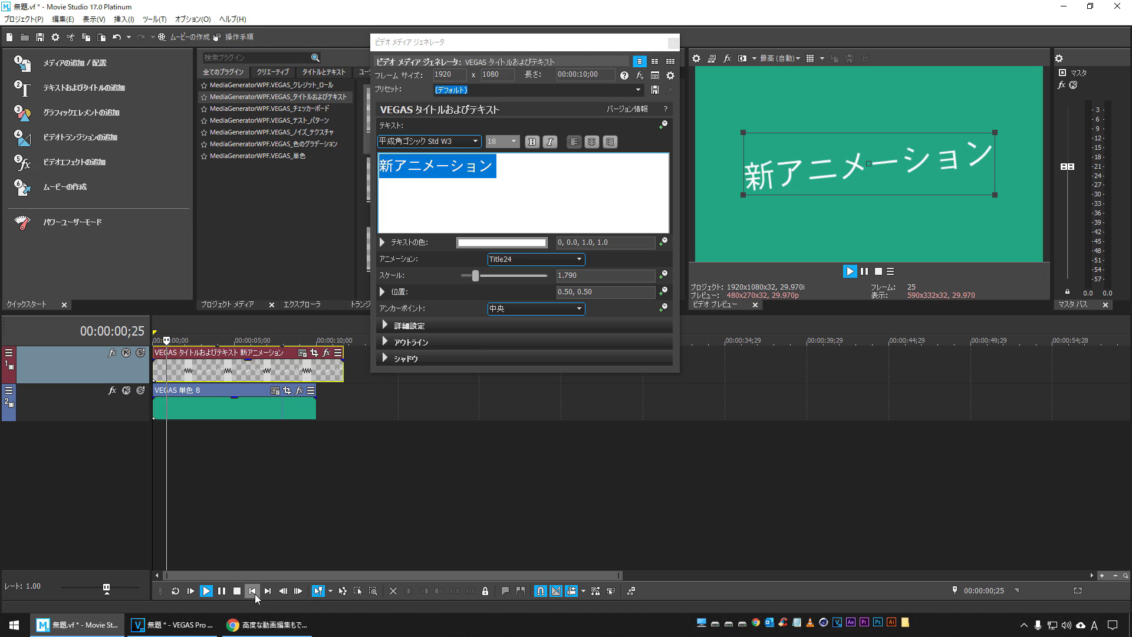
{"action": "key", "text": "space"}
Set the title's animation to Title25 and preview it from the start.
{"action": "scroll", "coordinate": [514, 257], "scroll_direction": "down", "scroll_amount": 1}
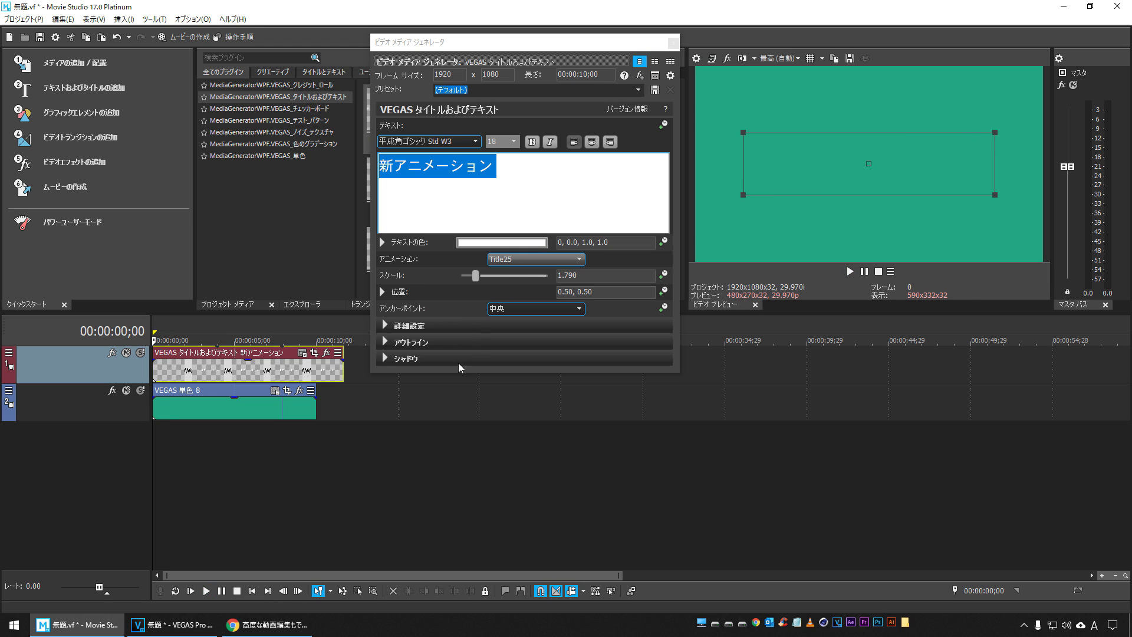
{"action": "key", "text": "space"}
{"action": "left_click", "coordinate": [252, 591]}
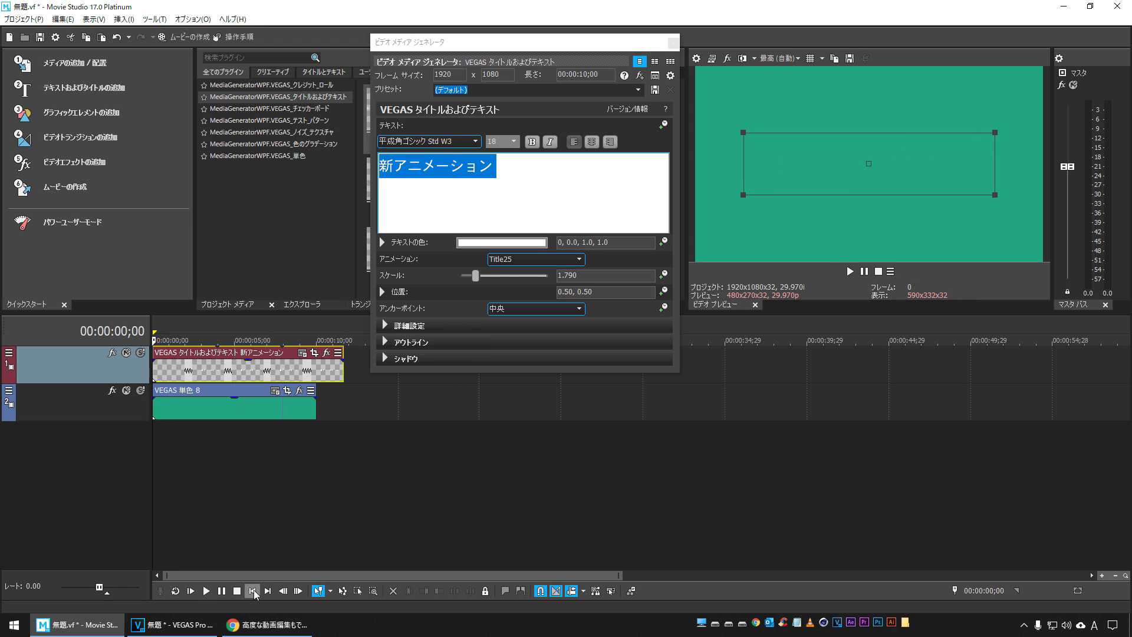
{"action": "key", "text": "space"}
Shorten the title event on the timeline to about 8 seconds and replay it.
{"action": "left_click_drag", "start_coordinate": [343, 376], "coordinate": [283, 377]}
{"action": "key", "text": "space"}
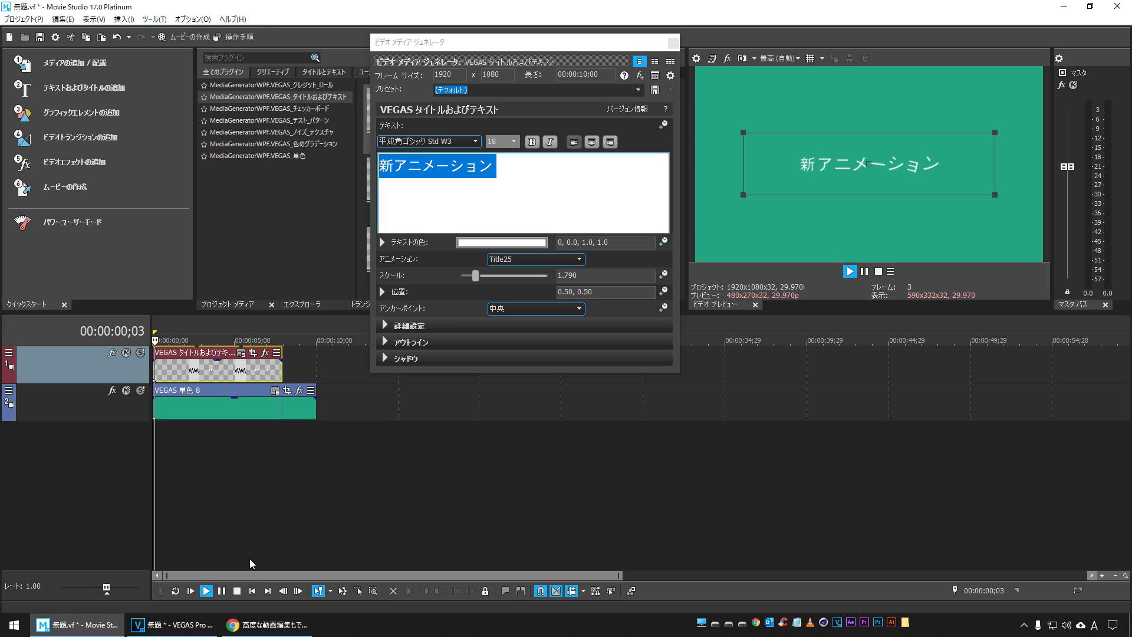
{"action": "key", "text": "space"}
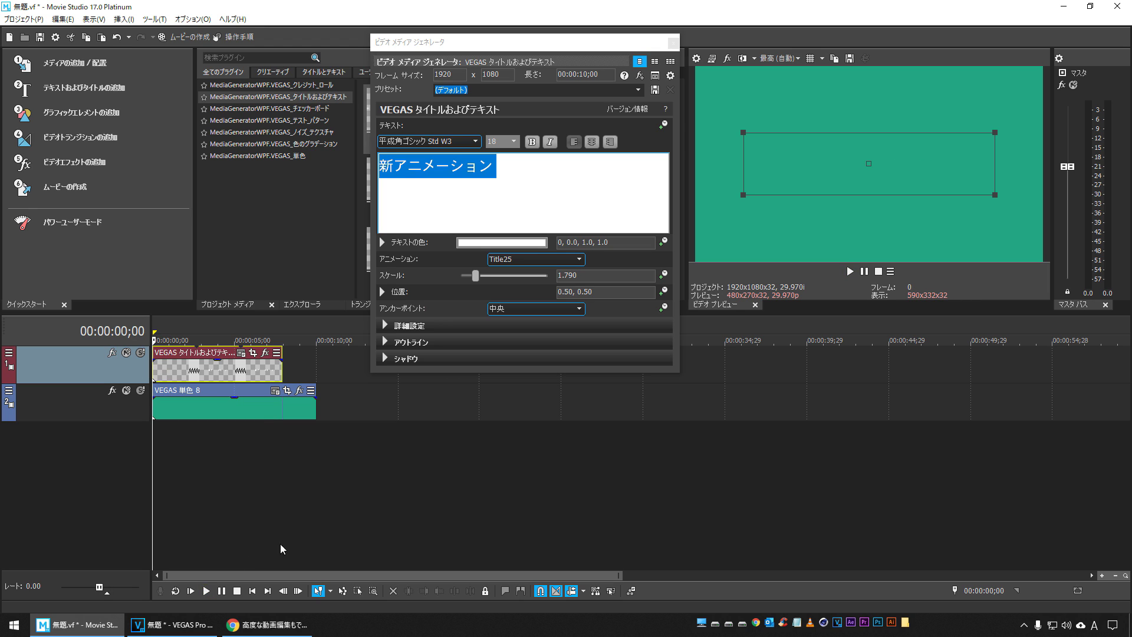
Extend the title event to the end of the solid colour event and close the media generator with the playhead at 00:00:03;00.
{"action": "left_click_drag", "start_coordinate": [282, 371], "coordinate": [316, 370]}
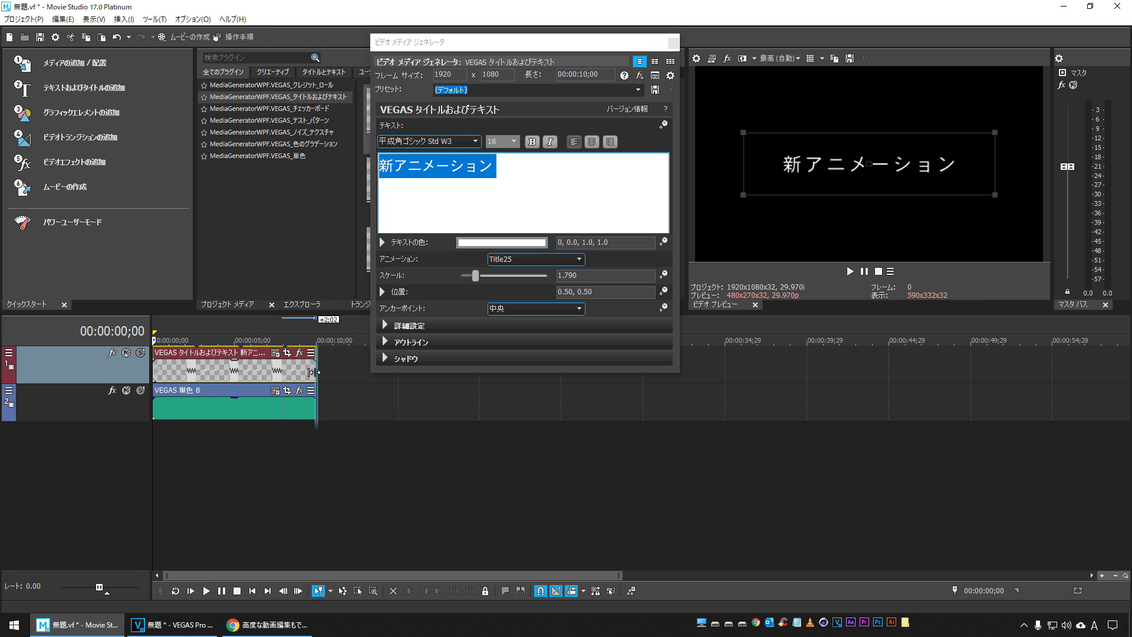
{"action": "left_click", "coordinate": [200, 499]}
{"action": "key", "text": "space"}
{"action": "left_click_drag", "start_coordinate": [522, 42], "coordinate": [513, 48]}
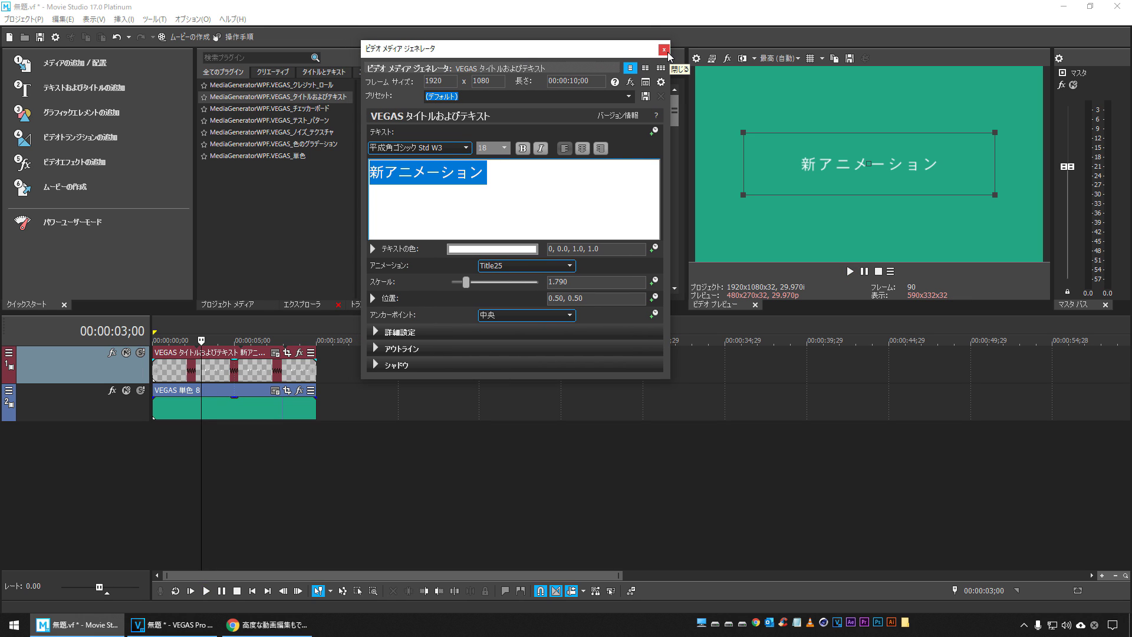
{"action": "left_click", "coordinate": [664, 50]}
Switch to the product page in Chrome and skim the features shared by the whole series.
{"action": "left_click", "coordinate": [266, 625]}
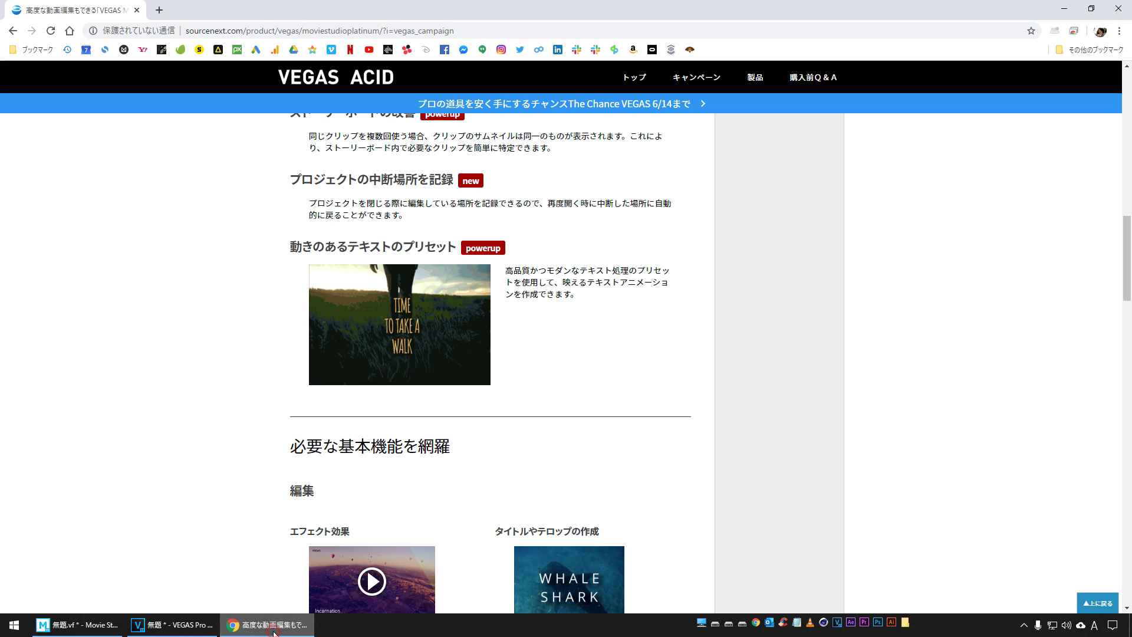
{"action": "scroll", "coordinate": [265, 292], "scroll_direction": "down", "scroll_amount": 12}
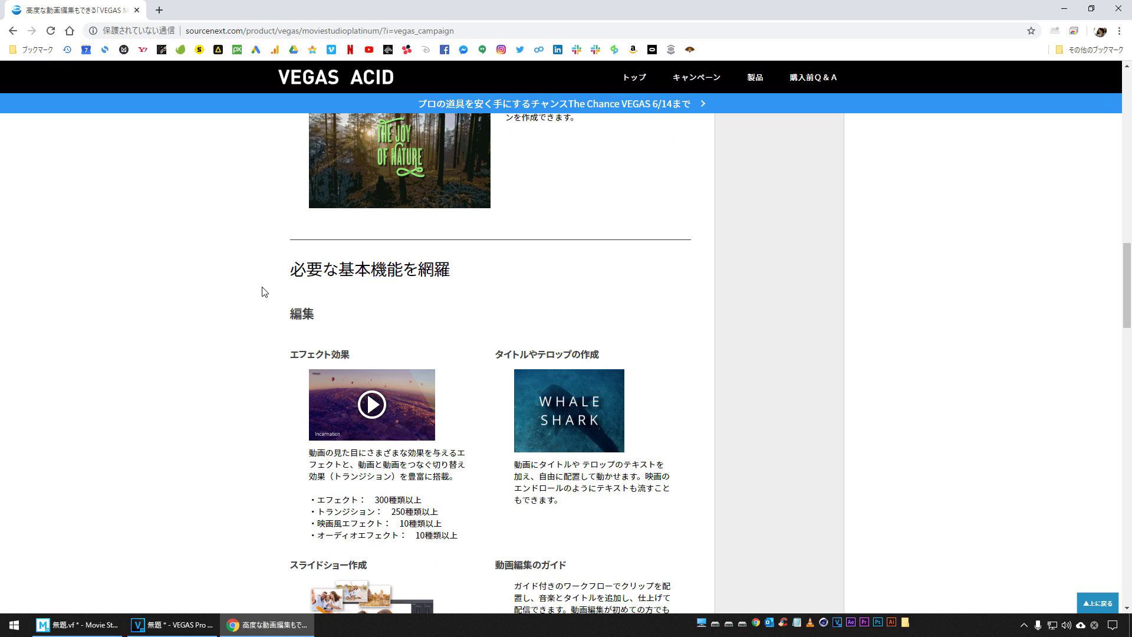
{"action": "scroll", "coordinate": [262, 292], "scroll_direction": "down", "scroll_amount": 20}
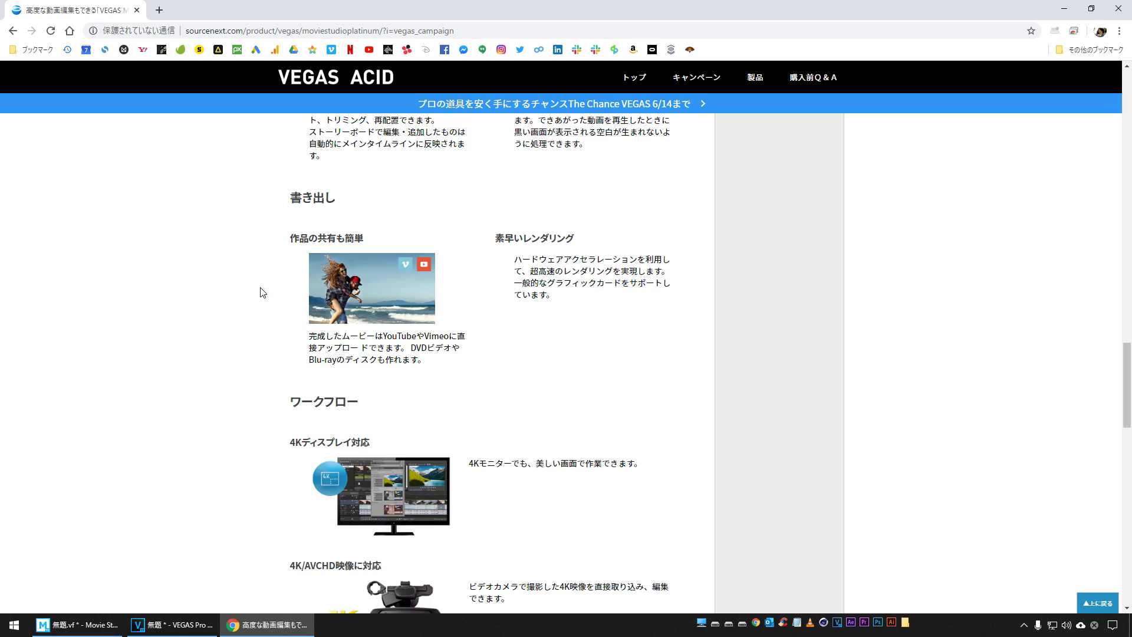
{"action": "scroll", "coordinate": [263, 292], "scroll_direction": "up", "scroll_amount": 20}
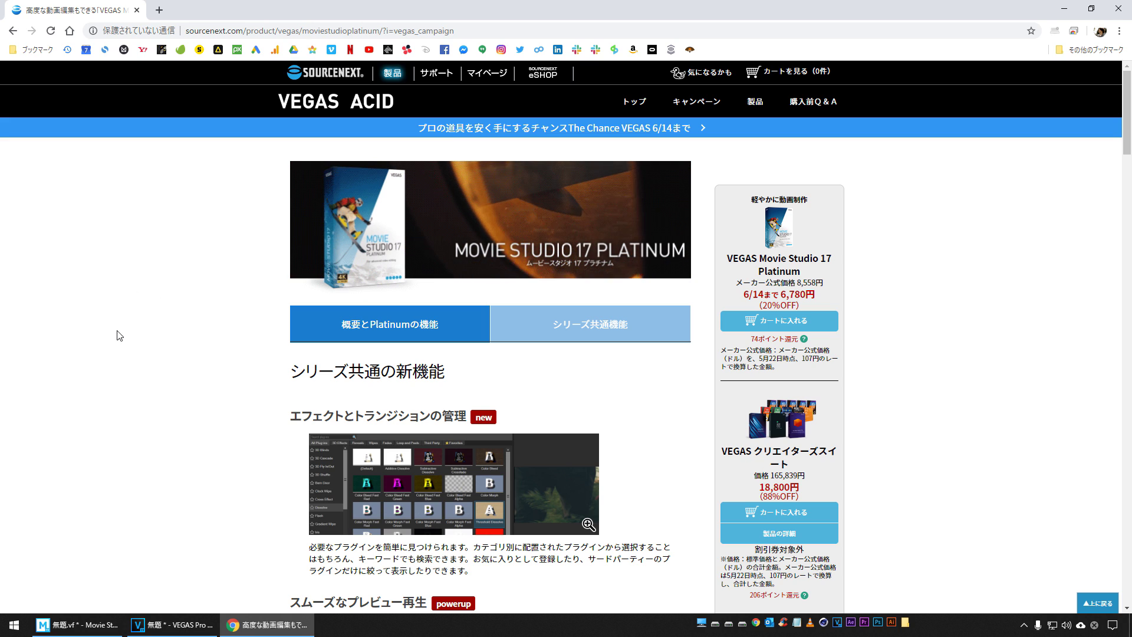
Show the overview and Platinum features page (概要とPlatinumの機能) and go through the edition lineup to the Platinum-only section.
{"action": "left_click", "coordinate": [401, 331]}
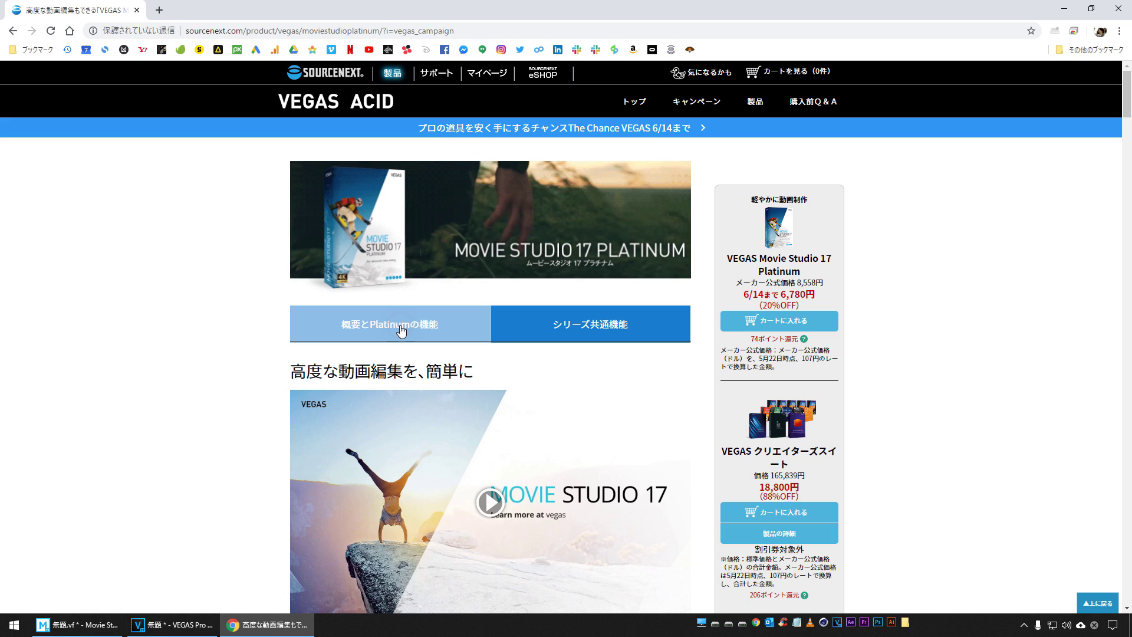
{"action": "scroll", "coordinate": [236, 294], "scroll_direction": "down", "scroll_amount": 5}
{"action": "scroll", "coordinate": [236, 295], "scroll_direction": "down", "scroll_amount": 15}
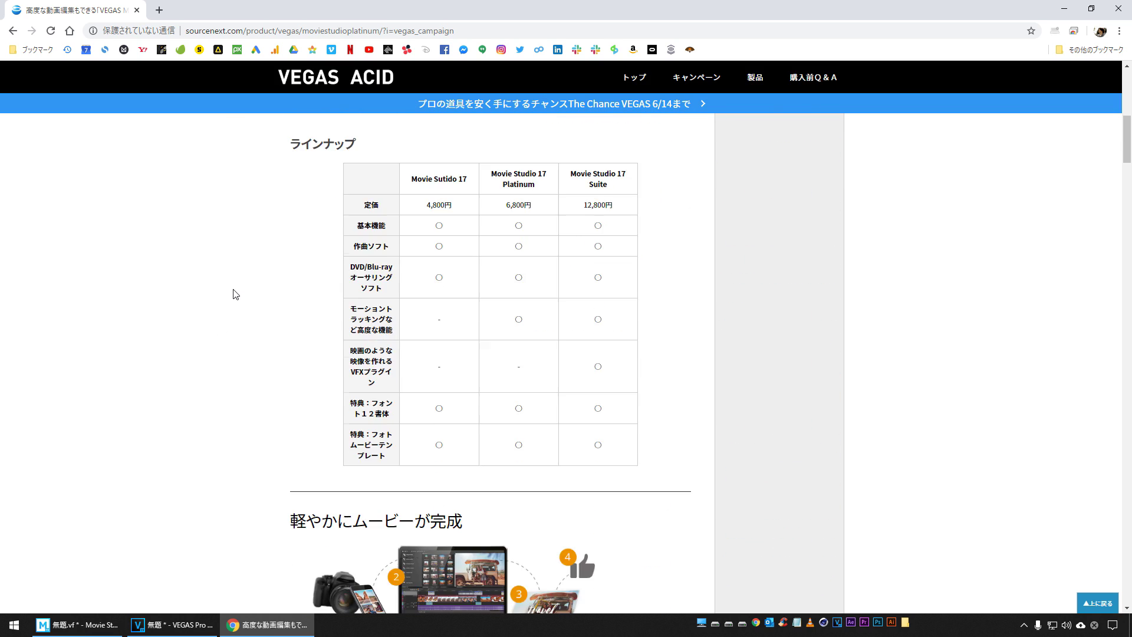
{"action": "scroll", "coordinate": [236, 295], "scroll_direction": "up", "scroll_amount": 1}
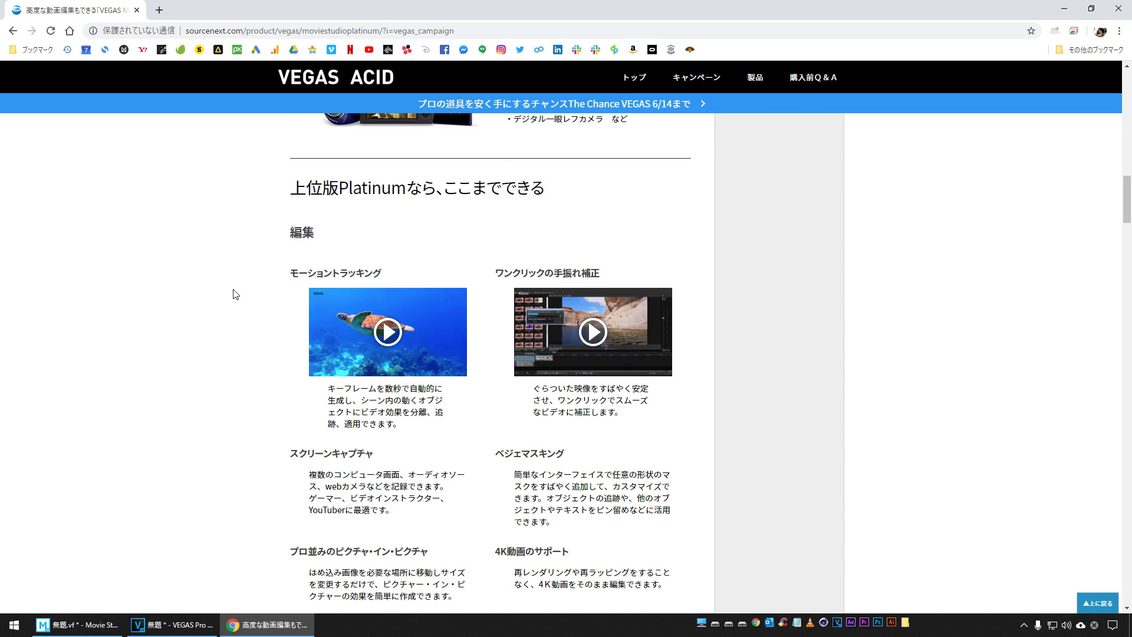
Read the Platinum-only editing features, highlighting the section heading, the Bézier masking entry and the motion tracking entry.
{"action": "left_click_drag", "start_coordinate": [298, 188], "coordinate": [581, 184]}
{"action": "left_click", "coordinate": [202, 250]}
{"action": "scroll", "coordinate": [175, 299], "scroll_direction": "down", "scroll_amount": 3}
{"action": "left_click_drag", "start_coordinate": [497, 282], "coordinate": [590, 279]}
{"action": "left_click", "coordinate": [202, 281]}
{"action": "scroll", "coordinate": [236, 288], "scroll_direction": "up", "scroll_amount": 2}
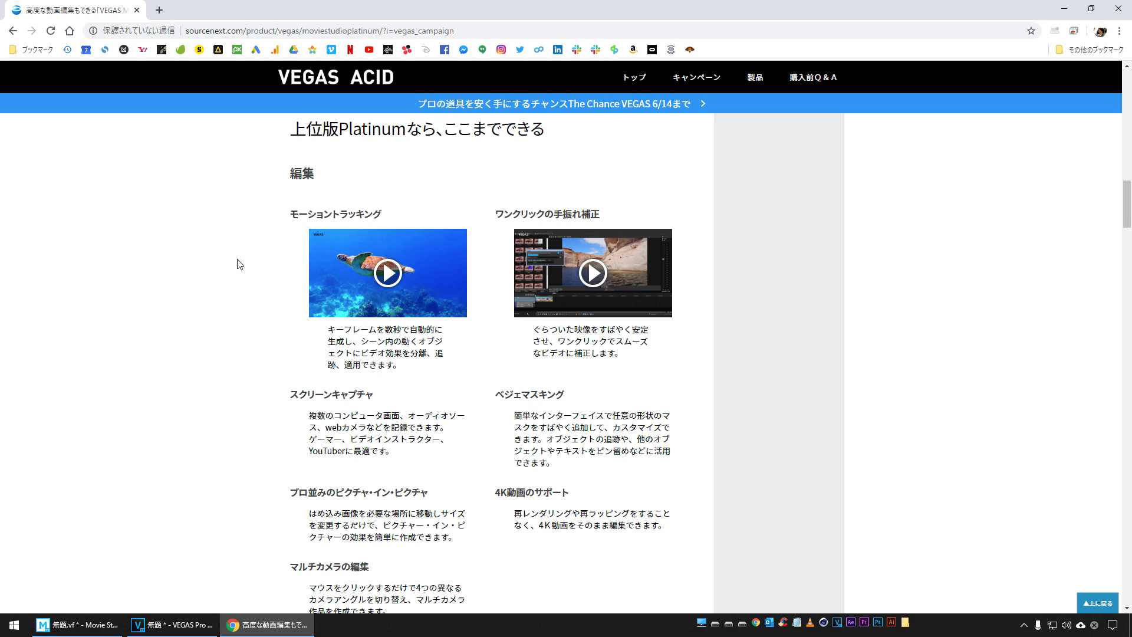
{"action": "scroll", "coordinate": [240, 264], "scroll_direction": "down", "scroll_amount": 1}
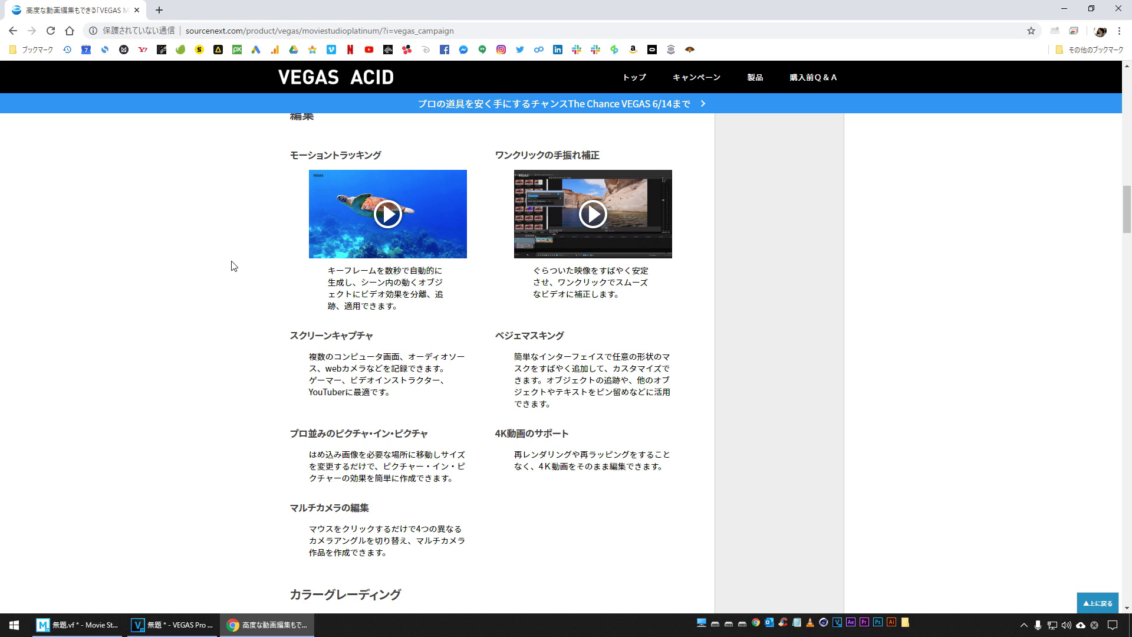
{"action": "left_click_drag", "start_coordinate": [293, 159], "coordinate": [382, 156]}
{"action": "left_click", "coordinate": [192, 230]}
Read the colour grading section, highlighting its heading, the unified workflow entry and the mention of the color grading panel.
{"action": "scroll", "coordinate": [195, 229], "scroll_direction": "down", "scroll_amount": 6}
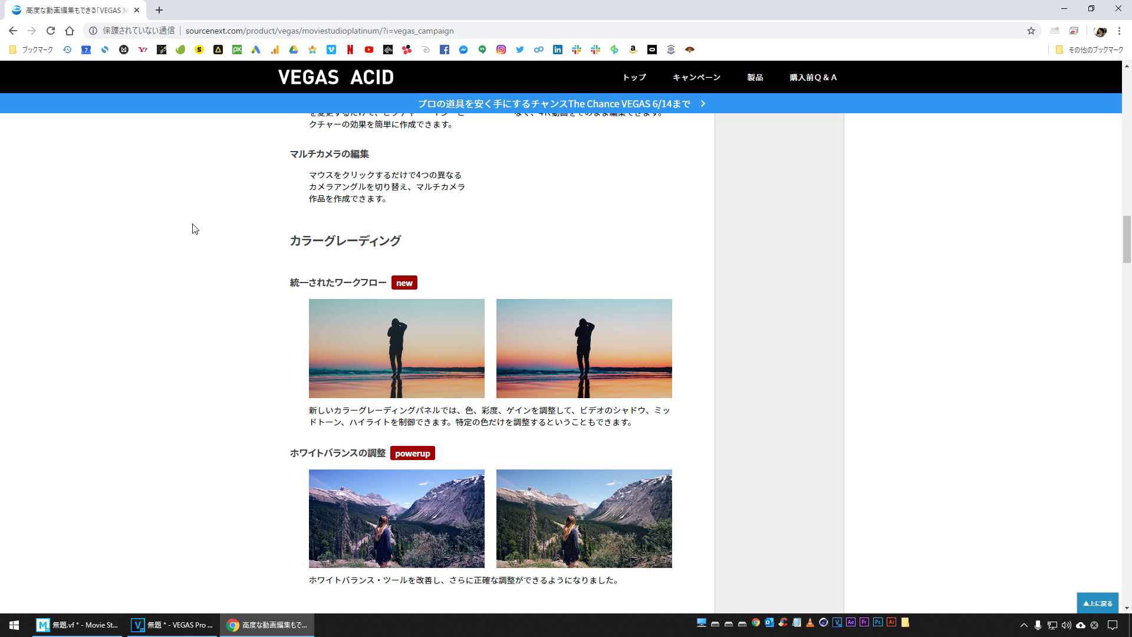
{"action": "scroll", "coordinate": [195, 229], "scroll_direction": "down", "scroll_amount": 1}
{"action": "left_click_drag", "start_coordinate": [295, 186], "coordinate": [415, 187]}
{"action": "left_click", "coordinate": [139, 229]}
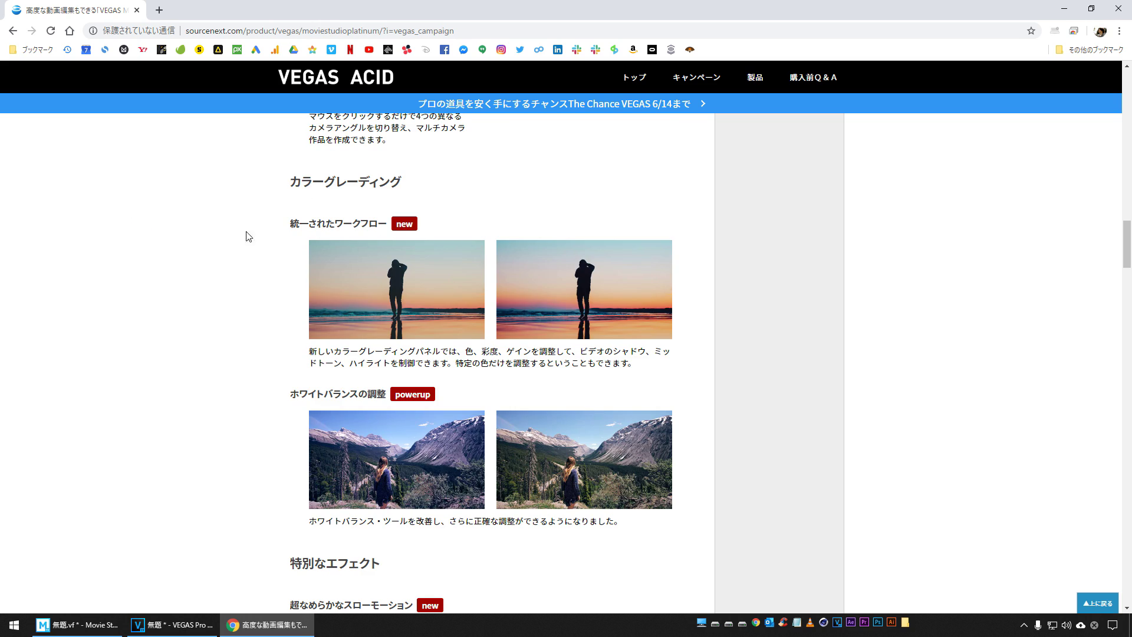
{"action": "left_click_drag", "start_coordinate": [309, 116], "coordinate": [389, 224]}
{"action": "left_click", "coordinate": [249, 303]}
{"action": "left_click_drag", "start_coordinate": [347, 354], "coordinate": [445, 350]}
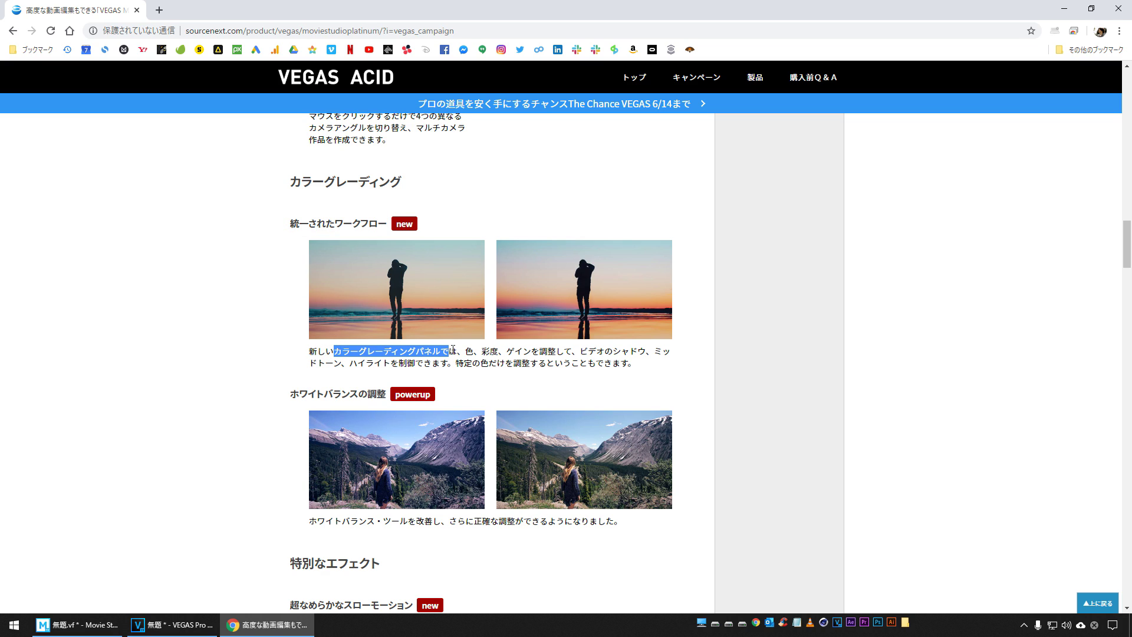
{"action": "left_click", "coordinate": [216, 324]}
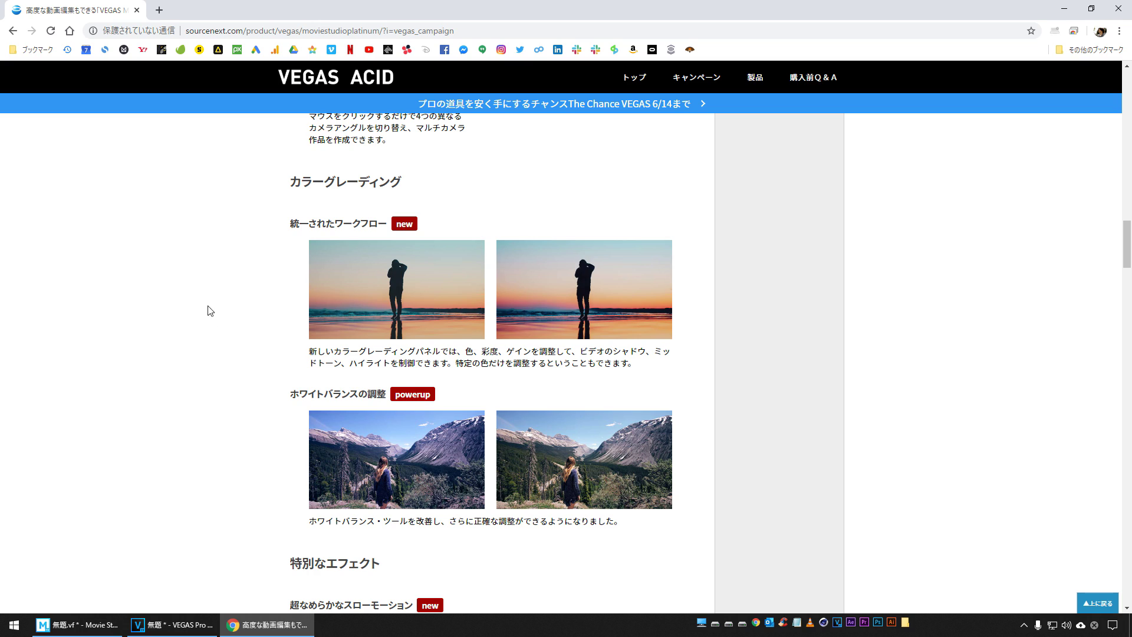
Read the white balance adjustment entry (ホワイトバランスの調整), highlighting its heading and description.
{"action": "left_click_drag", "start_coordinate": [294, 396], "coordinate": [394, 395]}
{"action": "left_click", "coordinate": [223, 471]}
{"action": "left_click_drag", "start_coordinate": [312, 523], "coordinate": [623, 523]}
{"action": "left_click", "coordinate": [238, 417]}
Switch back to Movie Studio and delete both the title track and the solid colour track with their events.
{"action": "left_click", "coordinate": [80, 624]}
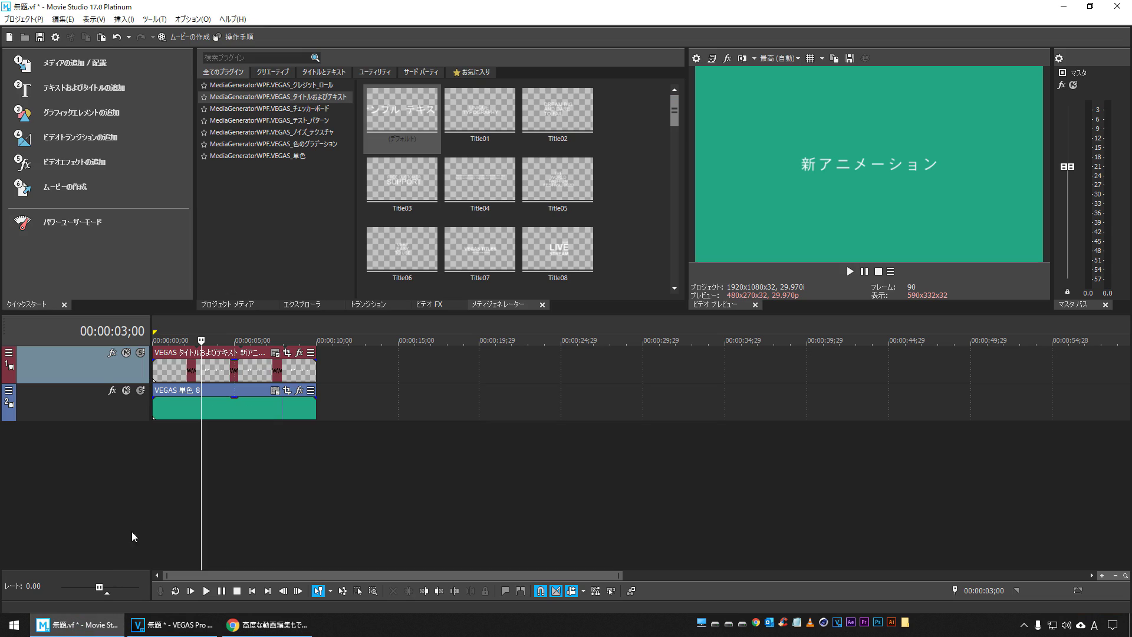
{"action": "key", "text": "Delete"}
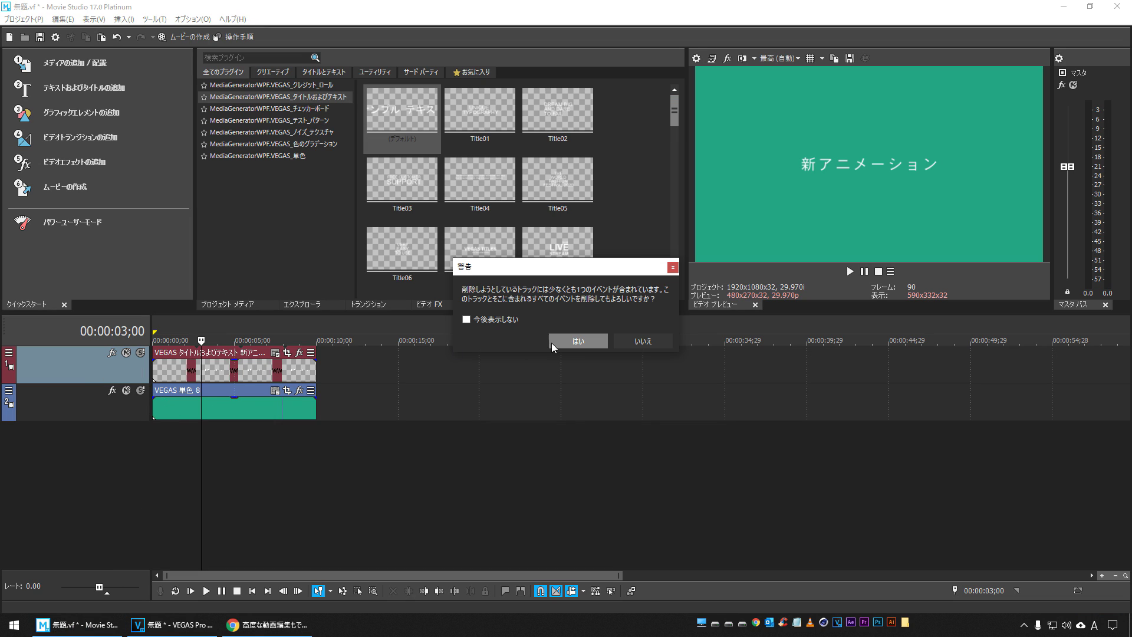
{"action": "left_click", "coordinate": [608, 348]}
{"action": "left_click", "coordinate": [59, 373]}
{"action": "key", "text": "Delete"}
{"action": "left_click", "coordinate": [581, 349]}
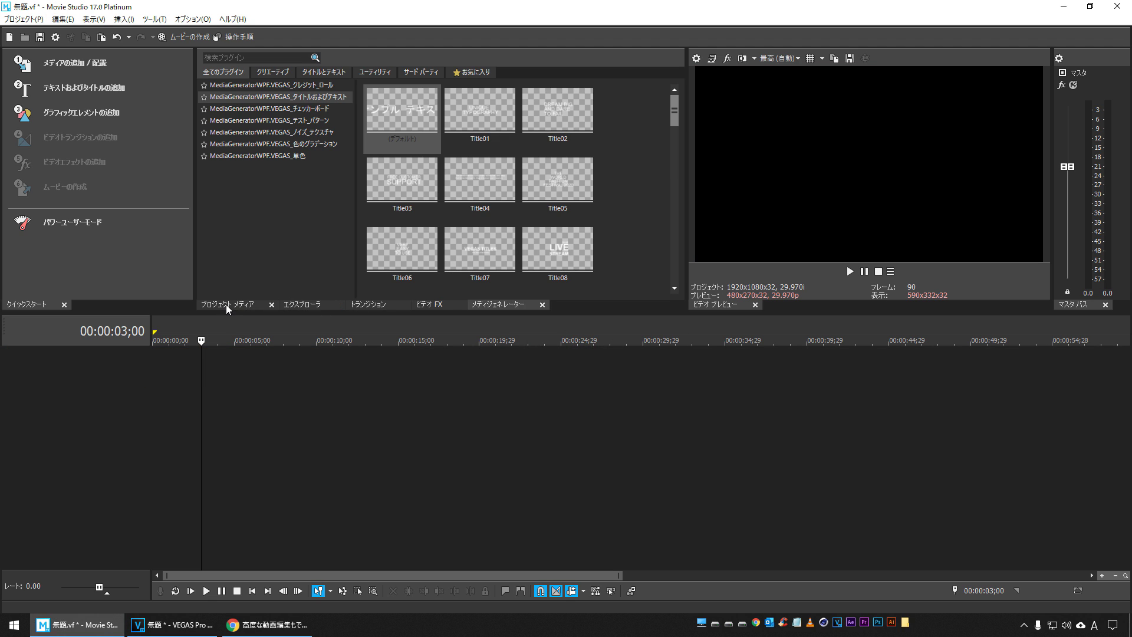
Add 01.mp4 from the video folder to the timeline start without matching the project video settings, and play it.
{"action": "left_click", "coordinate": [302, 305]}
{"action": "left_click_drag", "start_coordinate": [360, 100], "coordinate": [116, 390]}
{"action": "left_click_drag", "start_coordinate": [12, 380], "coordinate": [120, 401]}
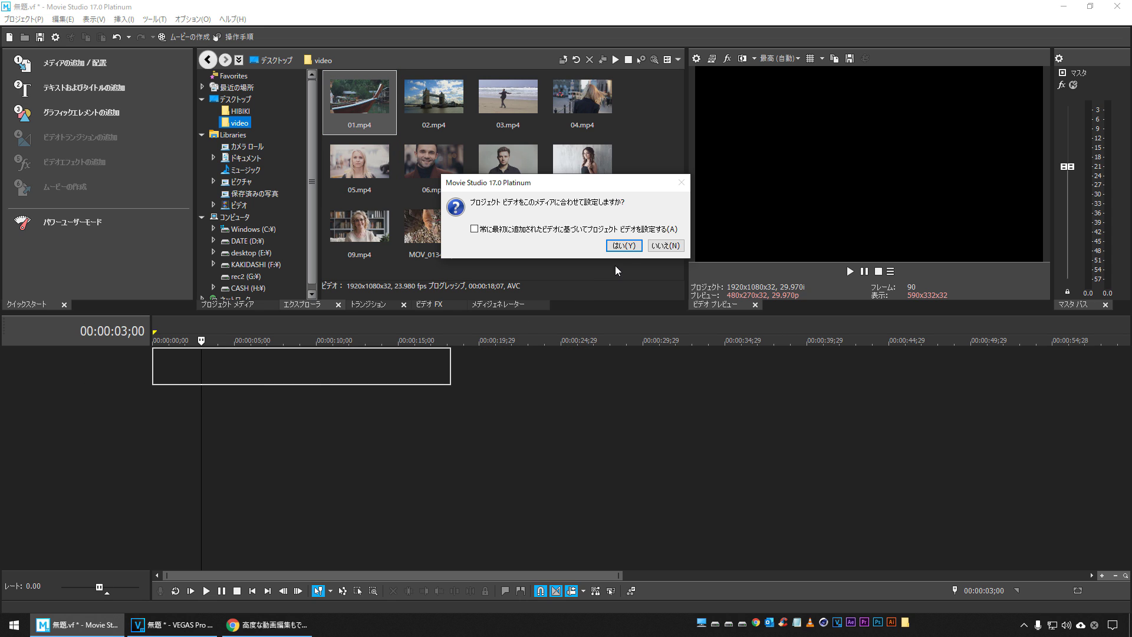
{"action": "left_click", "coordinate": [666, 246]}
{"action": "key", "text": "space"}
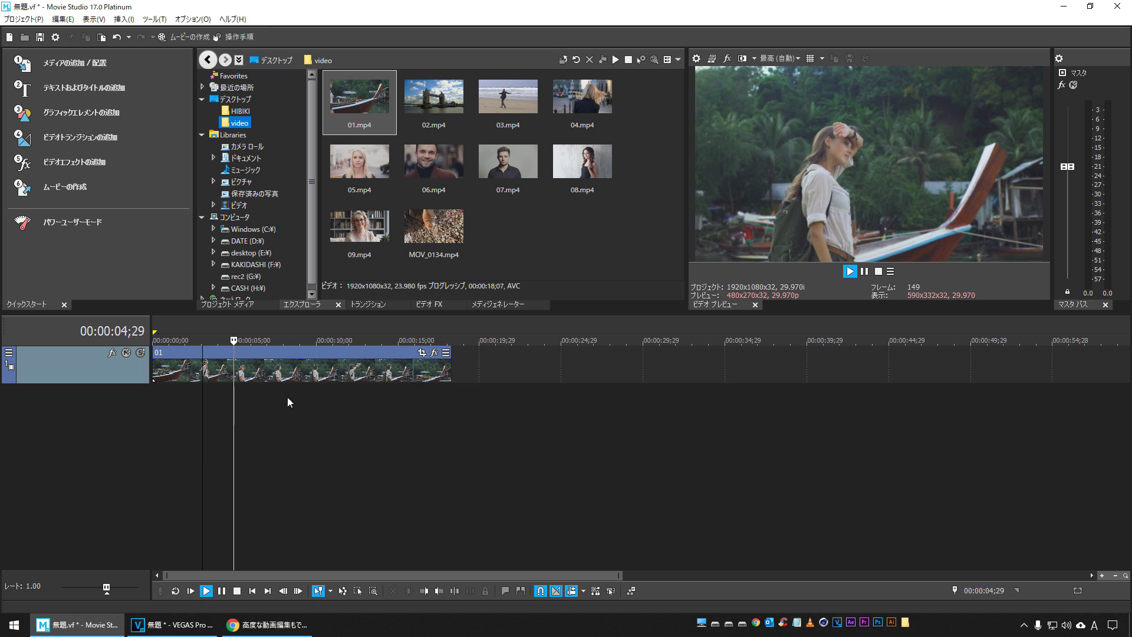
{"action": "key", "text": "space"}
Place the playhead at 00:00:08;01 on the 01 clip and apply the VEGAS White Balance (ホワイト バランス) effect to it.
{"action": "left_click", "coordinate": [284, 371]}
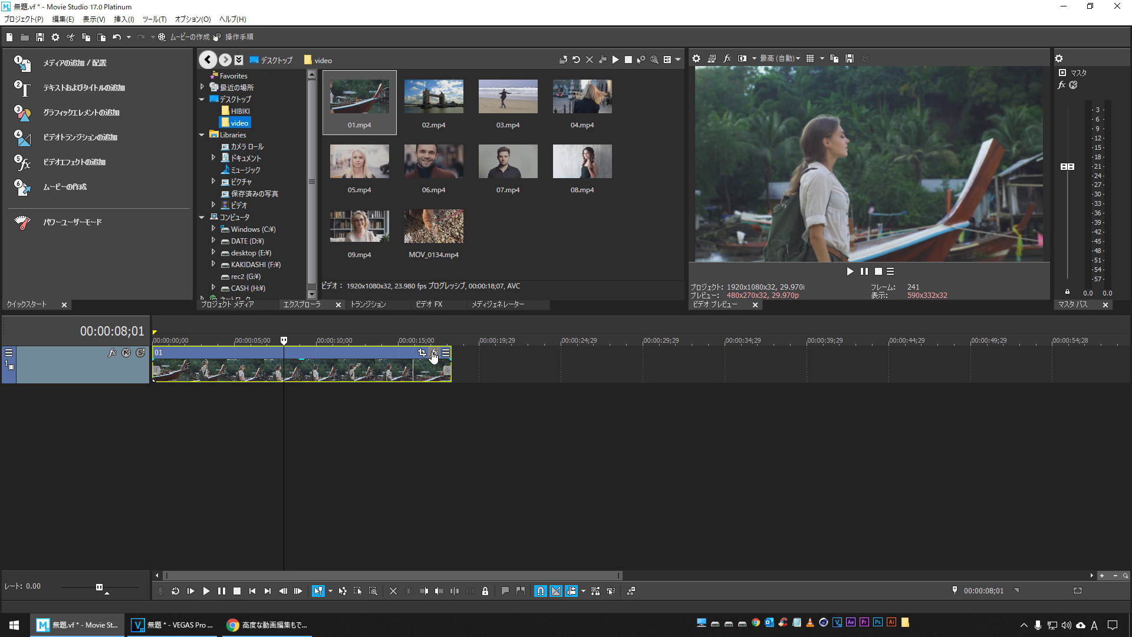
{"action": "left_click", "coordinate": [434, 354]}
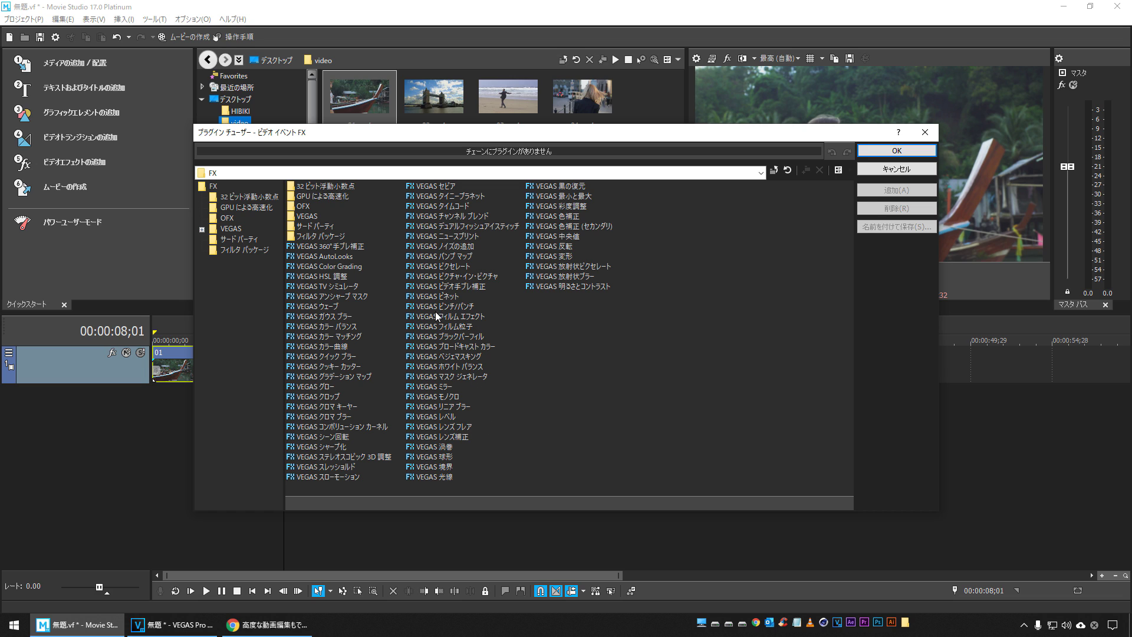
{"action": "left_click", "coordinate": [461, 369]}
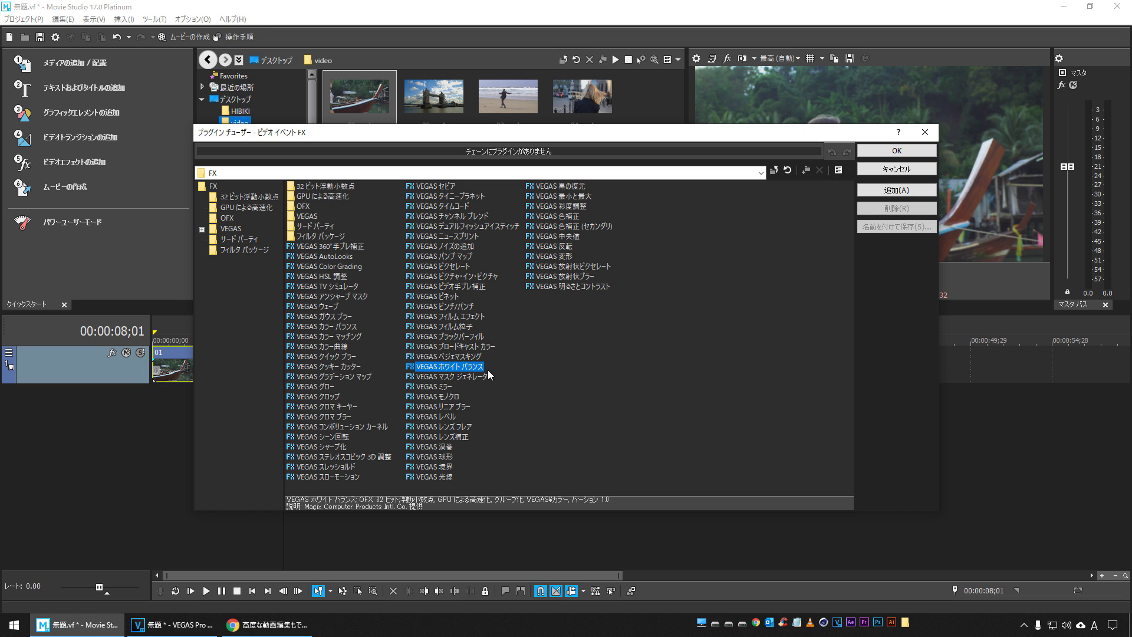
{"action": "left_click", "coordinate": [897, 190]}
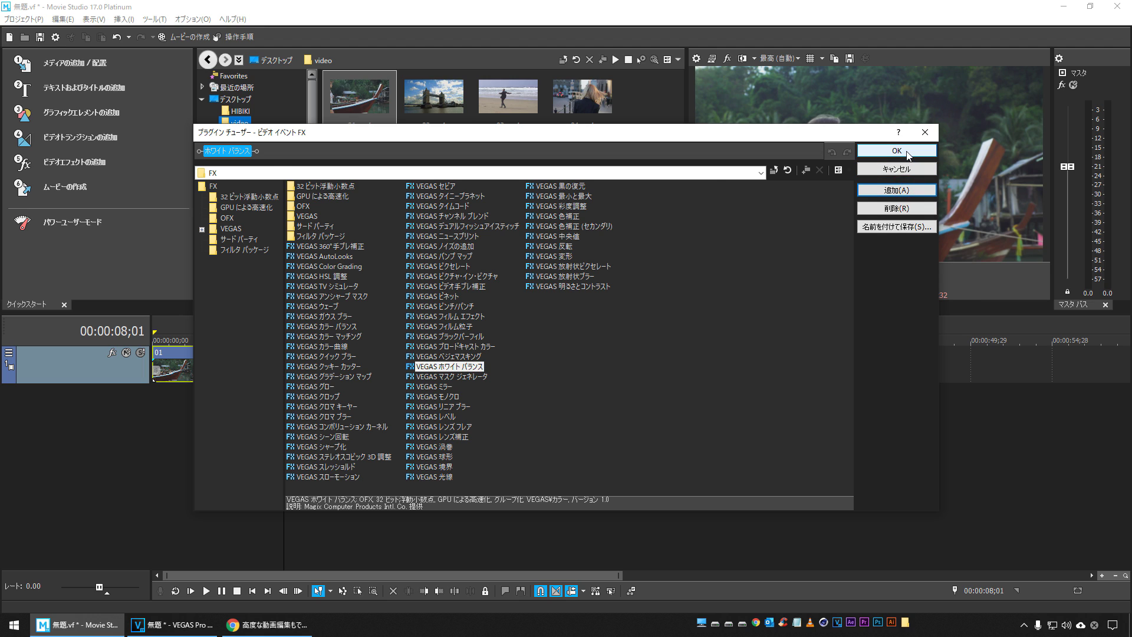
{"action": "left_click", "coordinate": [896, 150]}
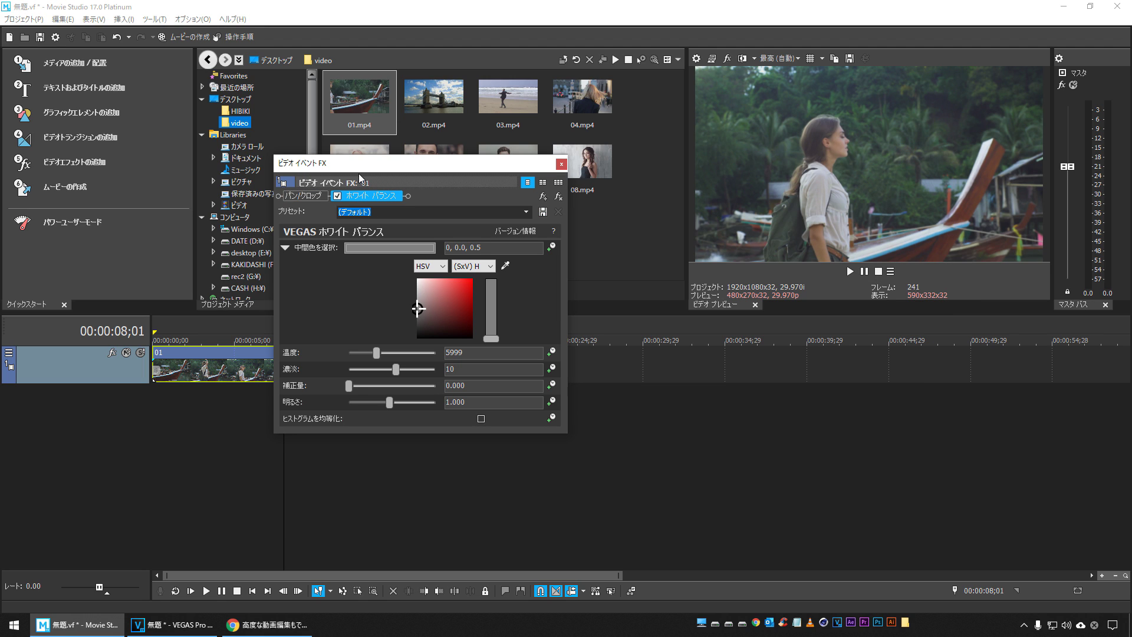
Pick the white balance effect's neutral colour from the woman's white shirt in the preview.
{"action": "left_click", "coordinate": [506, 268]}
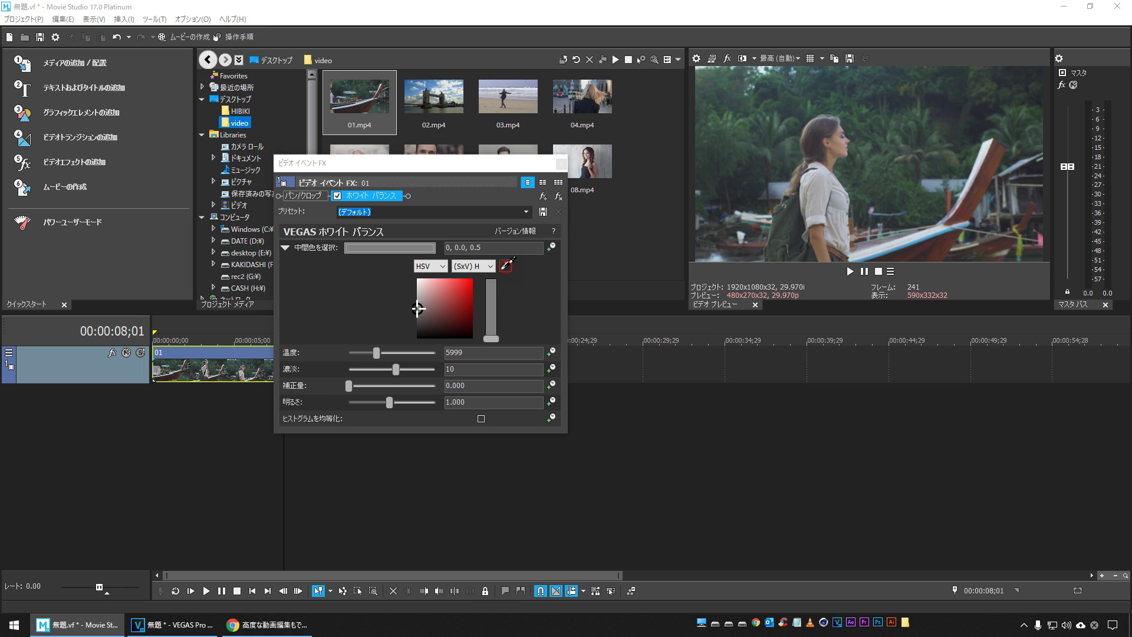
{"action": "left_click", "coordinate": [817, 173]}
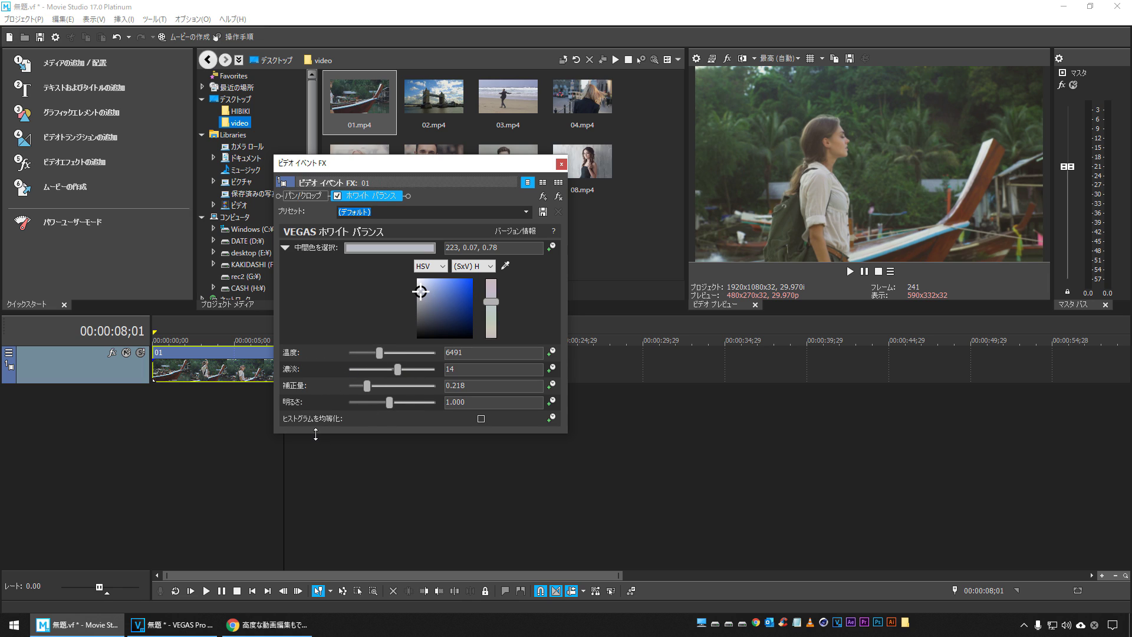
Enable histogram equalization (ヒストグラムを均等化) in the white balance effect and compare the clip with the effect off and on.
{"action": "left_click", "coordinate": [482, 420]}
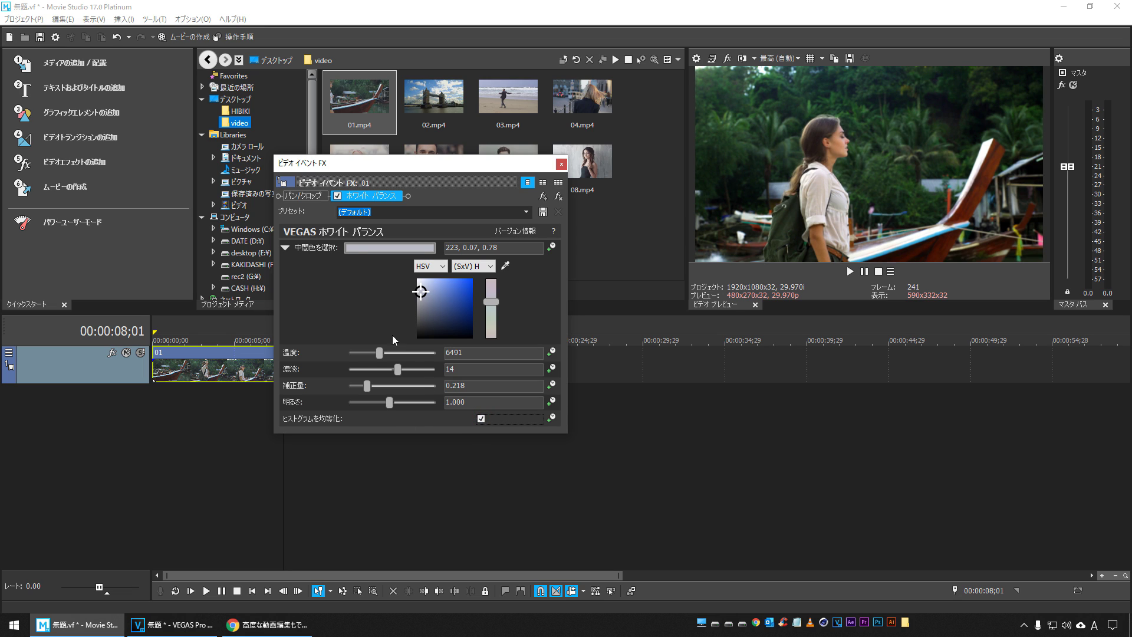
{"action": "left_click", "coordinate": [337, 196]}
{"action": "left_click", "coordinate": [337, 196]}
{"action": "left_click", "coordinate": [334, 197]}
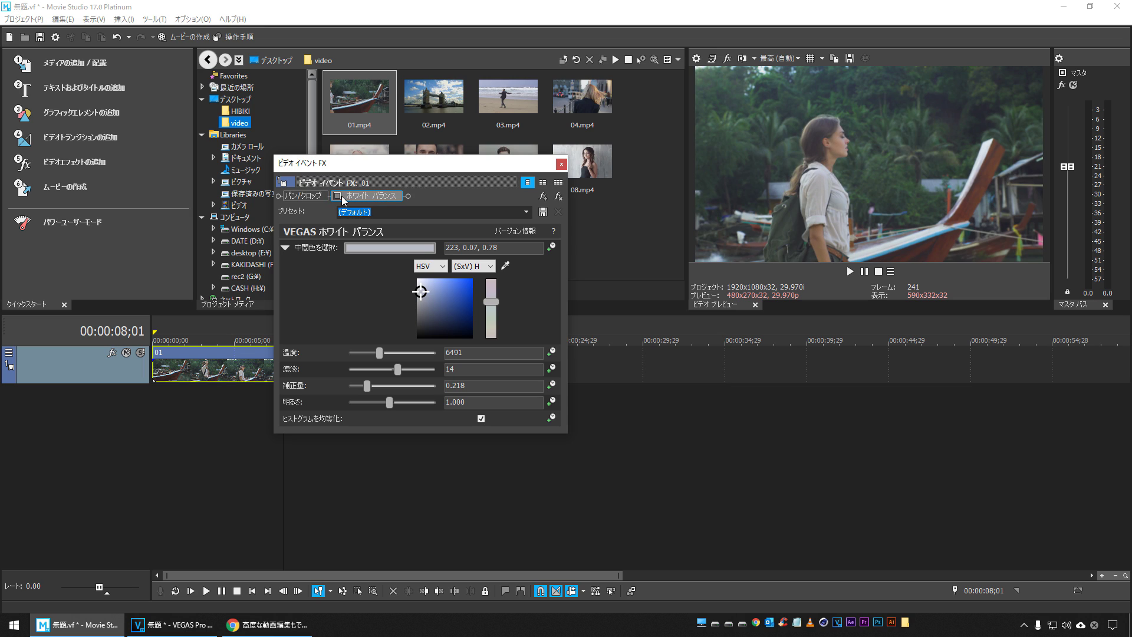
{"action": "left_click", "coordinate": [336, 196]}
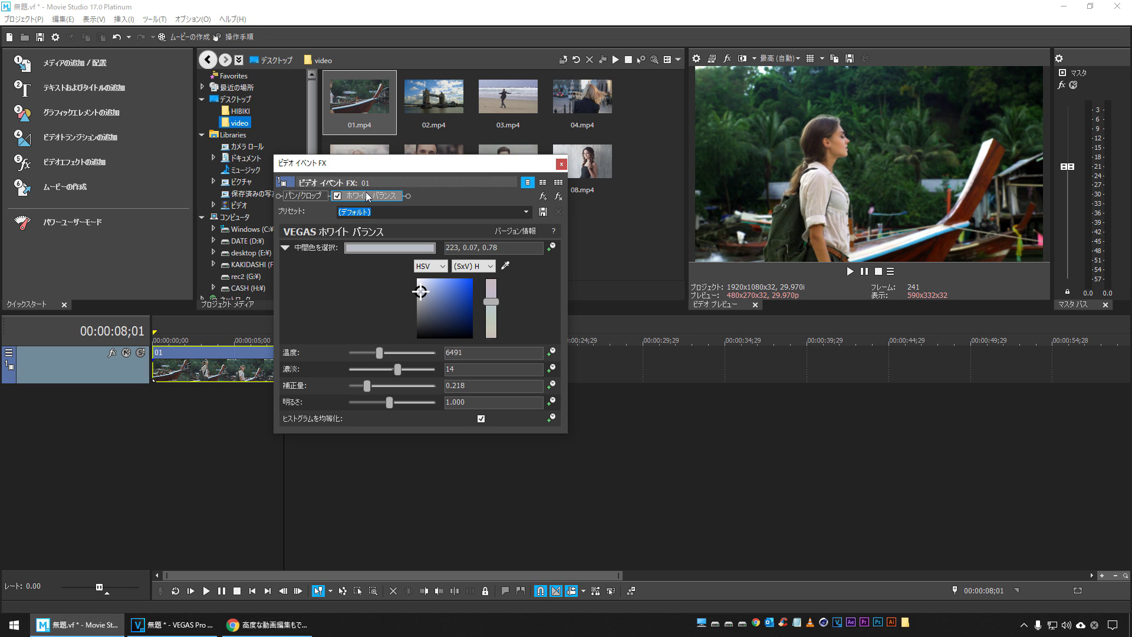
Play the corrected clip from 00:00:03;00, stop it, and place the playhead at 00:00:05;28.
{"action": "left_click", "coordinate": [201, 427]}
{"action": "key", "text": "space"}
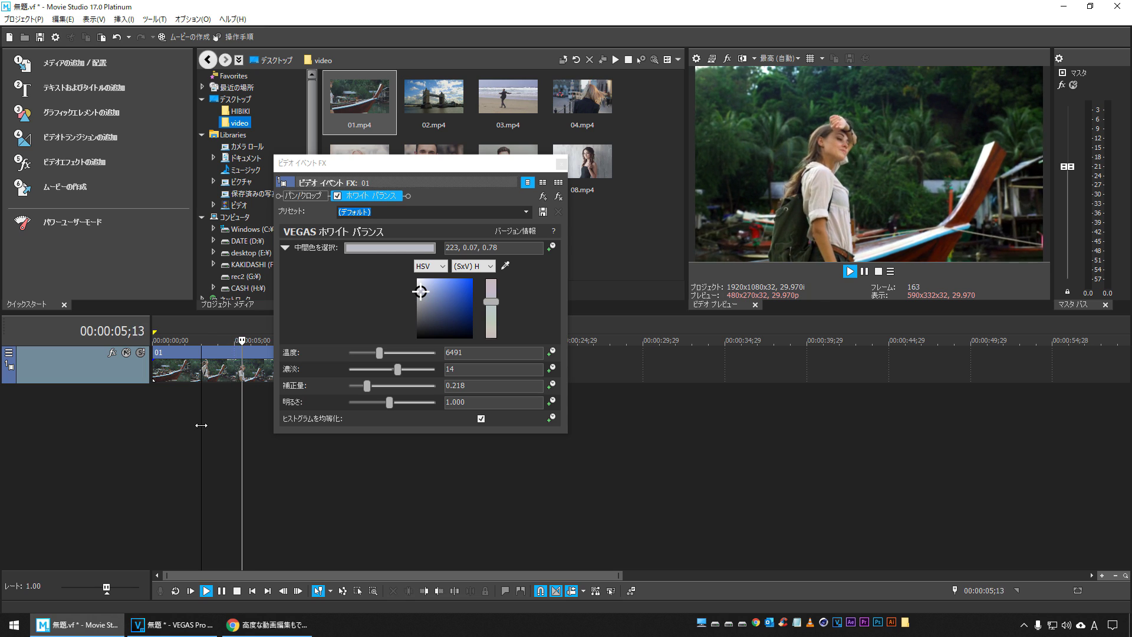
{"action": "key", "text": "space"}
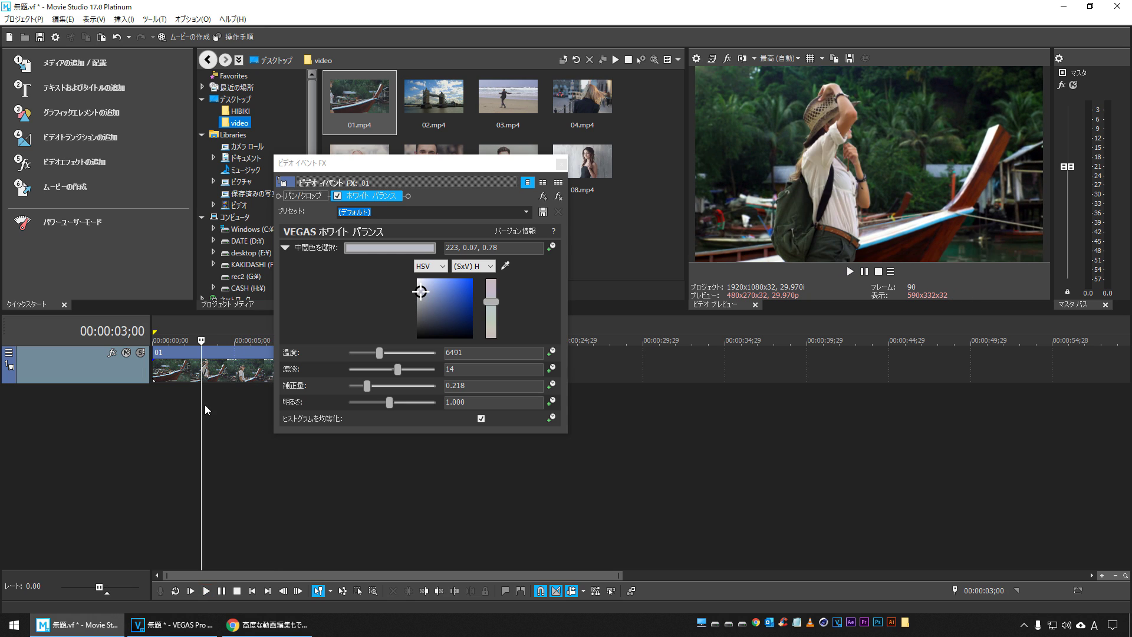
{"action": "left_click", "coordinate": [250, 420]}
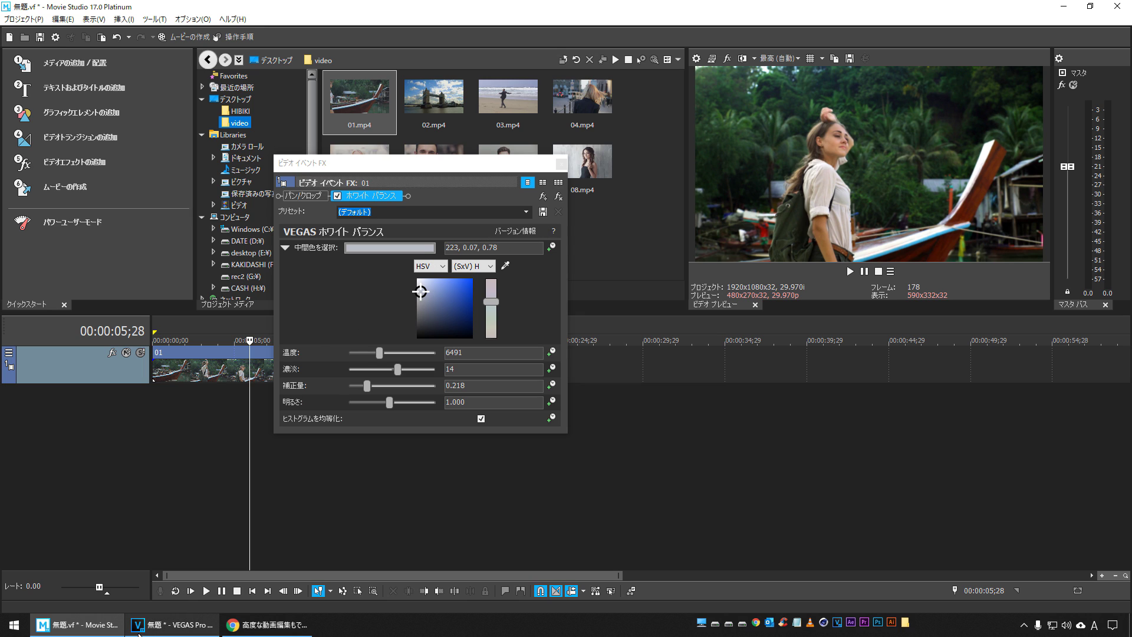
Check the colour grading (カラーグレーディング) section of the product page in Chrome, and return to Movie Studio.
{"action": "left_click", "coordinate": [269, 625]}
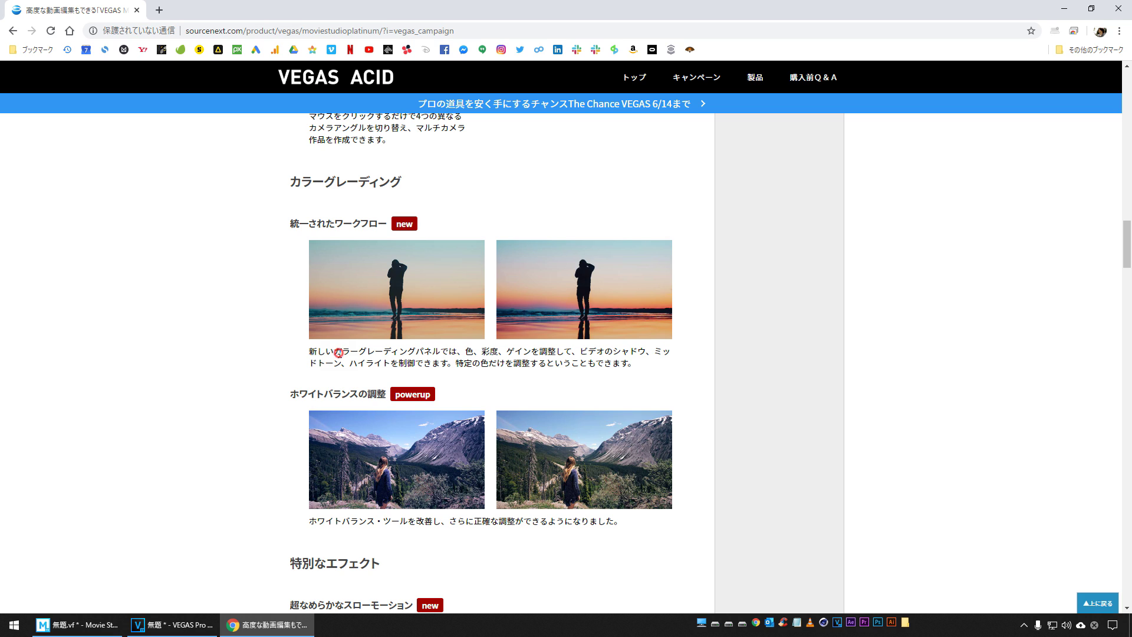
{"action": "left_click_drag", "start_coordinate": [338, 352], "coordinate": [413, 353]}
{"action": "left_click", "coordinate": [80, 625]}
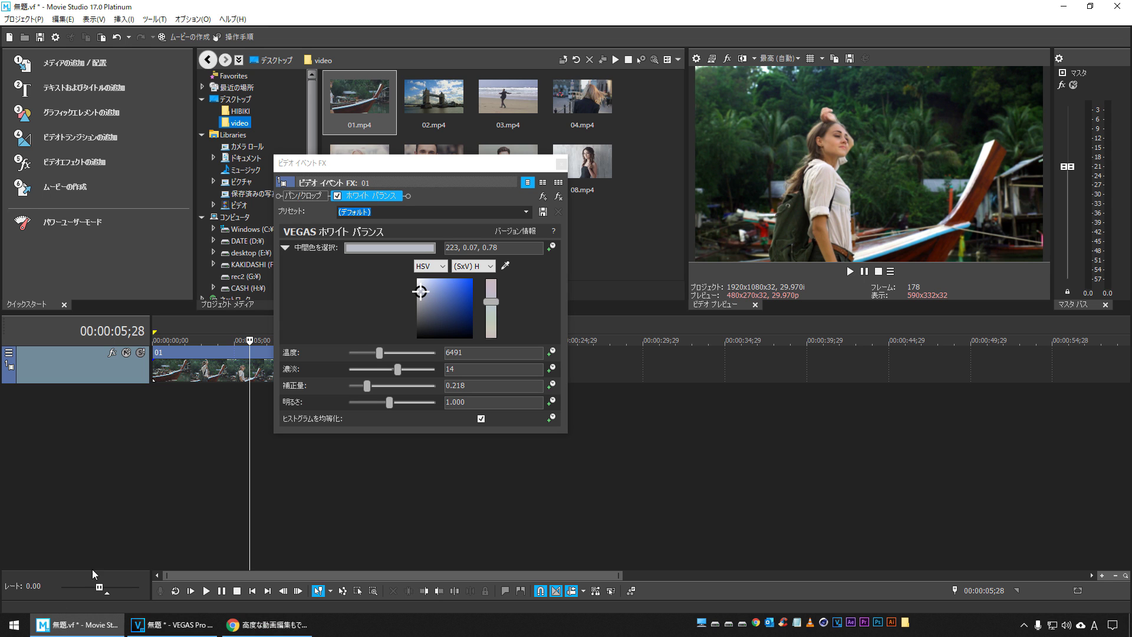
Close the video event effects window and open the colour grading panel for the 01 clip with the playhead at 00:00:07;18.
{"action": "left_click", "coordinate": [561, 163]}
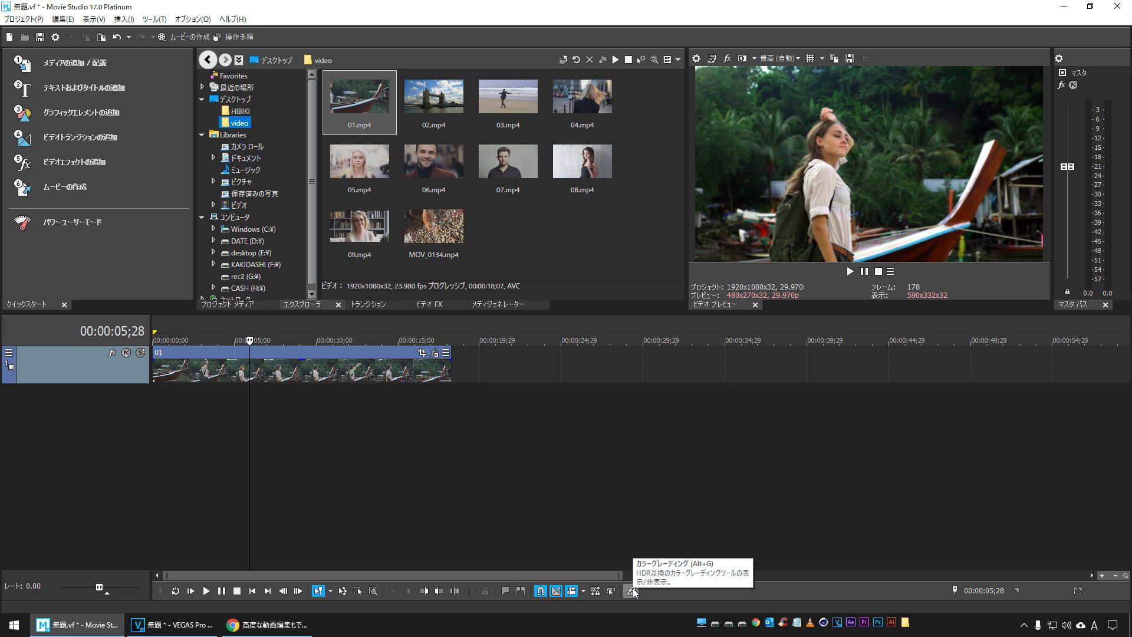
{"action": "left_click", "coordinate": [632, 590]}
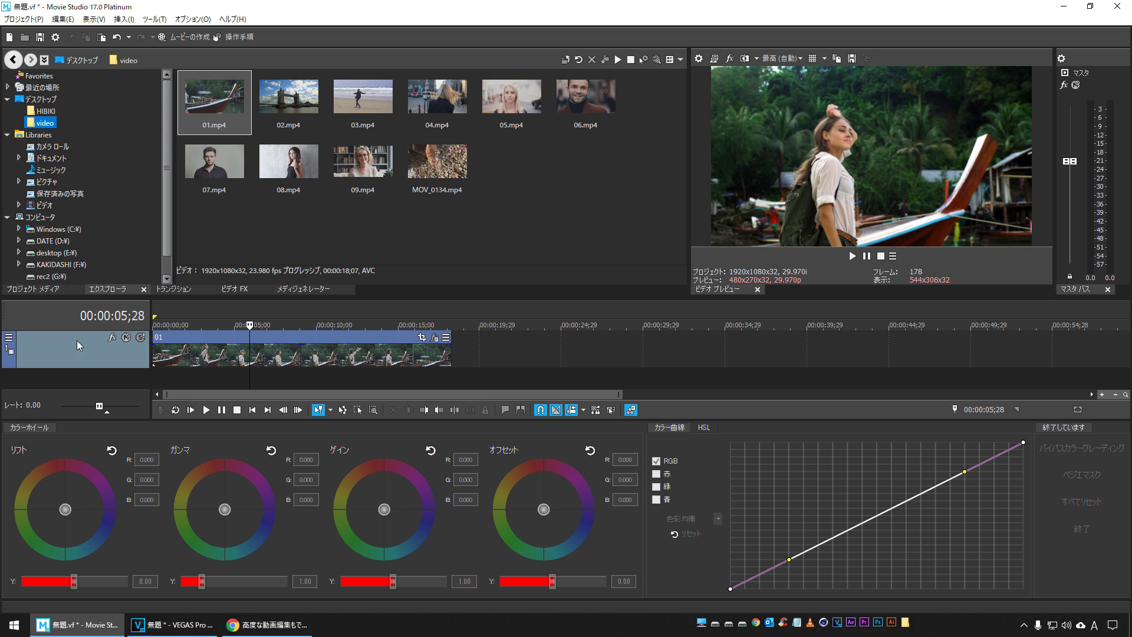
{"action": "left_click", "coordinate": [245, 356]}
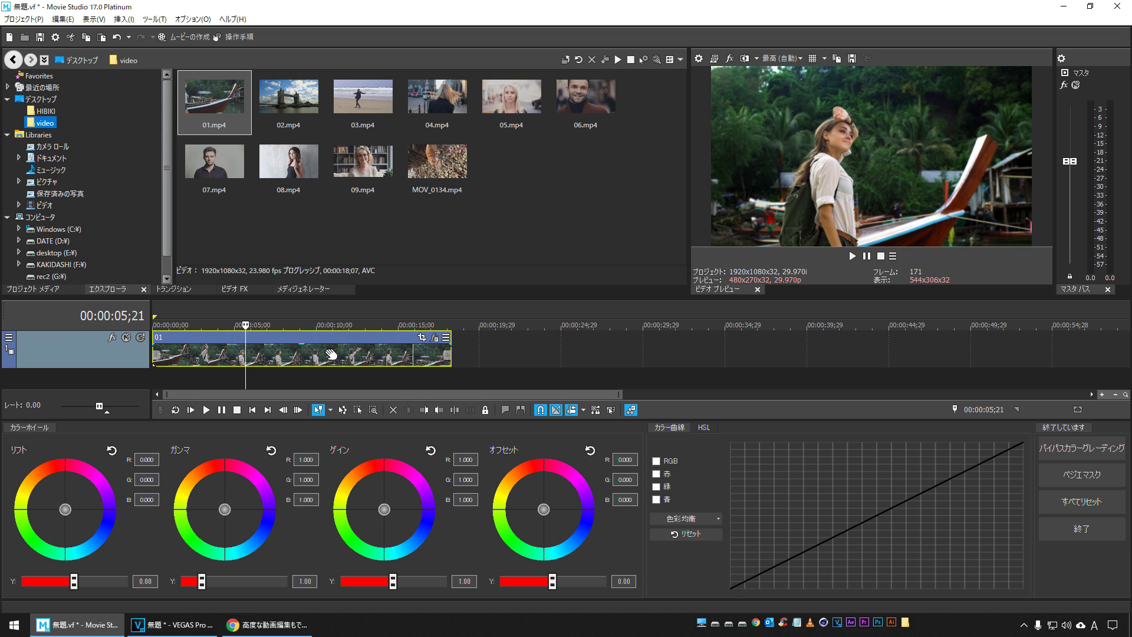
{"action": "left_click", "coordinate": [280, 354]}
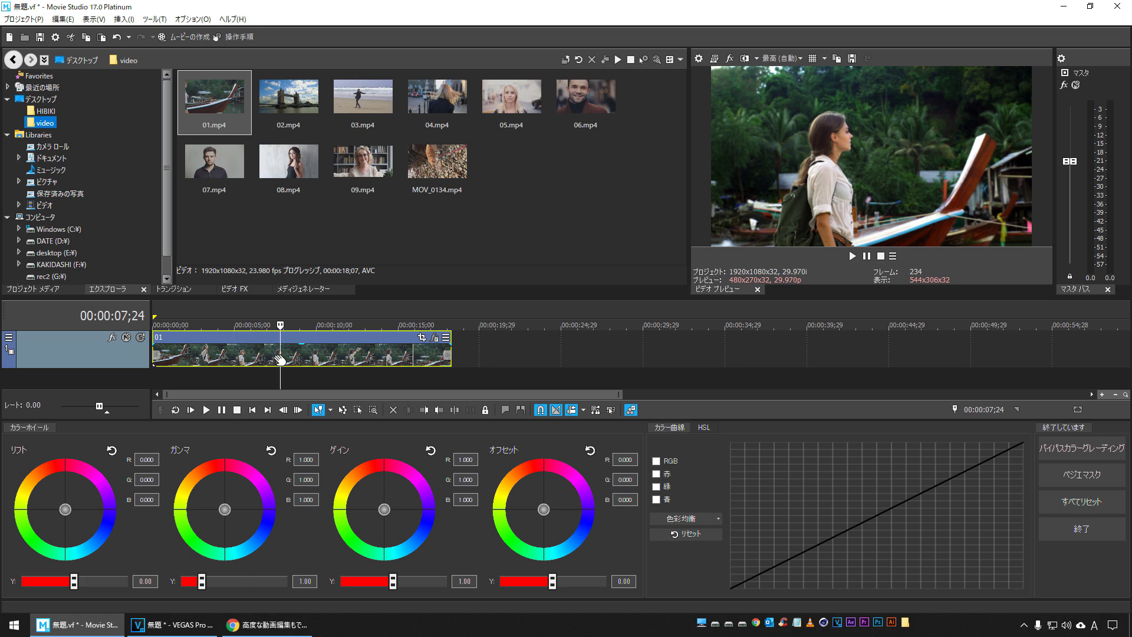
{"action": "left_click", "coordinate": [276, 353]}
Switch to VEGAS Pro and delete its video track together with the events it contains.
{"action": "left_click", "coordinate": [172, 624]}
{"action": "key", "text": "Delete"}
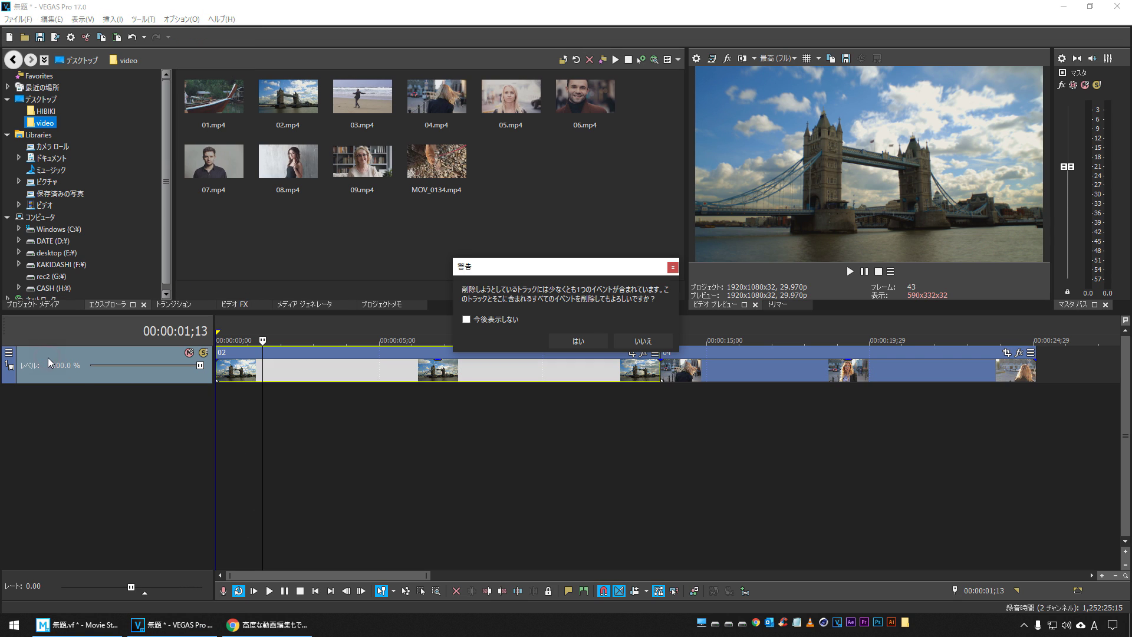
{"action": "left_click", "coordinate": [576, 342]}
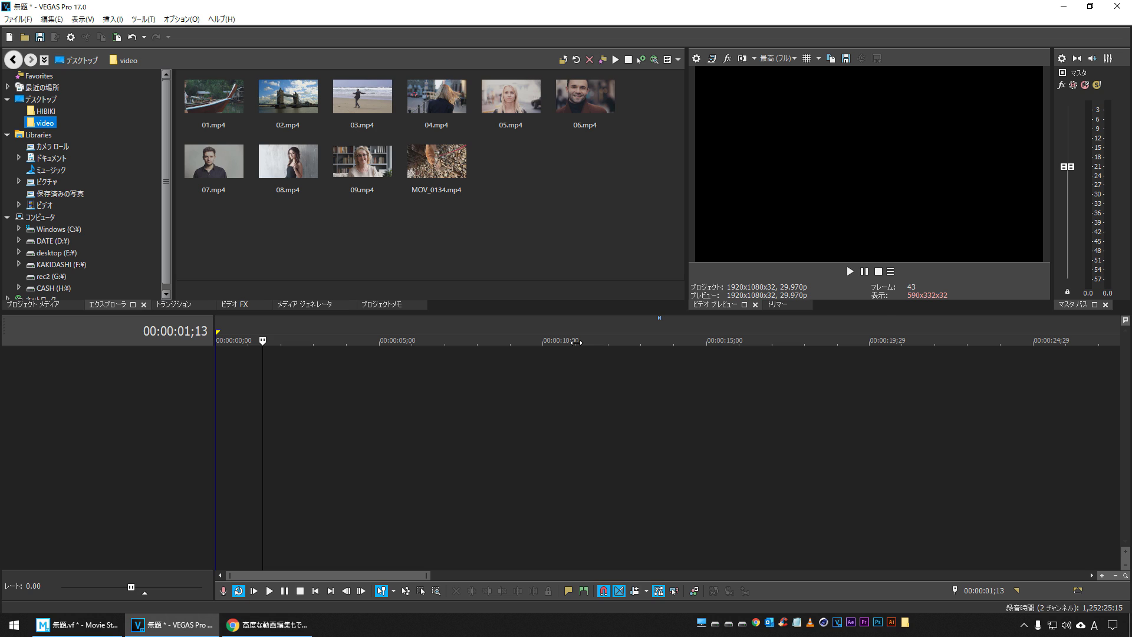
Paste the copied 01 clip into VEGAS Pro, move it to the timeline start, and place the playhead at 00:00:08;00.
{"action": "key", "text": "ctrl+v"}
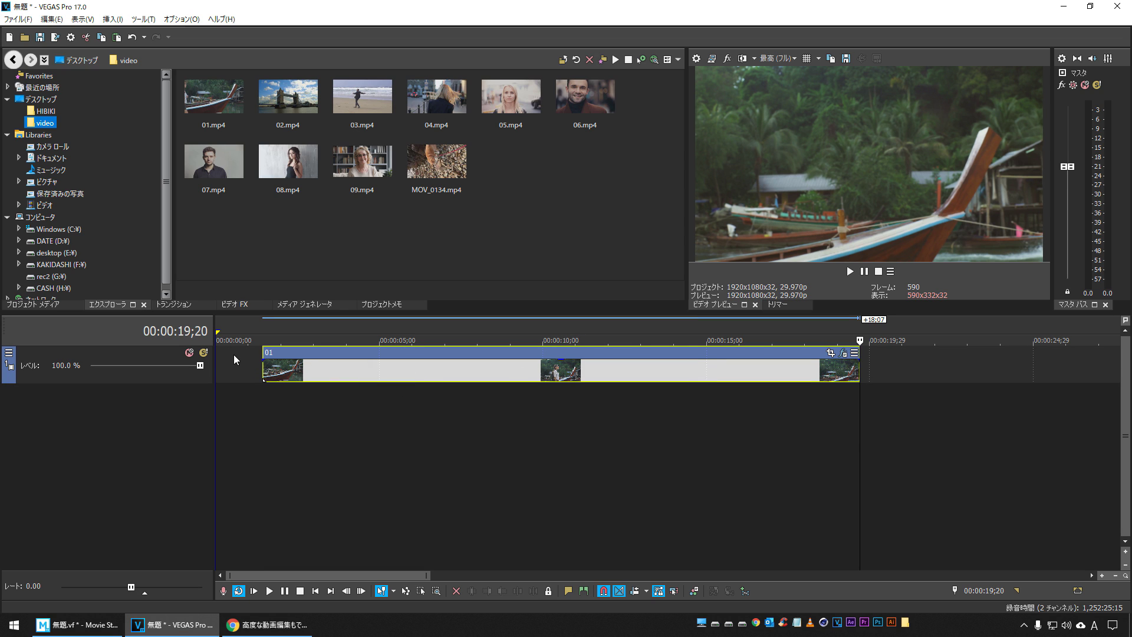
{"action": "left_click_drag", "start_coordinate": [387, 374], "coordinate": [271, 369]}
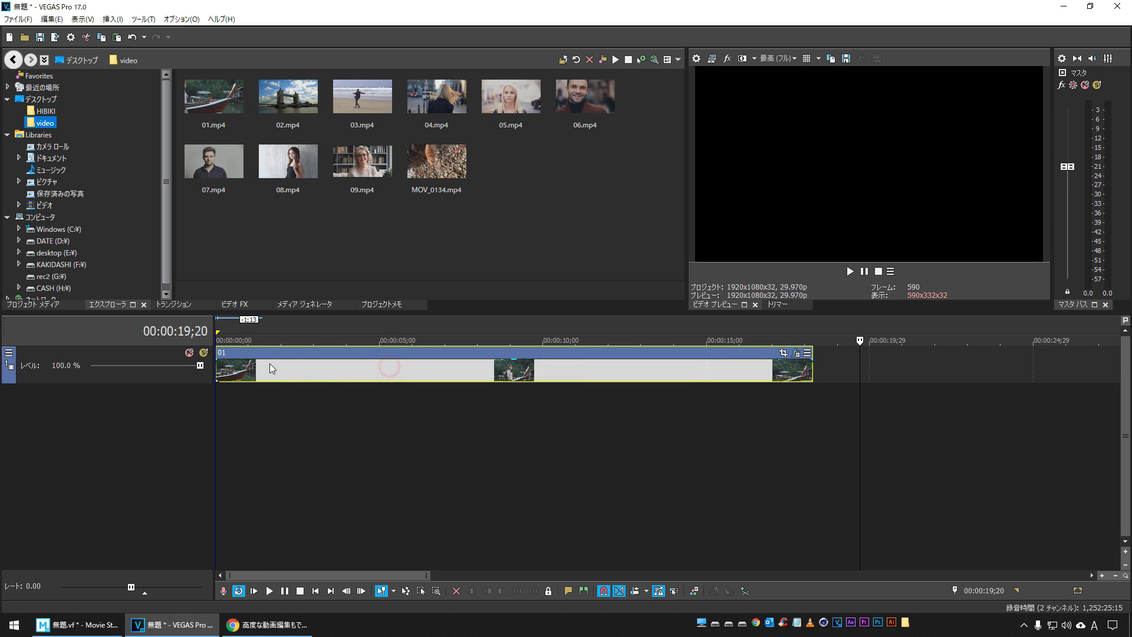
{"action": "left_click", "coordinate": [477, 372]}
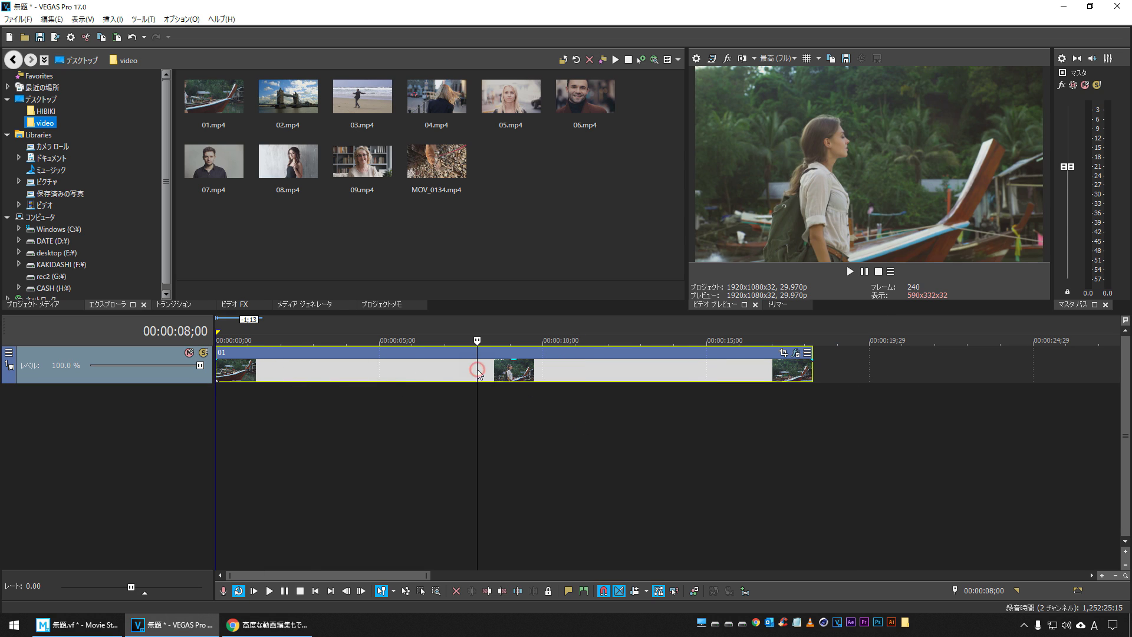
Open VEGAS Pro's colour grading panel and review its LUT input, colour wheel, colour channel, input/output, colour curve, HSL and Look LUT sections.
{"action": "left_click", "coordinate": [694, 591]}
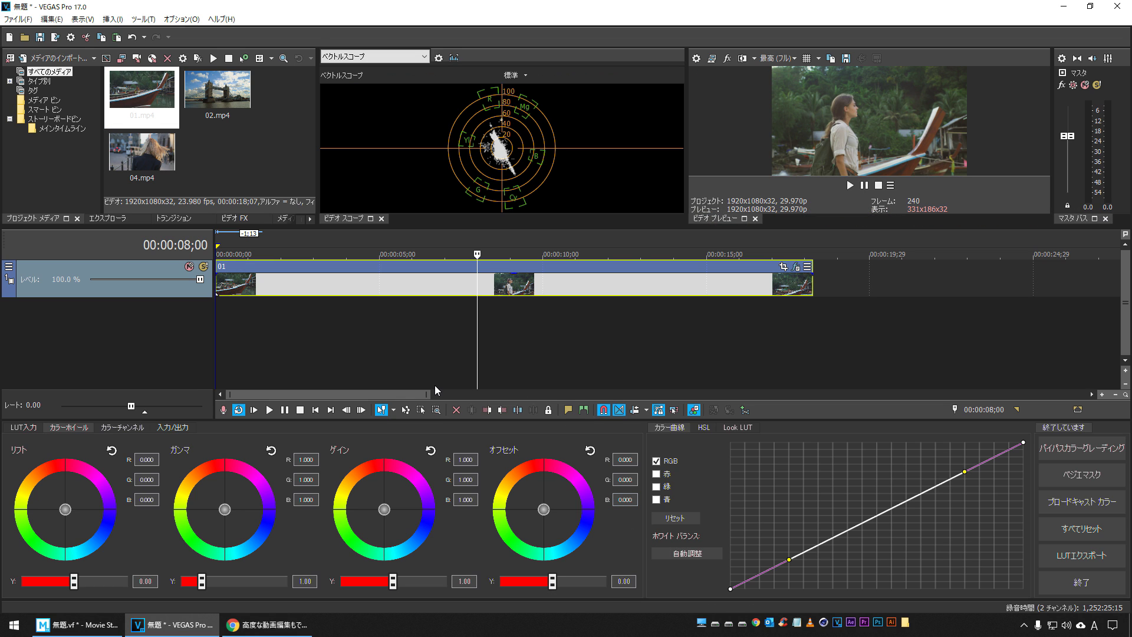
{"action": "left_click", "coordinate": [28, 430]}
{"action": "left_click", "coordinate": [66, 436]}
{"action": "left_click", "coordinate": [127, 431]}
{"action": "left_click", "coordinate": [168, 433]}
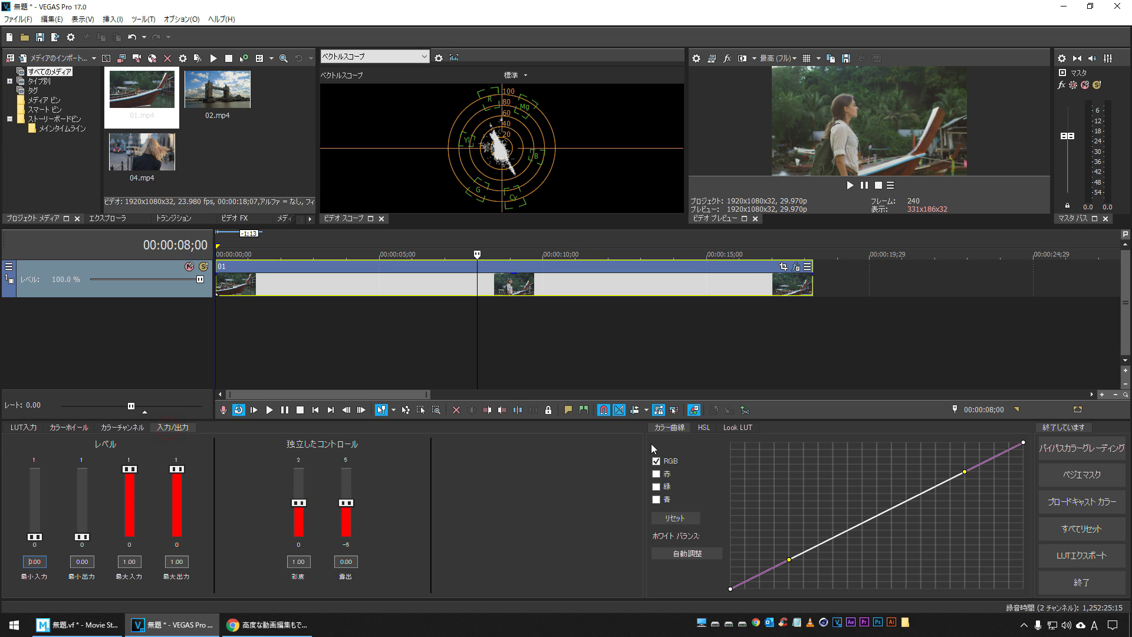
{"action": "left_click", "coordinate": [708, 428]}
{"action": "left_click", "coordinate": [741, 428]}
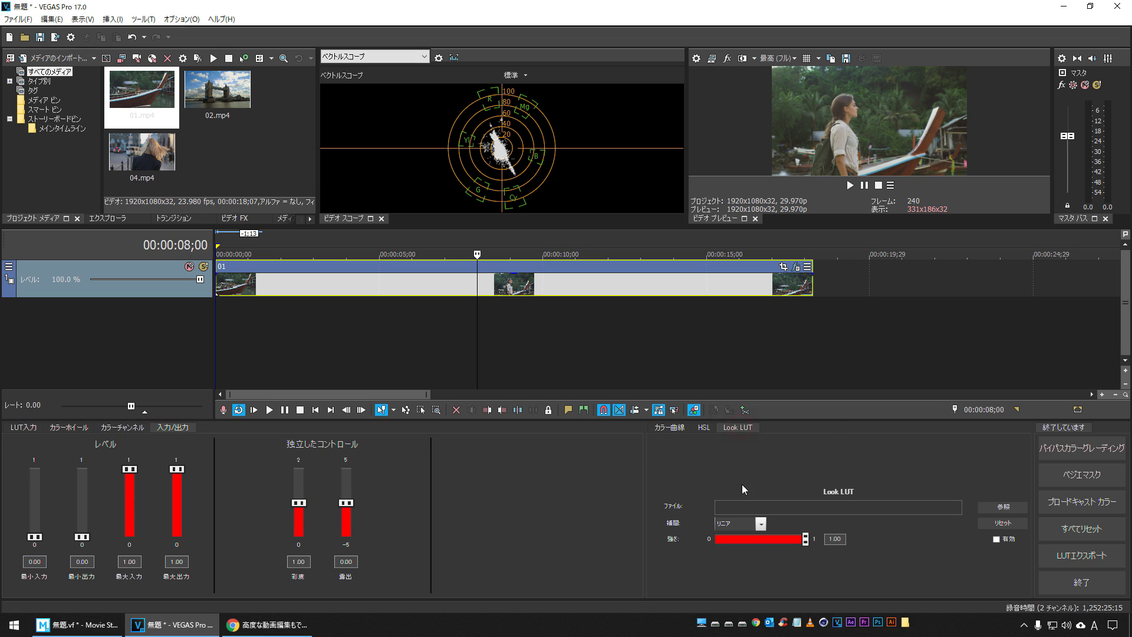
{"action": "left_click", "coordinate": [706, 428]}
{"action": "left_click", "coordinate": [673, 427]}
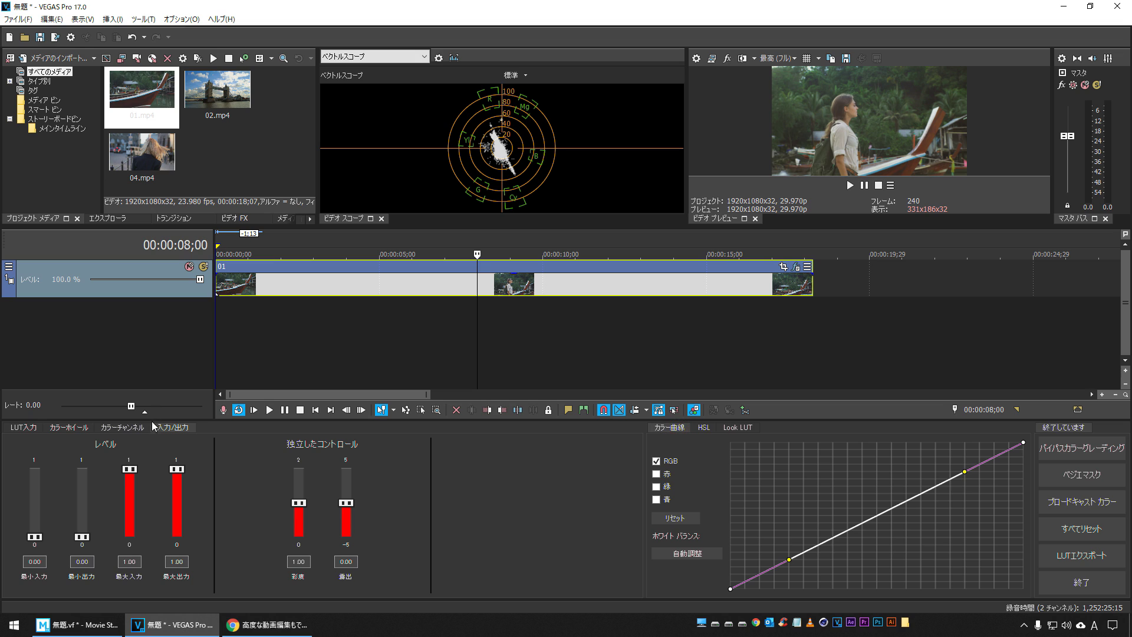
Switch to Movie Studio and review its colour wheel, HSL and colour curve sections for comparison.
{"action": "left_click", "coordinate": [76, 625]}
{"action": "left_click", "coordinate": [30, 426]}
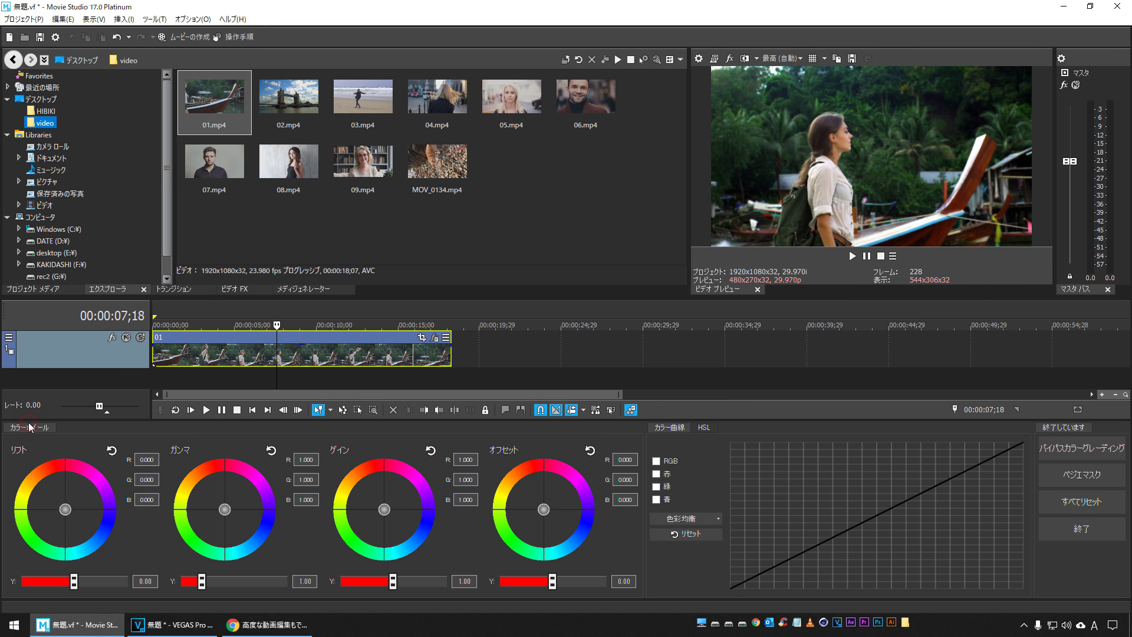
{"action": "left_click", "coordinate": [705, 428]}
{"action": "left_click", "coordinate": [670, 430]}
{"action": "mouse_move", "coordinate": [229, 630]}
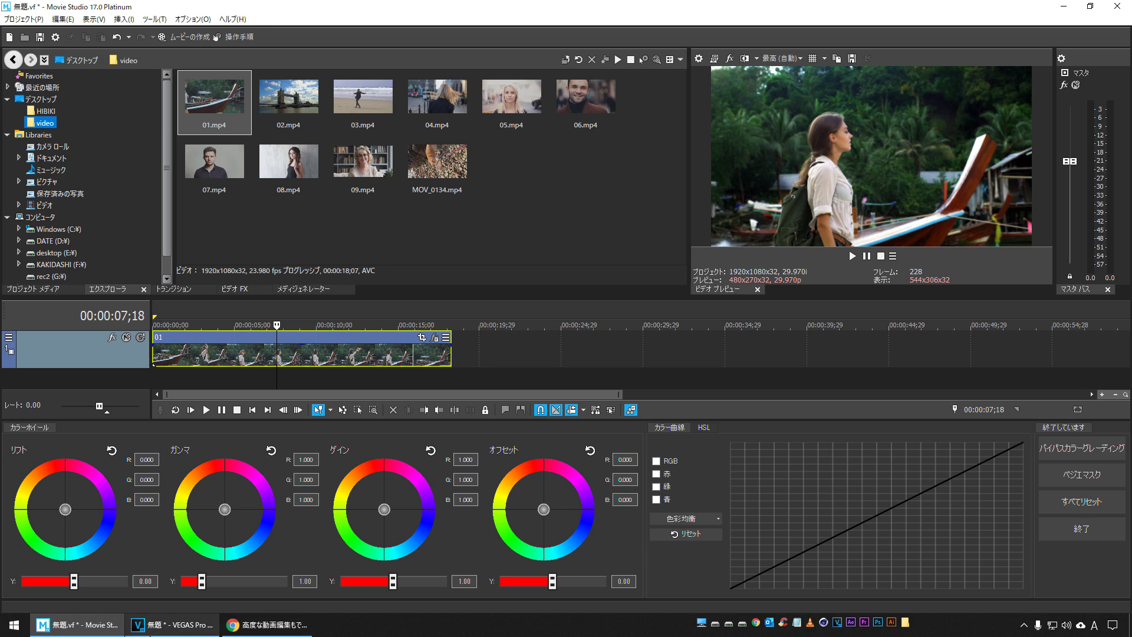
Return to VEGAS Pro and examine the Look LUT and camera LUT options alongside the colour wheel, colour channel and input/output sections.
{"action": "left_click", "coordinate": [172, 624]}
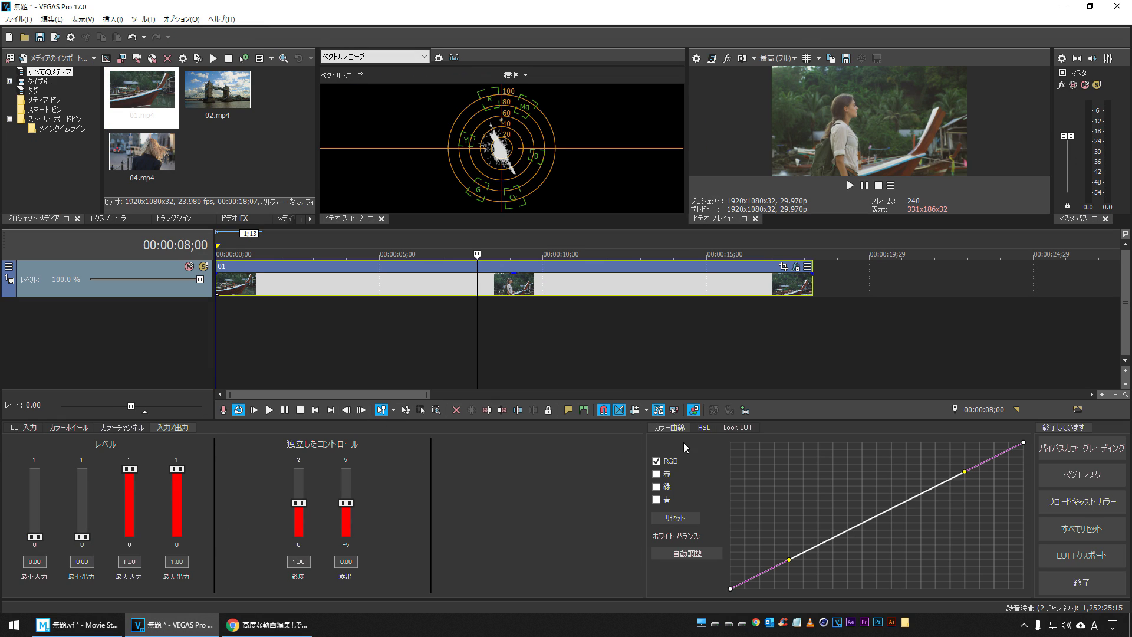
{"action": "left_click", "coordinate": [741, 428]}
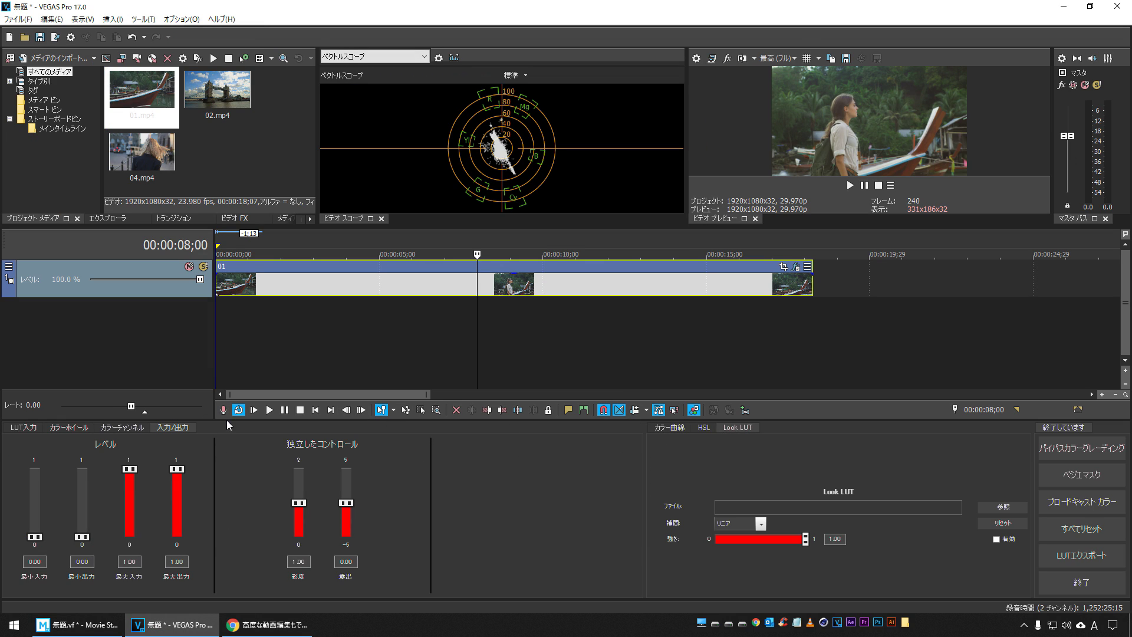
{"action": "left_click", "coordinate": [16, 429]}
{"action": "left_click", "coordinate": [743, 430]}
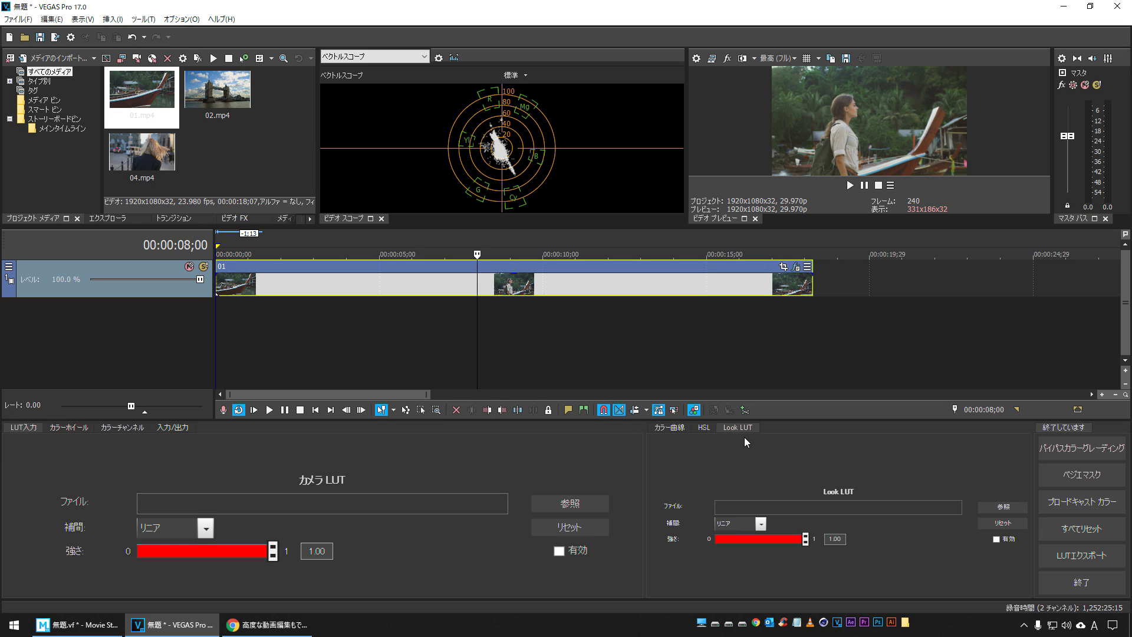
{"action": "left_click", "coordinate": [75, 431]}
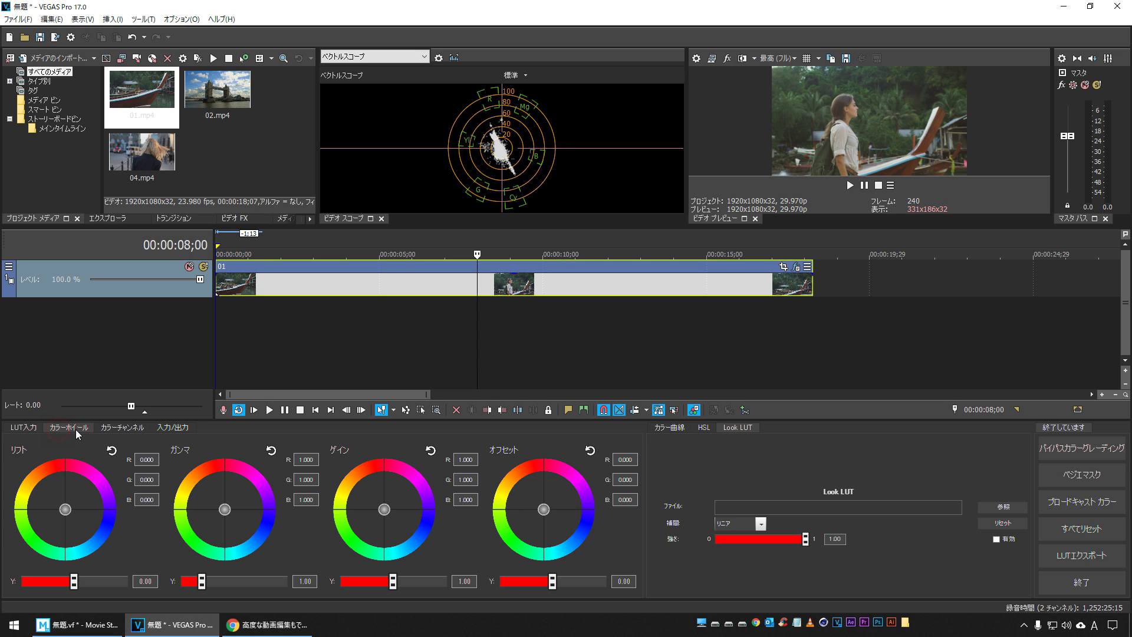
{"action": "left_click", "coordinate": [127, 429]}
{"action": "left_click", "coordinate": [176, 430]}
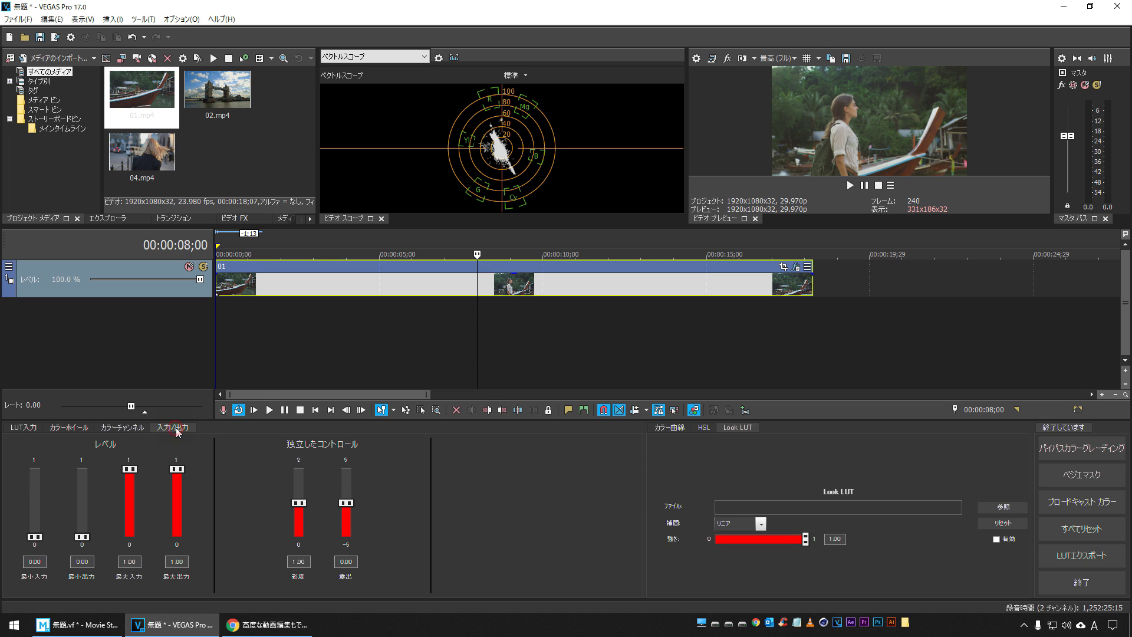
{"action": "left_click", "coordinate": [123, 430]}
{"action": "left_click", "coordinate": [70, 430]}
{"action": "left_click", "coordinate": [23, 427]}
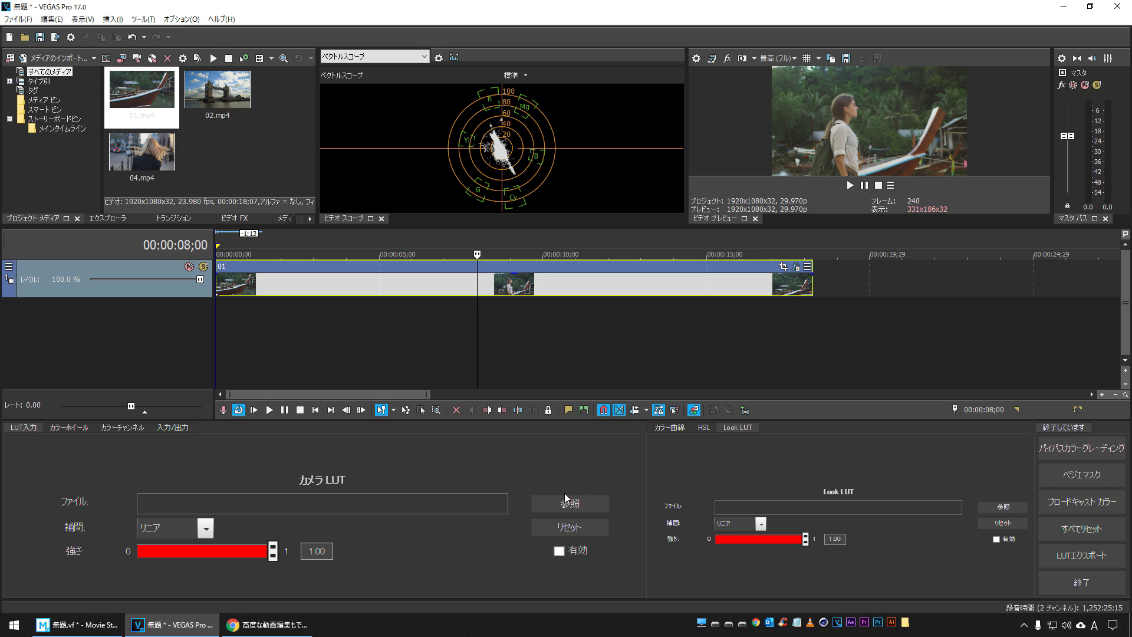
Switch back to Movie Studio, show the HSL grading controls, and place the playhead at 00:00:08;17 on the 01 clip.
{"action": "left_click", "coordinate": [77, 625]}
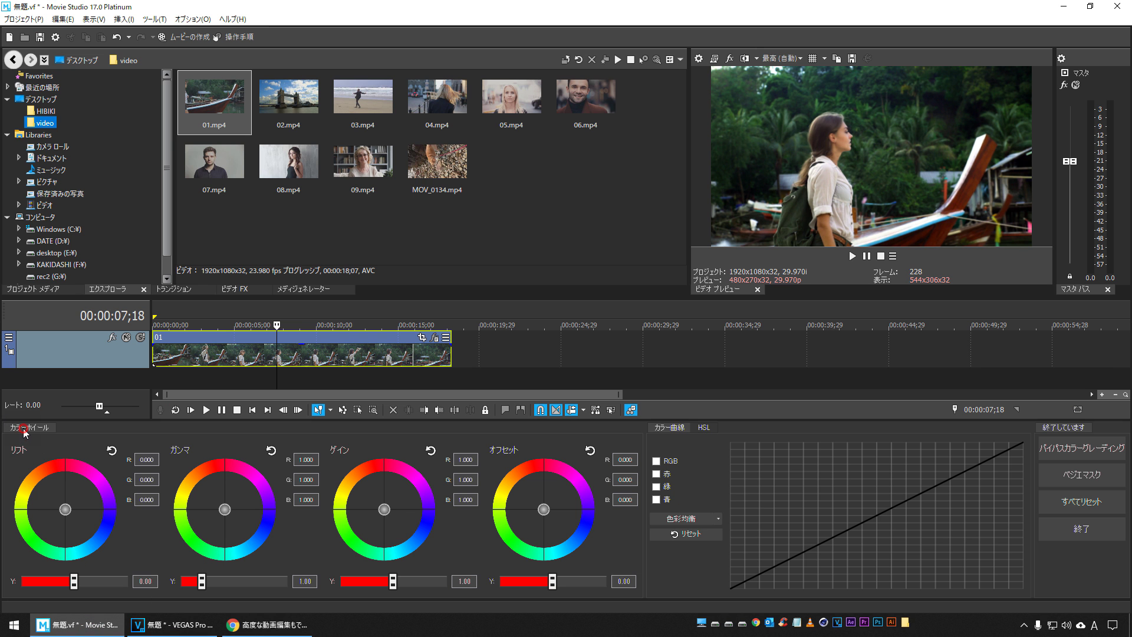
{"action": "left_click", "coordinate": [704, 428]}
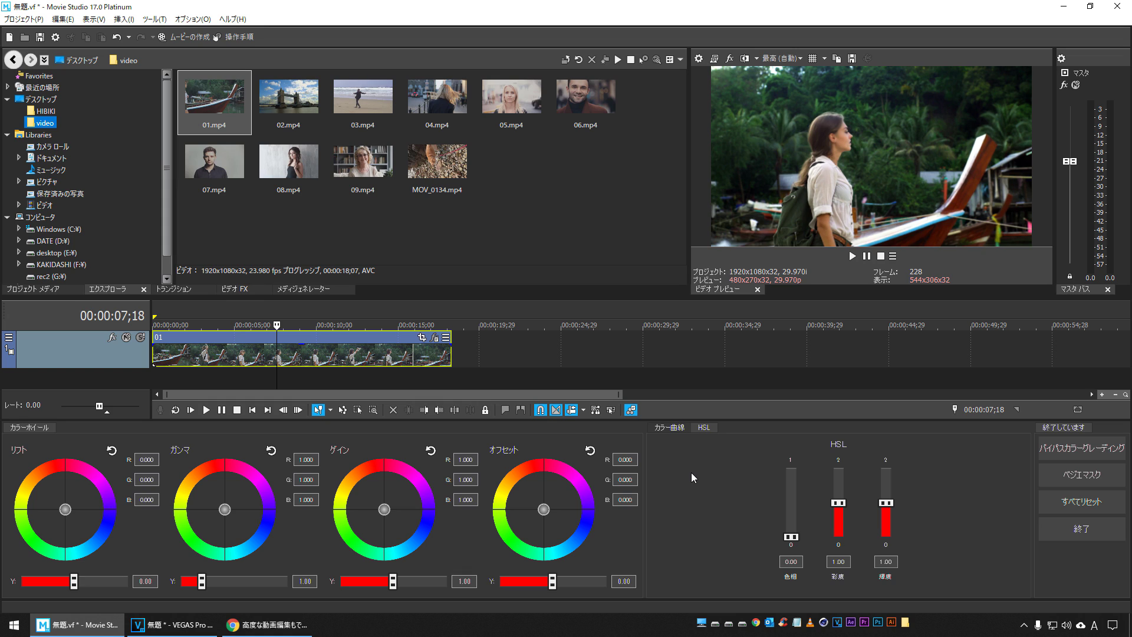
{"action": "left_click", "coordinate": [293, 354]}
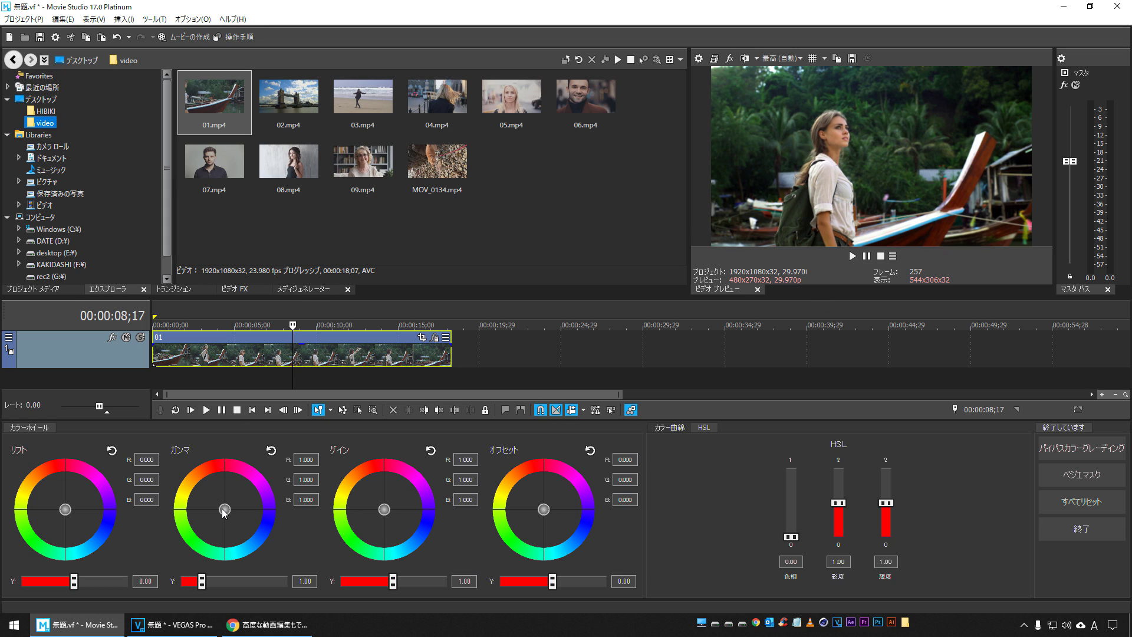
Tint the clip's gamma toward cyan-blue, gain toward orange and offset toward cyan, and lower the HSL saturation (彩度) to 0.67.
{"action": "left_click_drag", "start_coordinate": [222, 518], "coordinate": [235, 525]}
{"action": "left_click_drag", "start_coordinate": [260, 589], "coordinate": [242, 550]}
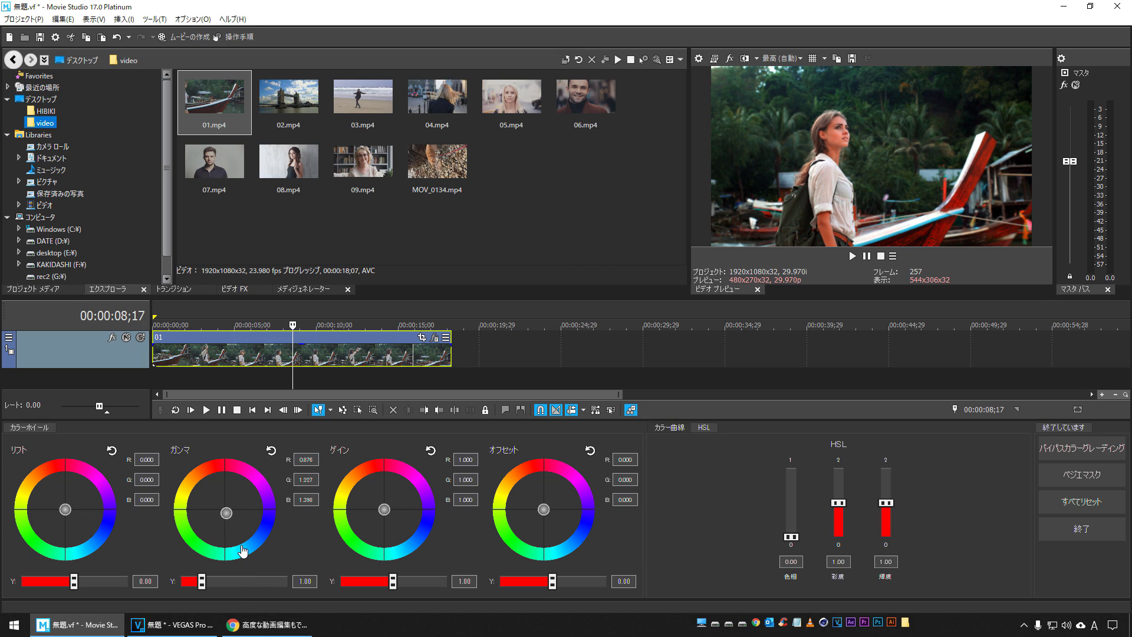
{"action": "left_click_drag", "start_coordinate": [384, 510], "coordinate": [367, 487]}
{"action": "left_click_drag", "start_coordinate": [543, 510], "coordinate": [563, 535]}
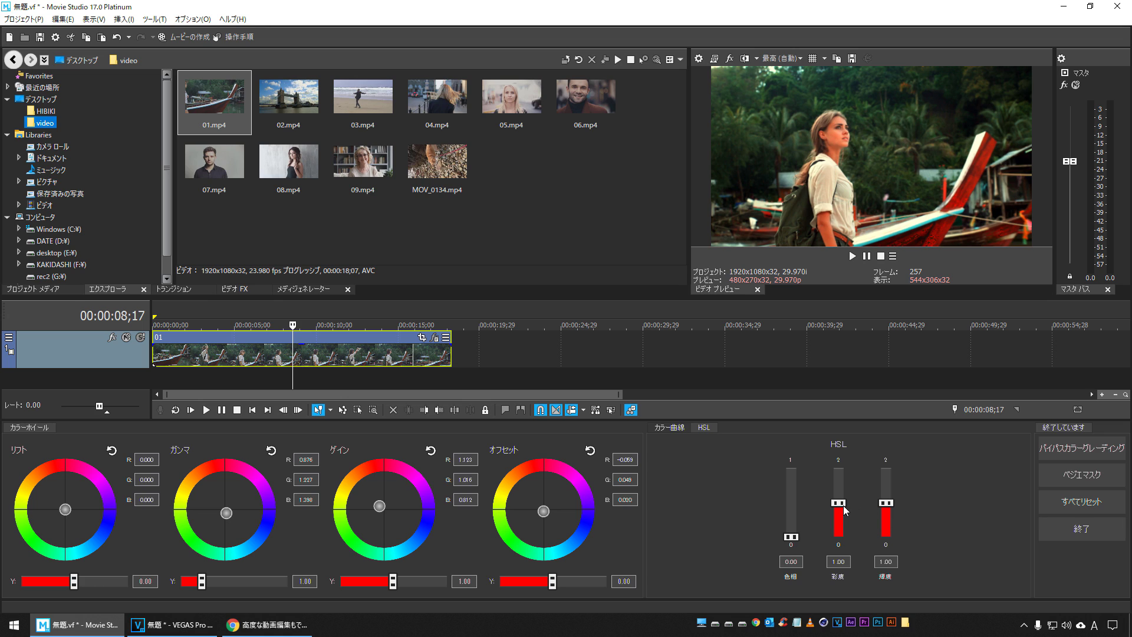
{"action": "left_click_drag", "start_coordinate": [840, 509], "coordinate": [840, 518]}
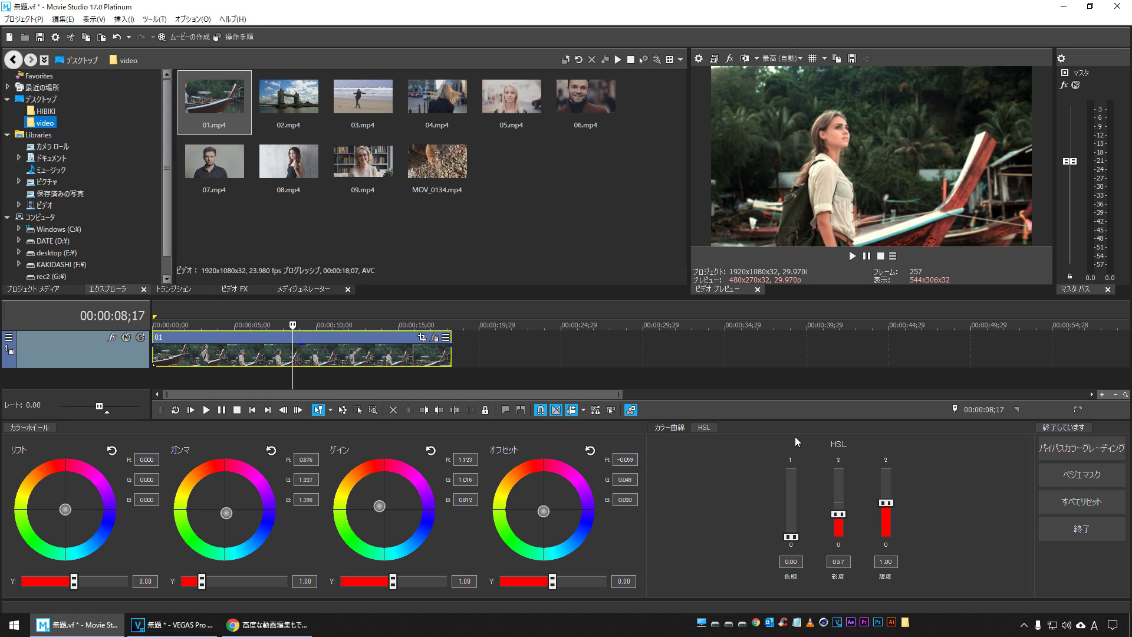
Toggle the colour grading bypass off and on to compare the graded and ungraded versions of the 01 clip.
{"action": "left_click", "coordinate": [1069, 452]}
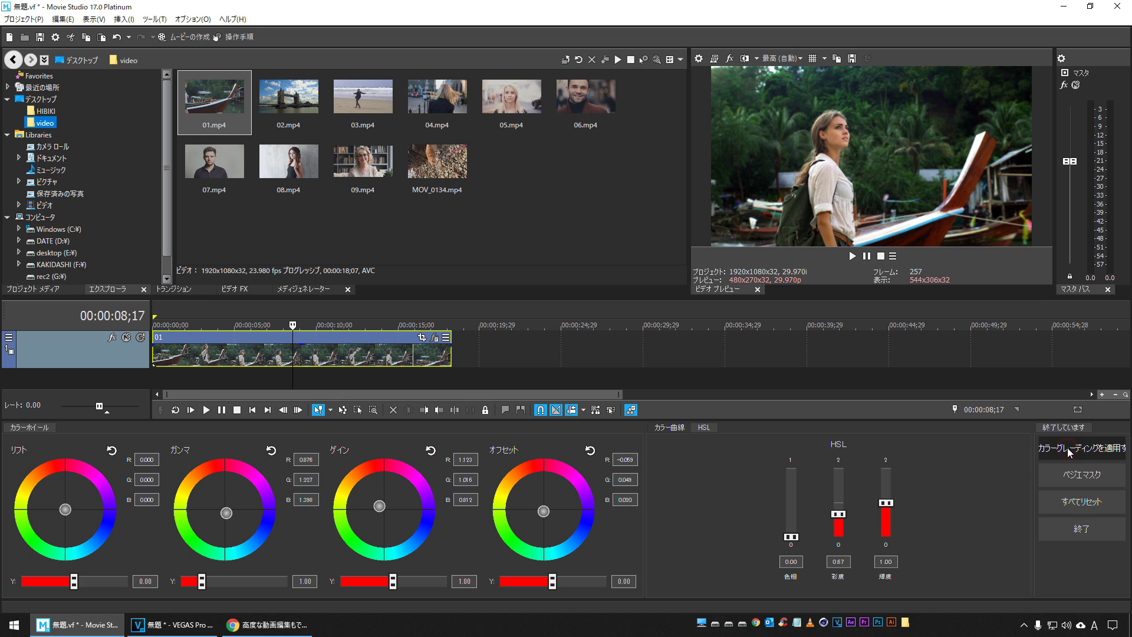
{"action": "left_click", "coordinate": [1069, 452]}
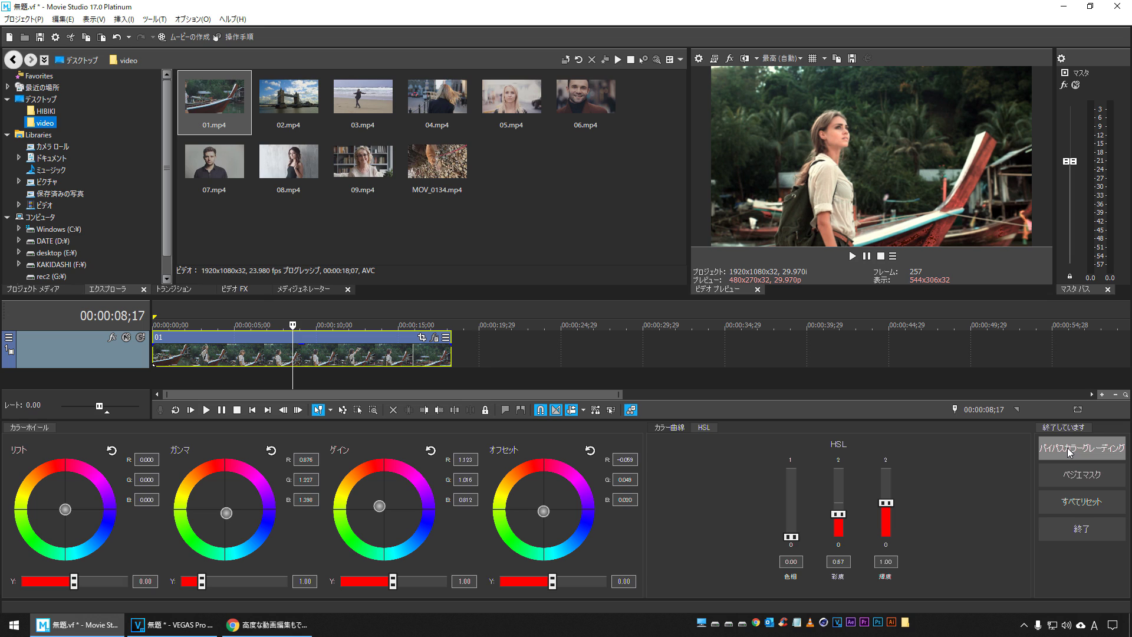
{"action": "left_click", "coordinate": [1069, 452]}
{"action": "left_click", "coordinate": [1069, 451]}
Switch to Chrome and review the product page's colour grading section and the 超なめらかなスローモーション feature below it.
{"action": "left_click", "coordinate": [269, 625]}
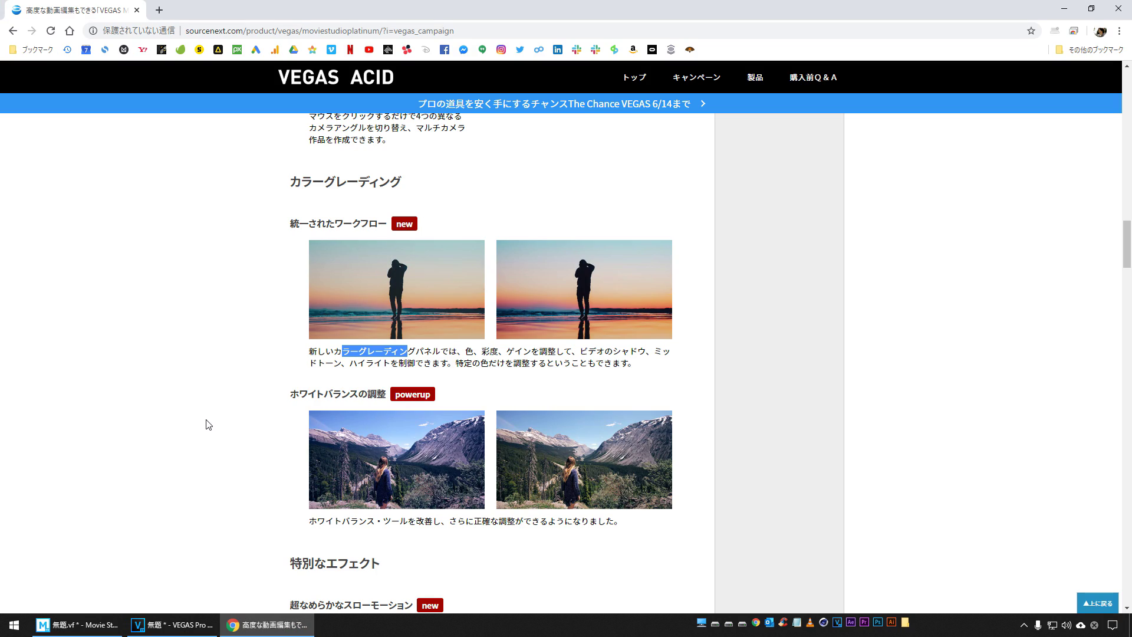
{"action": "triple_click", "coordinate": [300, 225]}
{"action": "left_click", "coordinate": [203, 290]}
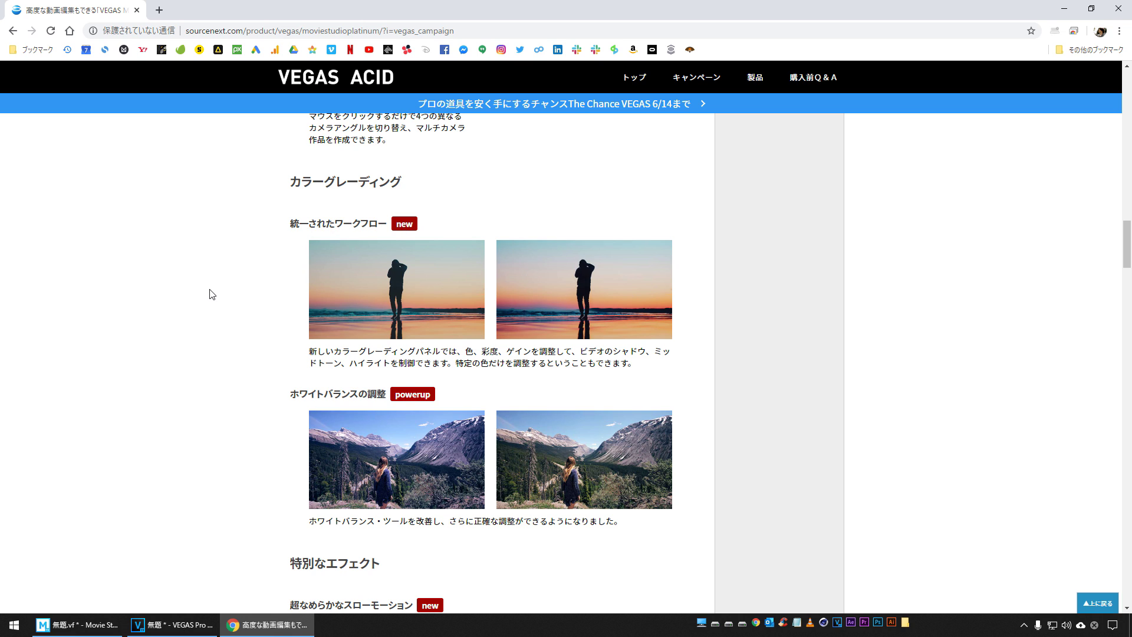
{"action": "scroll", "coordinate": [212, 294], "scroll_direction": "down", "scroll_amount": 5}
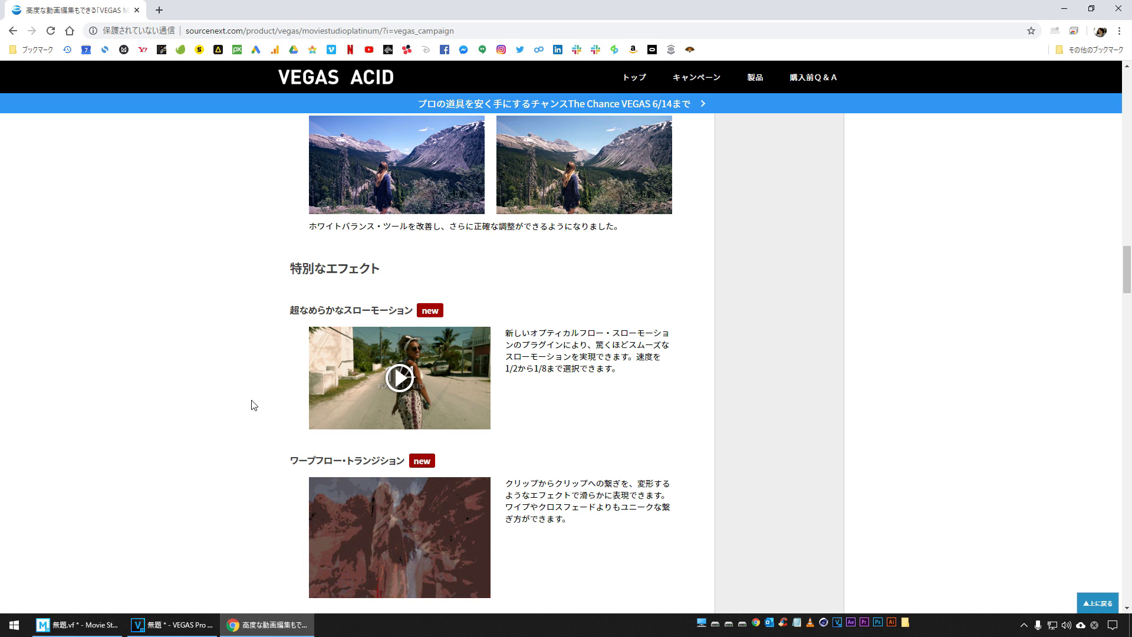
Return to Movie Studio, delete the track holding the 01 clip, and close the colour grading panel.
{"action": "left_click", "coordinate": [74, 625]}
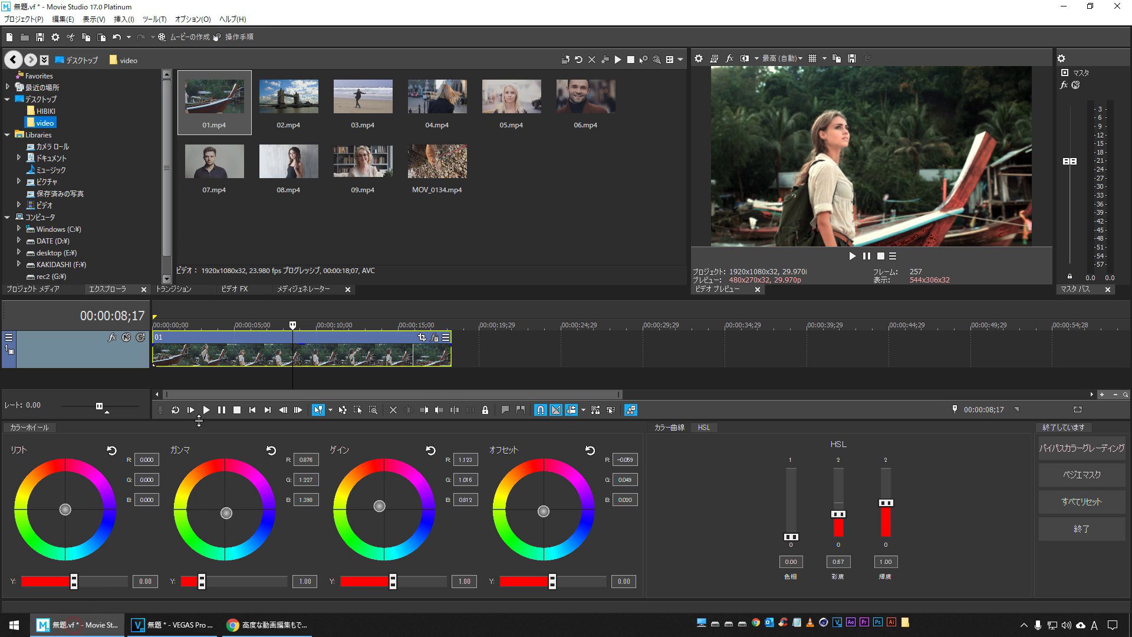
{"action": "key", "text": "Delete"}
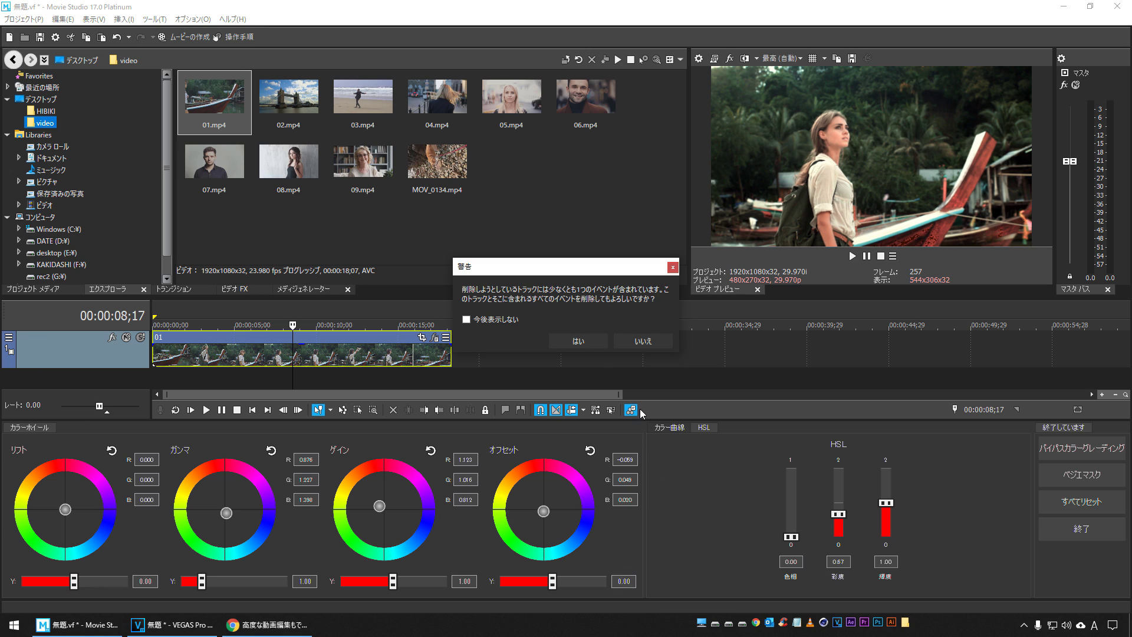
{"action": "left_click", "coordinate": [561, 342]}
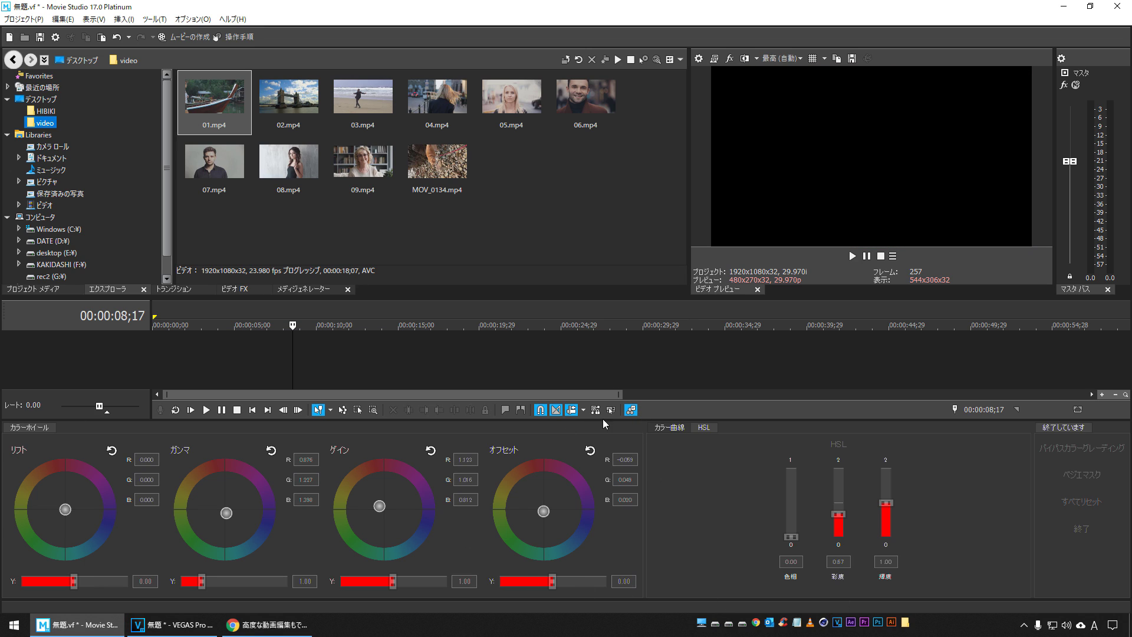
{"action": "left_click", "coordinate": [630, 409]}
Add 05.mp4 at the start of the timeline without matching the project settings to the media.
{"action": "left_click_drag", "start_coordinate": [349, 187], "coordinate": [338, 268]}
{"action": "left_click_drag", "start_coordinate": [69, 405], "coordinate": [390, 348]}
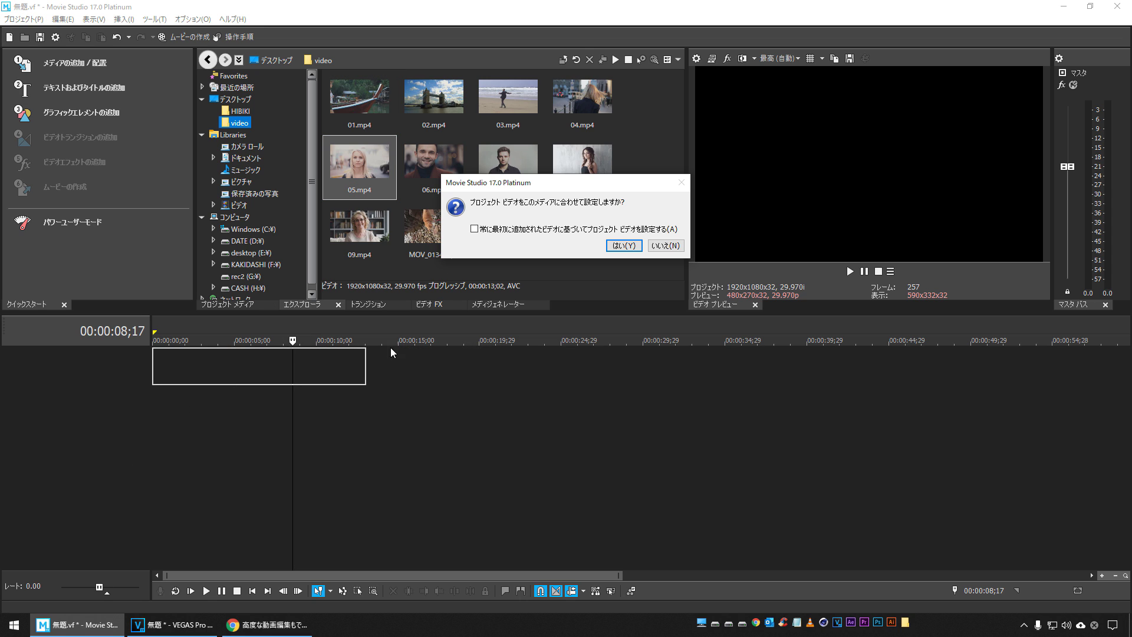
{"action": "left_click", "coordinate": [667, 245]}
Preview the 05 clip, split it at 00:00:02;20 and delete the part after the split.
{"action": "left_click", "coordinate": [252, 591]}
{"action": "key", "text": "space"}
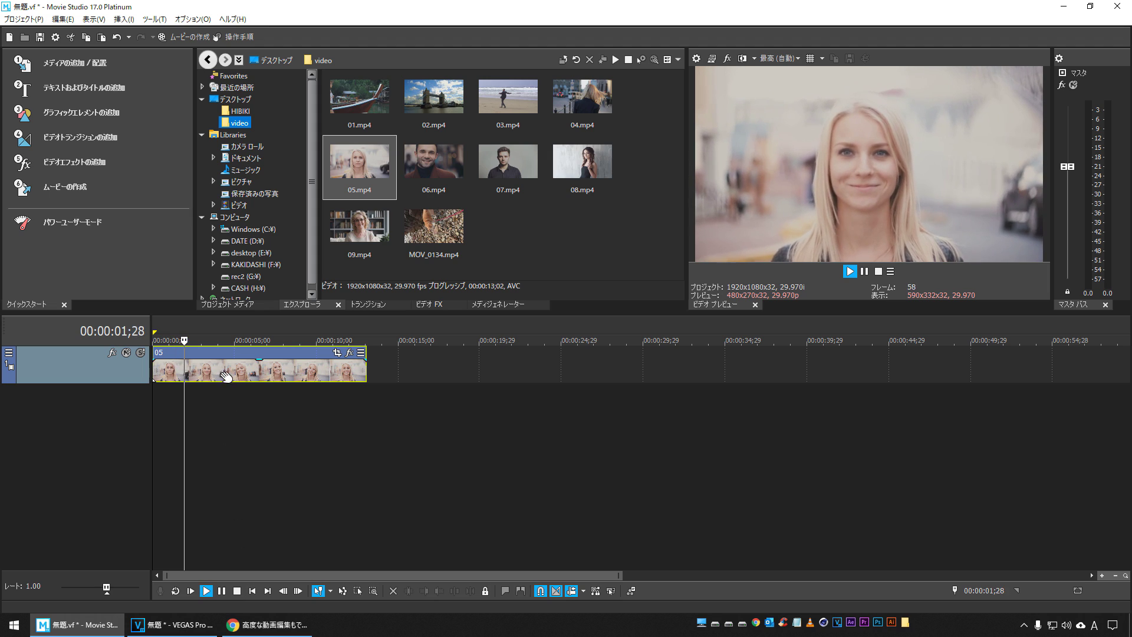
{"action": "key", "text": "space"}
{"action": "left_click", "coordinate": [196, 367]}
{"action": "key", "text": "s"}
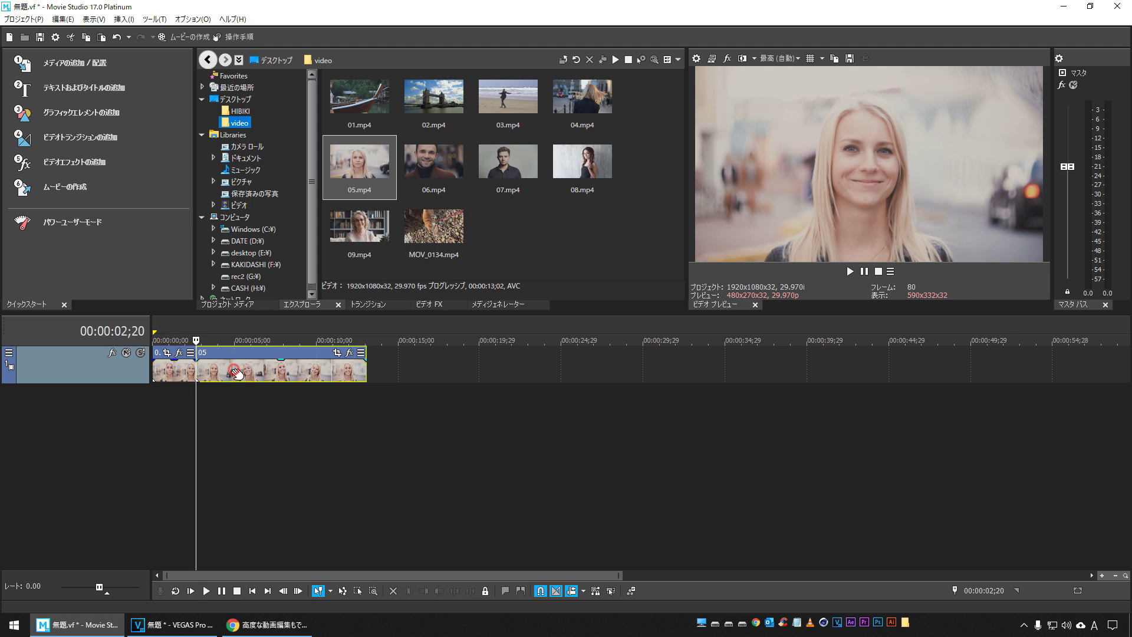
{"action": "key", "text": "Delete"}
Duplicate the short 05 clip onto a second track below, and time-stretch the upper copy to about 00:00:10;20.
{"action": "left_click", "coordinate": [174, 370]}
{"action": "left_click_drag", "start_coordinate": [186, 375], "coordinate": [179, 407]}
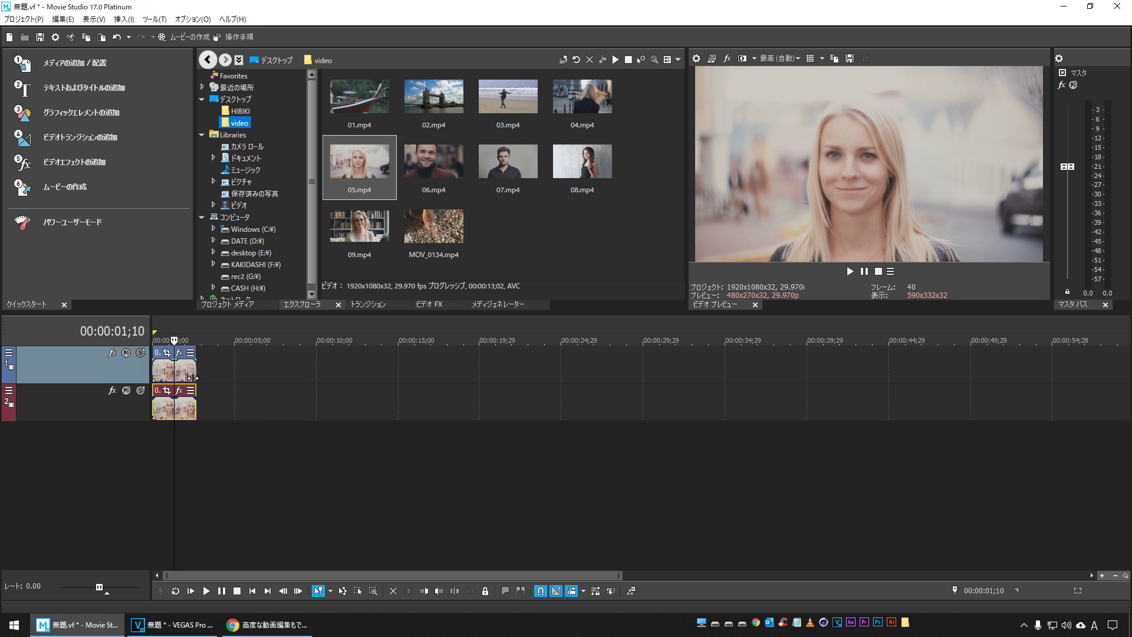
{"action": "left_click", "coordinate": [165, 371]}
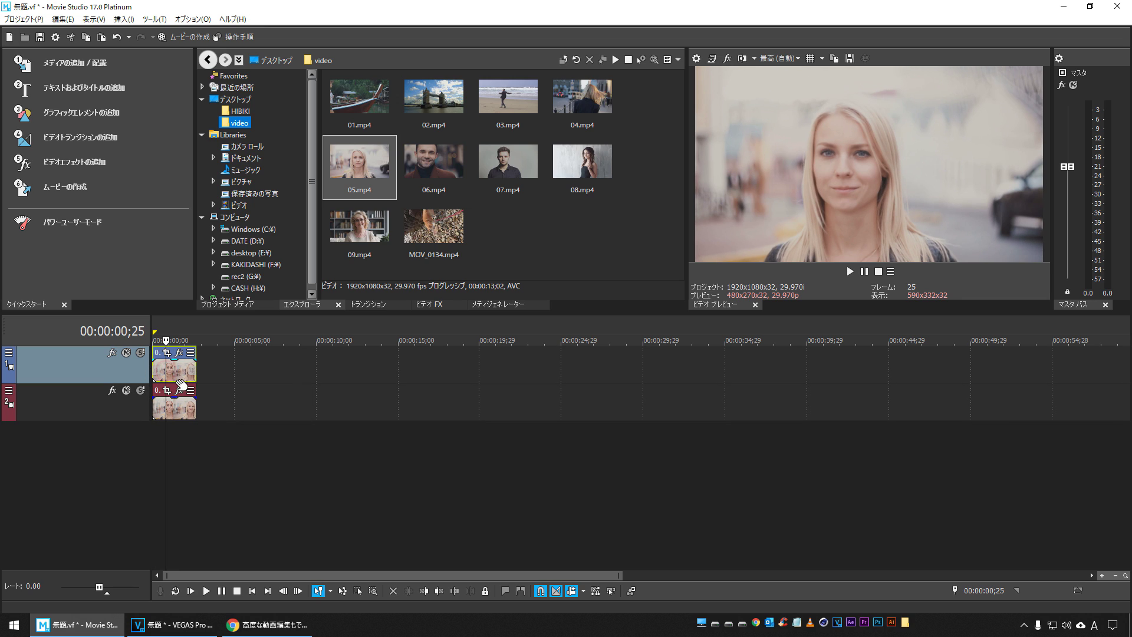
{"action": "left_click_drag", "start_coordinate": [196, 371], "coordinate": [536, 373]}
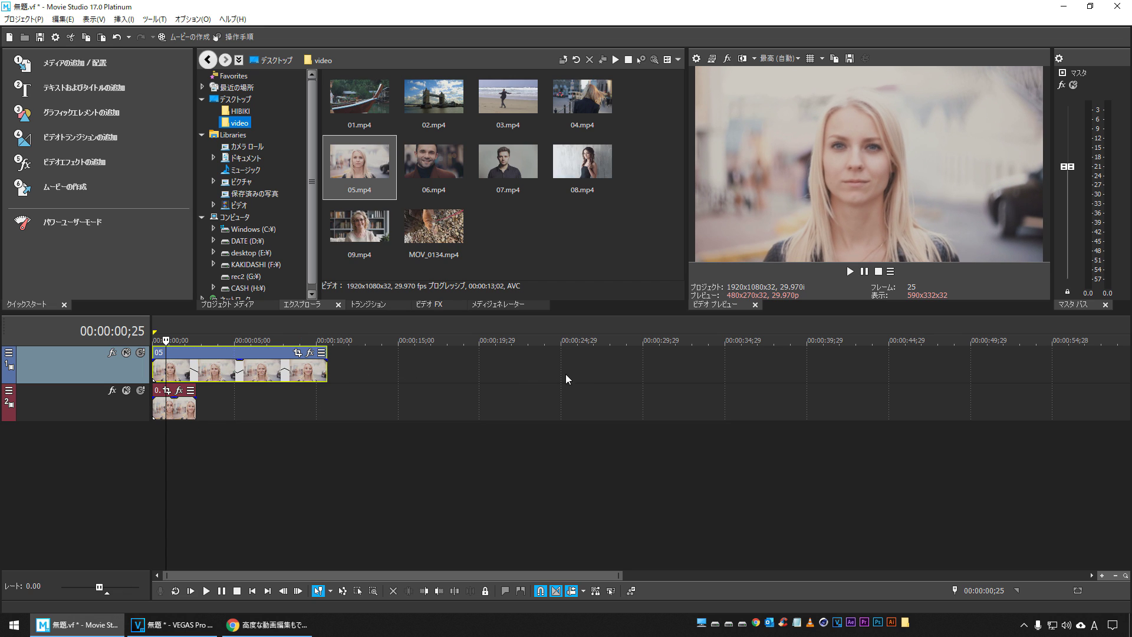
Play the stretched upper 05 clip from the start, with the timeline enlarged, to check its slow motion.
{"action": "left_click", "coordinate": [258, 592]}
{"action": "scroll", "coordinate": [258, 592], "scroll_direction": "up", "scroll_amount": 3}
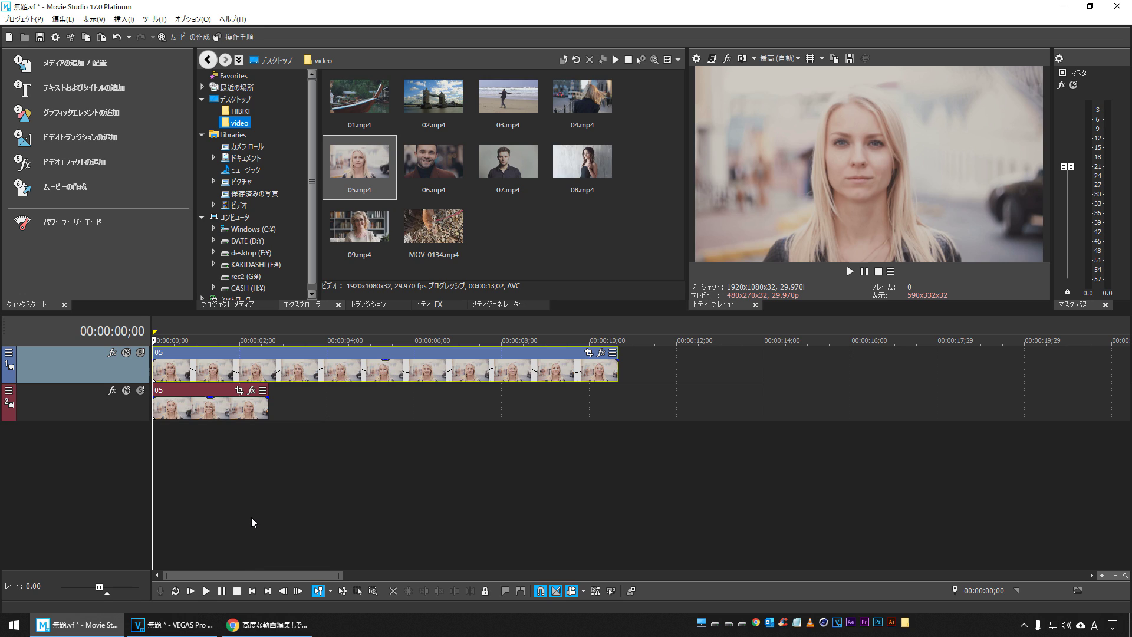
{"action": "key", "text": "space"}
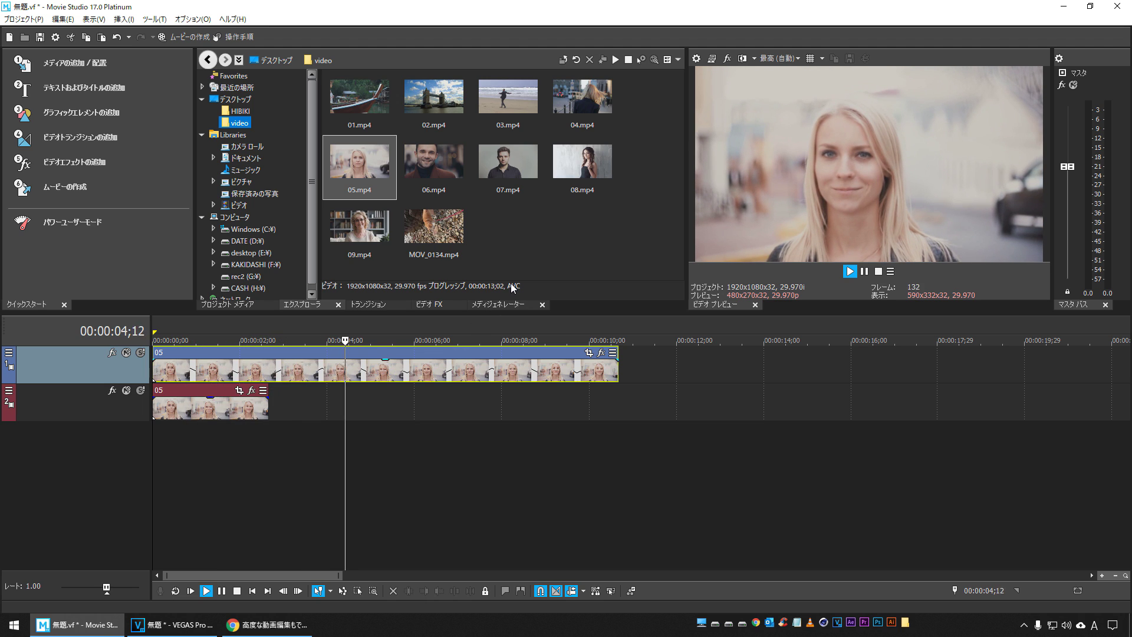
{"action": "key", "text": "space"}
Set the preview quality to 最高 (フル) and play the stretched clip at full resolution.
{"action": "left_click", "coordinate": [781, 58]}
{"action": "mouse_move", "coordinate": [793, 109]}
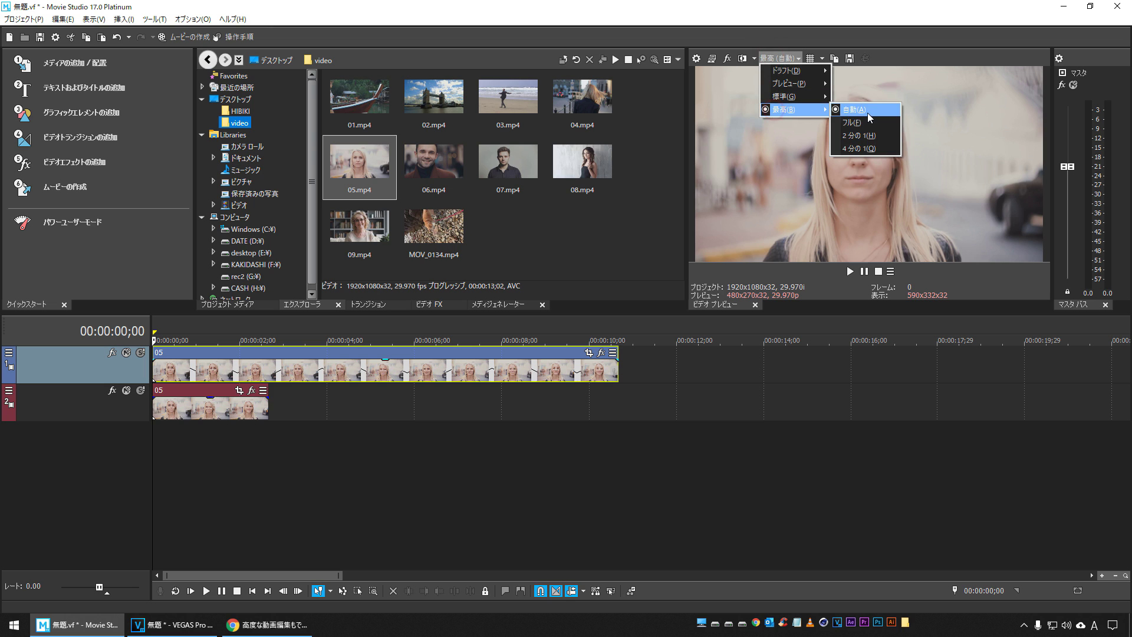
{"action": "left_click", "coordinate": [865, 123]}
{"action": "key", "text": "space"}
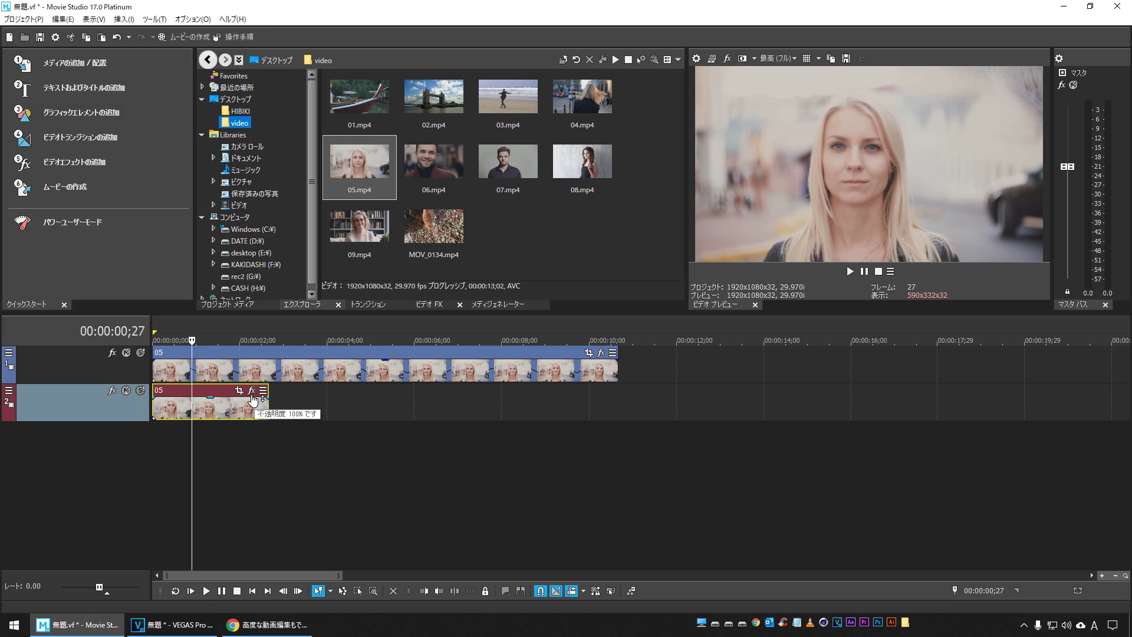
Add the VEGAS スローモーション effect to the 05 clip on the lower track, keeping its settings window clear of the timeline.
{"action": "left_click", "coordinate": [251, 391]}
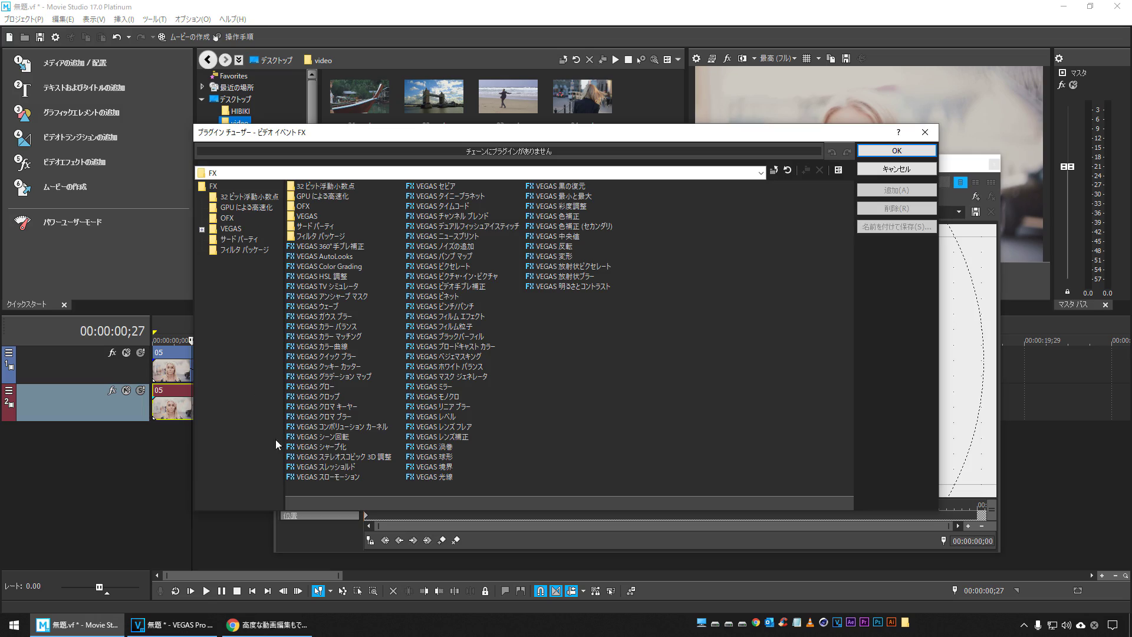
{"action": "left_click", "coordinate": [356, 478]}
{"action": "left_click", "coordinate": [876, 200]}
{"action": "left_click", "coordinate": [887, 152]}
{"action": "left_click_drag", "start_coordinate": [352, 166], "coordinate": [343, 110]}
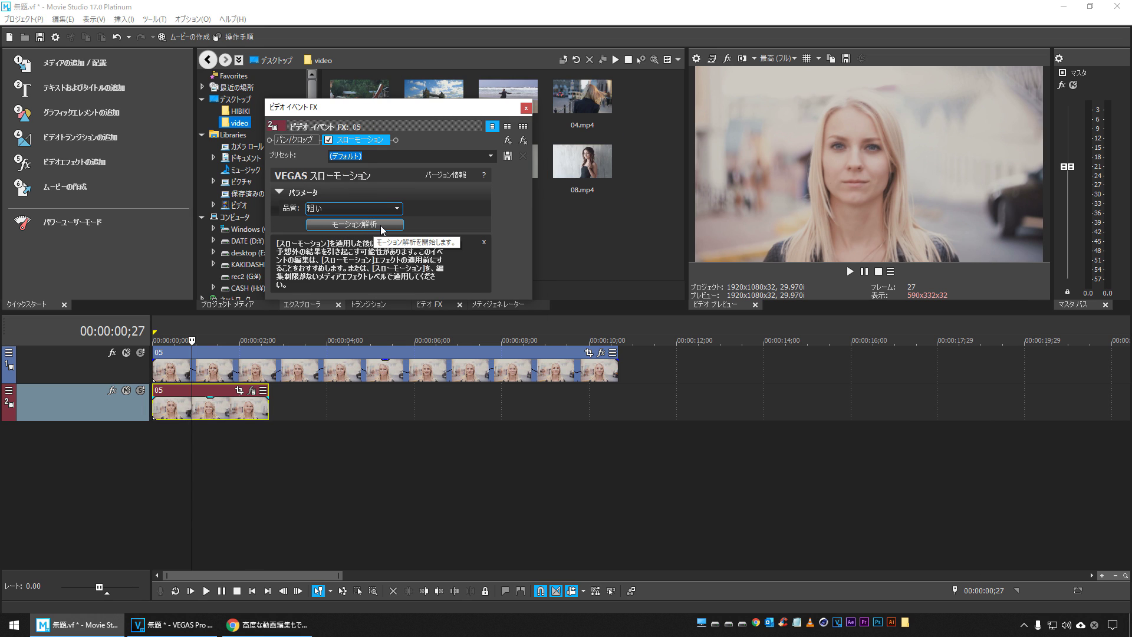
Look through the quality options, keep 粗い and run the motion analysis (モーション解析) on the lower clip.
{"action": "left_click", "coordinate": [390, 210]}
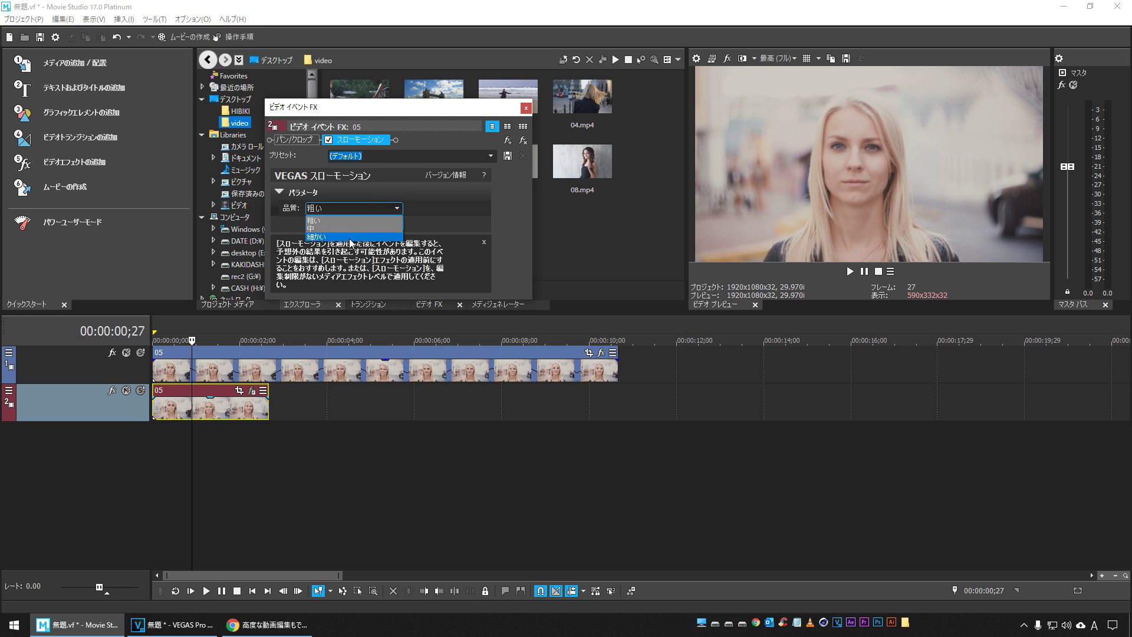
{"action": "left_click", "coordinate": [396, 212]}
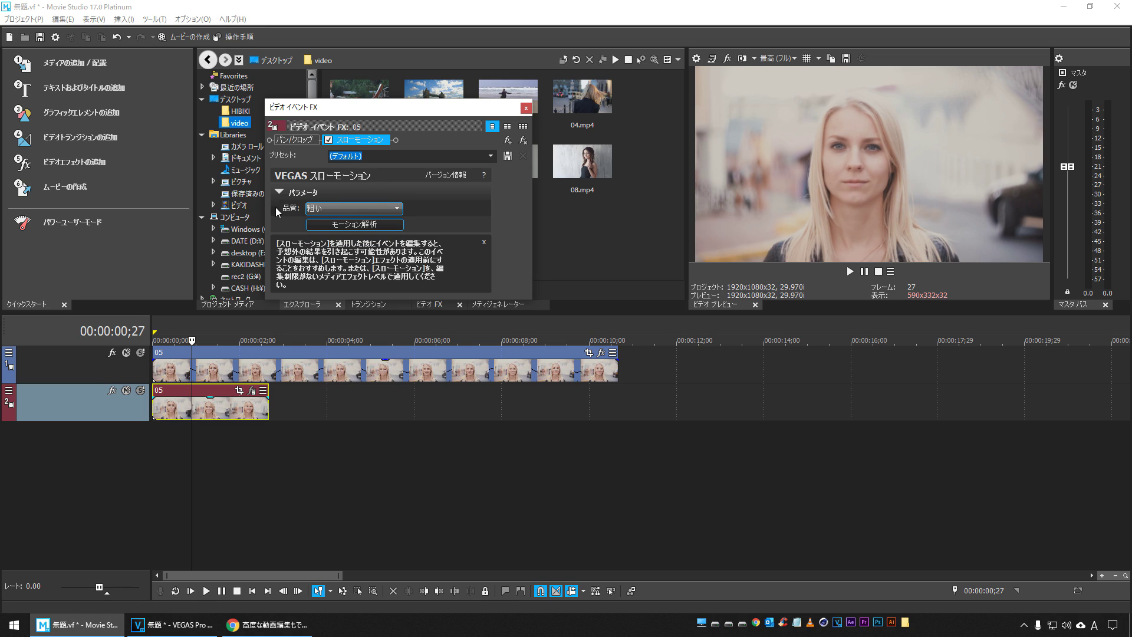
{"action": "left_click", "coordinate": [361, 225]}
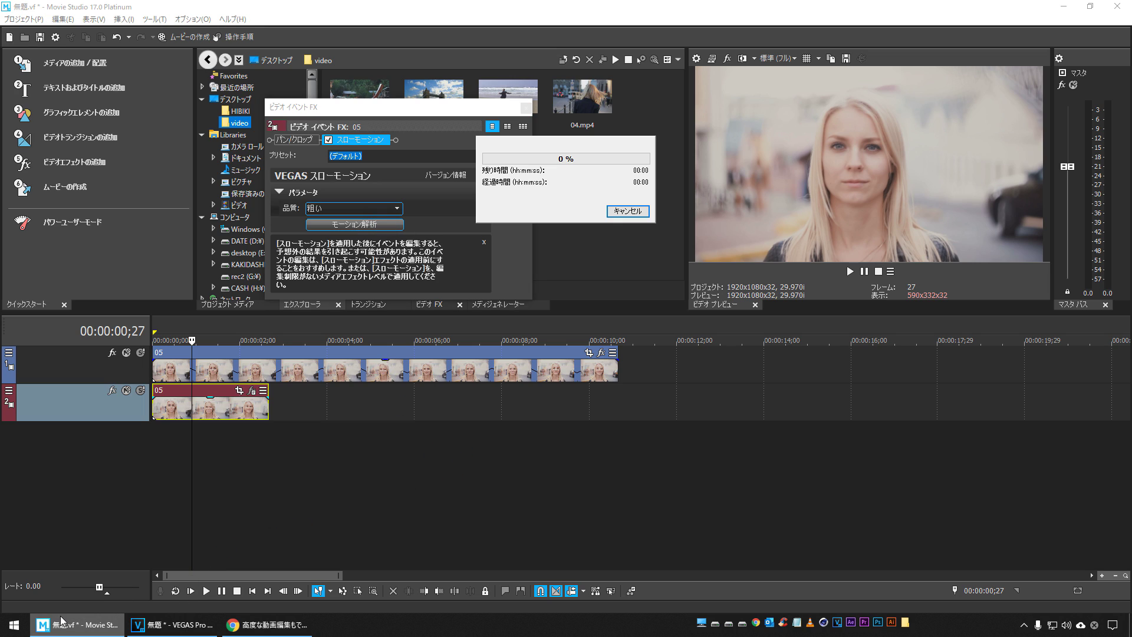
{"action": "left_click", "coordinate": [90, 625]}
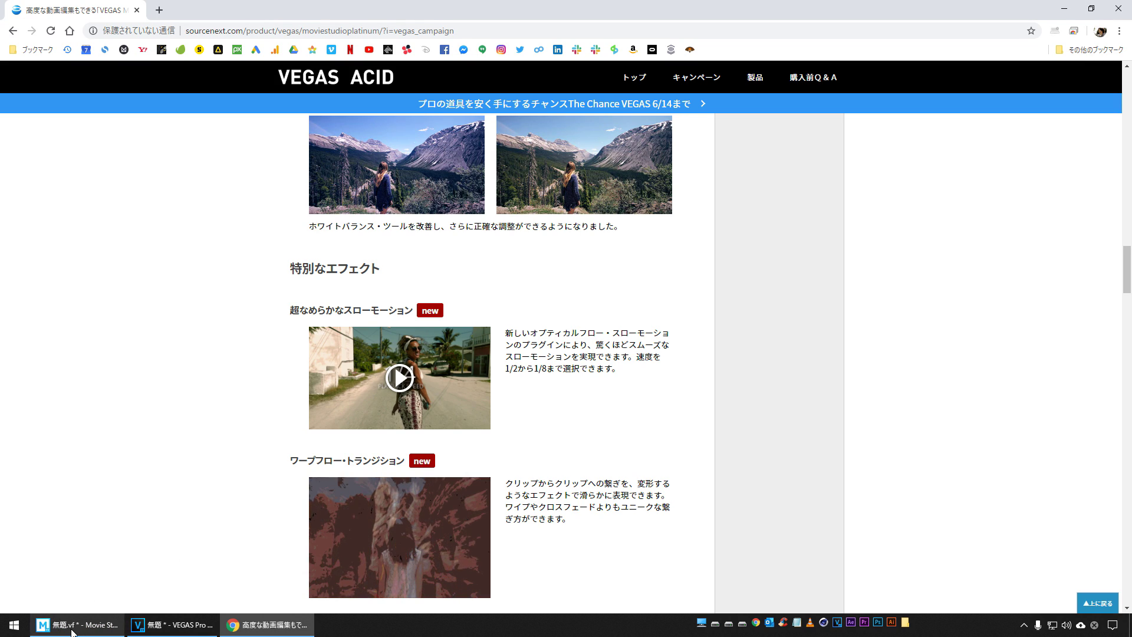
{"action": "key", "text": "alt+Tab"}
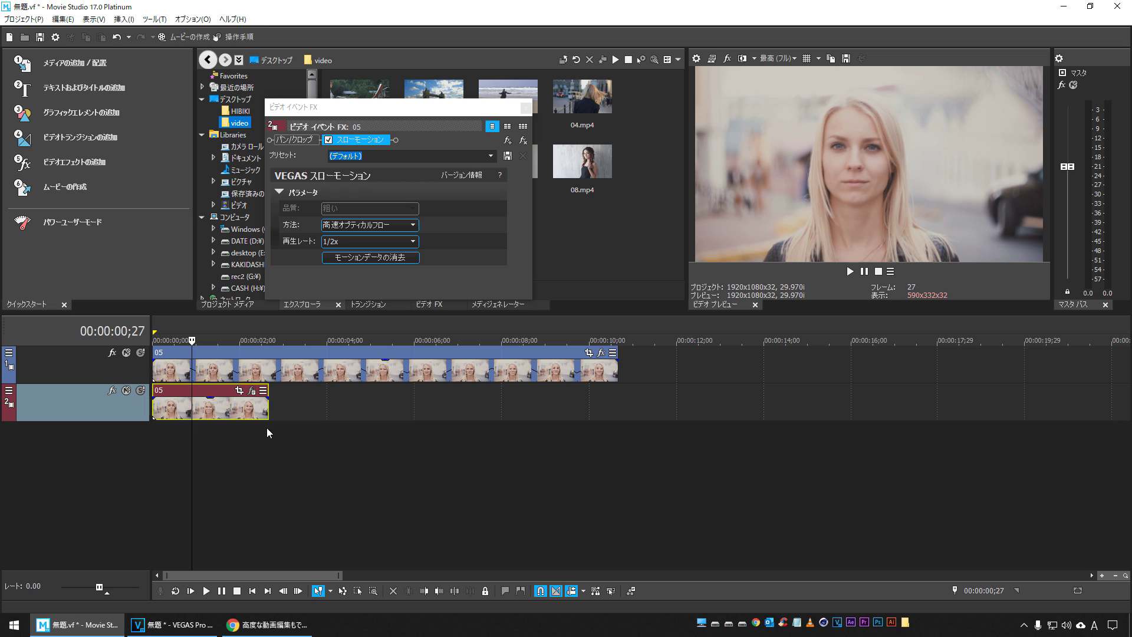
Extend the lower 05 clip to the upper clip's end and set its slow-motion playback rate (再生レート) to 1/4x.
{"action": "left_click_drag", "start_coordinate": [270, 411], "coordinate": [618, 410]}
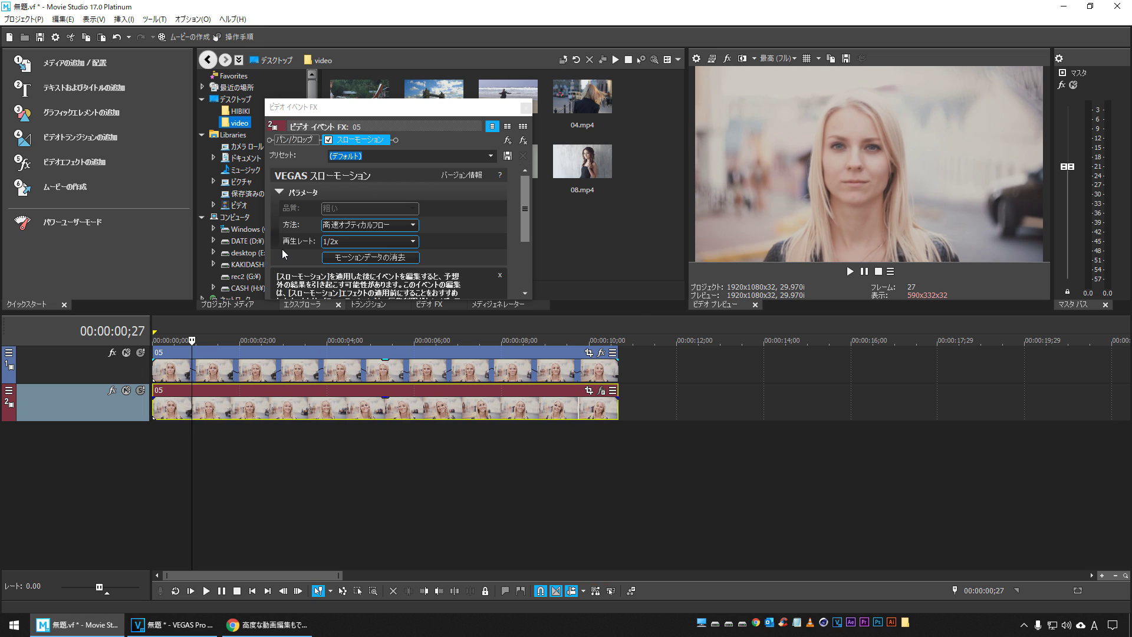
{"action": "left_click", "coordinate": [411, 242]}
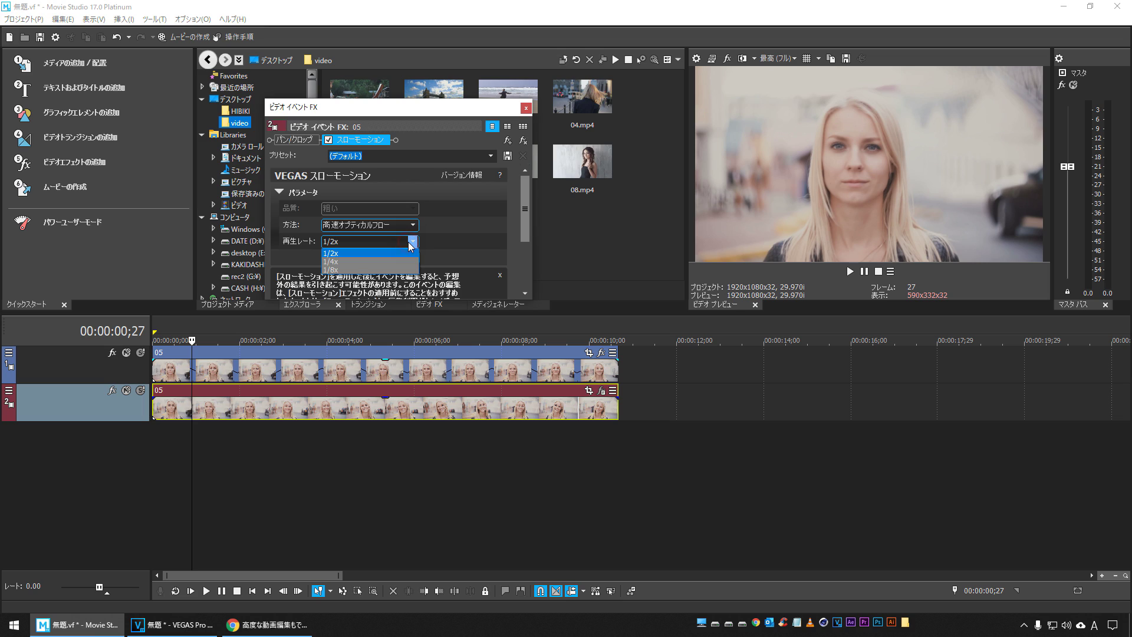
{"action": "left_click", "coordinate": [368, 261]}
Mute the upper video track and play the lower track's slow-motion clip from the start.
{"action": "left_click", "coordinate": [126, 352]}
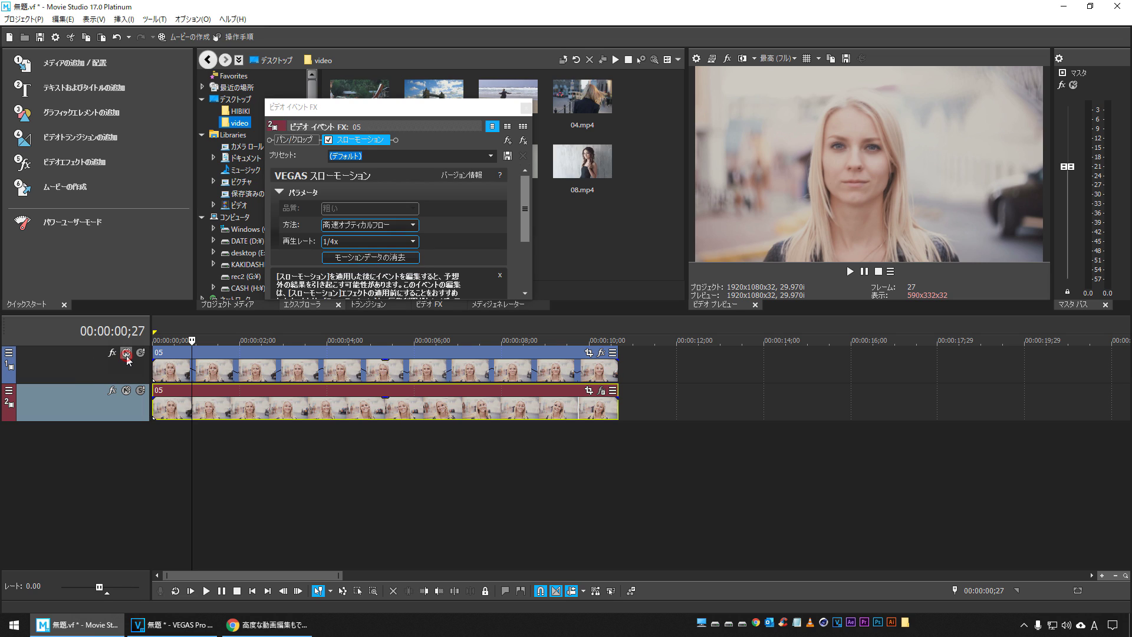
{"action": "left_click", "coordinate": [255, 591]}
{"action": "key", "text": "space"}
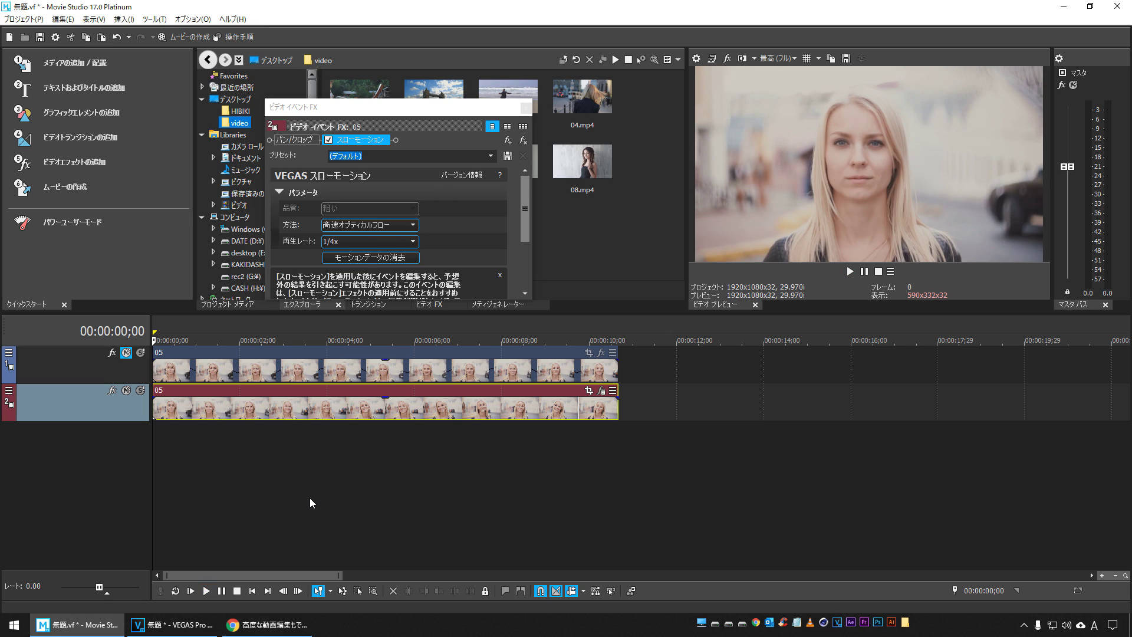
{"action": "key", "text": "space"}
Set the slow-motion playback rate to 1/8x and move the playhead to the start of the timeline.
{"action": "left_click", "coordinate": [411, 243]}
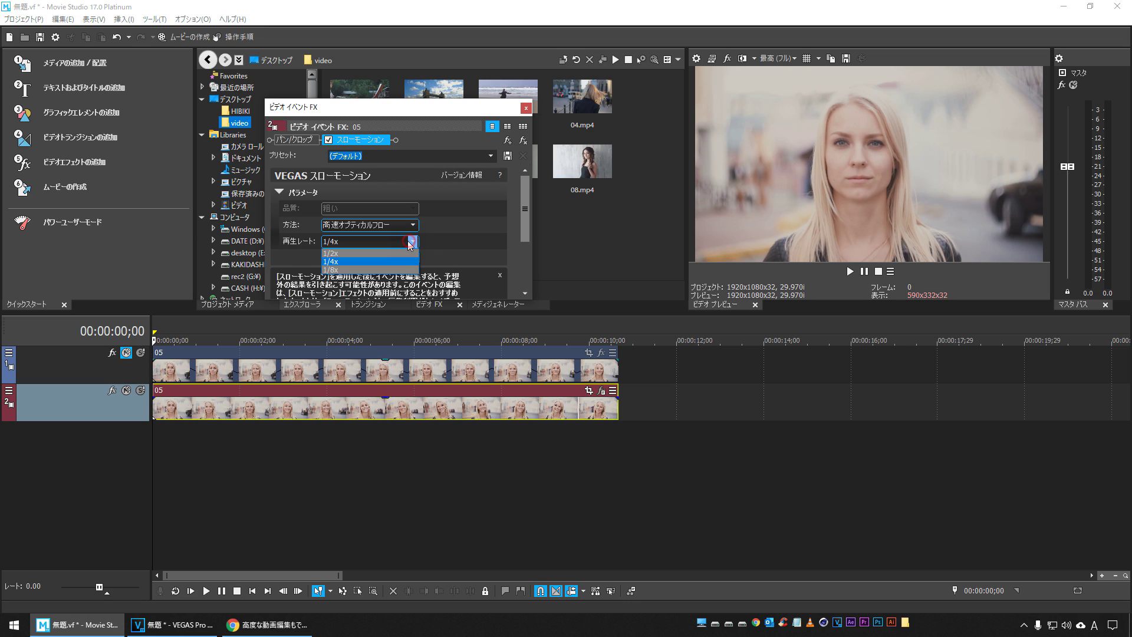
{"action": "left_click", "coordinate": [334, 270]}
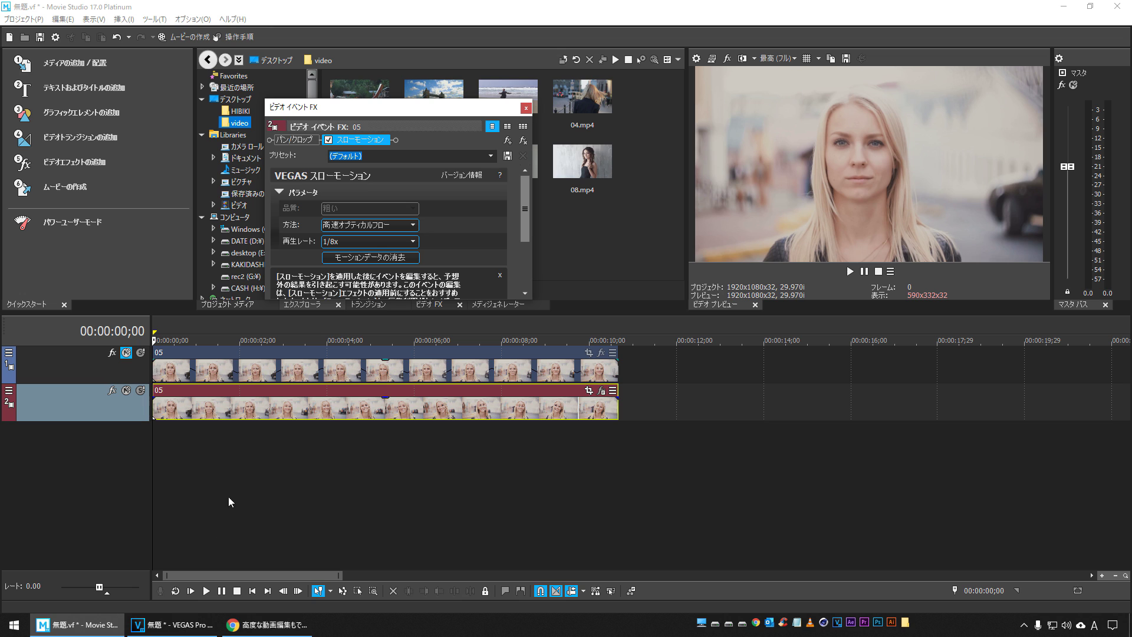
{"action": "left_click", "coordinate": [252, 591]}
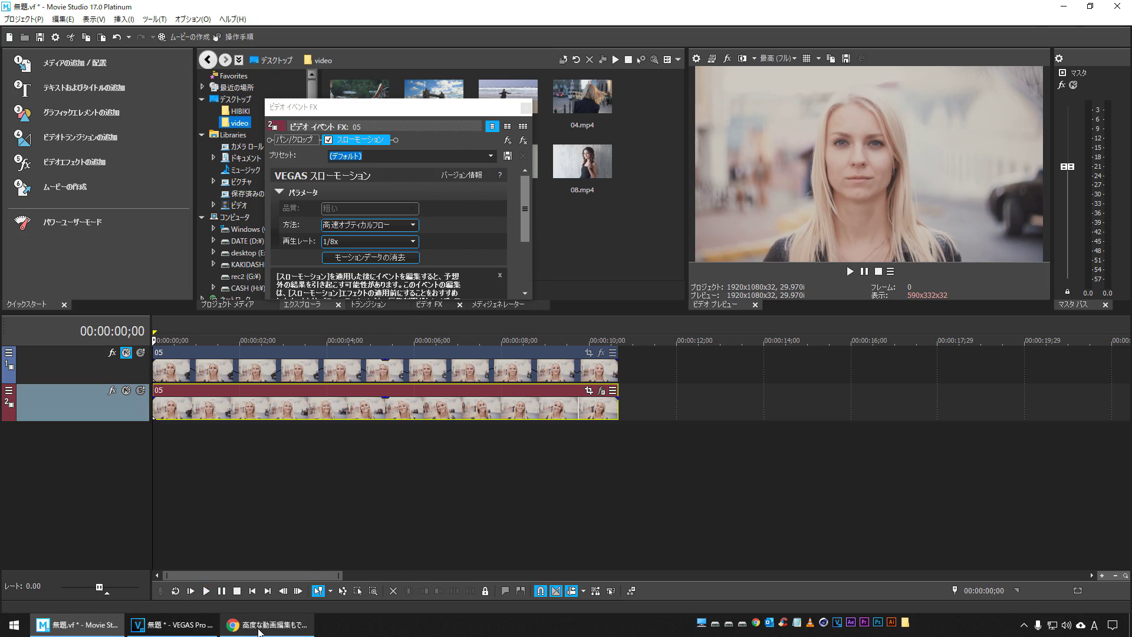
Switch to Chrome and review the product page's ワープフロー・トランジション section.
{"action": "left_click", "coordinate": [265, 625]}
{"action": "scroll", "coordinate": [239, 274], "scroll_direction": "down", "scroll_amount": 4}
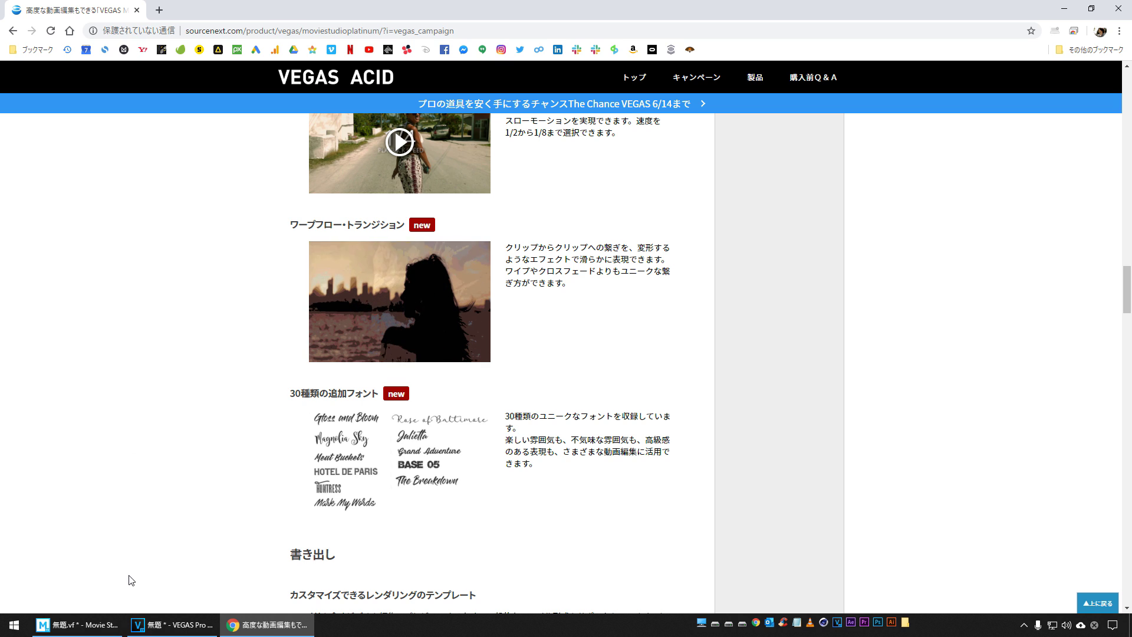
Switch back to Movie Studio, close the event FX window and delete both video tracks along with their 05 clips.
{"action": "left_click", "coordinate": [78, 627]}
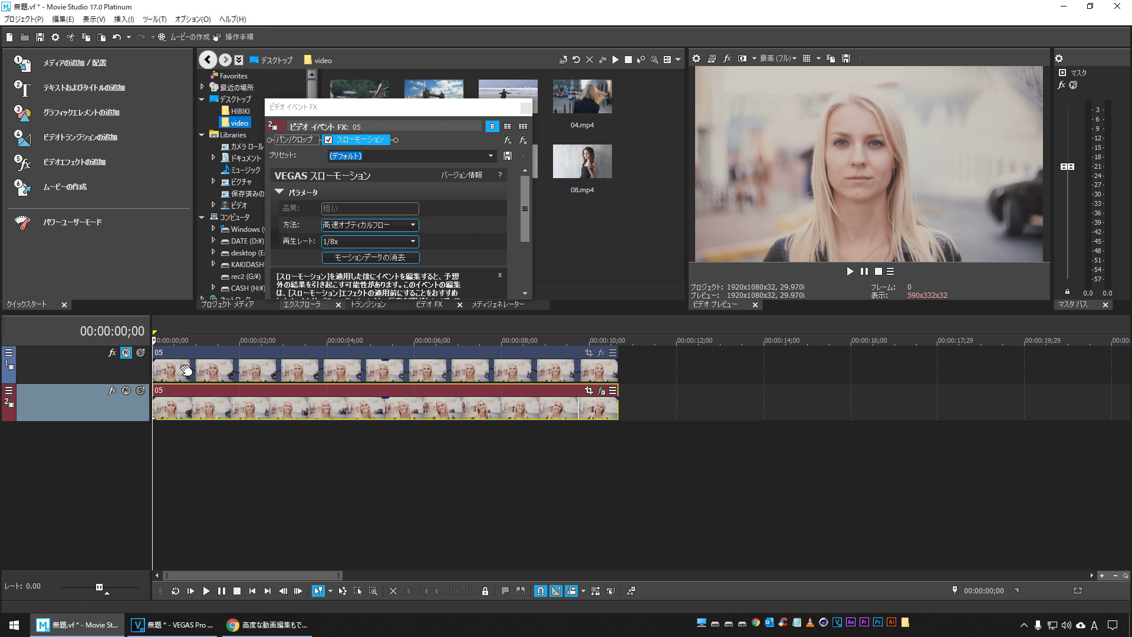
{"action": "left_click", "coordinate": [526, 107]}
{"action": "left_click", "coordinate": [81, 381]}
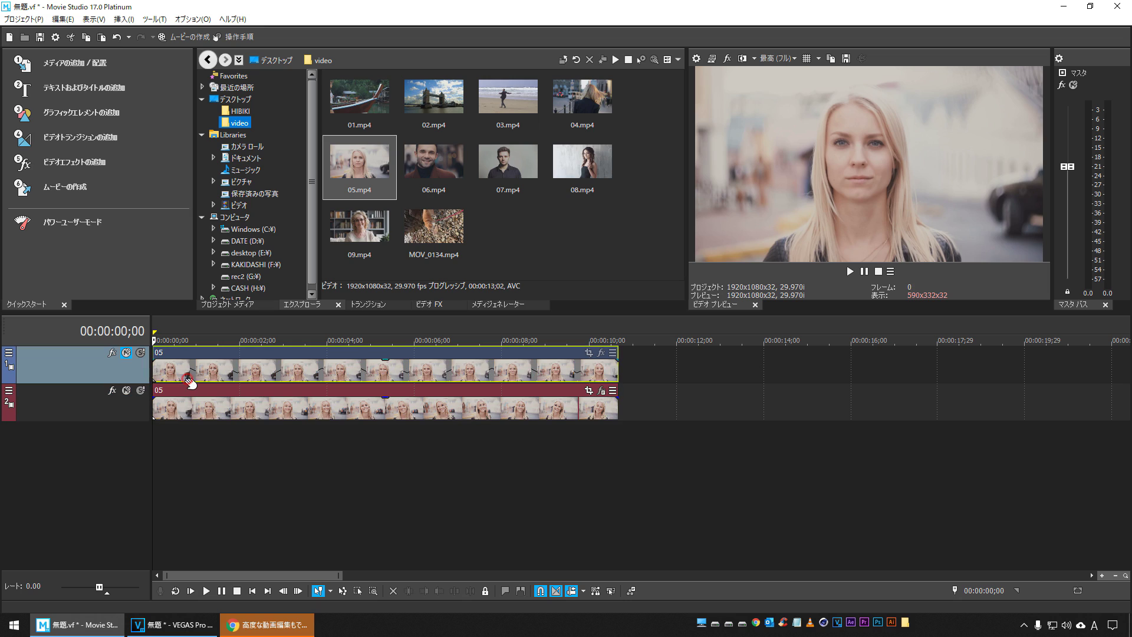
{"action": "key", "text": "Delete"}
{"action": "left_click", "coordinate": [59, 407]}
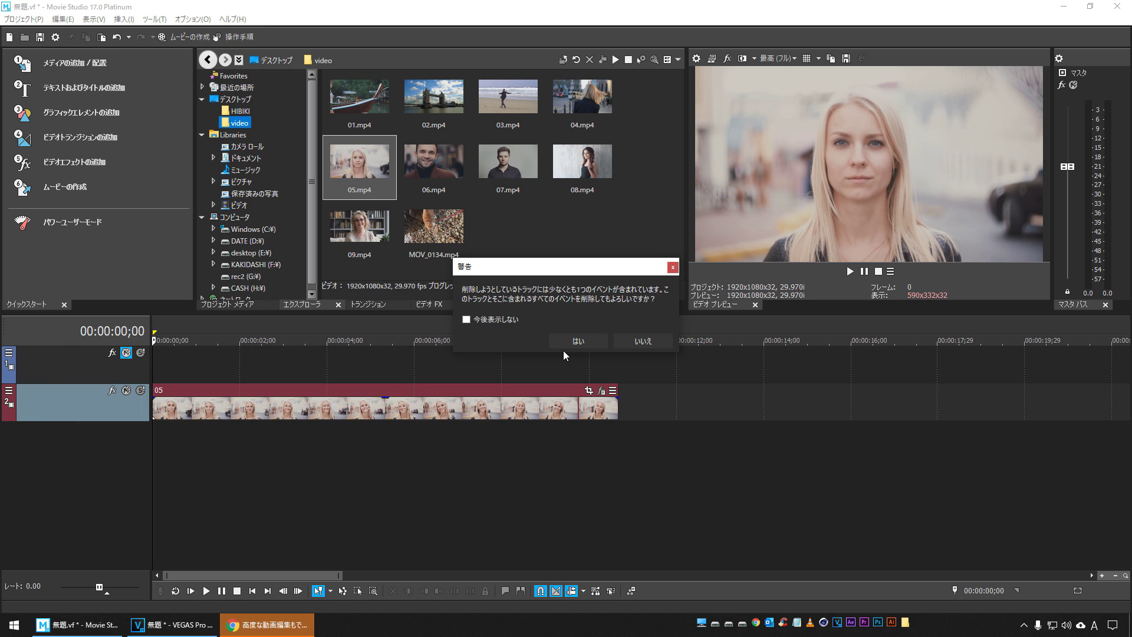
{"action": "left_click", "coordinate": [582, 351]}
{"action": "left_click", "coordinate": [69, 369]}
{"action": "key", "text": "Delete"}
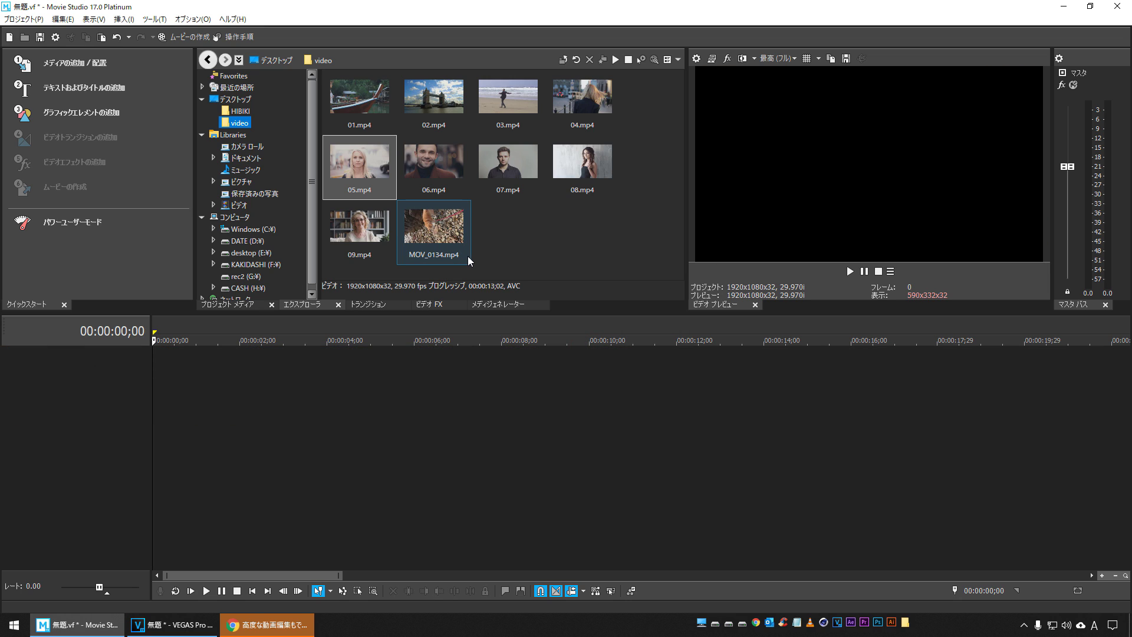
Add 09.mp4 at the timeline start without matching the project video settings to it, and play part of the clip.
{"action": "left_click_drag", "start_coordinate": [363, 257], "coordinate": [250, 416]}
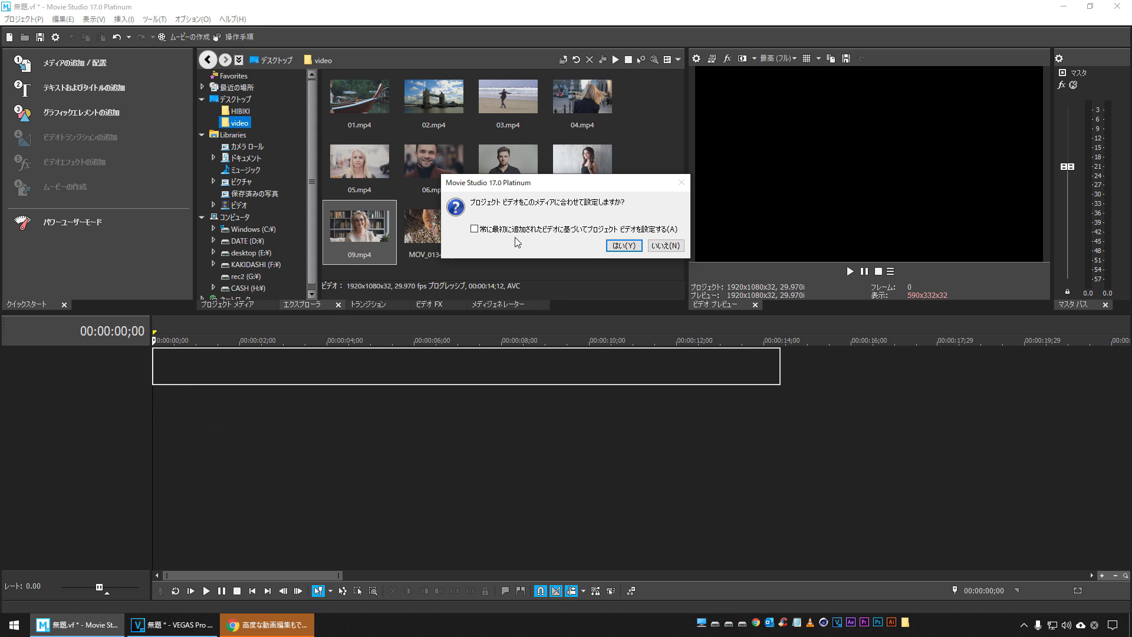
{"action": "left_click", "coordinate": [665, 245]}
{"action": "left_click", "coordinate": [280, 457]}
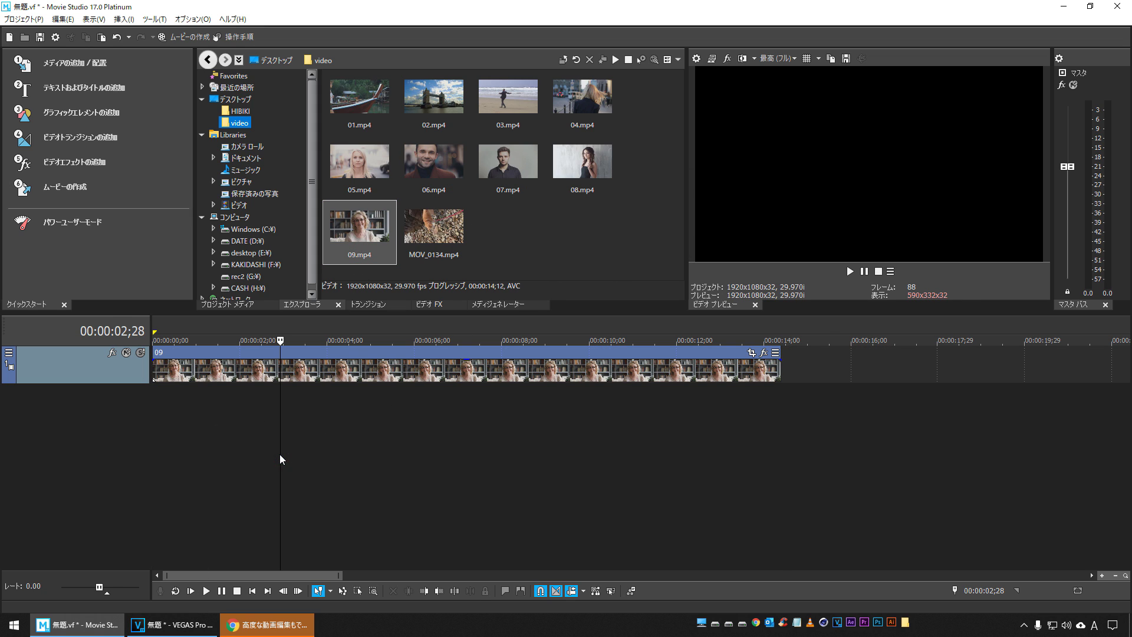
{"action": "key", "text": "space"}
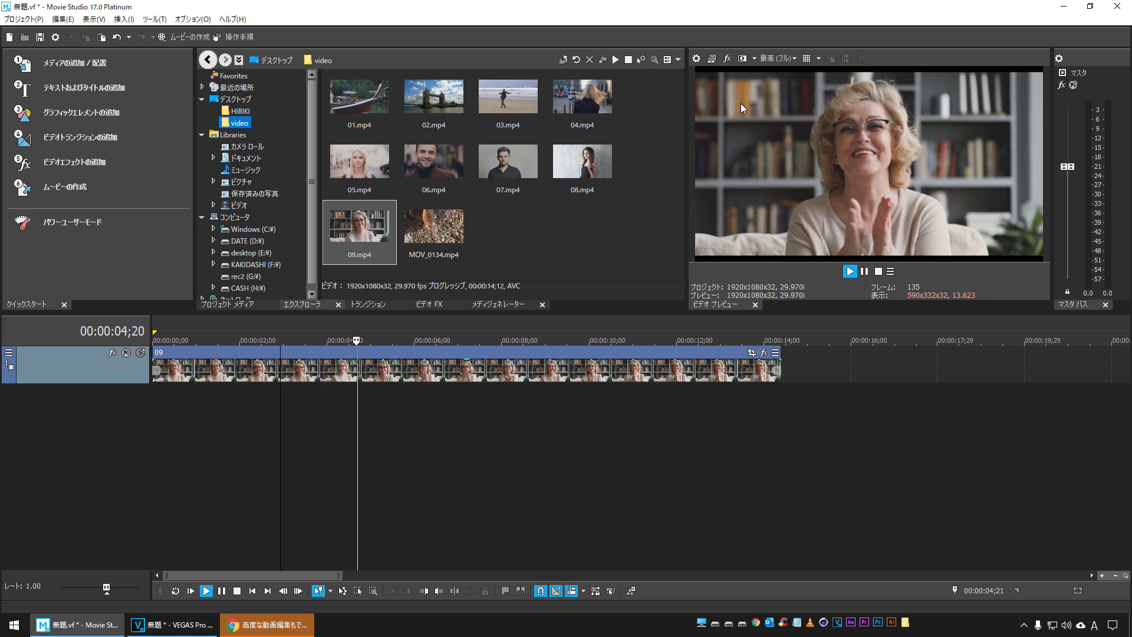
{"action": "key", "text": "space"}
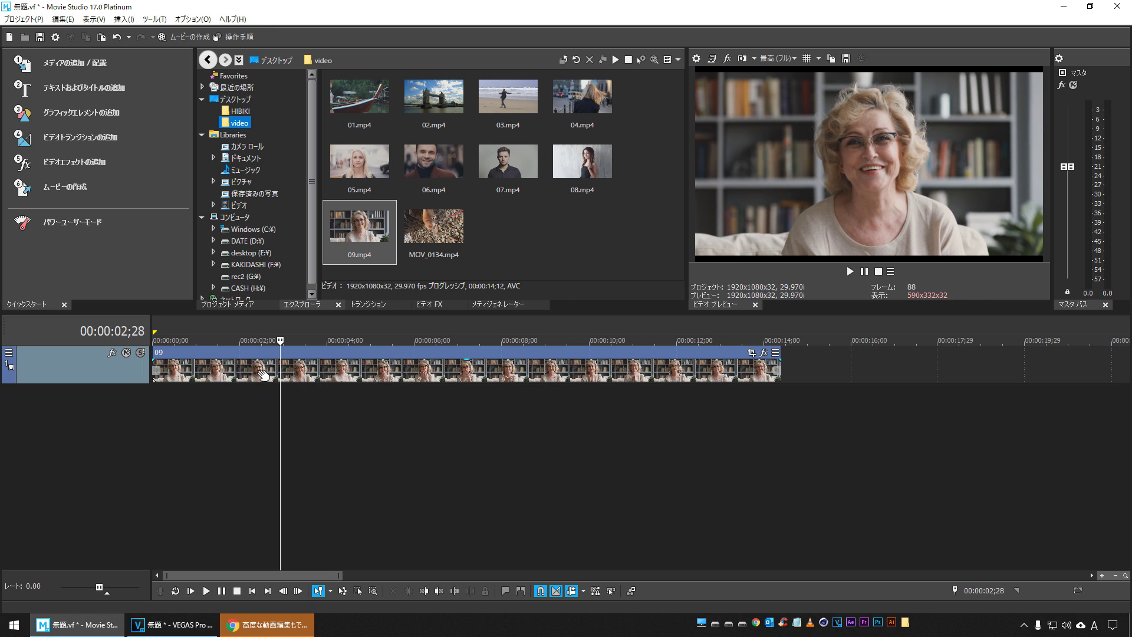
Split the 09 clip at about 2.5 and 12 seconds and delete the middle section, closing the gap.
{"action": "left_click", "coordinate": [261, 374]}
{"action": "left_click", "coordinate": [683, 375], "text": "shift"}
{"action": "key", "text": "s"}
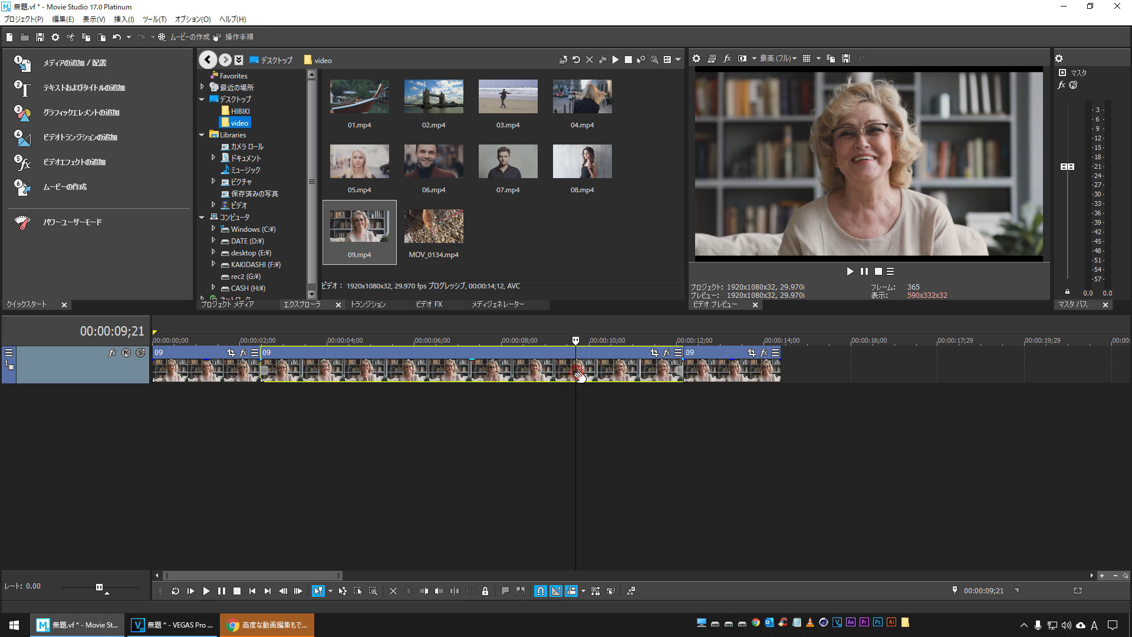
{"action": "key", "text": "Delete"}
Play across the cut between the two 09 clips several times to examine the jump.
{"action": "left_click", "coordinate": [227, 422]}
{"action": "key", "text": "space"}
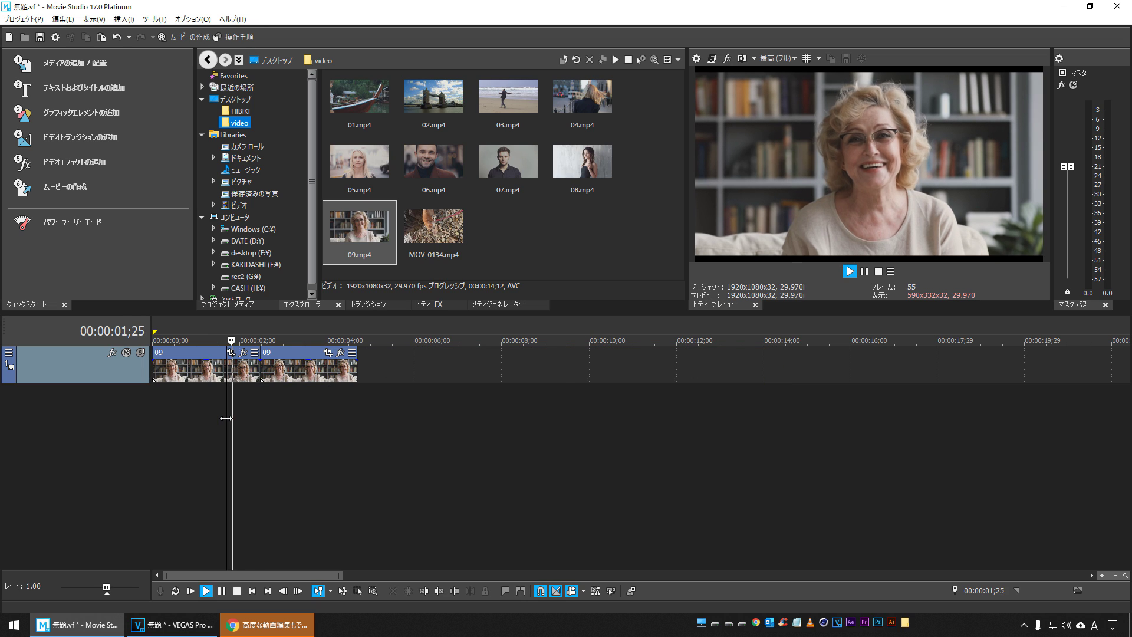
{"action": "scroll", "coordinate": [226, 418], "scroll_direction": "up", "scroll_amount": 2}
{"action": "left_click", "coordinate": [350, 418]}
{"action": "left_click", "coordinate": [351, 417]}
{"action": "left_click", "coordinate": [350, 416]}
{"action": "key", "text": "space"}
{"action": "key", "text": "space"}
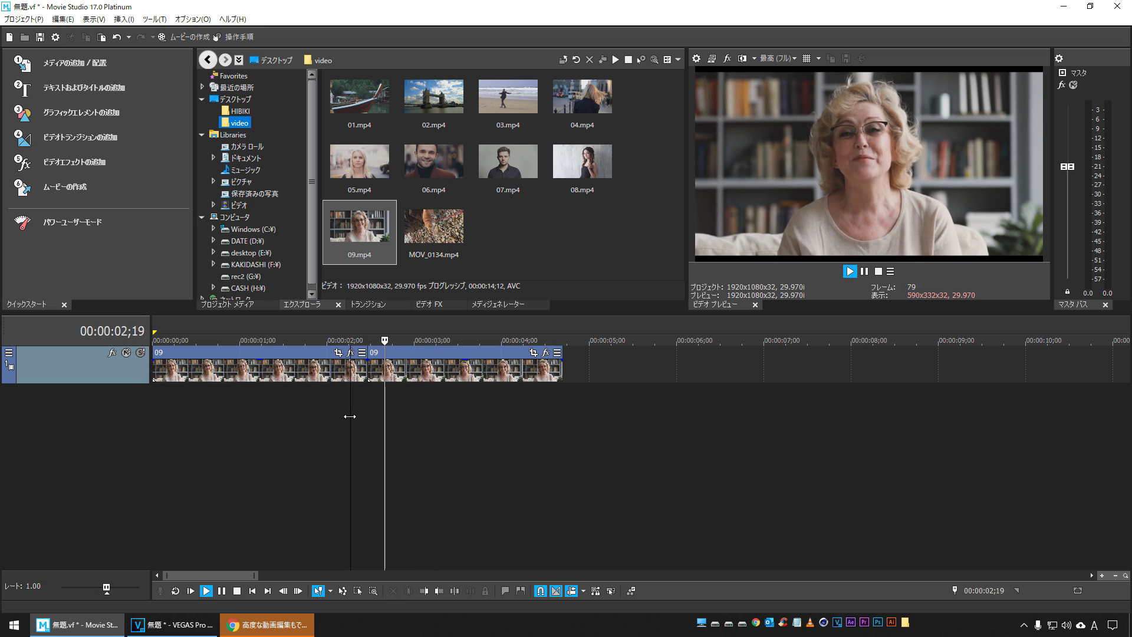
{"action": "left_click", "coordinate": [350, 416]}
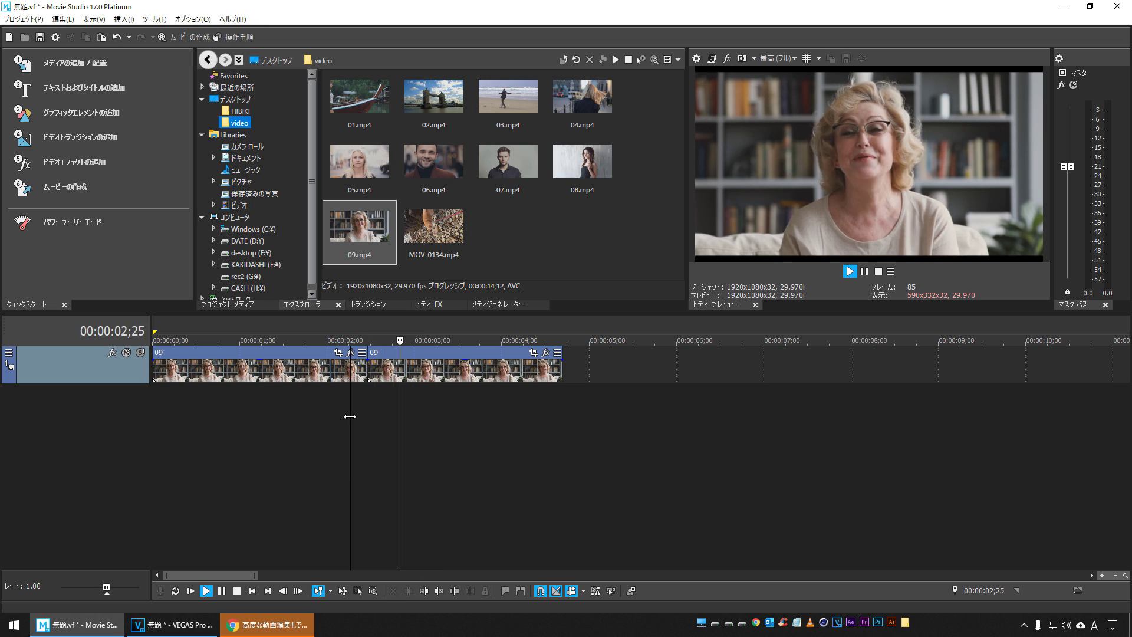
{"action": "key", "text": "space"}
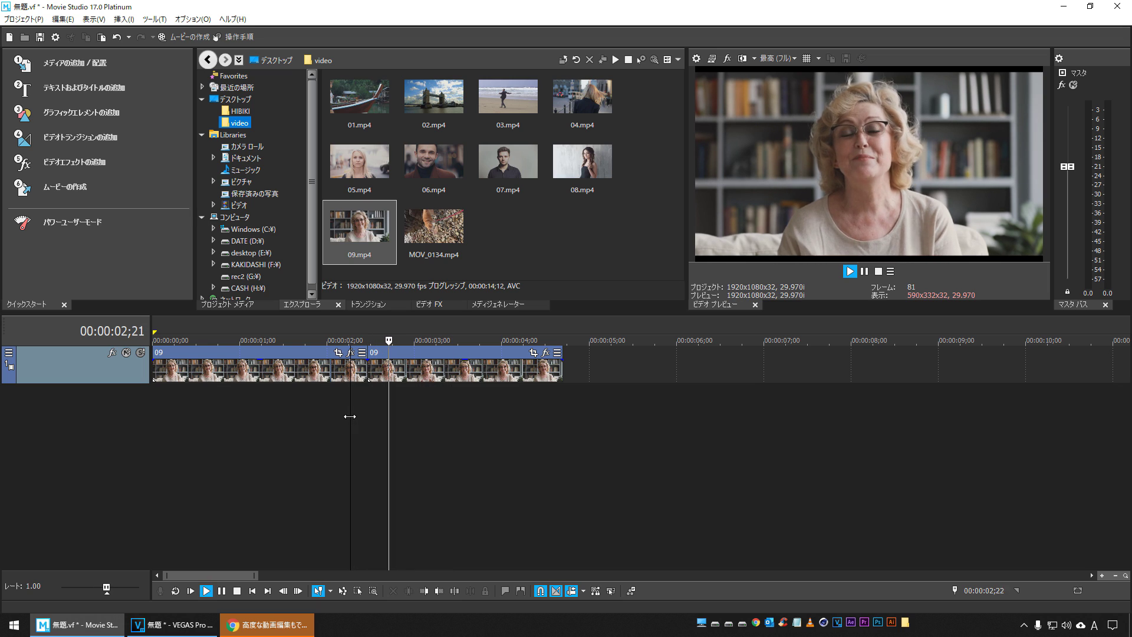
{"action": "key", "text": "space"}
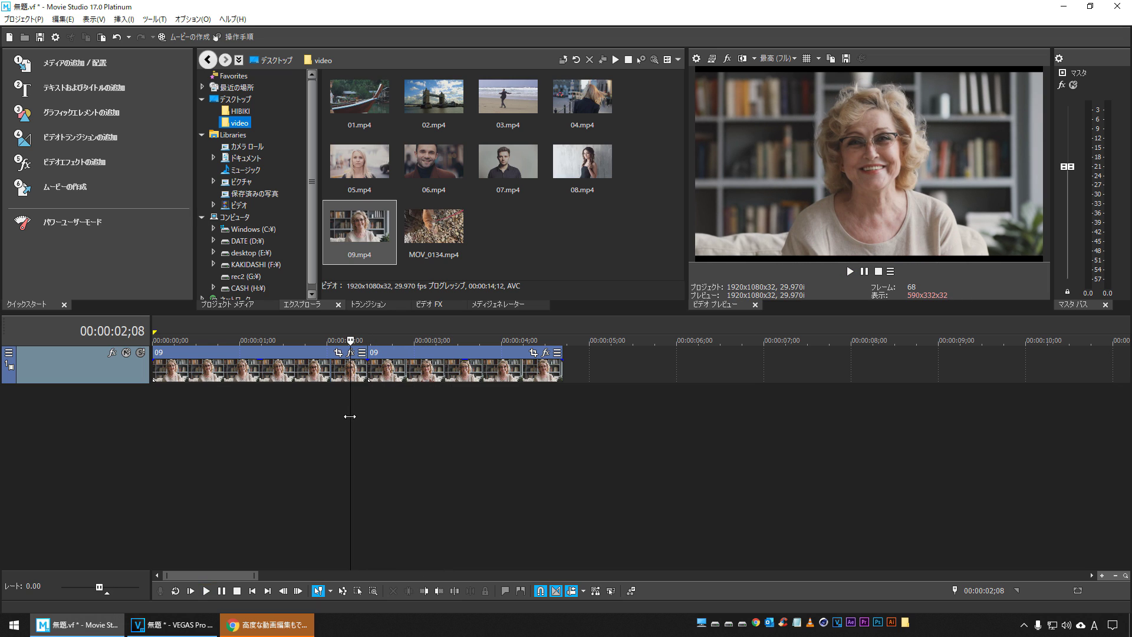
Apply the default Warp Flow transition to the cut between the two 09 clips.
{"action": "left_click", "coordinate": [431, 307]}
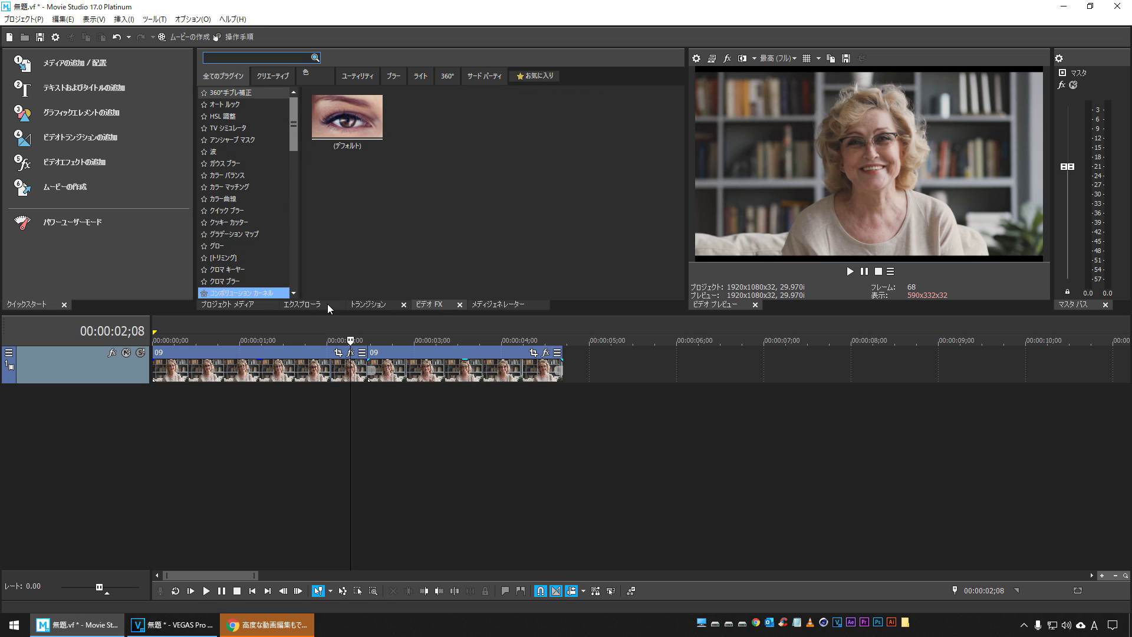
{"action": "left_click", "coordinate": [358, 306]}
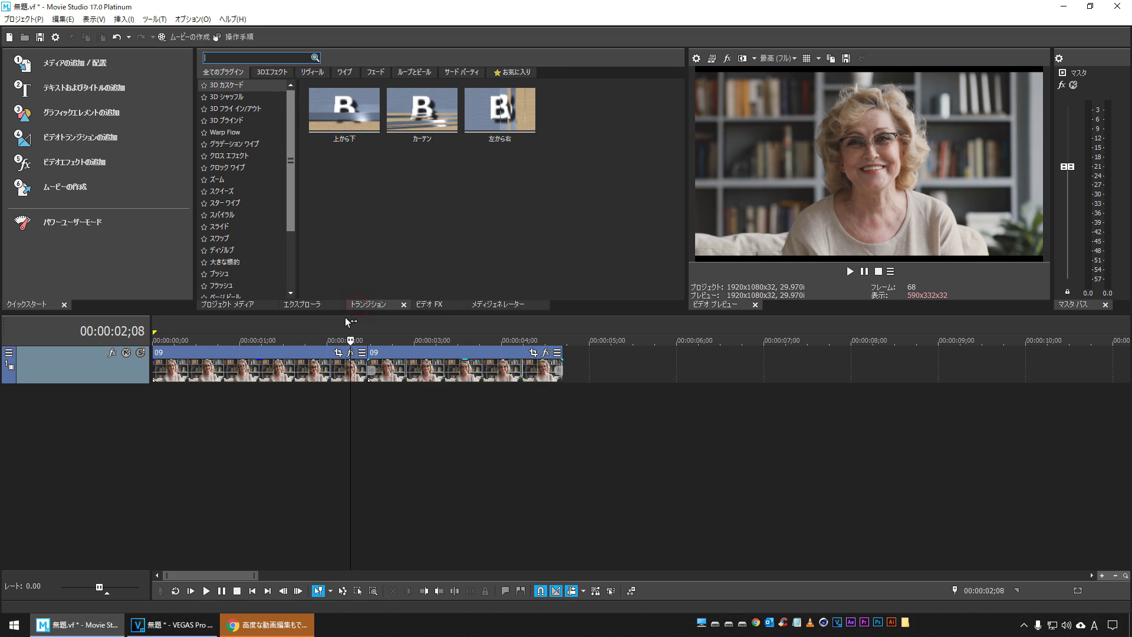
{"action": "left_click", "coordinate": [226, 135]}
{"action": "left_click_drag", "start_coordinate": [339, 135], "coordinate": [368, 378]}
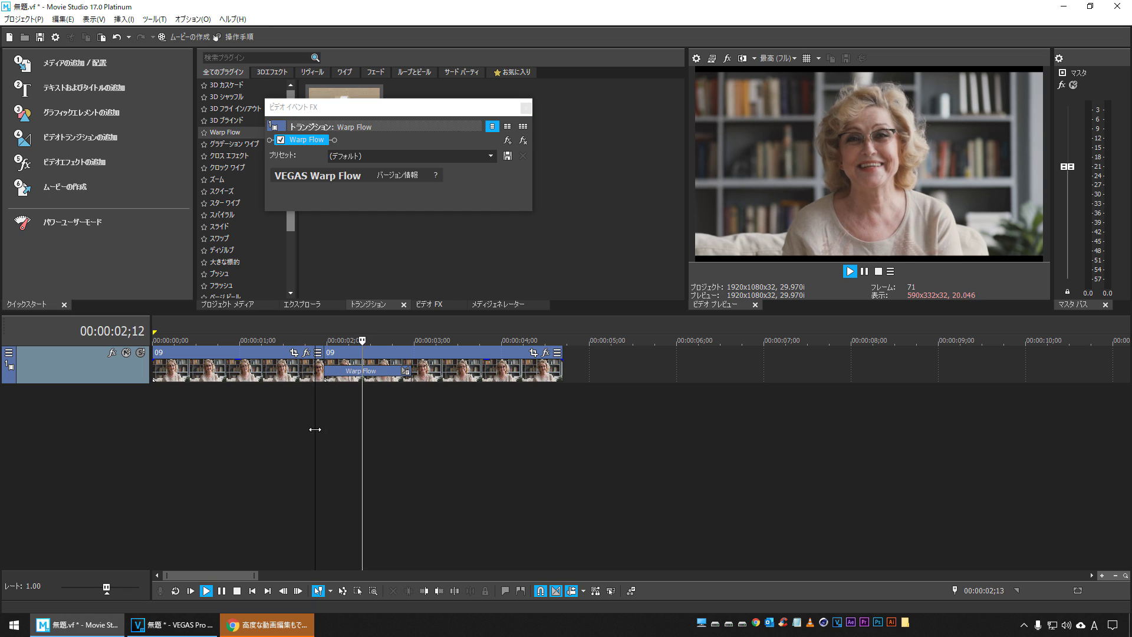
Play the Warp Flow transition repeatedly from just before it to examine how it blends the two 09 clips.
{"action": "key", "text": "space"}
{"action": "key", "text": "space"}
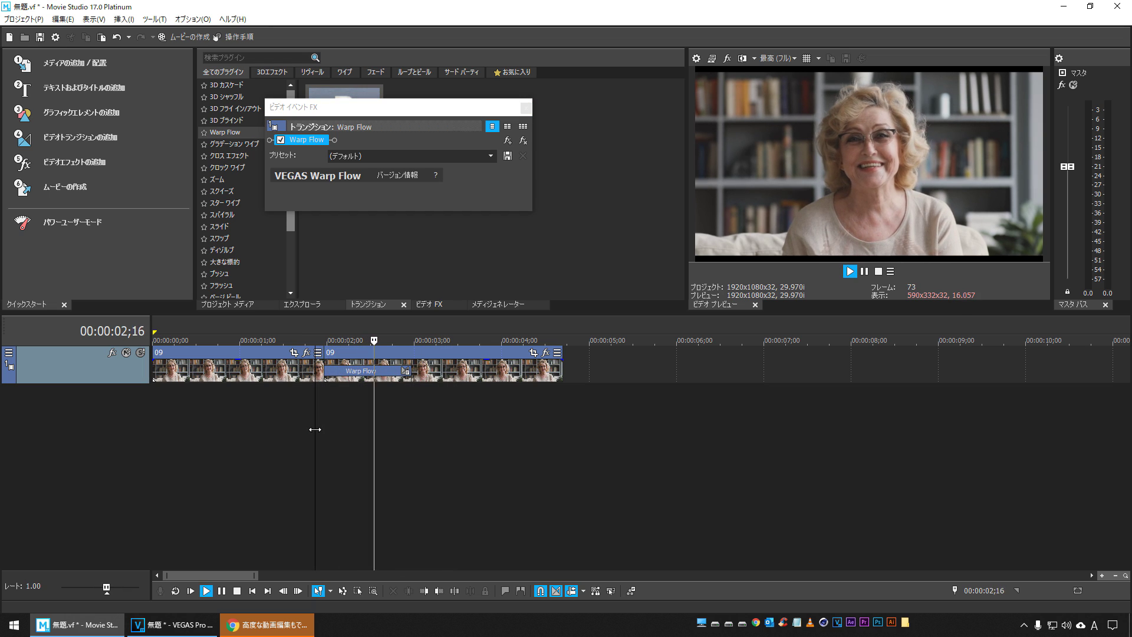
{"action": "key", "text": "space"}
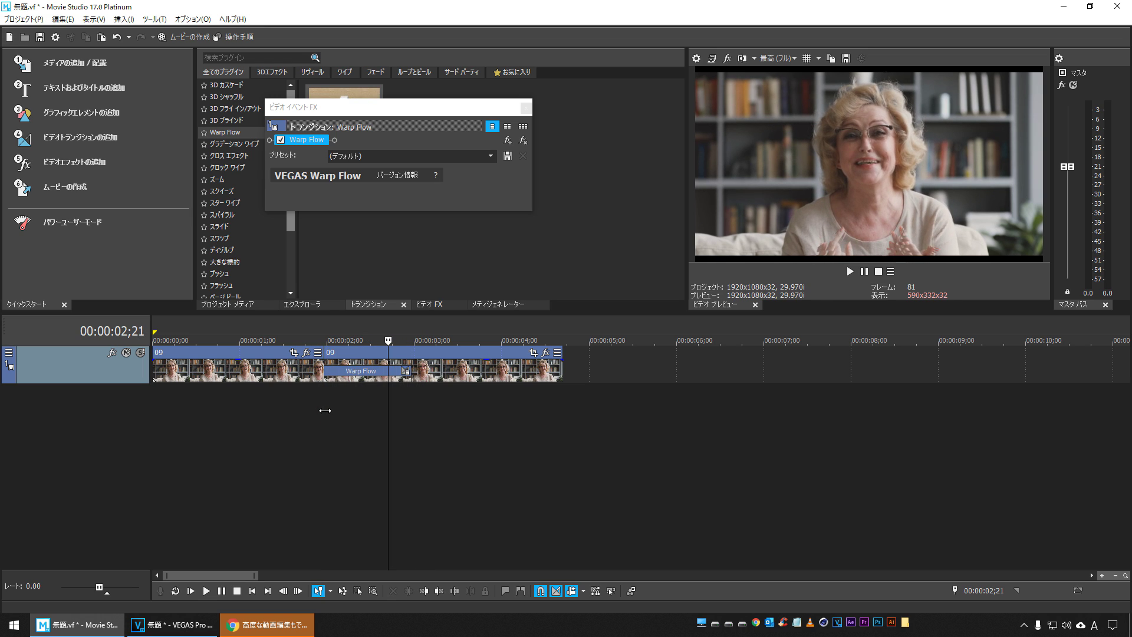
{"action": "left_click", "coordinate": [324, 410]}
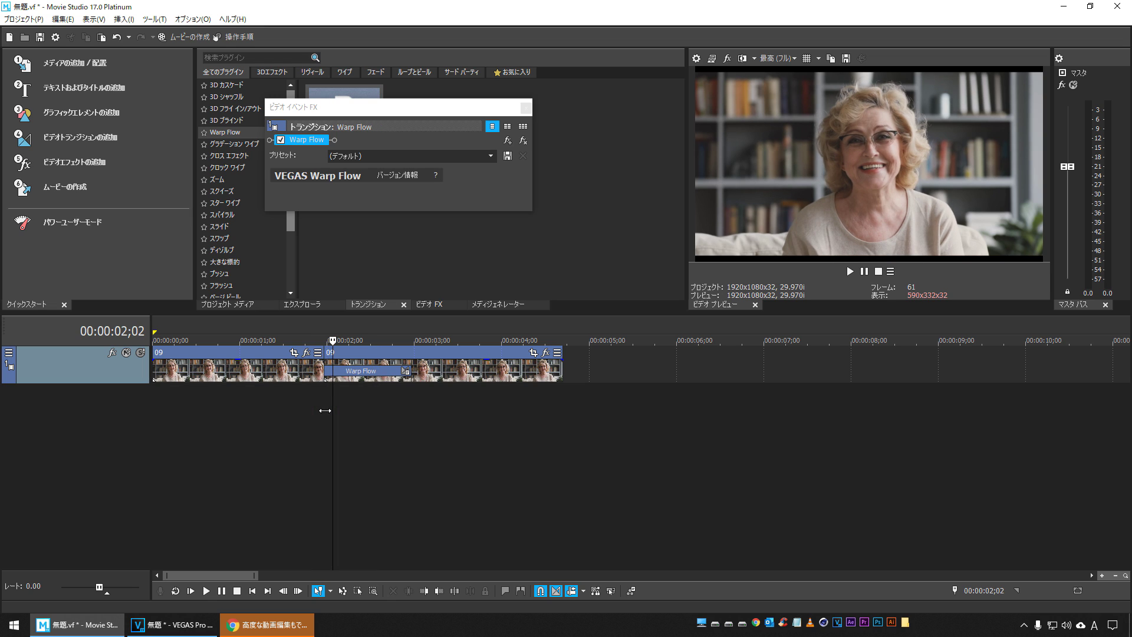
{"action": "key", "text": "space"}
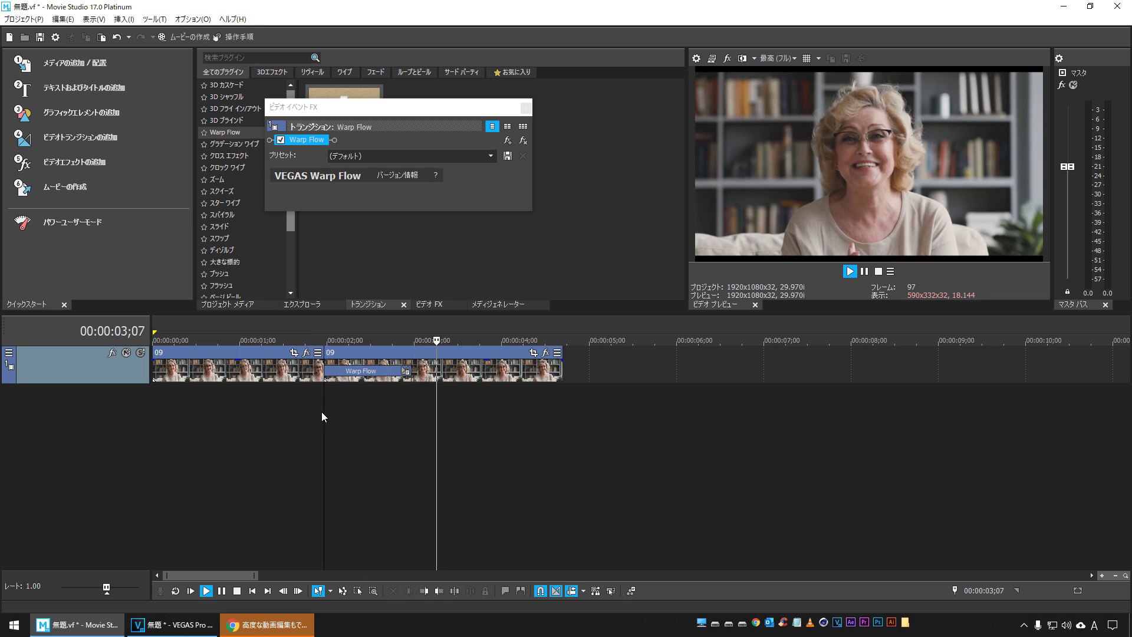
{"action": "key", "text": "space"}
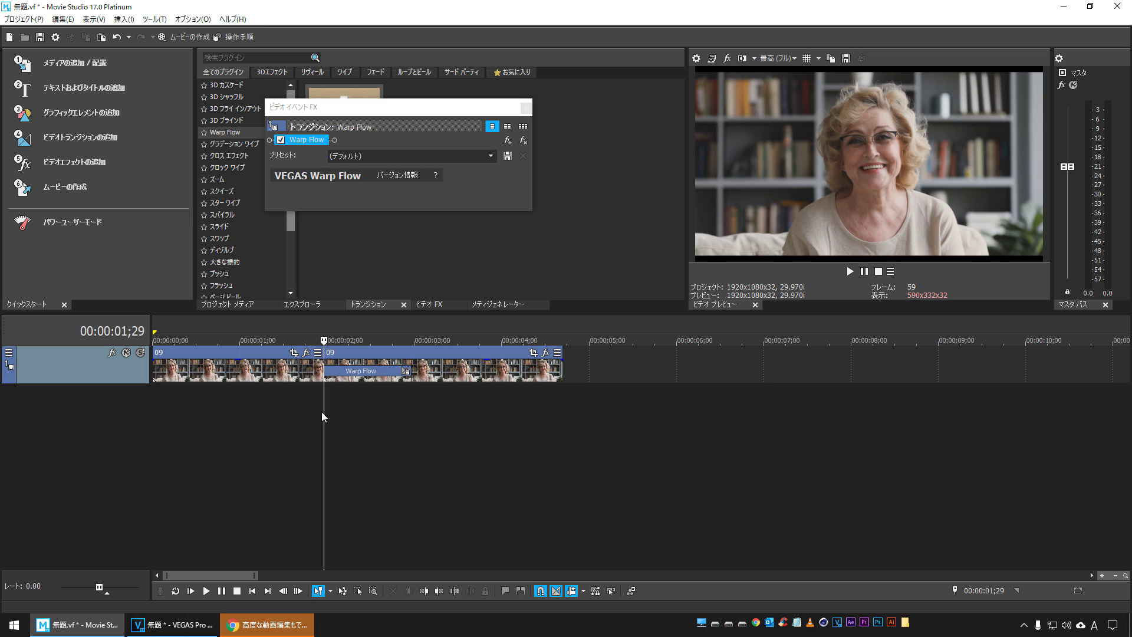
{"action": "left_click", "coordinate": [303, 414]}
{"action": "key", "text": "space"}
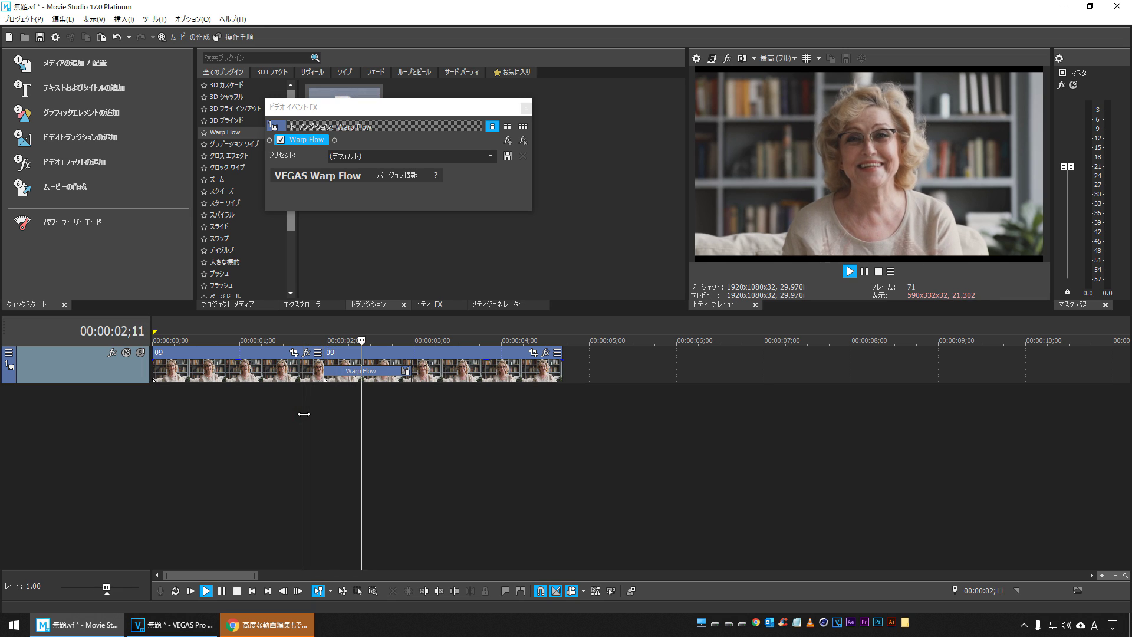
{"action": "key", "text": "space"}
{"action": "left_click", "coordinate": [323, 416]}
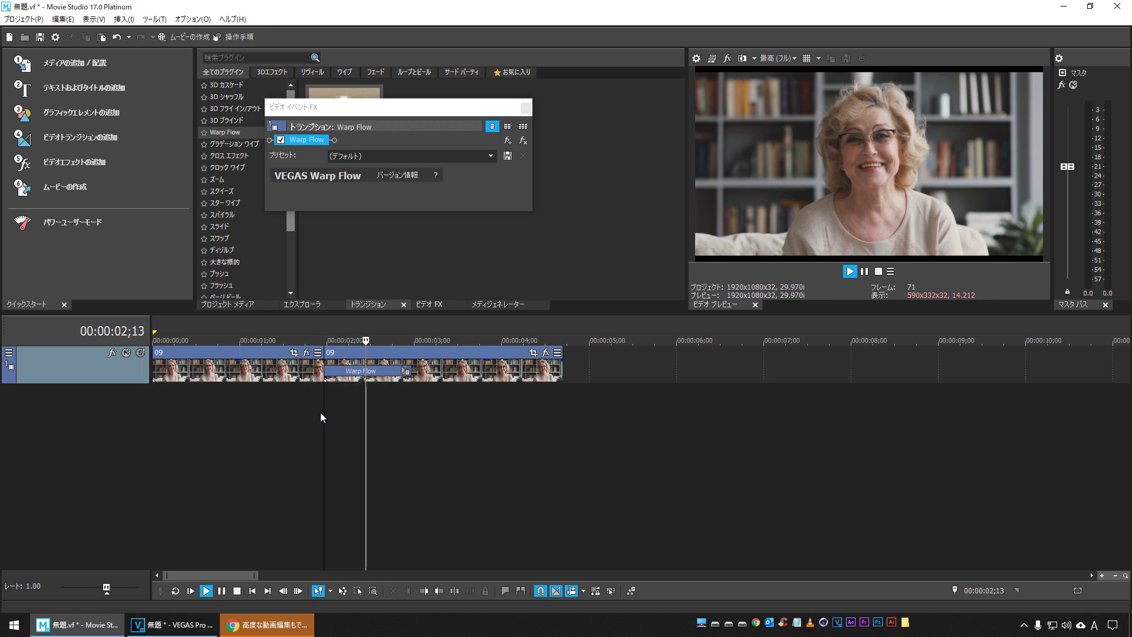
{"action": "key", "text": "space"}
{"action": "key", "text": "space"}
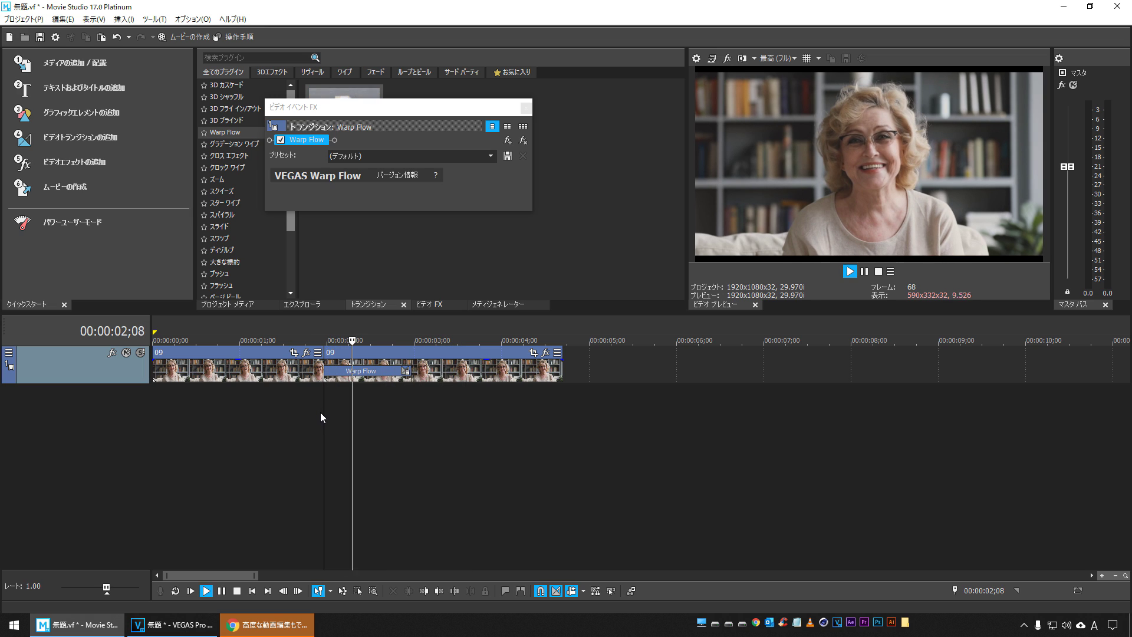
{"action": "key", "text": "space"}
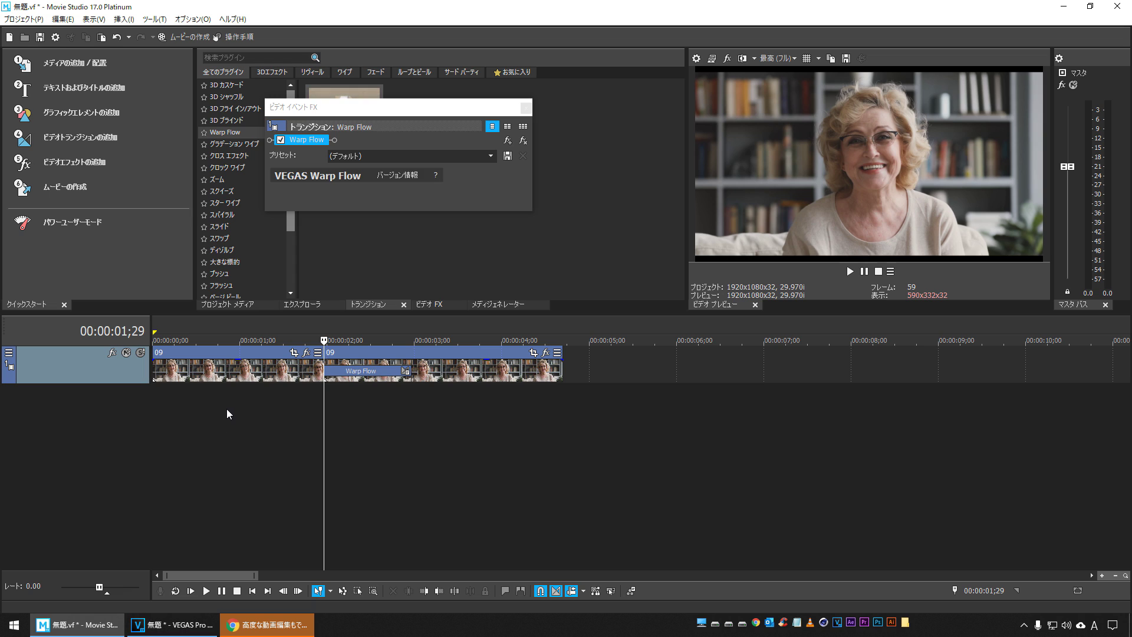
Switch to VEGAS Pro and delete the video track containing the 01 clip with all its events.
{"action": "left_click", "coordinate": [188, 376]}
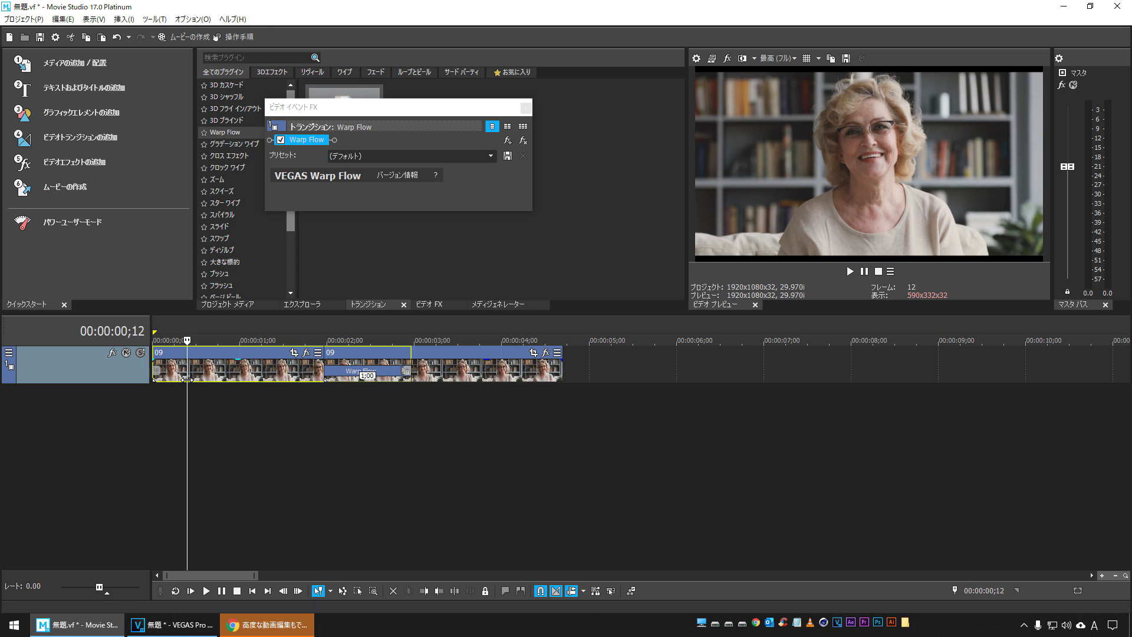
{"action": "left_click", "coordinate": [162, 626]}
{"action": "left_click", "coordinate": [59, 283]}
{"action": "key", "text": "Delete"}
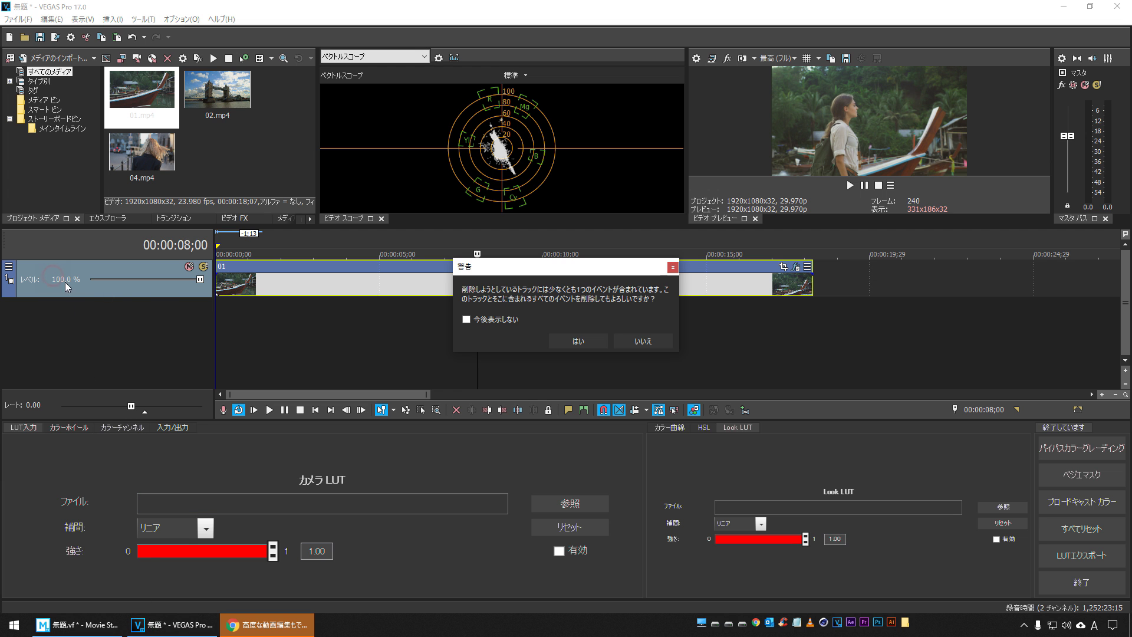
{"action": "left_click", "coordinate": [578, 341]}
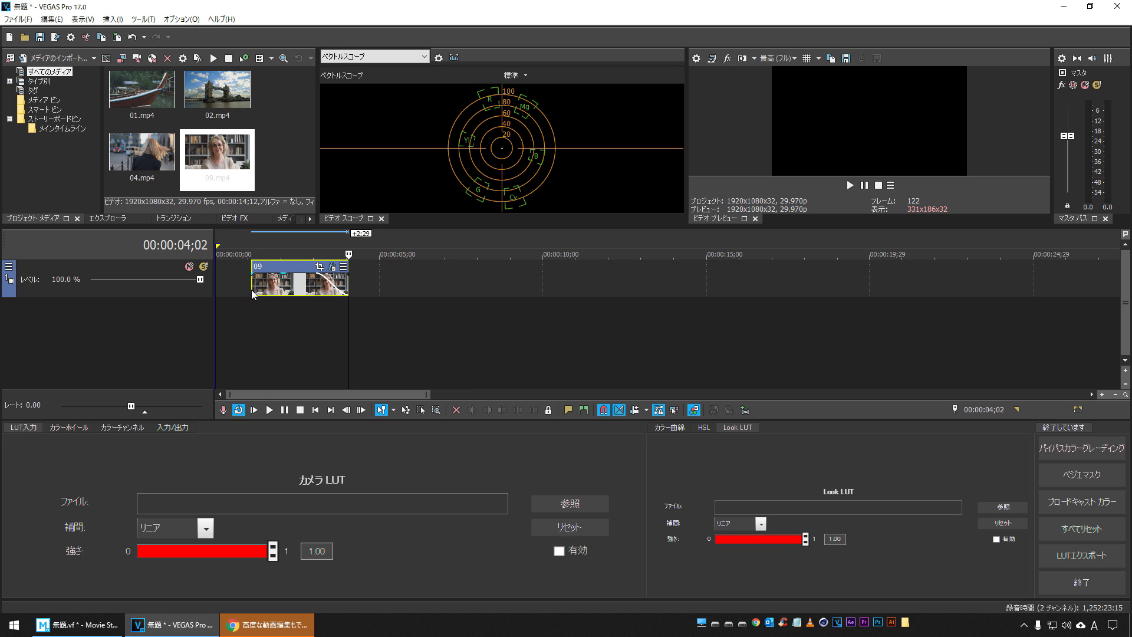
Move the 09 clip to the timeline start, extended to its full length, and close the color grading panel.
{"action": "left_click_drag", "start_coordinate": [248, 281], "coordinate": [201, 283]}
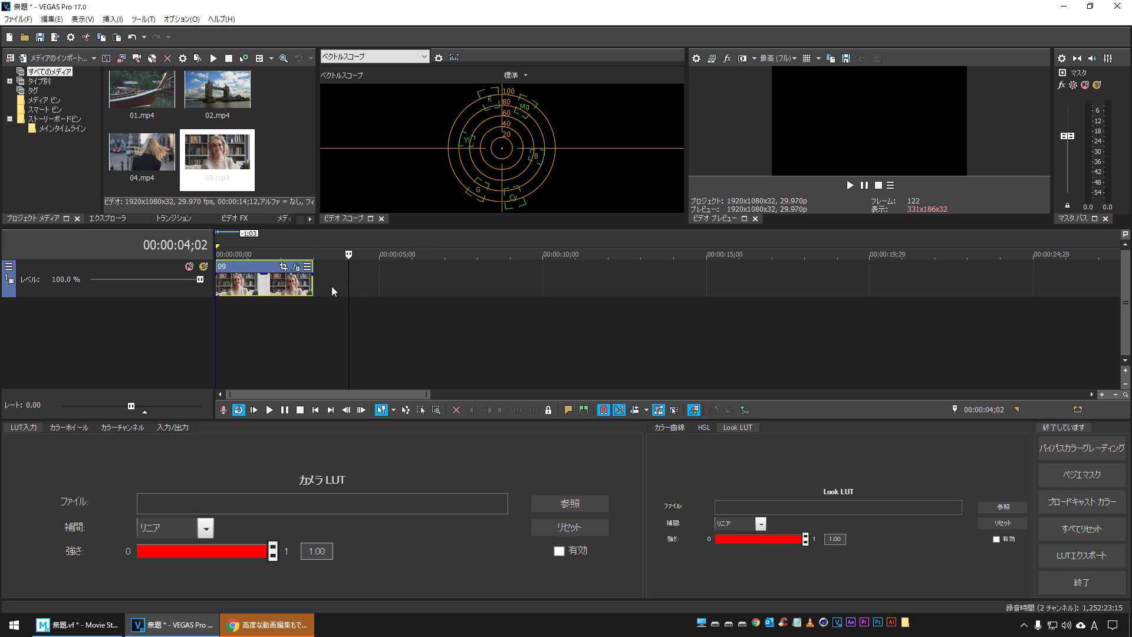
{"action": "left_click_drag", "start_coordinate": [313, 286], "coordinate": [693, 297]}
{"action": "left_click", "coordinate": [694, 410]}
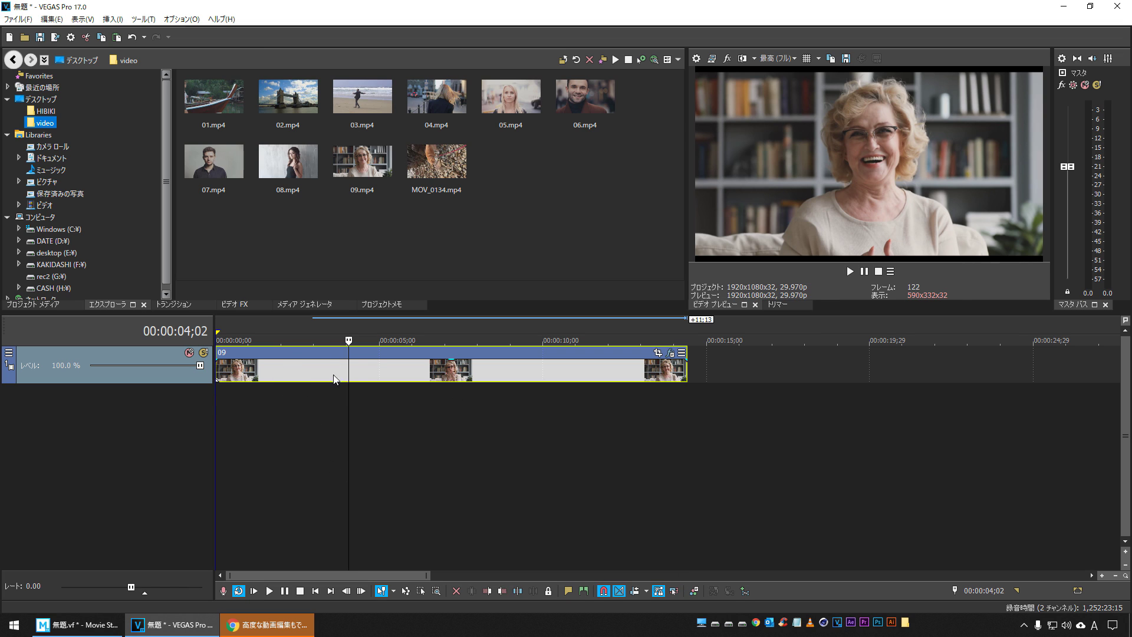
Apply Smart Split (スマートスプリット) to the 09 clip over the range 00:00:01;27 to 00:00:12;13, and play across the join.
{"action": "left_click", "coordinate": [406, 371]}
{"action": "left_click_drag", "start_coordinate": [278, 332], "coordinate": [623, 321]}
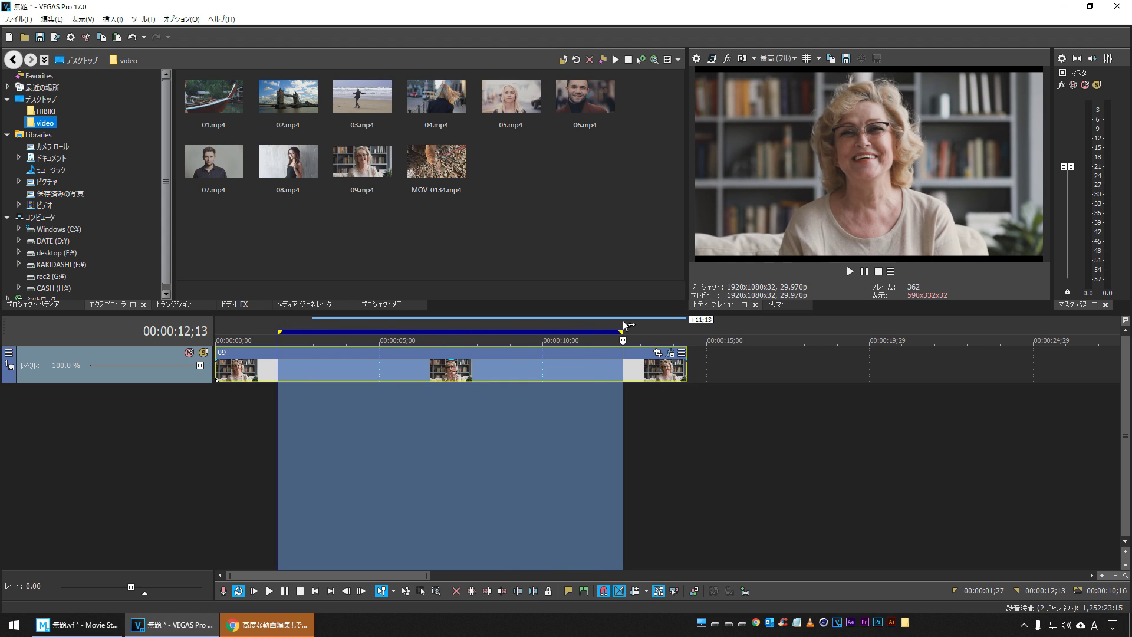
{"action": "left_click", "coordinate": [56, 19]}
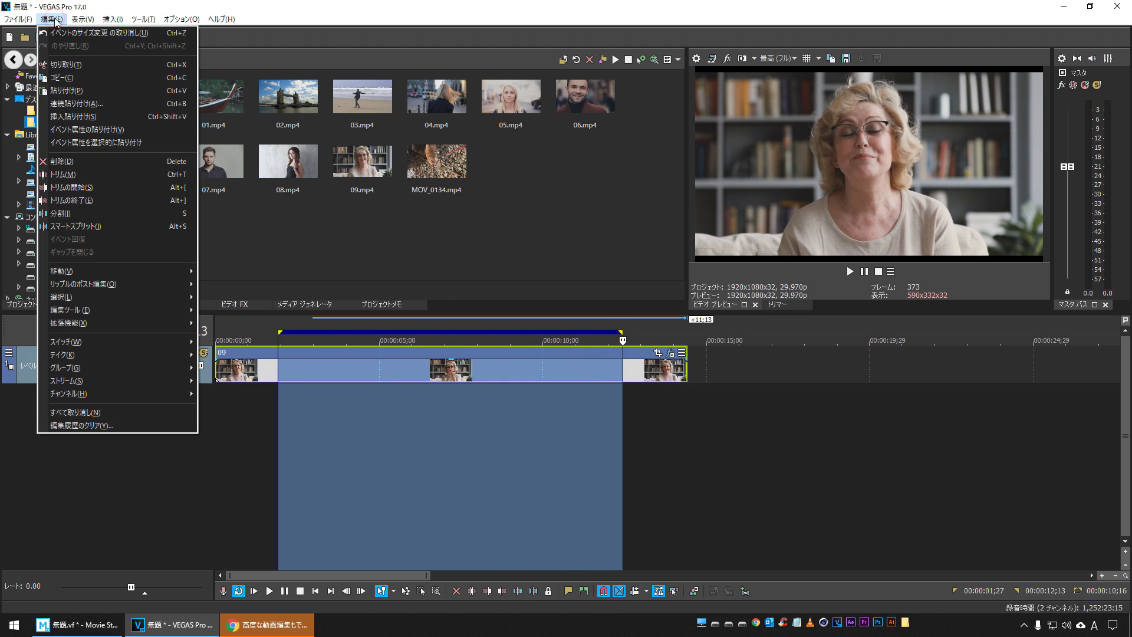
{"action": "left_click", "coordinate": [108, 227]}
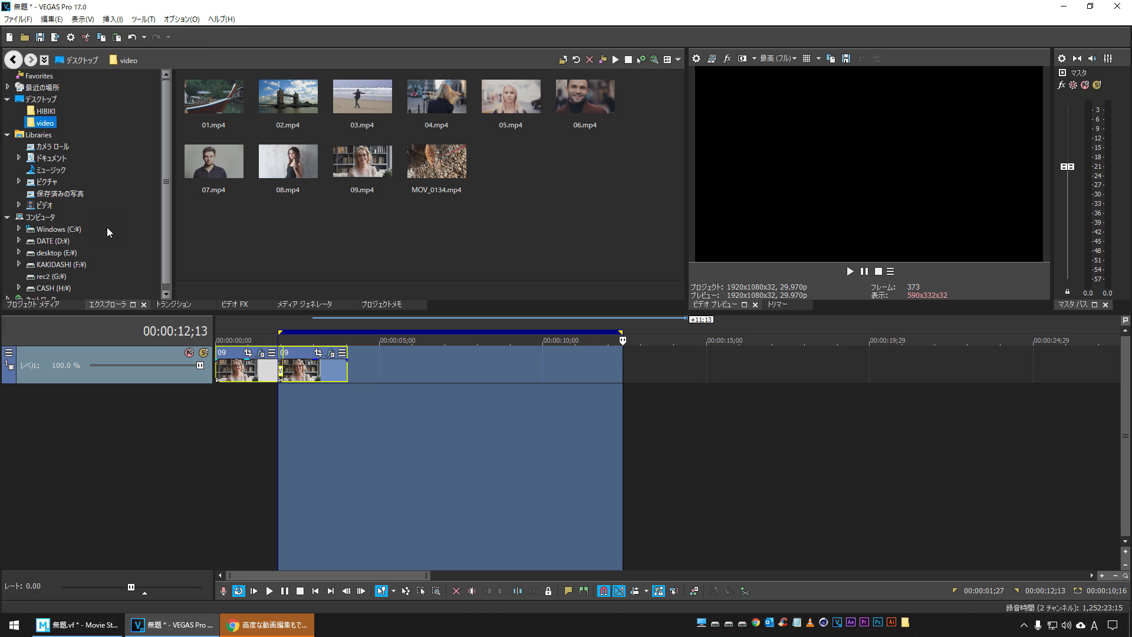
{"action": "left_click", "coordinate": [266, 423]}
{"action": "key", "text": "space"}
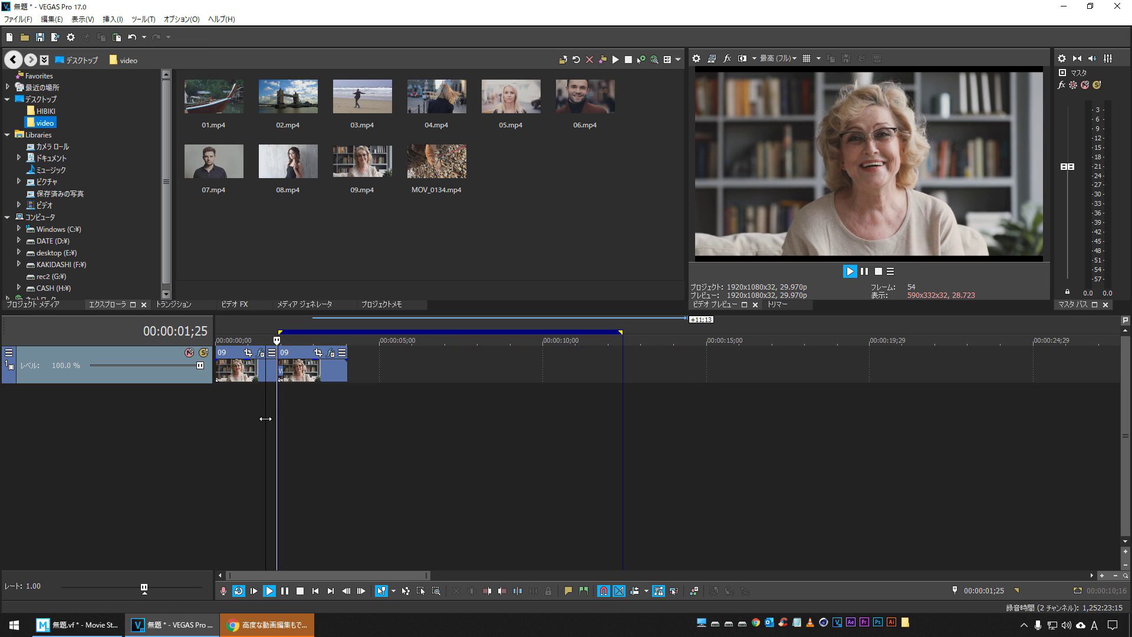
Play across the Smart Split join and set the loop region to span both 09 clips.
{"action": "left_click", "coordinate": [266, 419]}
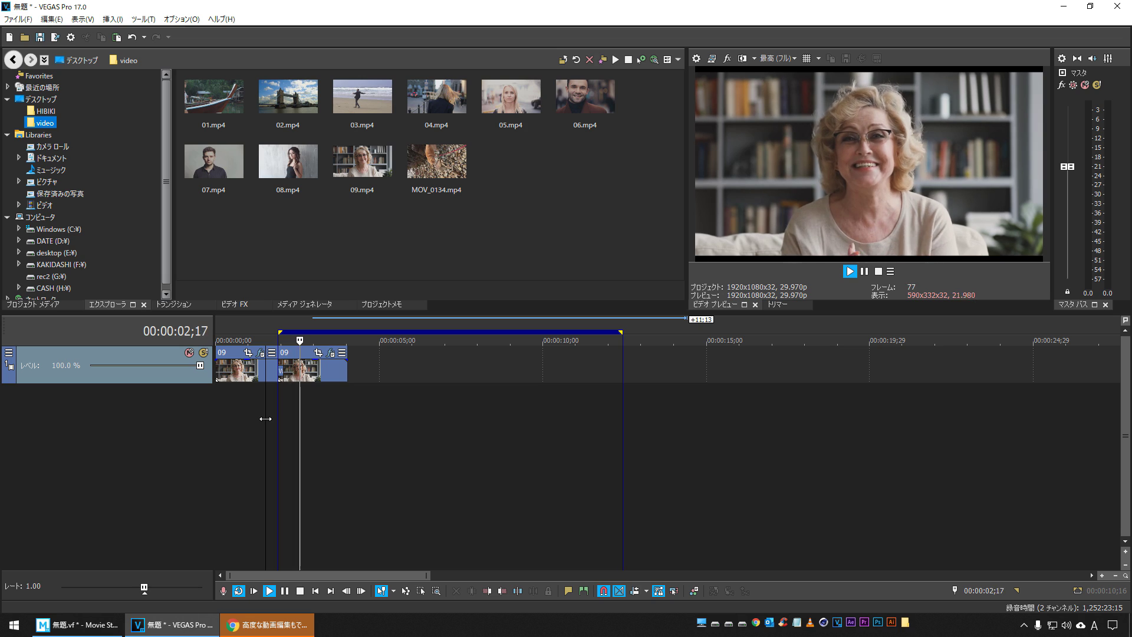
{"action": "key", "text": "space"}
{"action": "scroll", "coordinate": [273, 410], "scroll_direction": "up", "scroll_amount": 3}
{"action": "scroll", "coordinate": [271, 407], "scroll_direction": "up", "scroll_amount": 2}
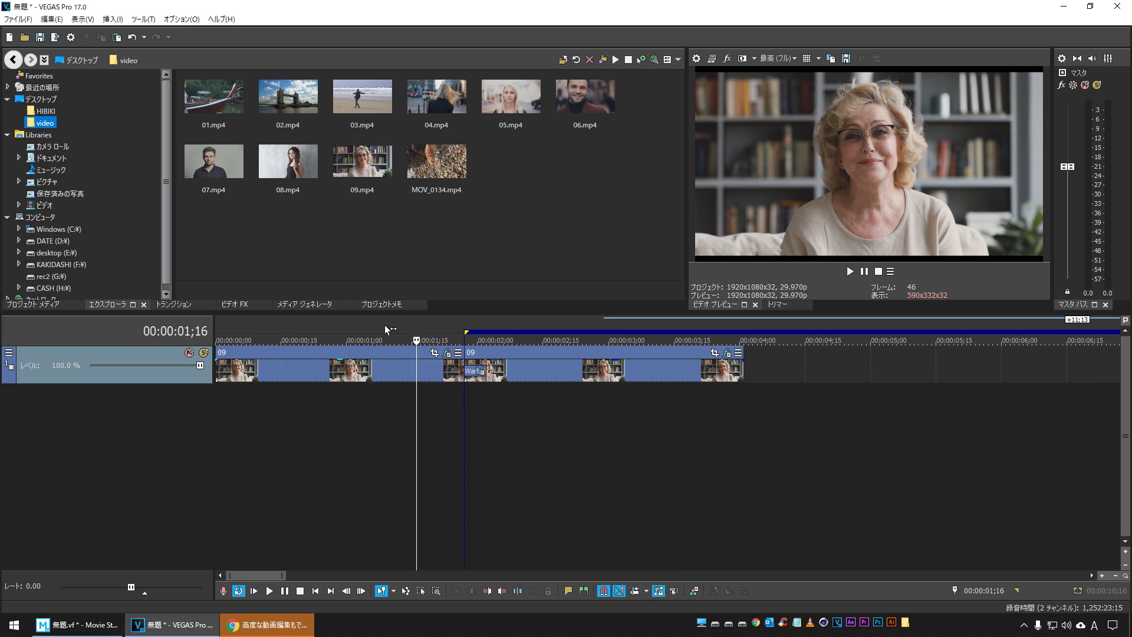
{"action": "double_click", "coordinate": [386, 328]}
Play the Smart Split join repeatedly from just before and right at the cut to examine how smoothly it blends.
{"action": "left_click", "coordinate": [449, 422]}
{"action": "key", "text": "space"}
{"action": "key", "text": "space"}
{"action": "key", "text": "space"}
{"action": "key", "text": "space"}
{"action": "key", "text": "space"}
{"action": "key", "text": "space"}
{"action": "left_click", "coordinate": [420, 423]}
{"action": "key", "text": "space"}
{"action": "key", "text": "space"}
{"action": "key", "text": "space"}
{"action": "key", "text": "space"}
{"action": "left_click", "coordinate": [463, 420]}
{"action": "key", "text": "space"}
{"action": "key", "text": "space"}
{"action": "key", "text": "space"}
{"action": "key", "text": "space"}
{"action": "left_click", "coordinate": [407, 446]}
{"action": "key", "text": "space"}
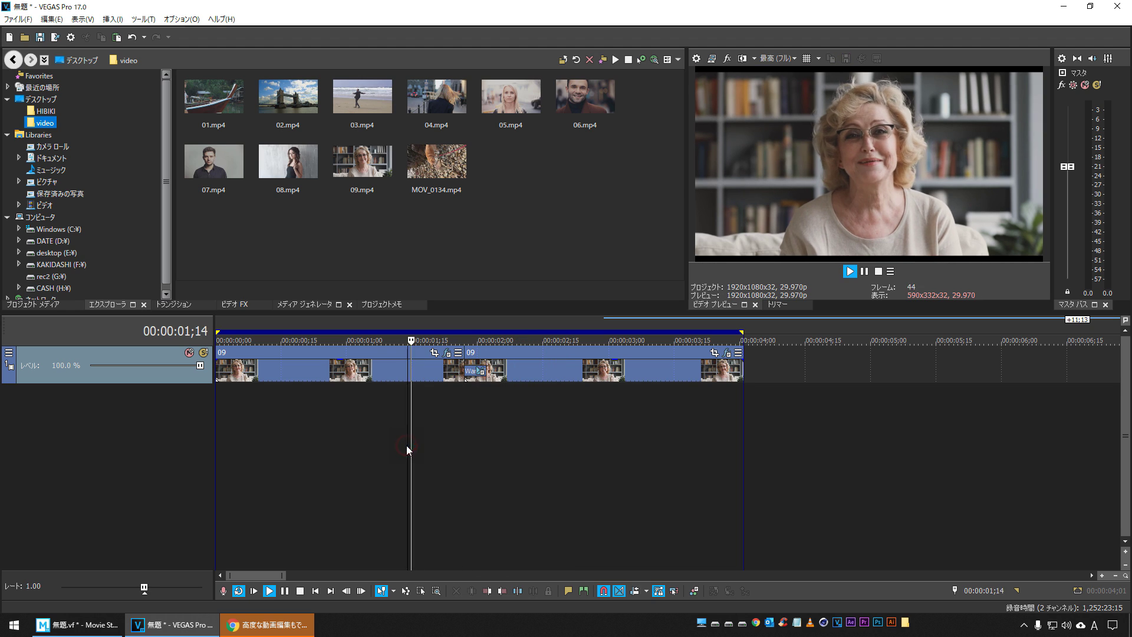
{"action": "key", "text": "space"}
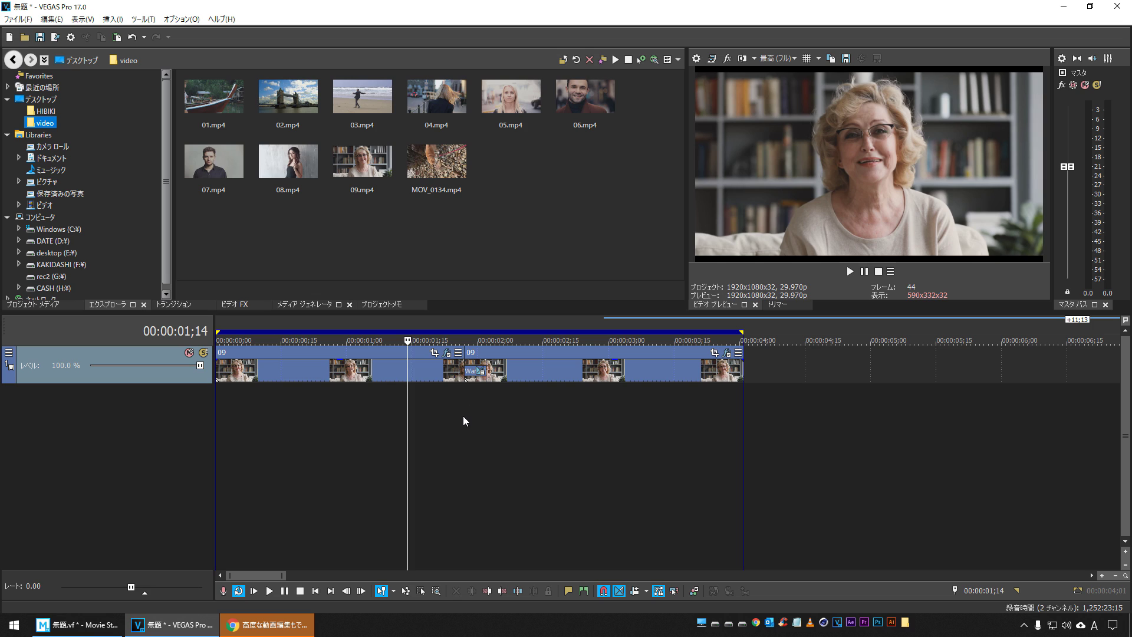
{"action": "left_click", "coordinate": [464, 419]}
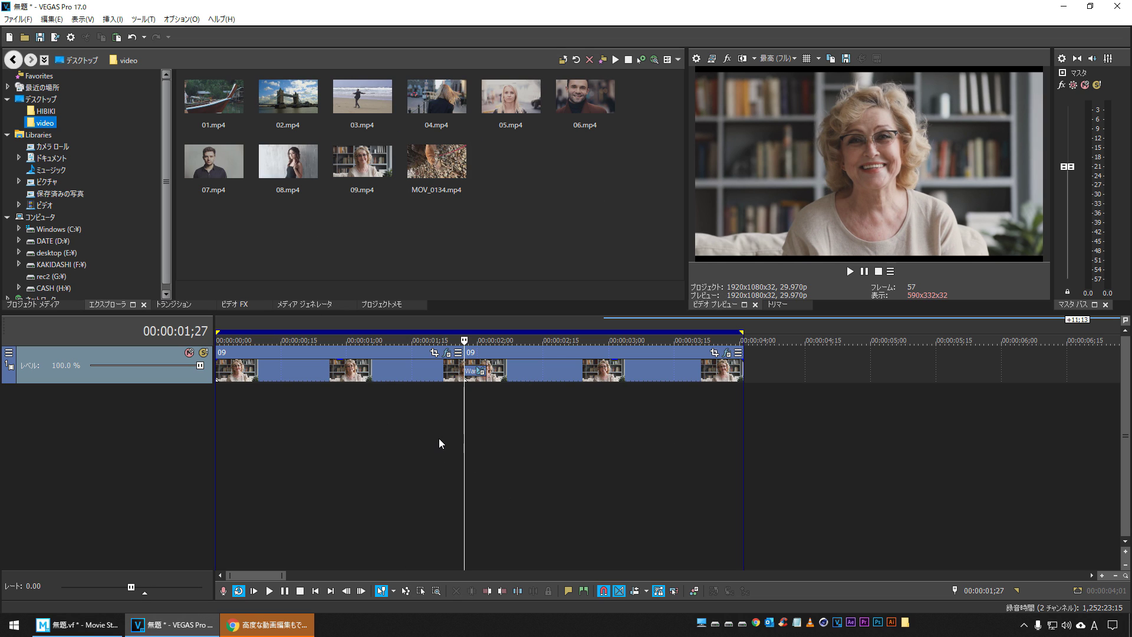
{"action": "key", "text": "space"}
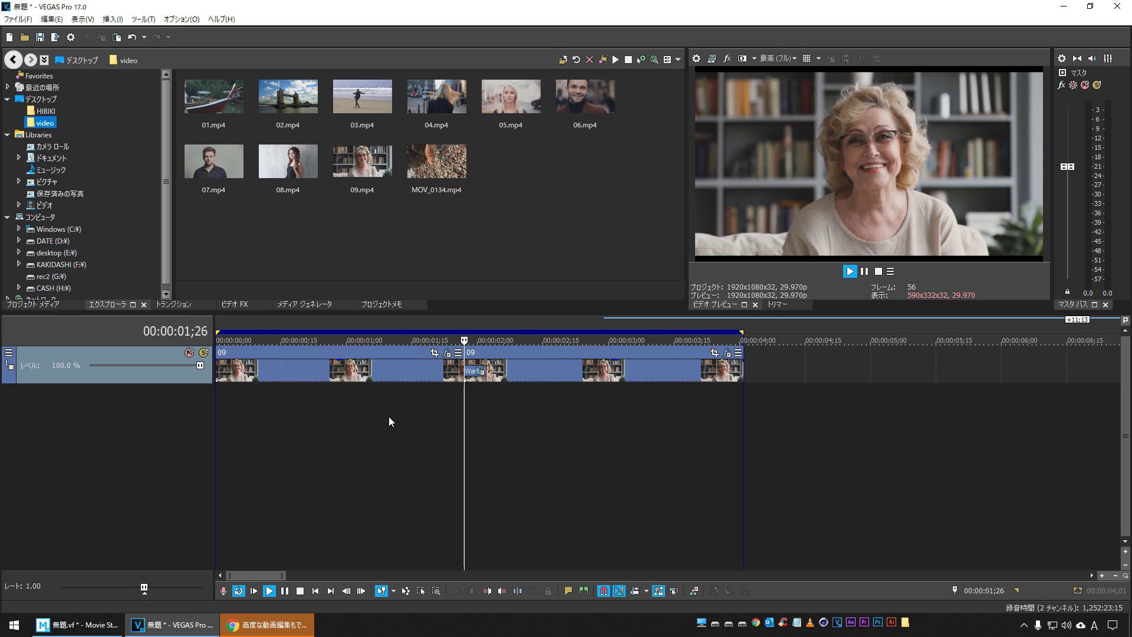
{"action": "key", "text": "space"}
{"action": "key", "text": "space"}
{"action": "key", "text": "space"}
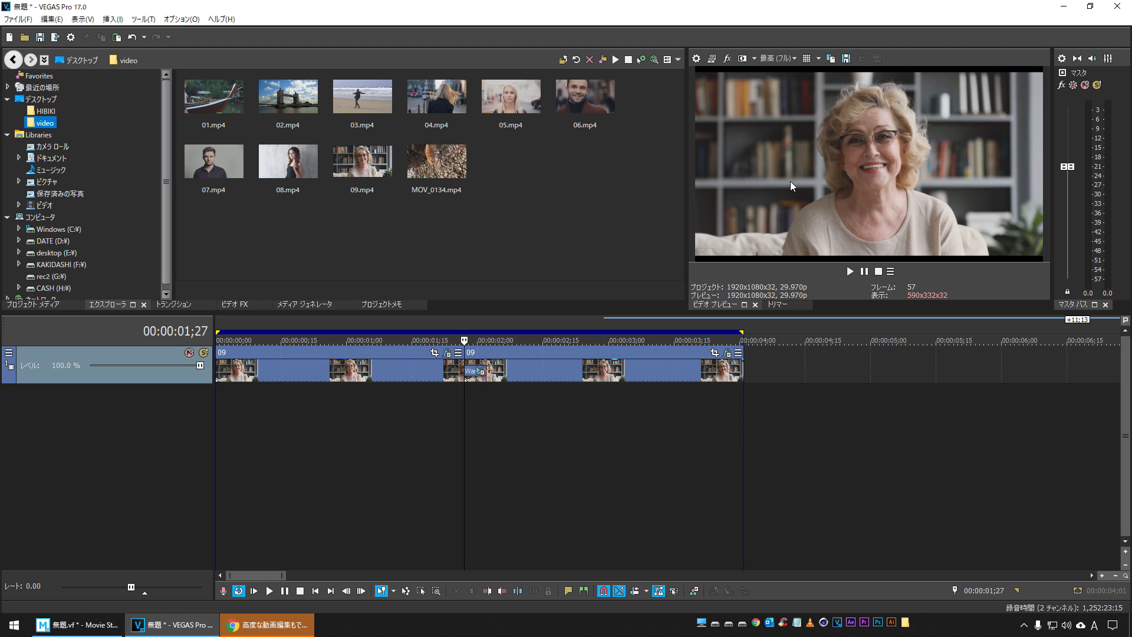
{"action": "left_click", "coordinate": [451, 418]}
{"action": "key", "text": "space"}
{"action": "key", "text": "space"}
{"action": "left_click", "coordinate": [465, 418]}
{"action": "key", "text": "space"}
{"action": "key", "text": "space"}
{"action": "key", "text": "space"}
{"action": "key", "text": "space"}
{"action": "key", "text": "space"}
{"action": "key", "text": "space"}
Switch to Movie Studio, turn off auto ripple, and shorten the Warp Flow transition so it starts at 00:00:02;16.
{"action": "left_click", "coordinate": [77, 624]}
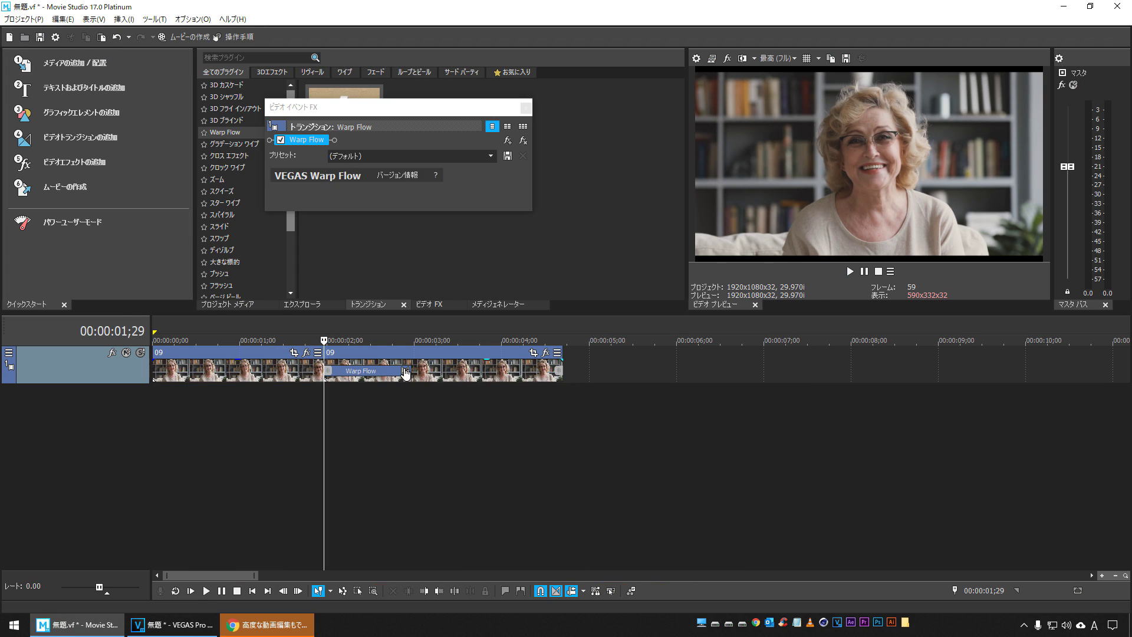
{"action": "left_click_drag", "start_coordinate": [411, 374], "coordinate": [356, 374]}
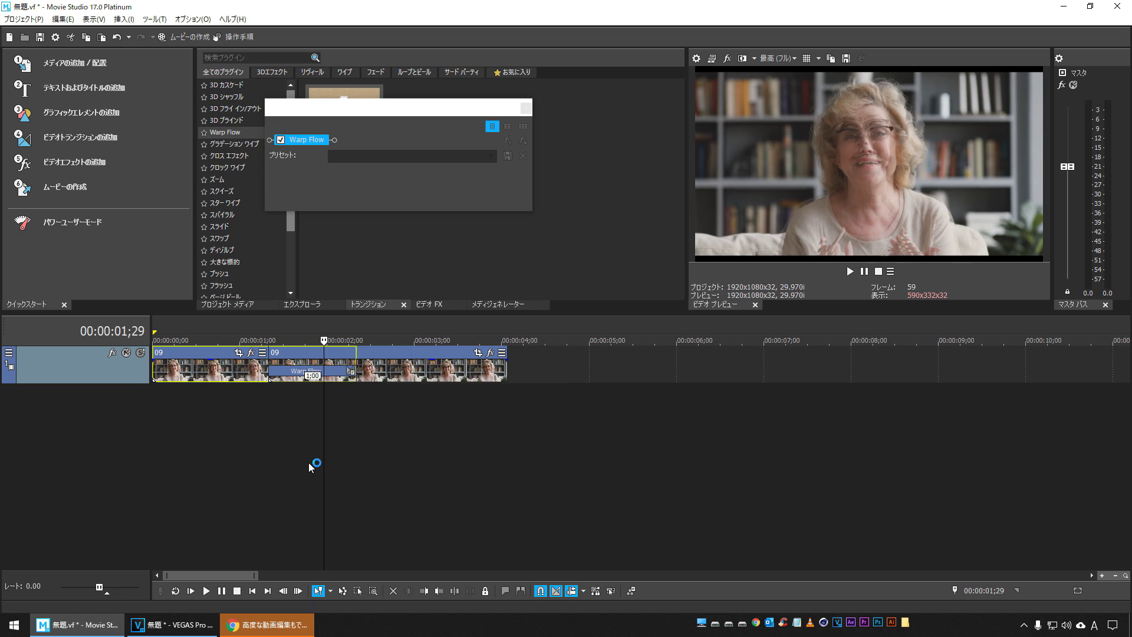
{"action": "key", "text": "ctrl+z"}
{"action": "left_click", "coordinate": [556, 590]}
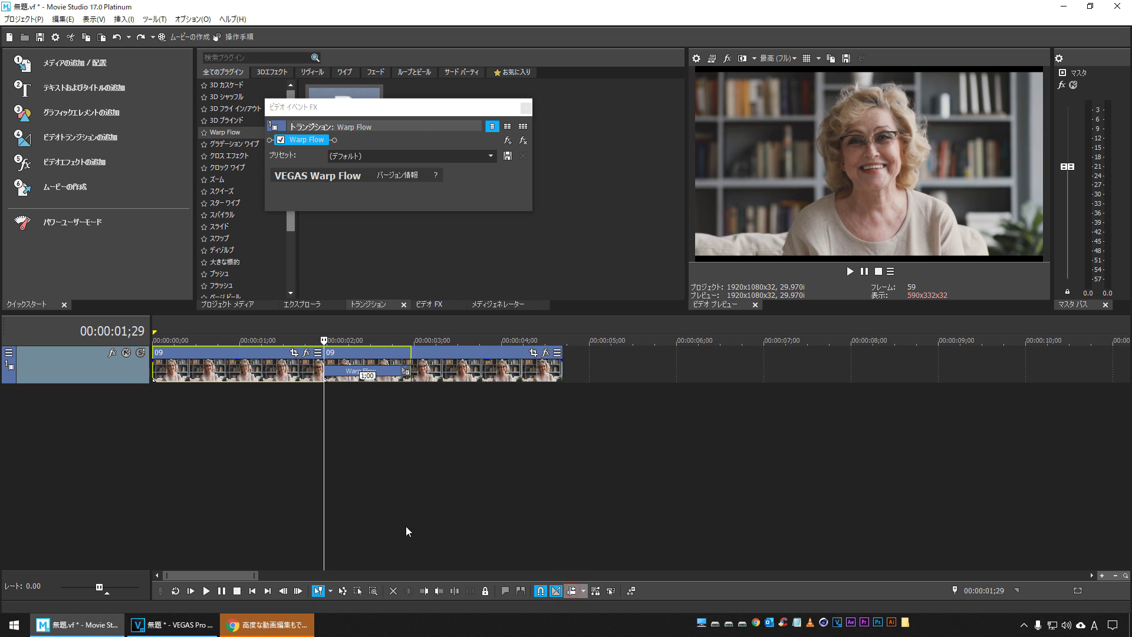
{"action": "left_click_drag", "start_coordinate": [327, 370], "coordinate": [371, 426]}
Play the shortened Warp Flow transition, starting again from ahead of it.
{"action": "key", "text": "space"}
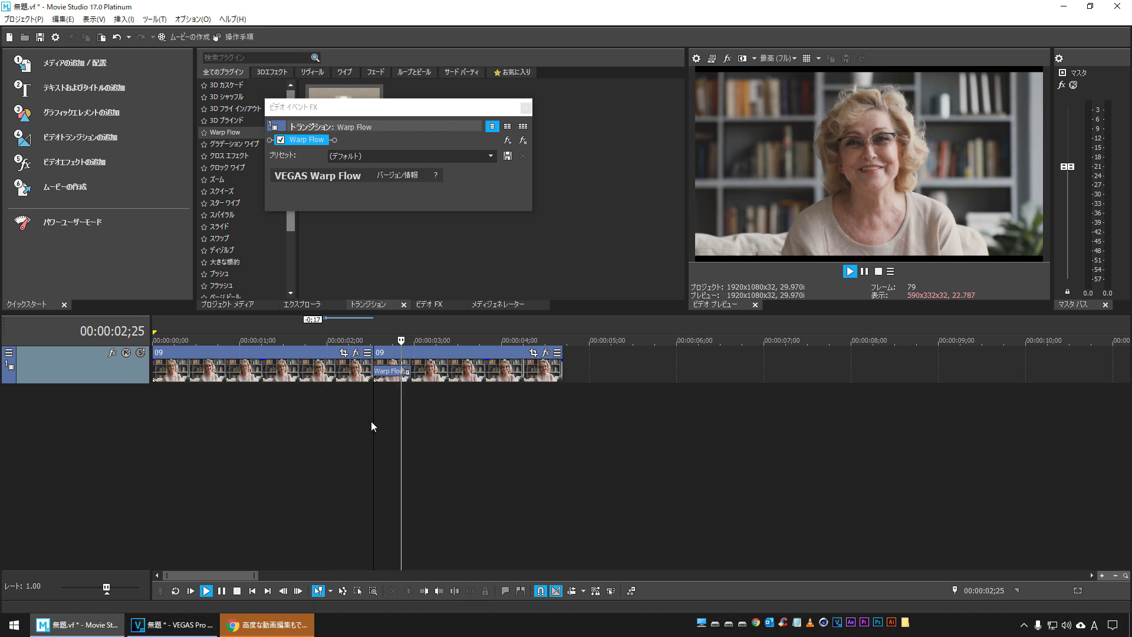
{"action": "left_click", "coordinate": [326, 425]}
{"action": "key", "text": "space"}
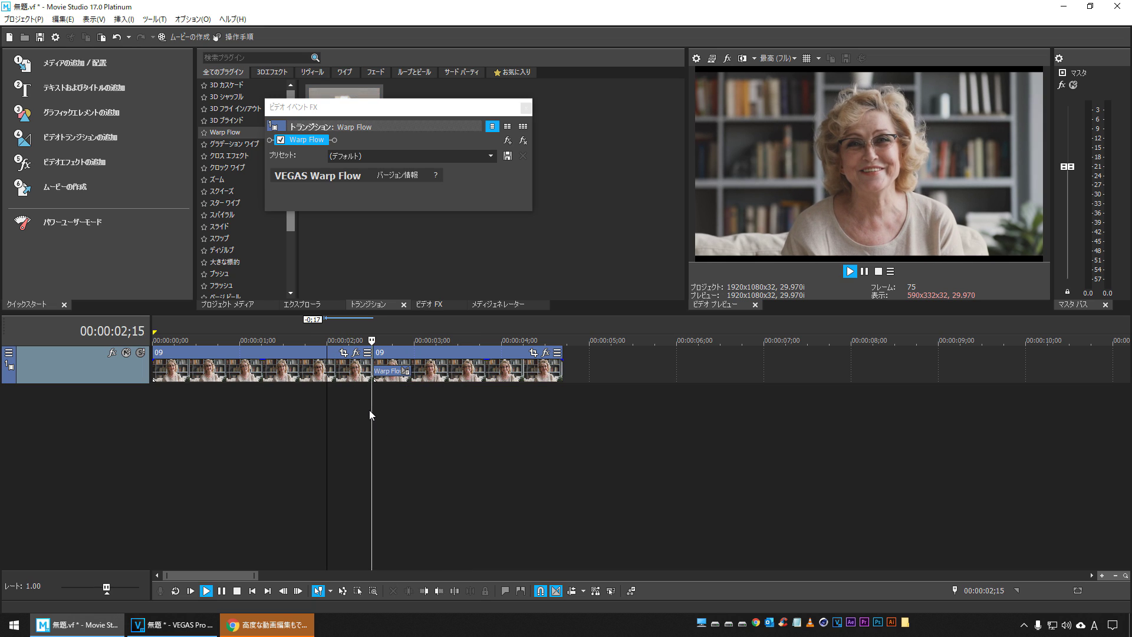
{"action": "key", "text": "space"}
Step frame by frame through the shortened Warp Flow transition from 00:00:02;16, repeating the pass to inspect the morphing.
{"action": "left_click", "coordinate": [370, 409]}
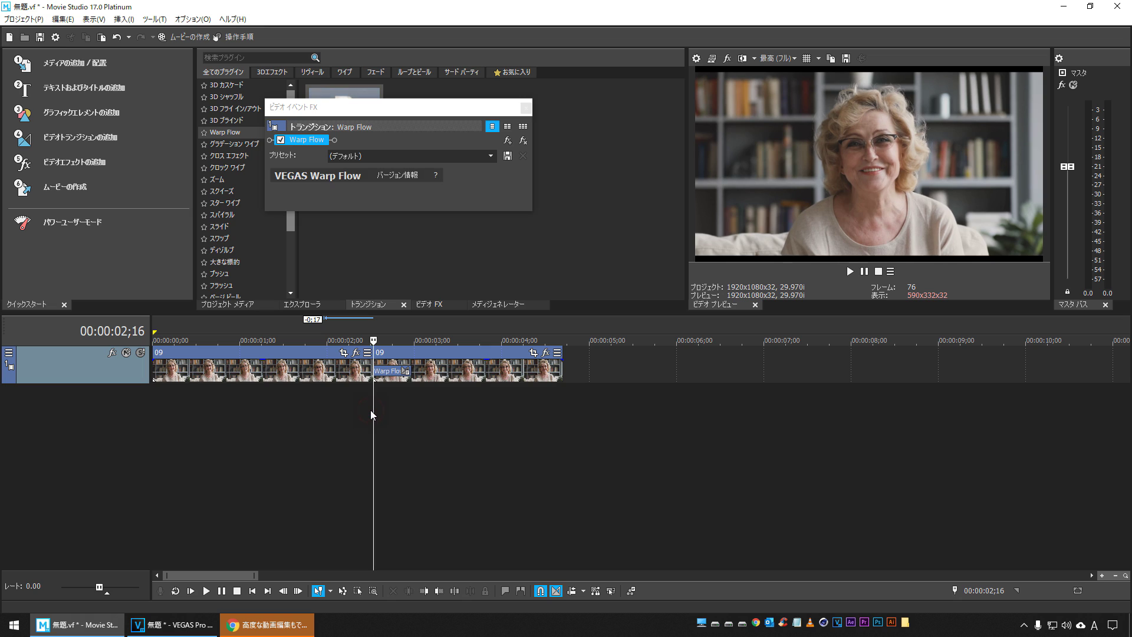
{"action": "key", "text": "Right"}
{"action": "key", "text": "Right"}
{"action": "key", "text": "Right"}
{"action": "key", "text": "Right"}
{"action": "key", "text": "Right"}
{"action": "key", "text": "Right"}
{"action": "key", "text": "Right"}
{"action": "key", "text": "Right"}
{"action": "key", "text": "Right"}
{"action": "key", "text": "Right"}
{"action": "key", "text": "Right"}
{"action": "key", "text": "Right"}
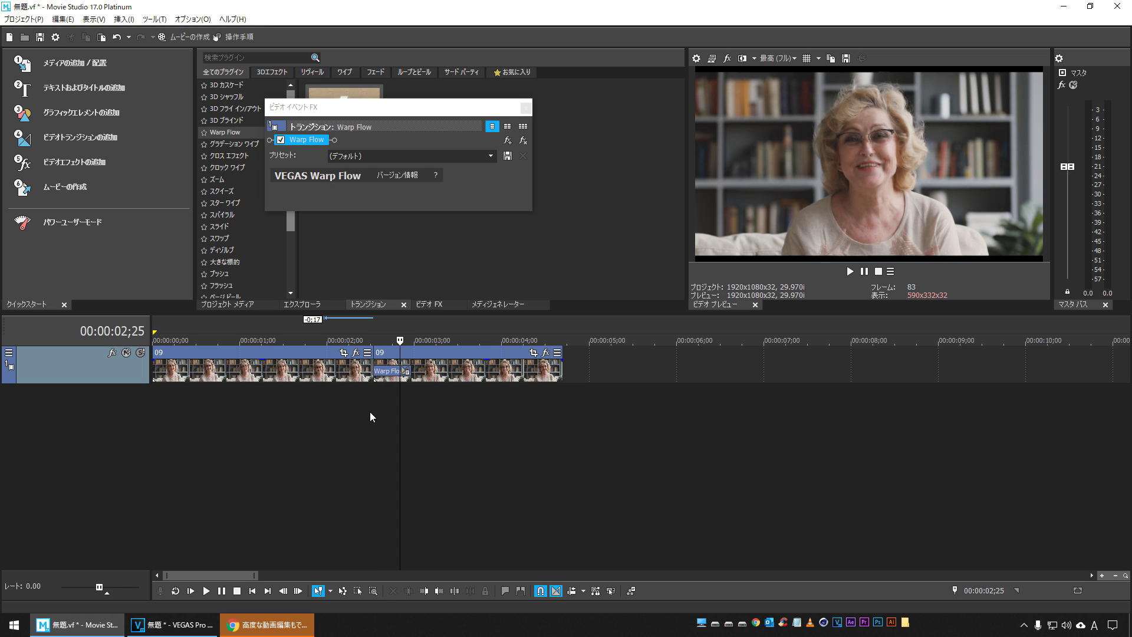
{"action": "key", "text": "Right"}
{"action": "key", "text": "Right"}
{"action": "key", "text": "Right"}
{"action": "key", "text": "Right"}
{"action": "key", "text": "Right"}
{"action": "key", "text": "Right"}
{"action": "key", "text": "Right"}
{"action": "key", "text": "Right"}
{"action": "key", "text": "Right"}
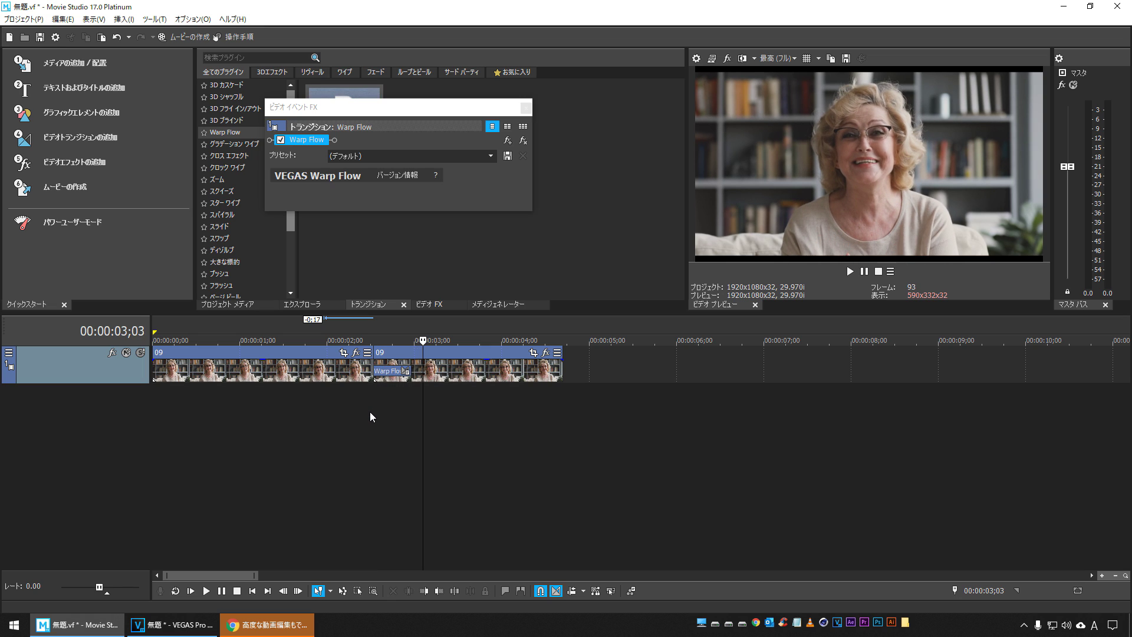
{"action": "left_click", "coordinate": [371, 413]}
{"action": "key", "text": "Right"}
{"action": "key", "text": "Right"}
{"action": "key", "text": "Right"}
{"action": "key", "text": "Right"}
{"action": "key", "text": "Right"}
{"action": "key", "text": "Right"}
{"action": "key", "text": "Right"}
{"action": "key", "text": "Right"}
{"action": "key", "text": "Right"}
{"action": "key", "text": "Right"}
{"action": "key", "text": "Right"}
{"action": "key", "text": "Right"}
{"action": "key", "text": "Right"}
{"action": "key", "text": "Right"}
{"action": "key", "text": "Right"}
{"action": "key", "text": "Right"}
{"action": "key", "text": "Right"}
{"action": "key", "text": "Right"}
{"action": "key", "text": "Right"}
{"action": "key", "text": "Right"}
{"action": "left_click", "coordinate": [370, 412]}
{"action": "key", "text": "Right"}
{"action": "key", "text": "Right"}
{"action": "key", "text": "Right"}
{"action": "key", "text": "Right"}
{"action": "key", "text": "Right"}
{"action": "key", "text": "Right"}
{"action": "key", "text": "Right"}
{"action": "key", "text": "Right"}
{"action": "key", "text": "Right"}
{"action": "key", "text": "Right"}
{"action": "key", "text": "Right"}
{"action": "key", "text": "Right"}
{"action": "key", "text": "Right"}
{"action": "key", "text": "Right"}
{"action": "key", "text": "Right"}
{"action": "key", "text": "Right"}
{"action": "key", "text": "Right"}
{"action": "key", "text": "Right"}
{"action": "key", "text": "Right"}
{"action": "key", "text": "Right"}
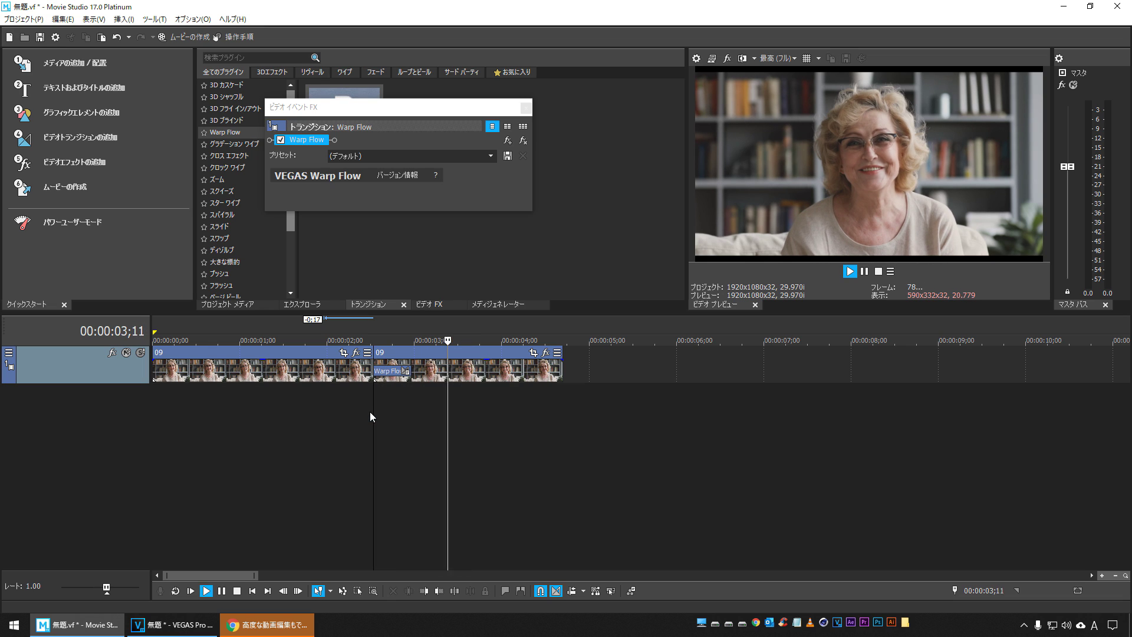
Replay the shortened Warp Flow transition at normal speed from 00:00:01;29.
{"action": "left_click", "coordinate": [367, 409]}
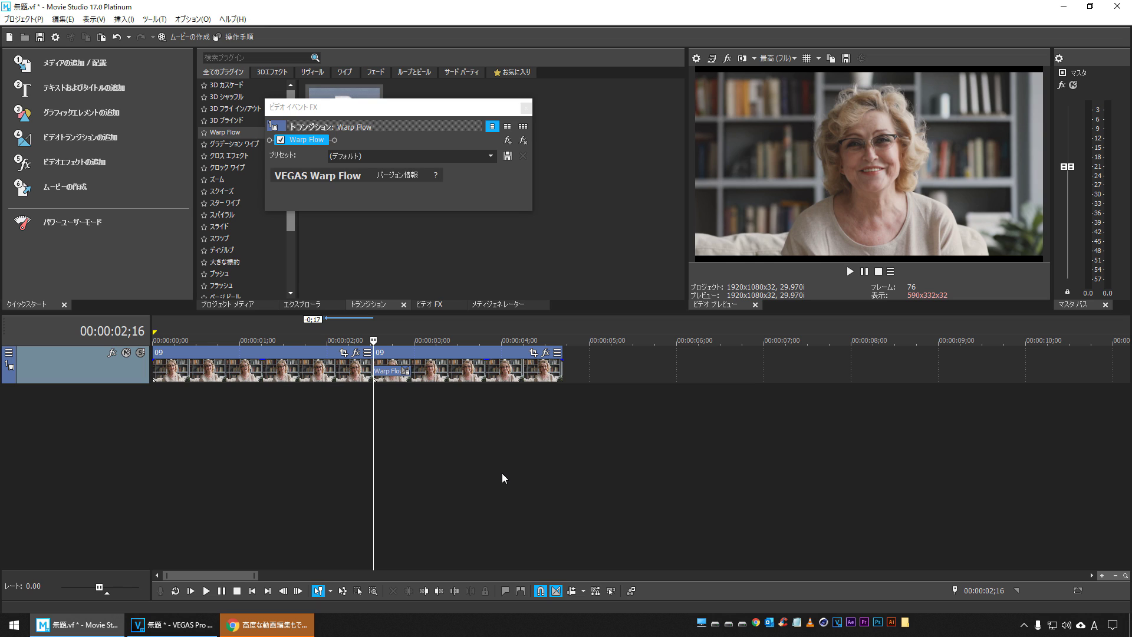
{"action": "left_click", "coordinate": [324, 443]}
{"action": "key", "text": "space"}
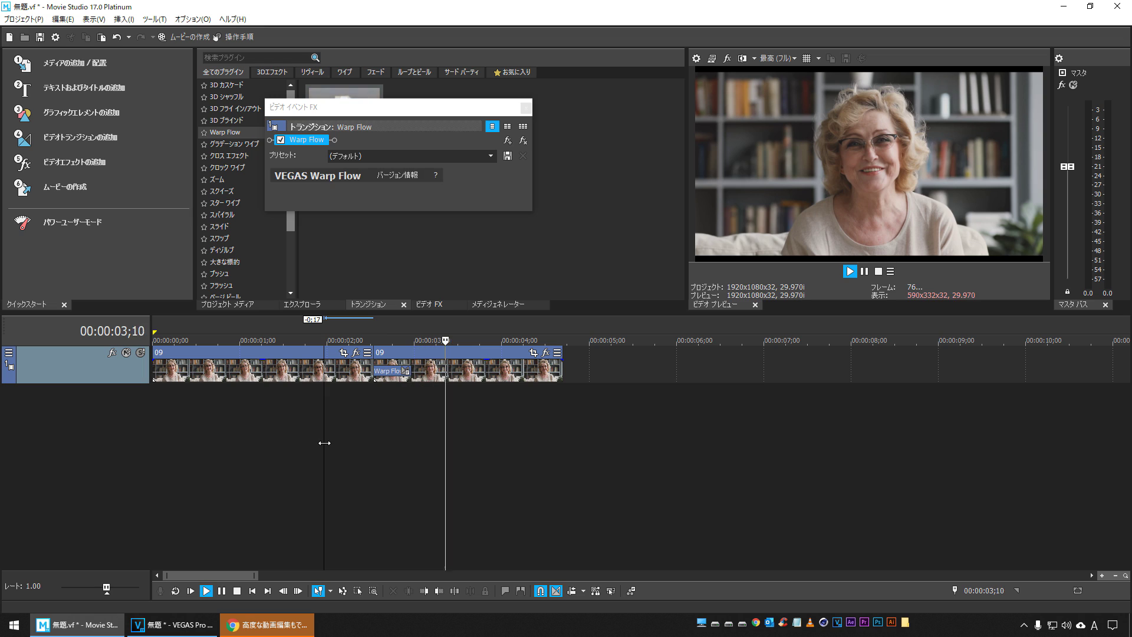
{"action": "key", "text": "space"}
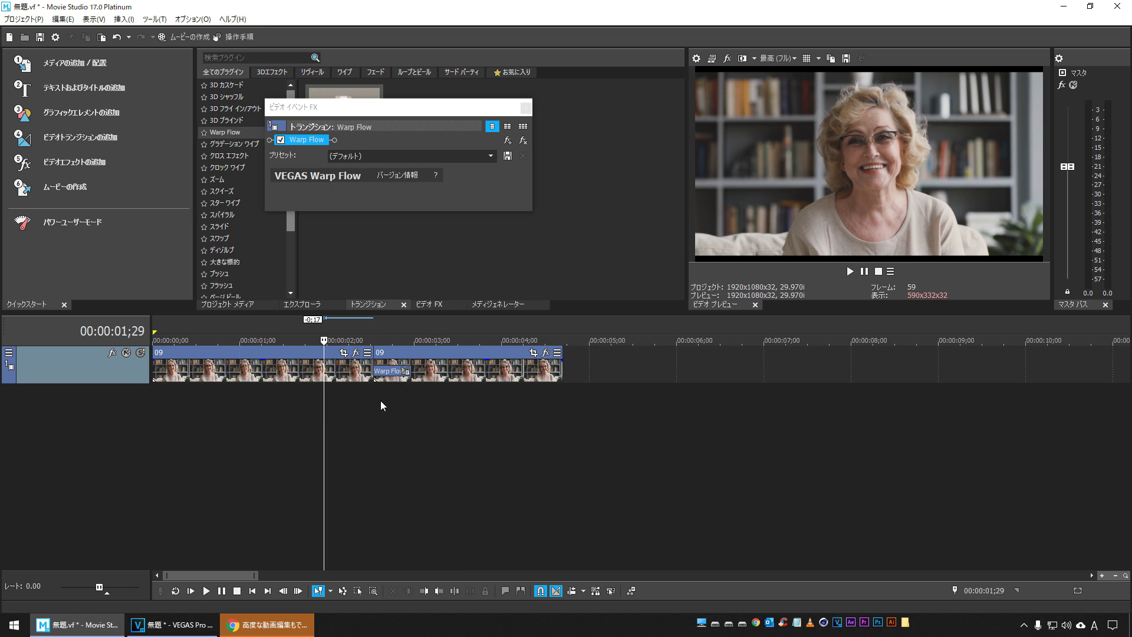
Switch to the product page in the browser and read from the Warp Flow section to the lens correction plug-in.
{"action": "left_click", "coordinate": [242, 626]}
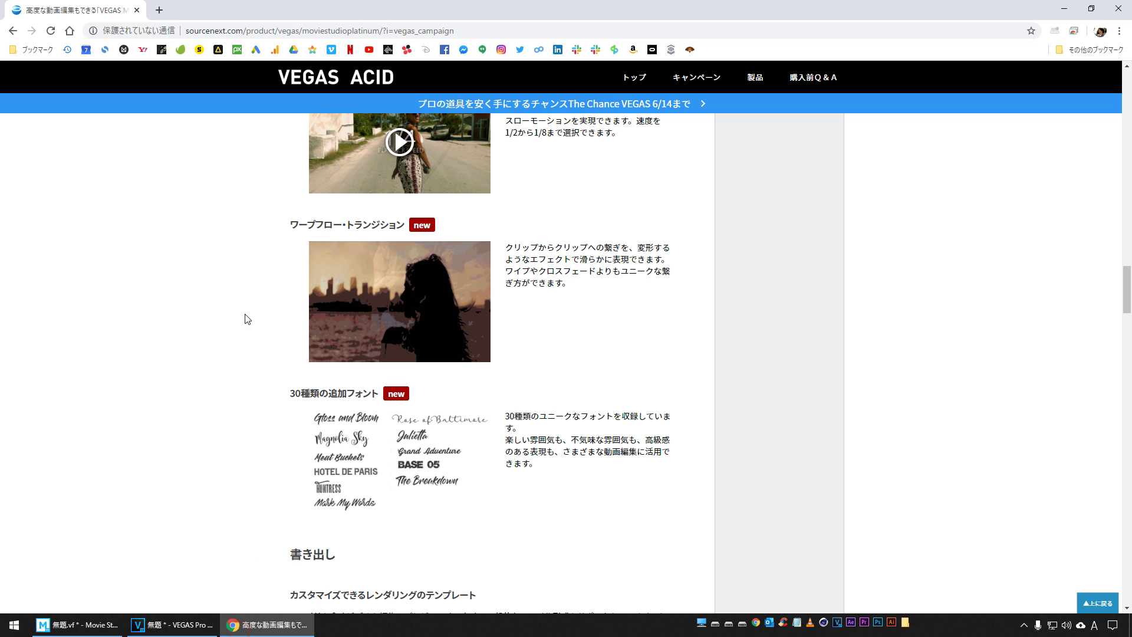
{"action": "scroll", "coordinate": [291, 309], "scroll_direction": "down", "scroll_amount": 2}
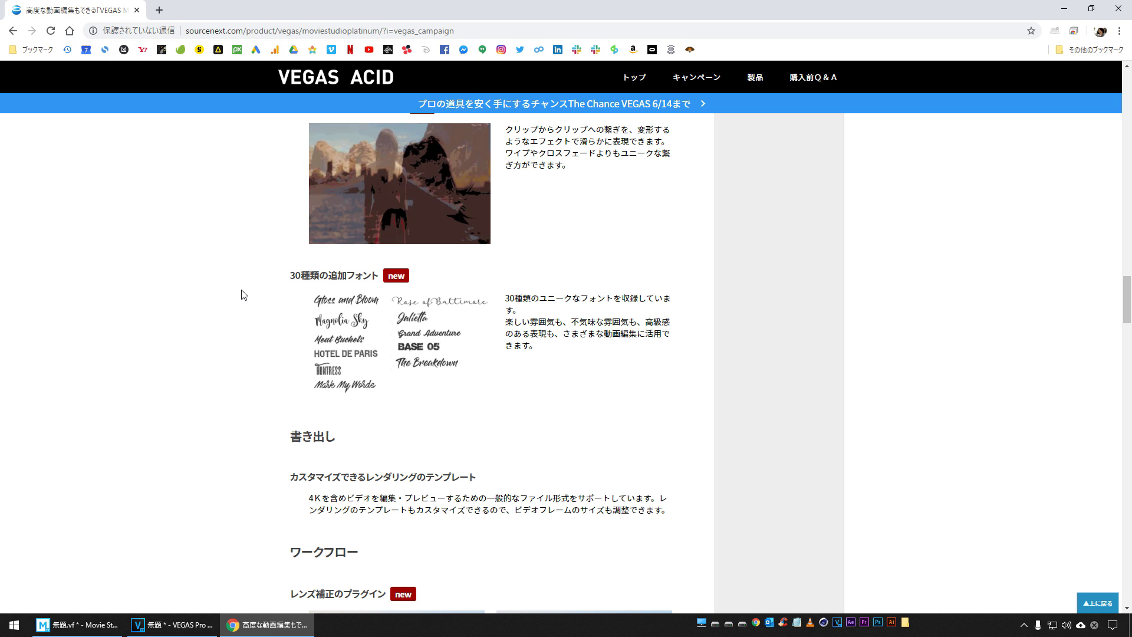
{"action": "scroll", "coordinate": [243, 295], "scroll_direction": "down", "scroll_amount": 4}
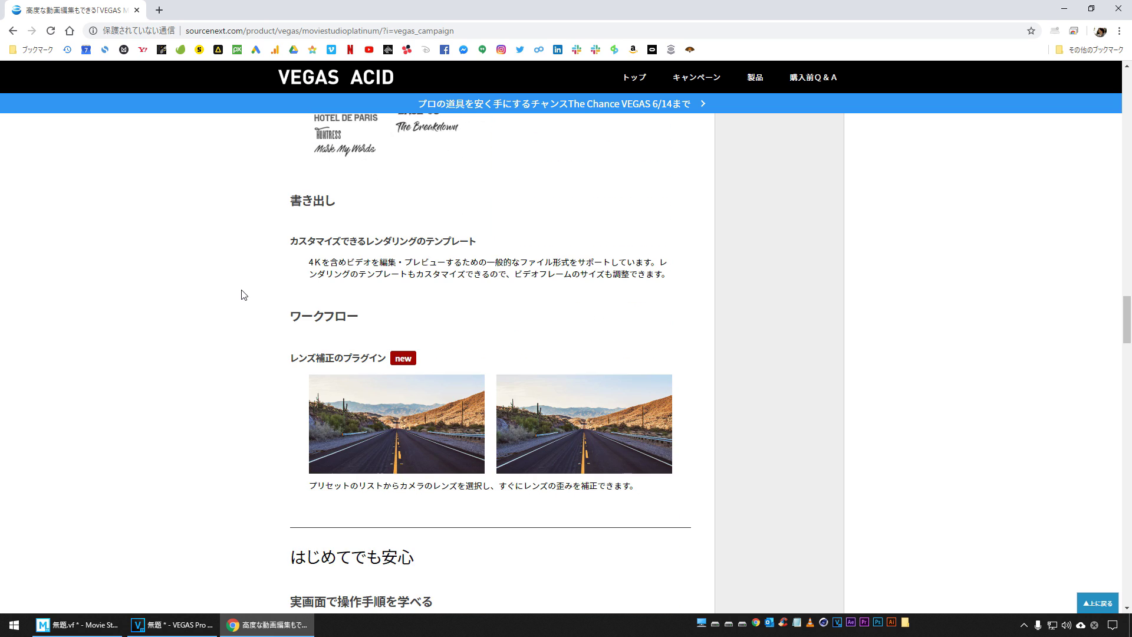
{"action": "scroll", "coordinate": [244, 295], "scroll_direction": "down", "scroll_amount": 2}
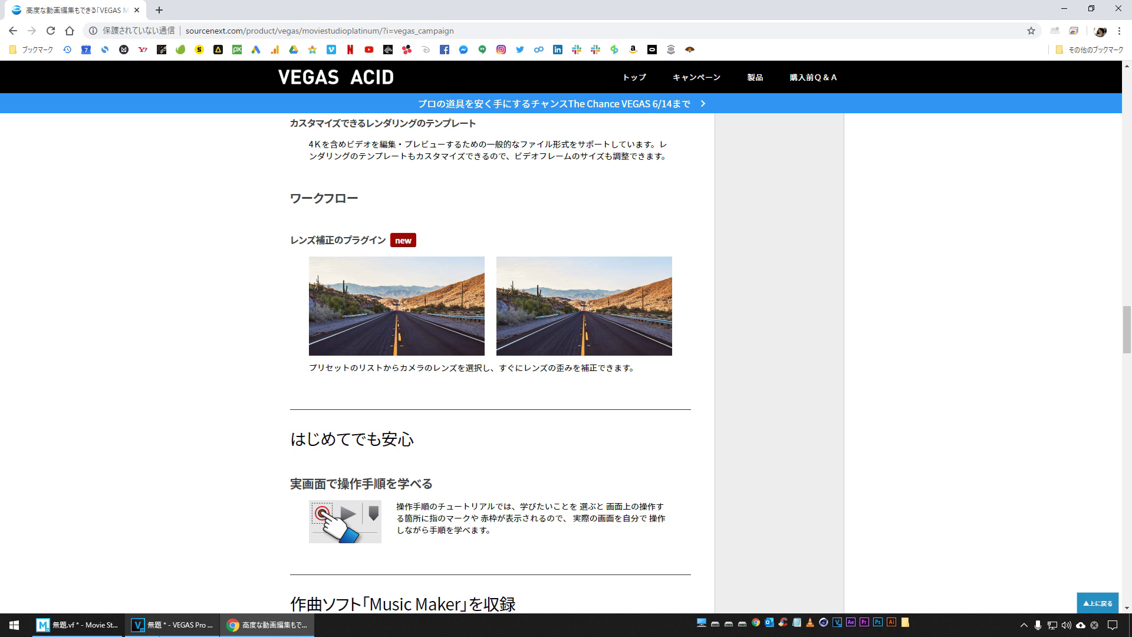
{"action": "mouse_move", "coordinate": [164, 634]}
Switch to Movie Studio and delete the second 09 clip, keeping the first one.
{"action": "left_click", "coordinate": [77, 625]}
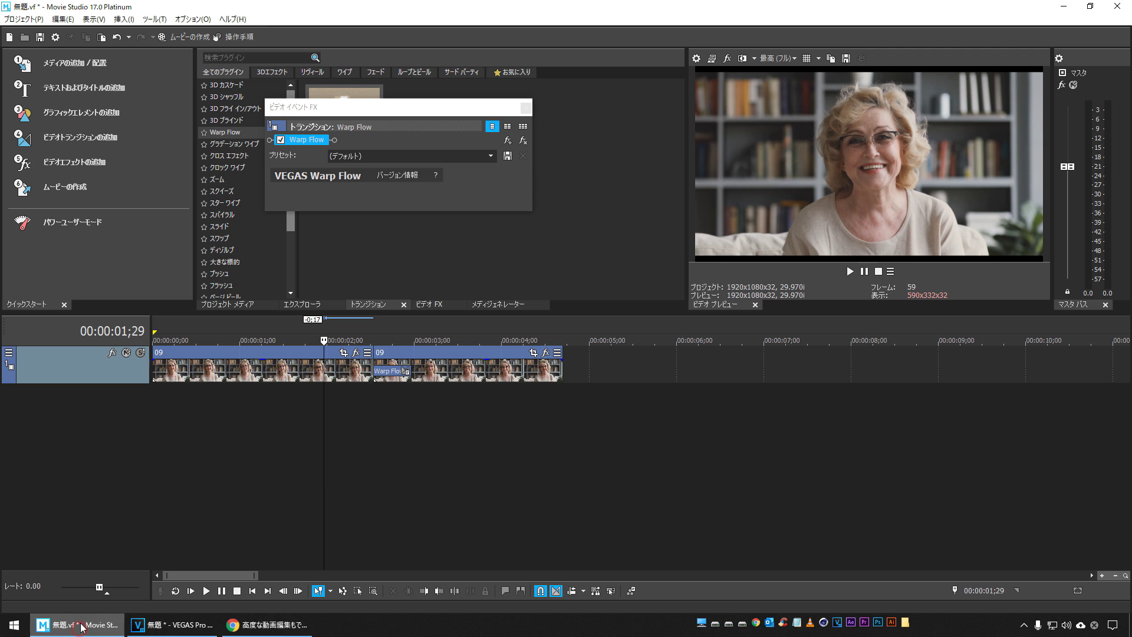
{"action": "left_click", "coordinate": [437, 377]}
{"action": "key", "text": "Delete"}
{"action": "left_click", "coordinate": [397, 366]}
{"action": "key", "text": "Delete"}
{"action": "key", "text": "ctrl+z"}
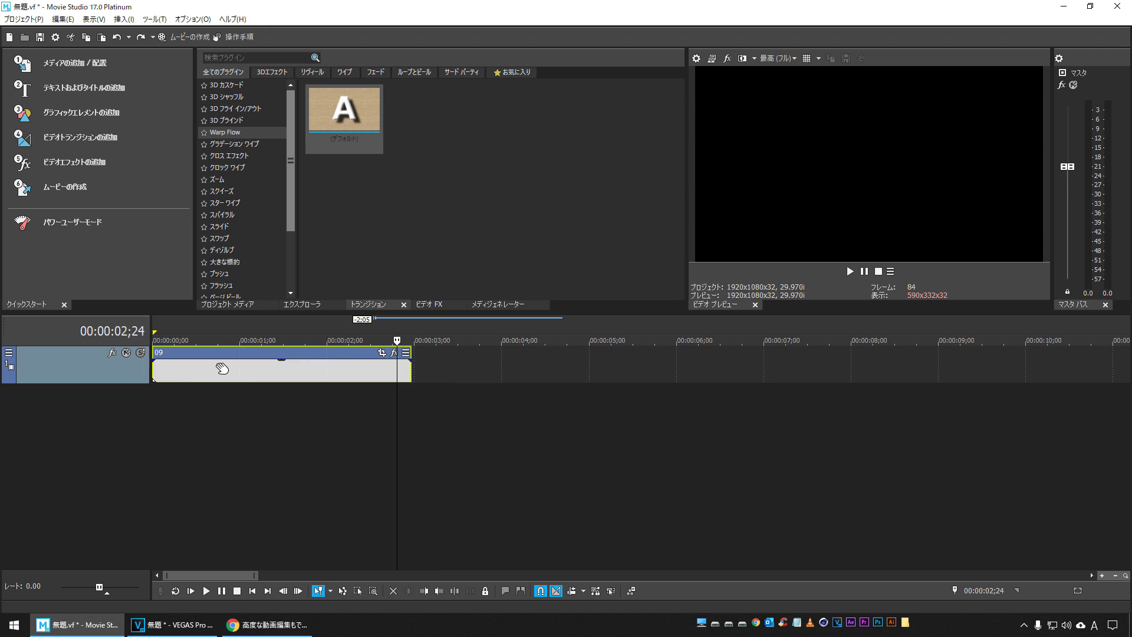
Add the VEGAS Lens Correction (レンズ補正) effect to the 09 clip.
{"action": "left_click", "coordinate": [394, 354]}
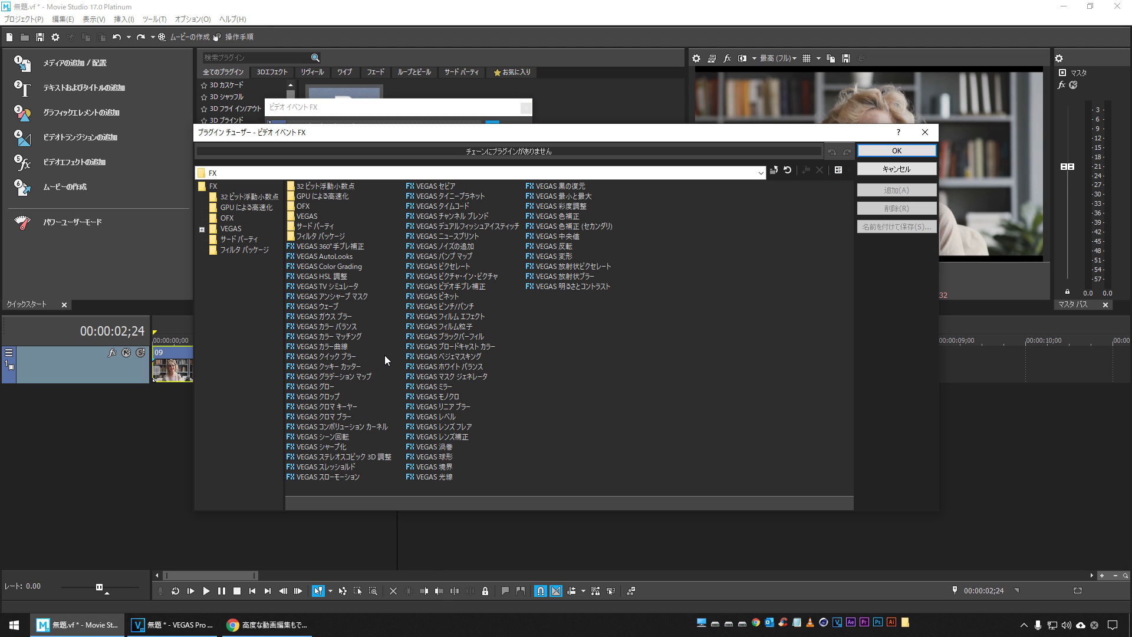
{"action": "left_click", "coordinate": [449, 437]}
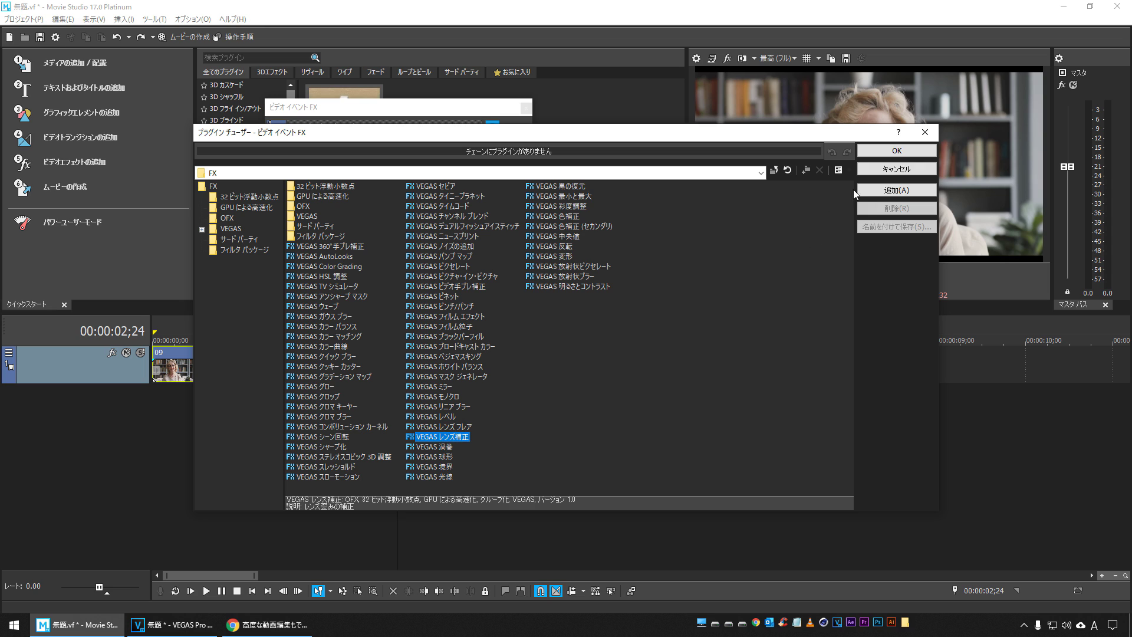
{"action": "left_click", "coordinate": [900, 192]}
{"action": "left_click", "coordinate": [907, 155]}
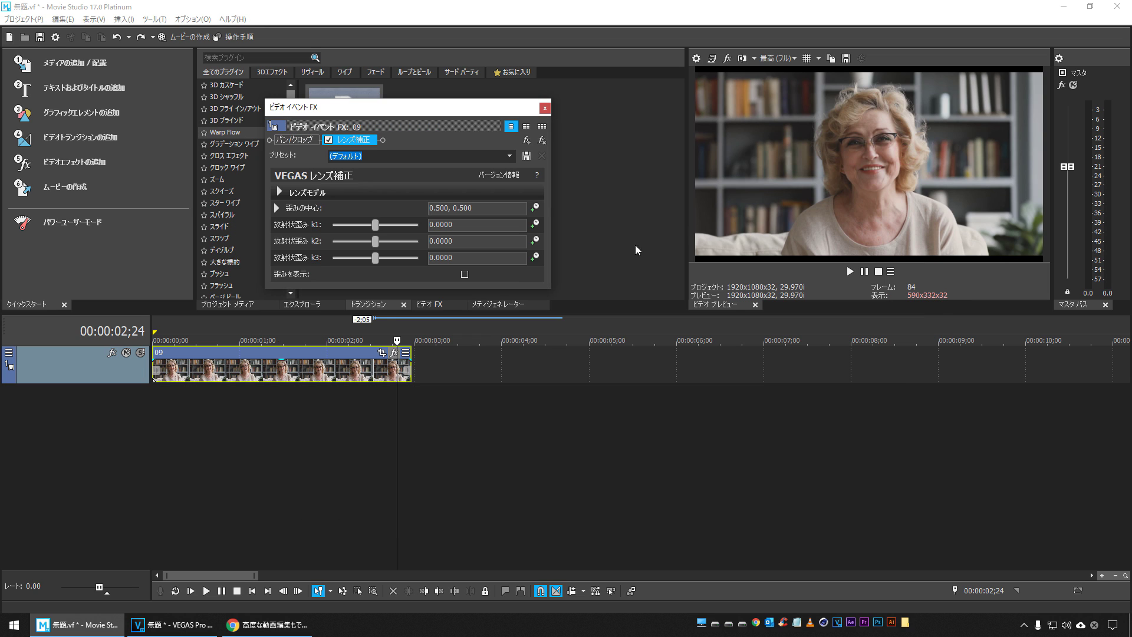
Choose the Canon DIGITAL IXUS 400 & compatibles, with Tiffen MegaPlus 0.56 converter lens model for the lens correction.
{"action": "left_click", "coordinate": [279, 192]}
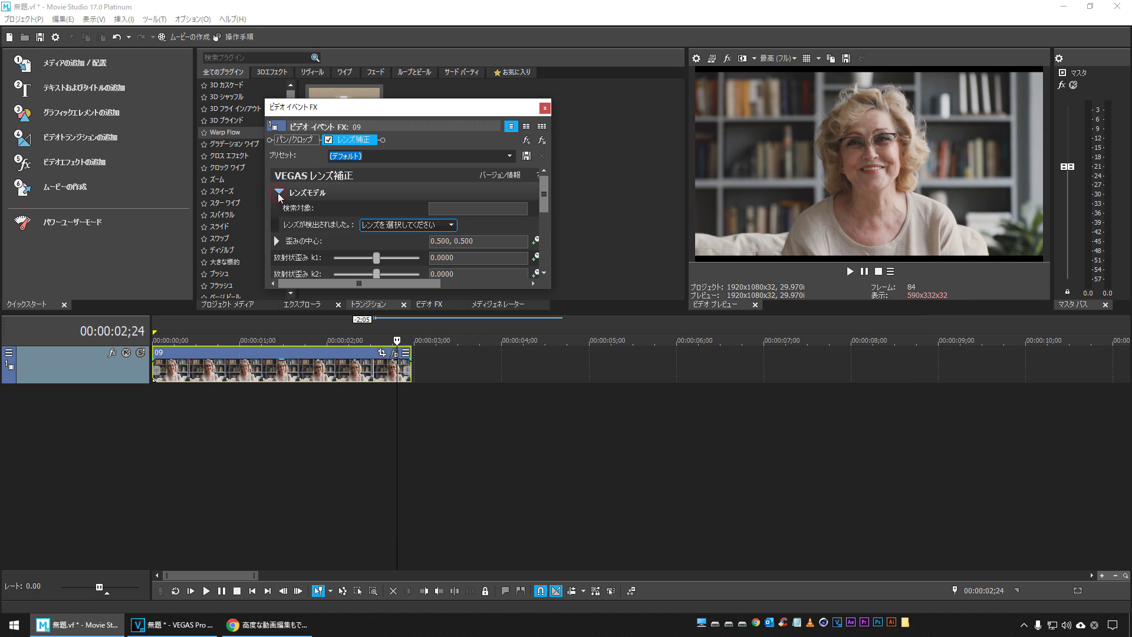
{"action": "left_click", "coordinate": [449, 225]}
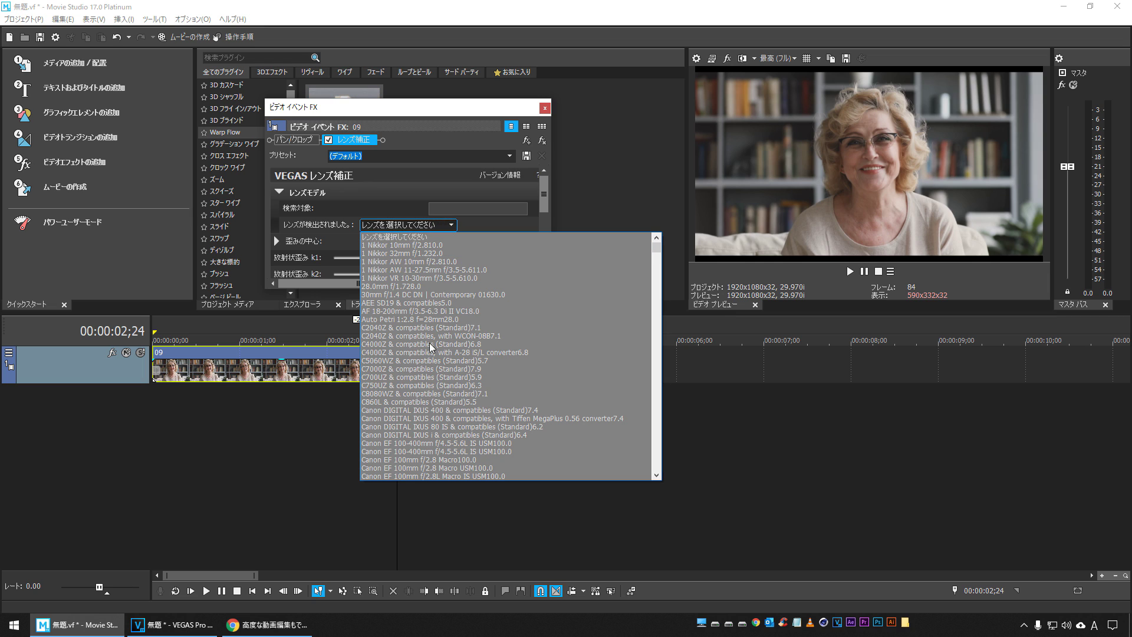
{"action": "left_click", "coordinate": [454, 419]}
Set the radial distortion to about -0.2517 for k1, 0.2381 for k2 and 0.3605 for k3.
{"action": "left_click_drag", "start_coordinate": [378, 262], "coordinate": [374, 259]}
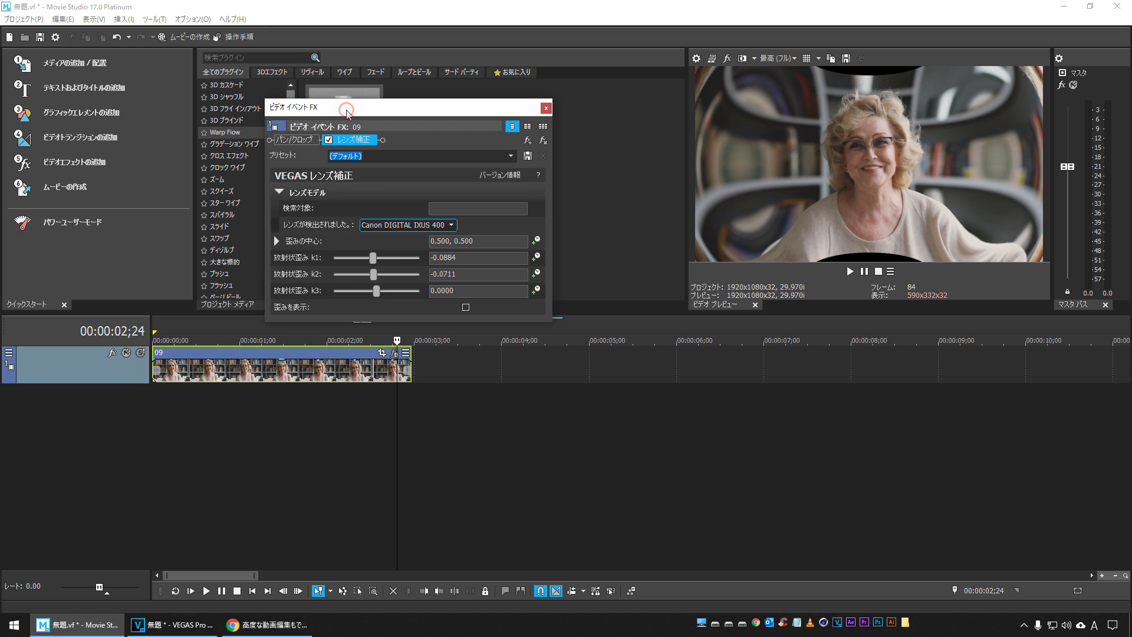
{"action": "left_click_drag", "start_coordinate": [348, 113], "coordinate": [326, 76]}
{"action": "left_click_drag", "start_coordinate": [351, 226], "coordinate": [371, 256]}
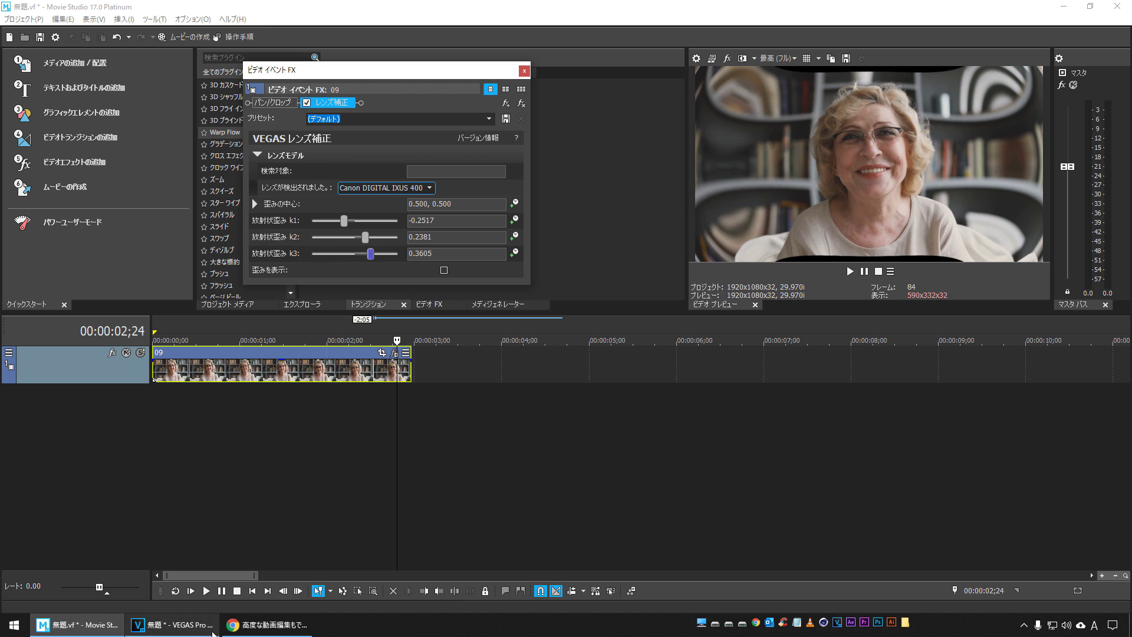
Switch to the product page in the browser, review the feature list, and check the VEGAS Movie Studio 17 Platinum price.
{"action": "left_click", "coordinate": [277, 625]}
{"action": "scroll", "coordinate": [169, 286], "scroll_direction": "down", "scroll_amount": 8}
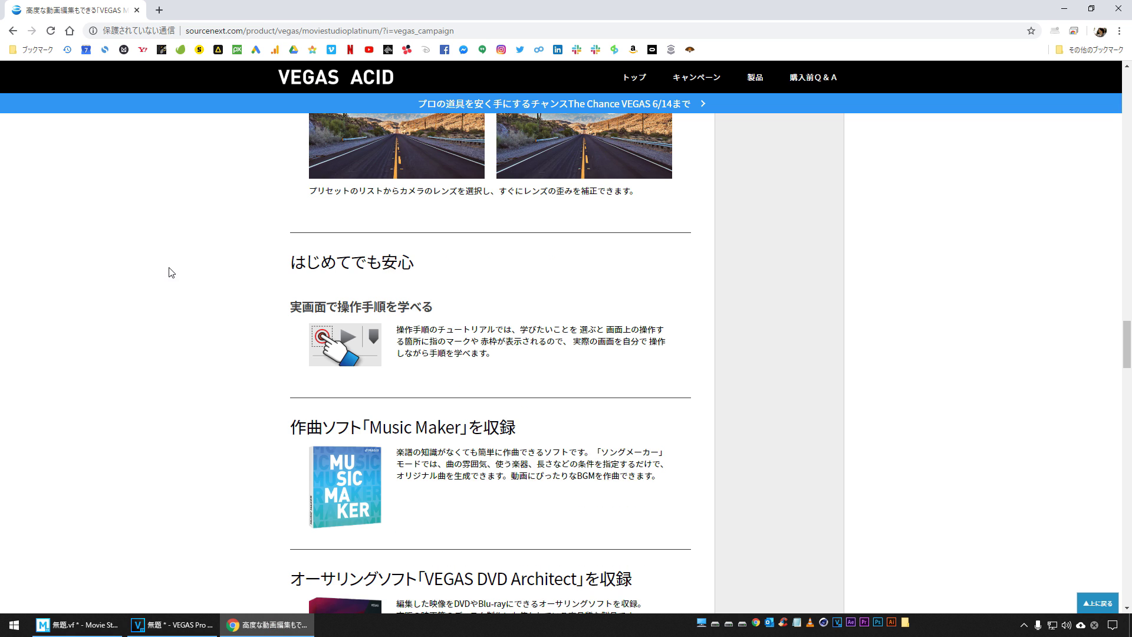
{"action": "scroll", "coordinate": [177, 273], "scroll_direction": "up", "scroll_amount": 12}
{"action": "scroll", "coordinate": [177, 270], "scroll_direction": "up", "scroll_amount": 6}
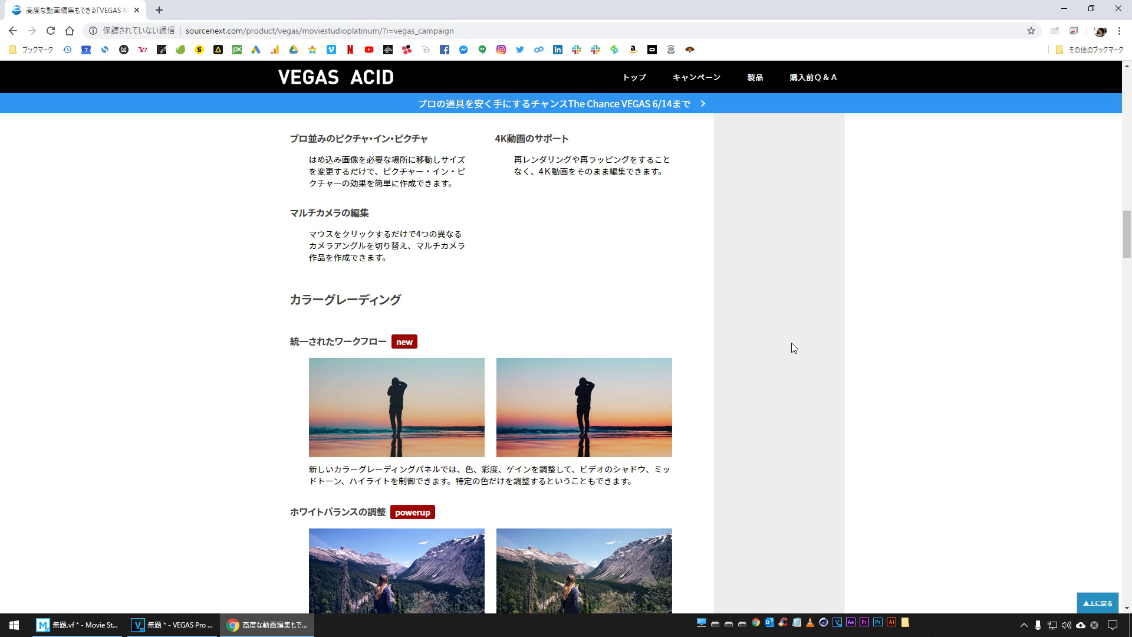
{"action": "scroll", "coordinate": [794, 347], "scroll_direction": "up", "scroll_amount": 20}
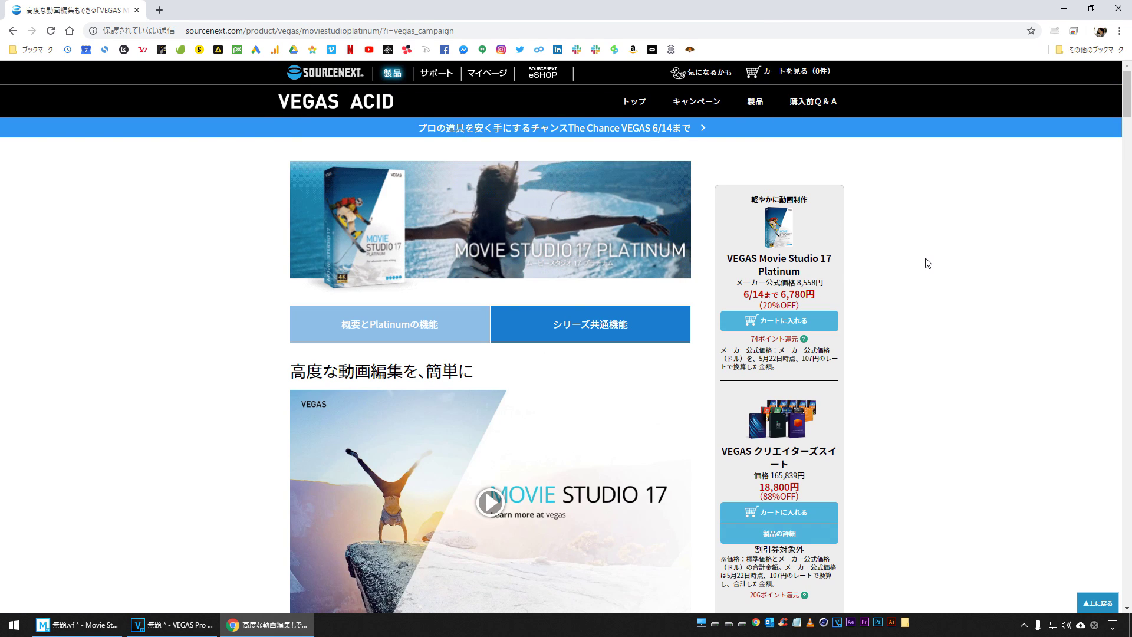
{"action": "left_click_drag", "start_coordinate": [797, 282], "coordinate": [814, 281]}
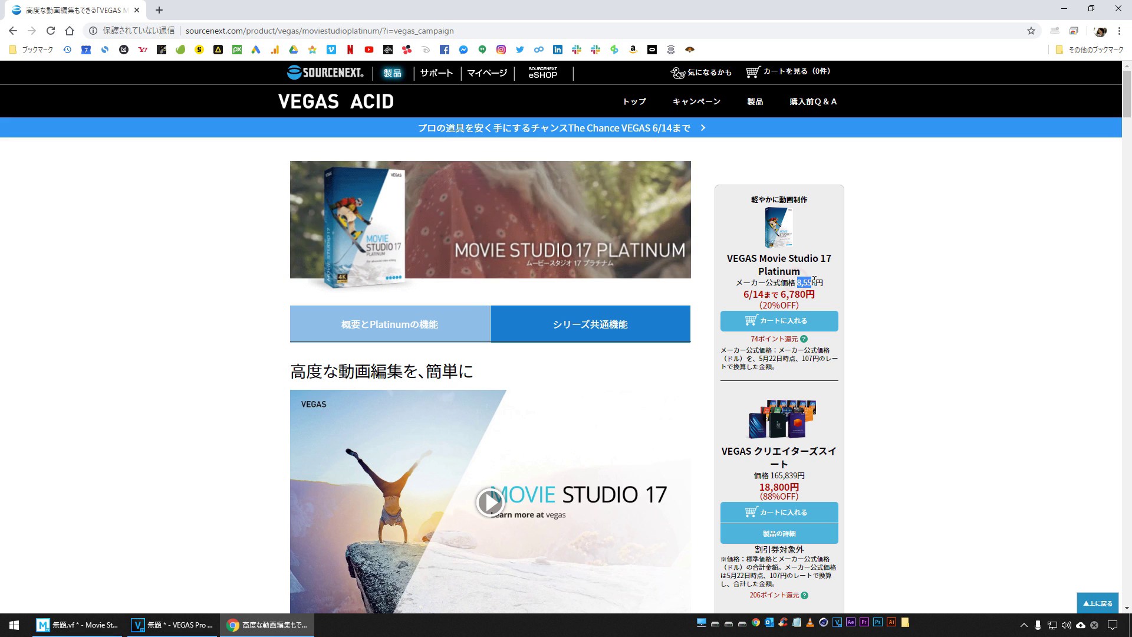
{"action": "left_click", "coordinate": [938, 289]}
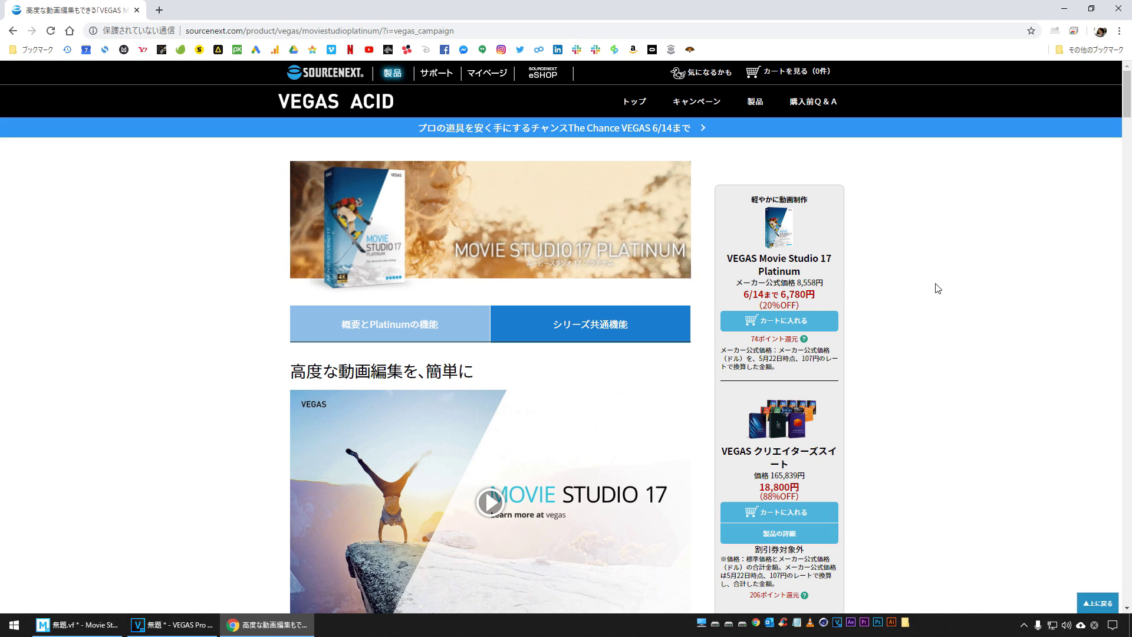